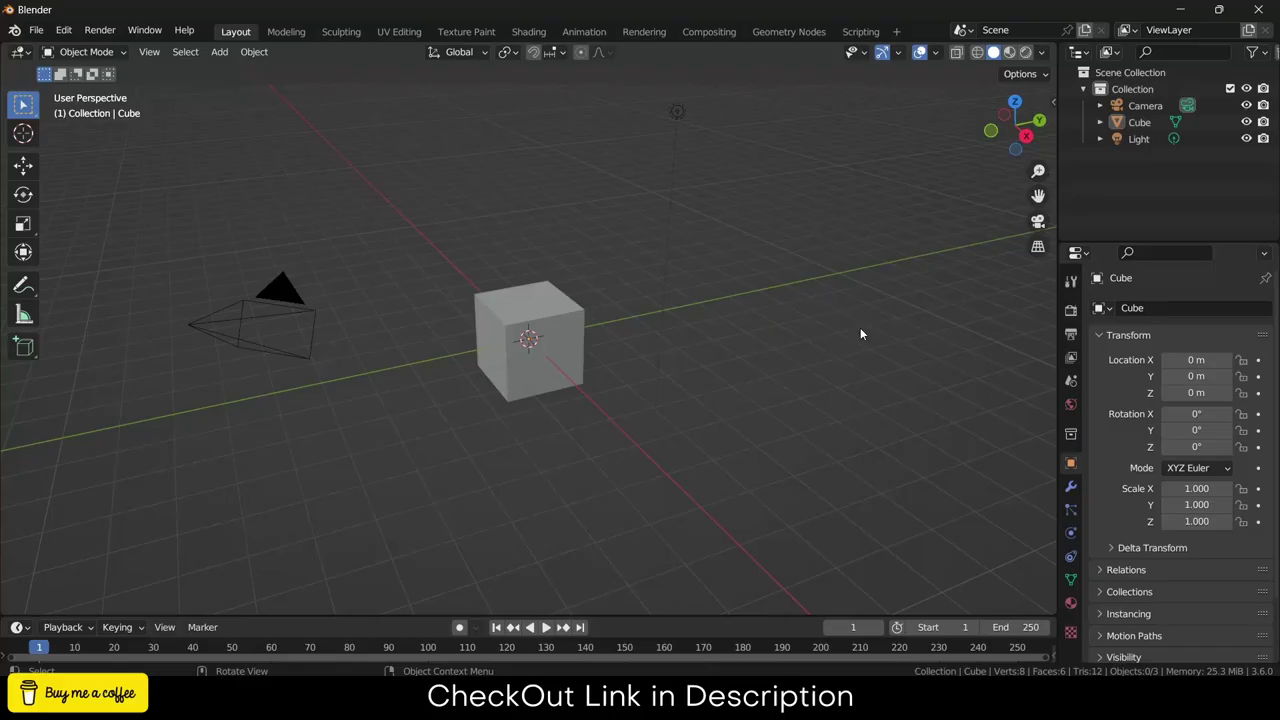
- Delete all default scene objects and bring up the Add > Mesh list showing GearGenMaster
{"action": "key", "text": "a"}
{"action": "key", "text": "x"}
{"action": "left_click", "coordinate": [860, 330]}
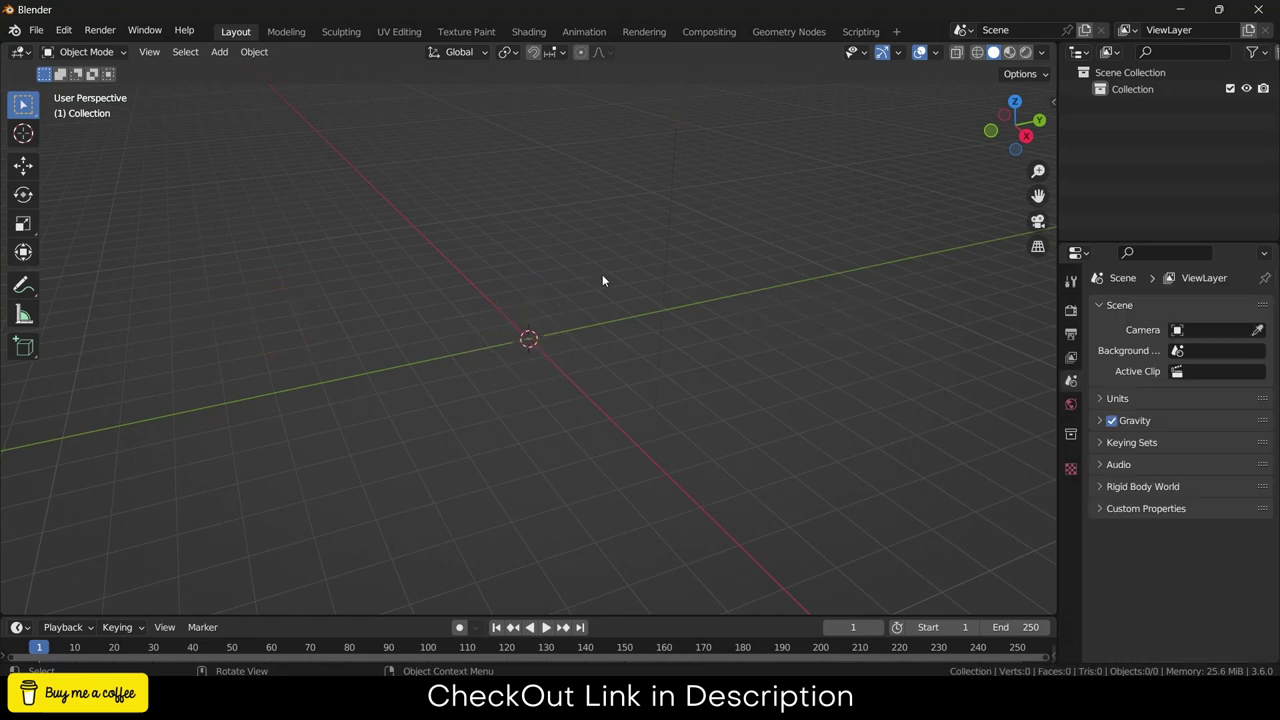
{"action": "left_click", "coordinate": [224, 55]}
{"action": "mouse_move", "coordinate": [232, 71]}
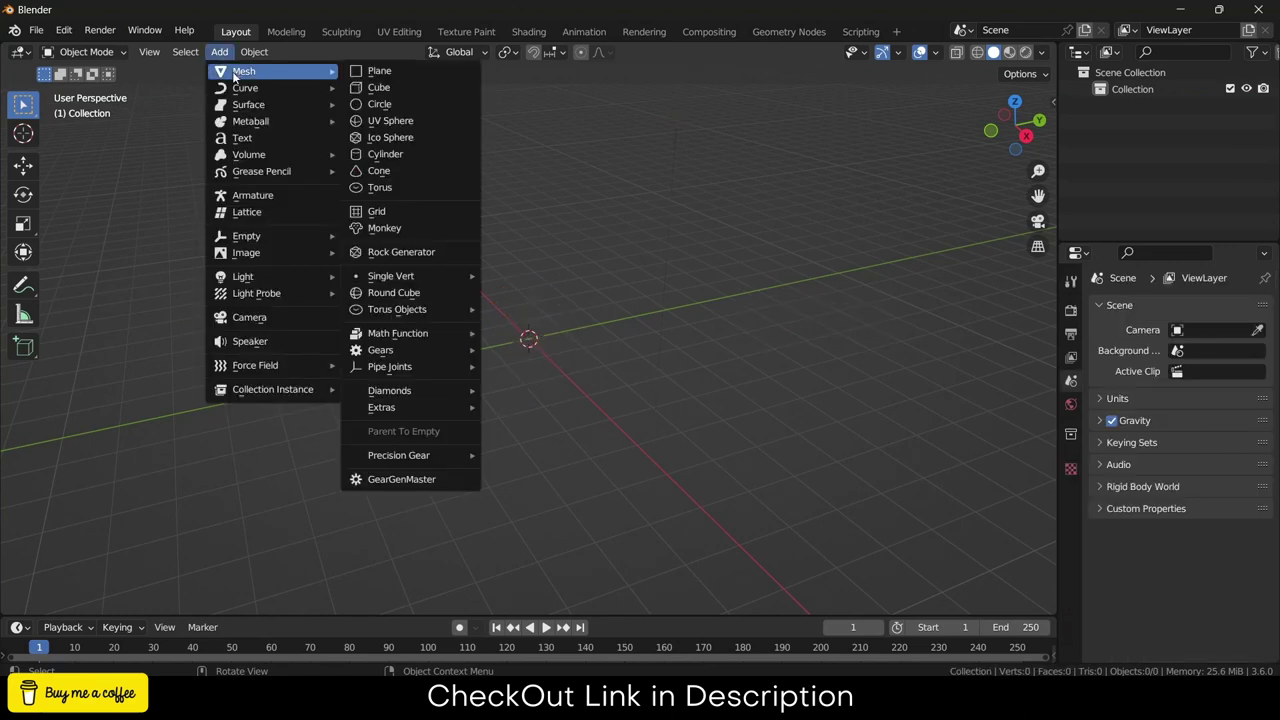
- Insert a GearGenMaster spur gear and raise its tooth count to 20
{"action": "left_click", "coordinate": [410, 482]}
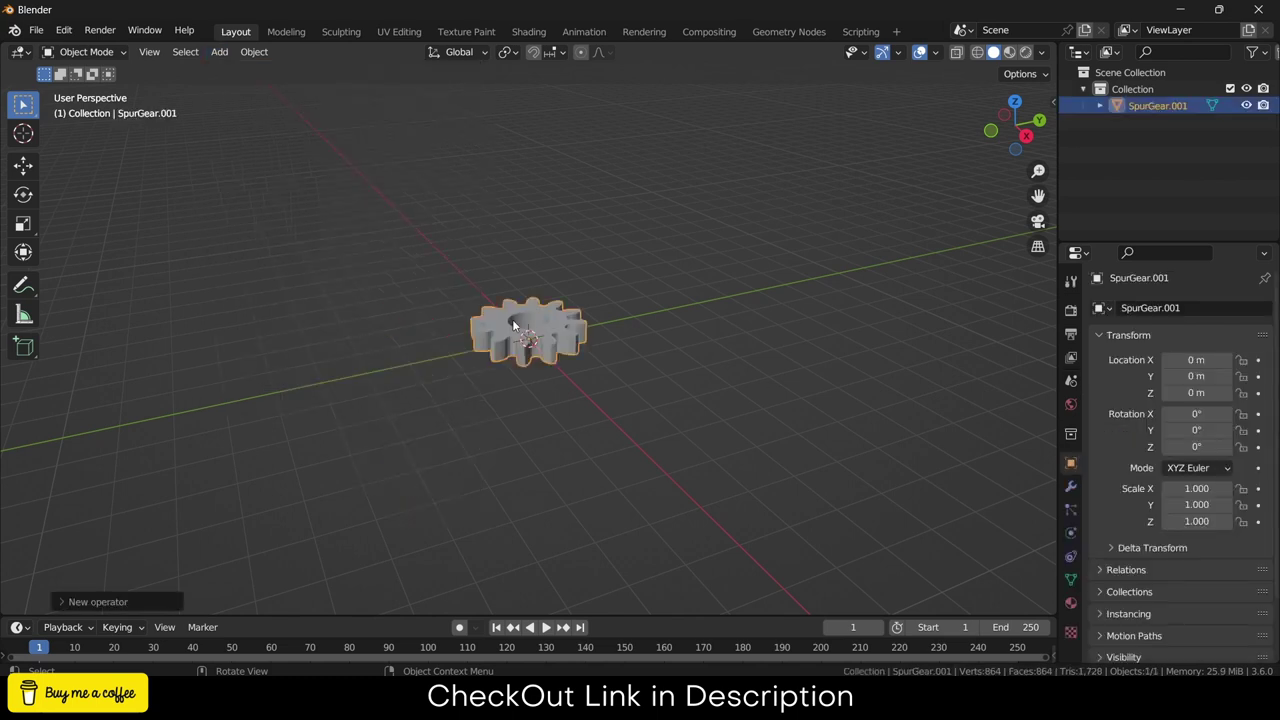
{"action": "left_click", "coordinate": [133, 601]}
{"action": "scroll", "coordinate": [456, 316], "scroll_direction": "up", "scroll_amount": 2}
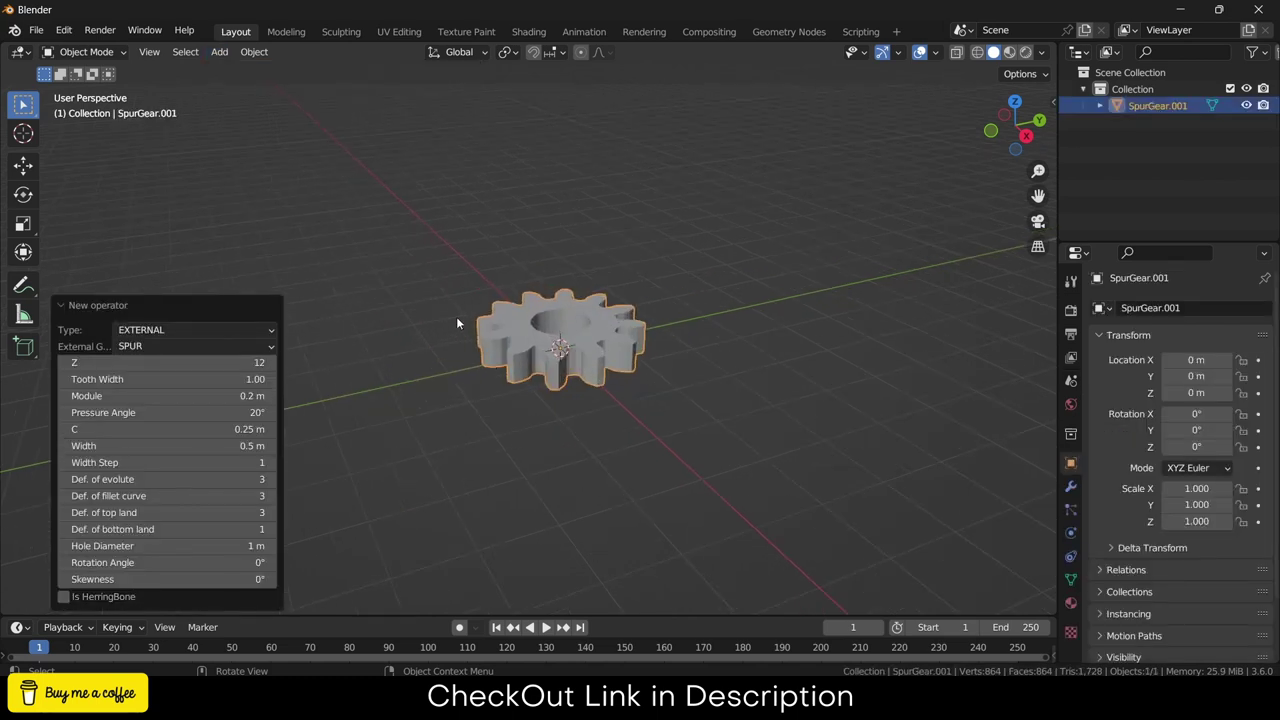
{"action": "left_click", "coordinate": [271, 362]}
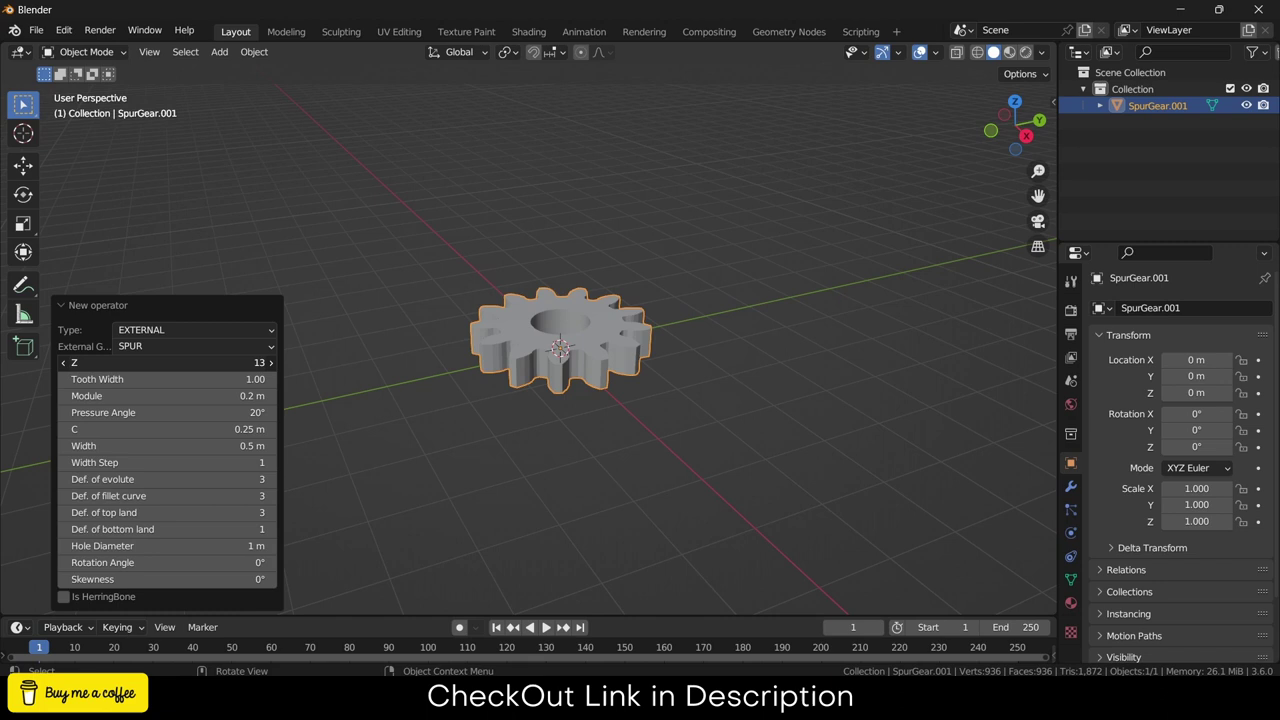
{"action": "mouse_move", "coordinate": [218, 362]}
{"action": "left_mouse_down"}
{"action": "mouse_move", "coordinate": [258, 362]}
{"action": "mouse_move", "coordinate": [218, 362]}
{"action": "left_mouse_up"}
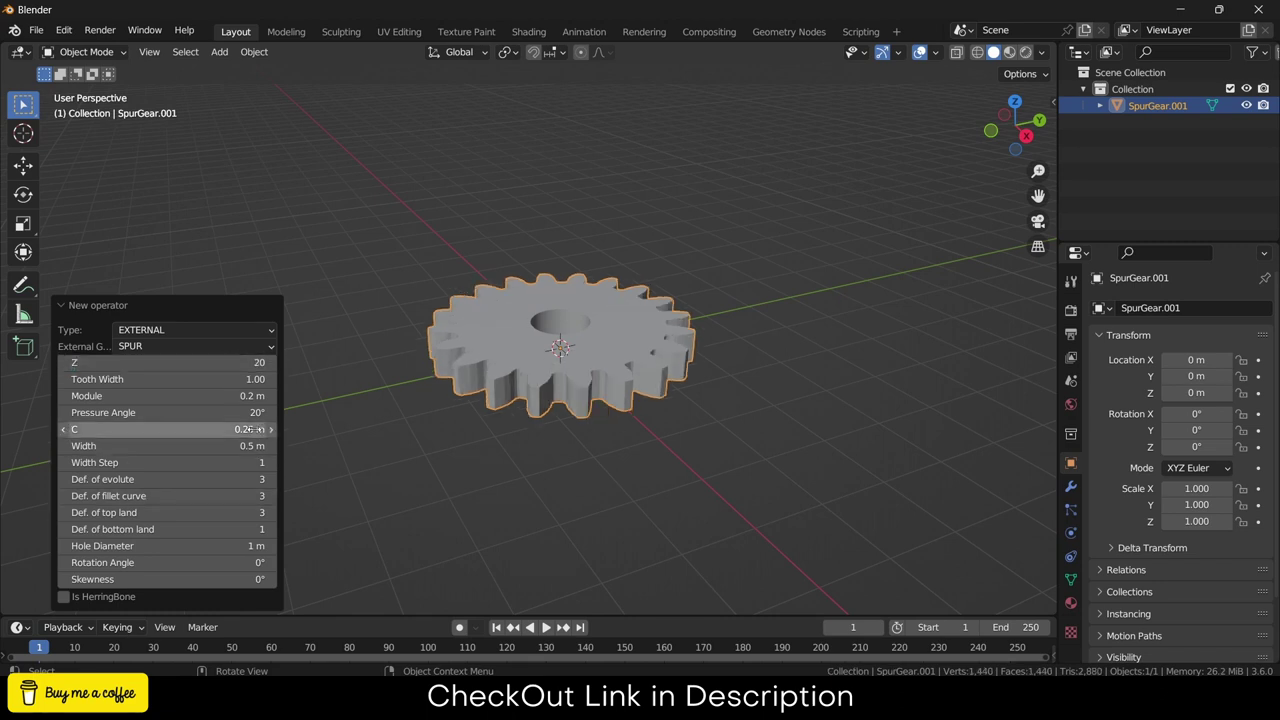
- Set the spur gear's width to 2
{"action": "left_click", "coordinate": [261, 445]}
{"action": "type", "text": "2"}
{"action": "key", "text": "Return"}
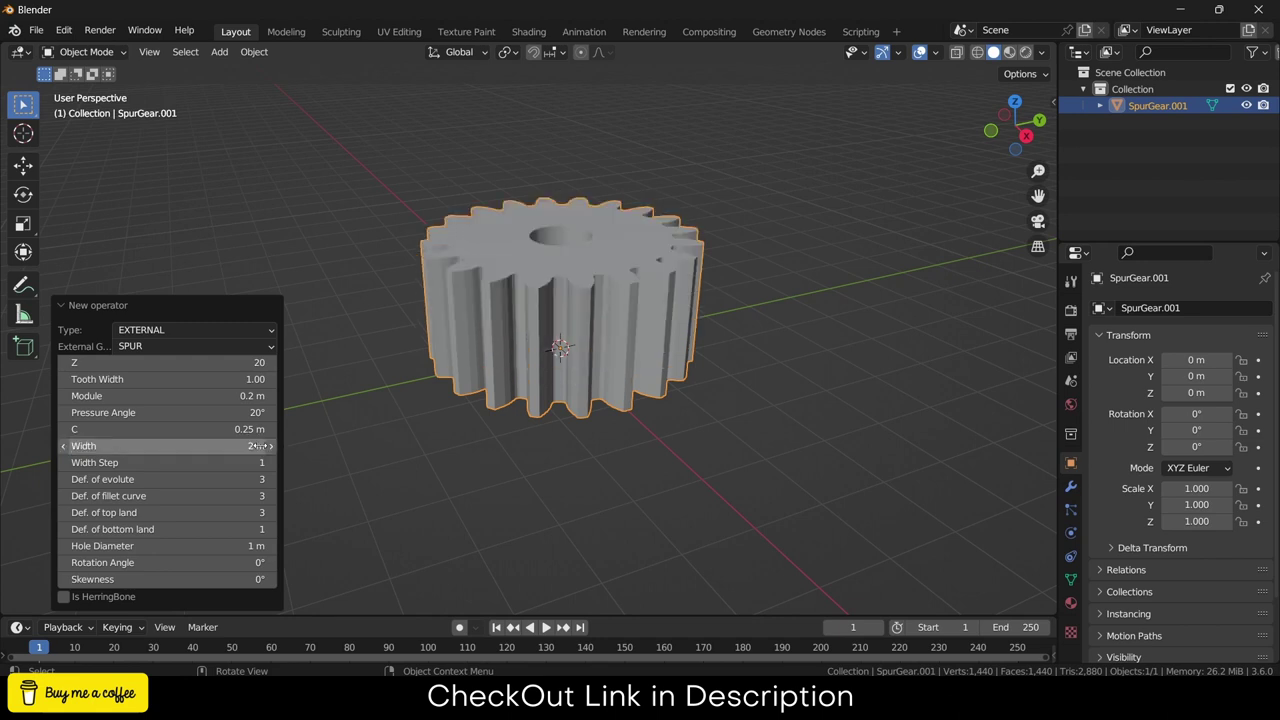
{"action": "left_click", "coordinate": [654, 240]}
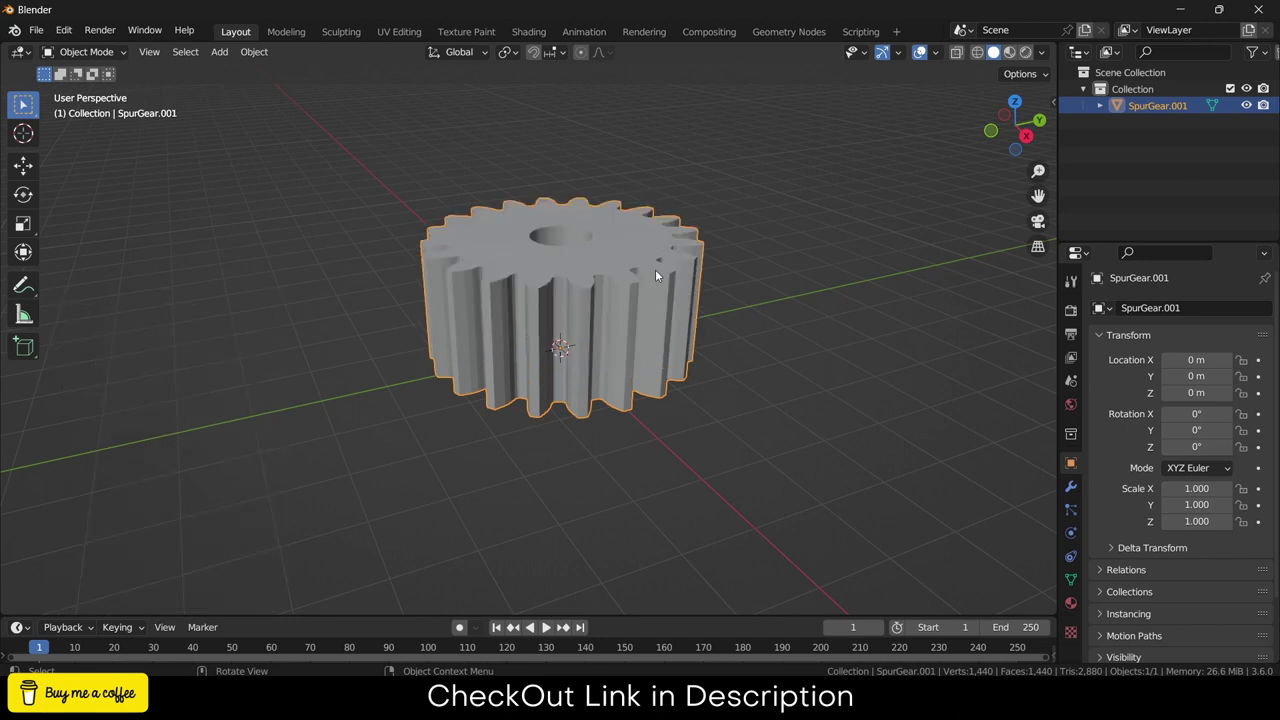
- In Edit Mode, add a centred loop cut around the gear
{"action": "key", "text": "Tab"}
{"action": "key", "text": "ctrl+r"}
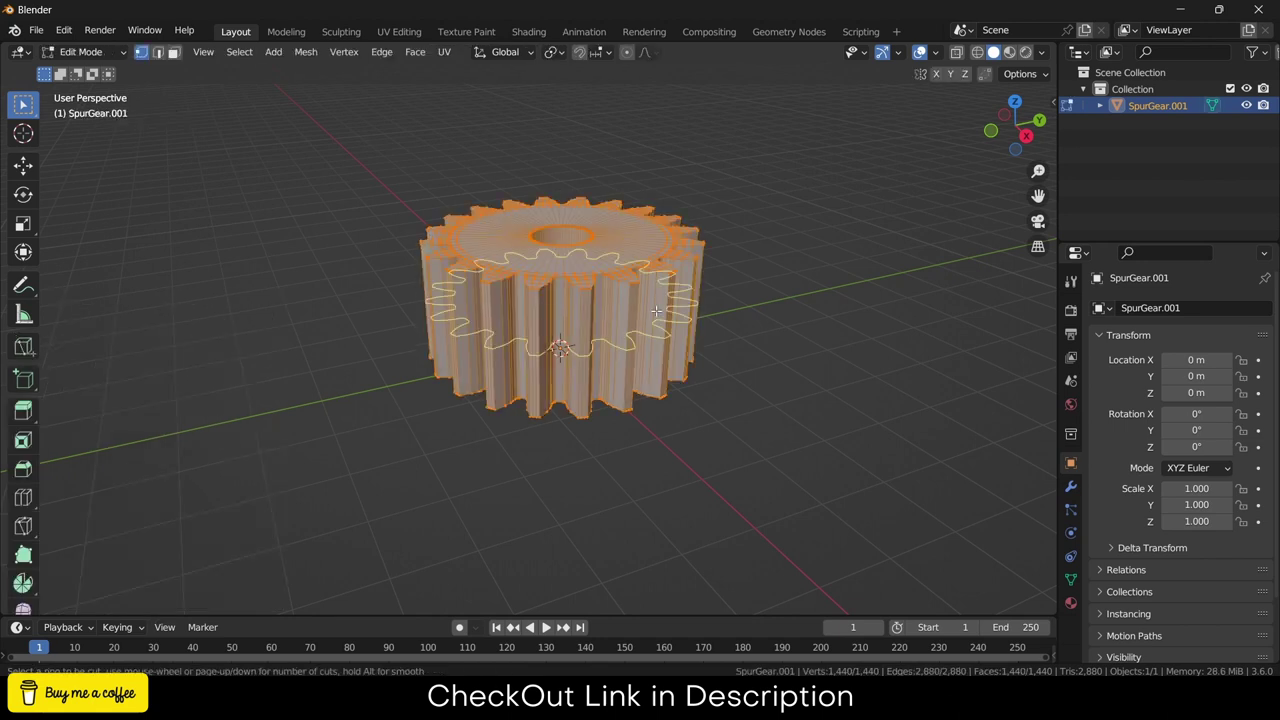
{"action": "left_click", "coordinate": [655, 311]}
{"action": "right_click", "coordinate": [655, 311]}
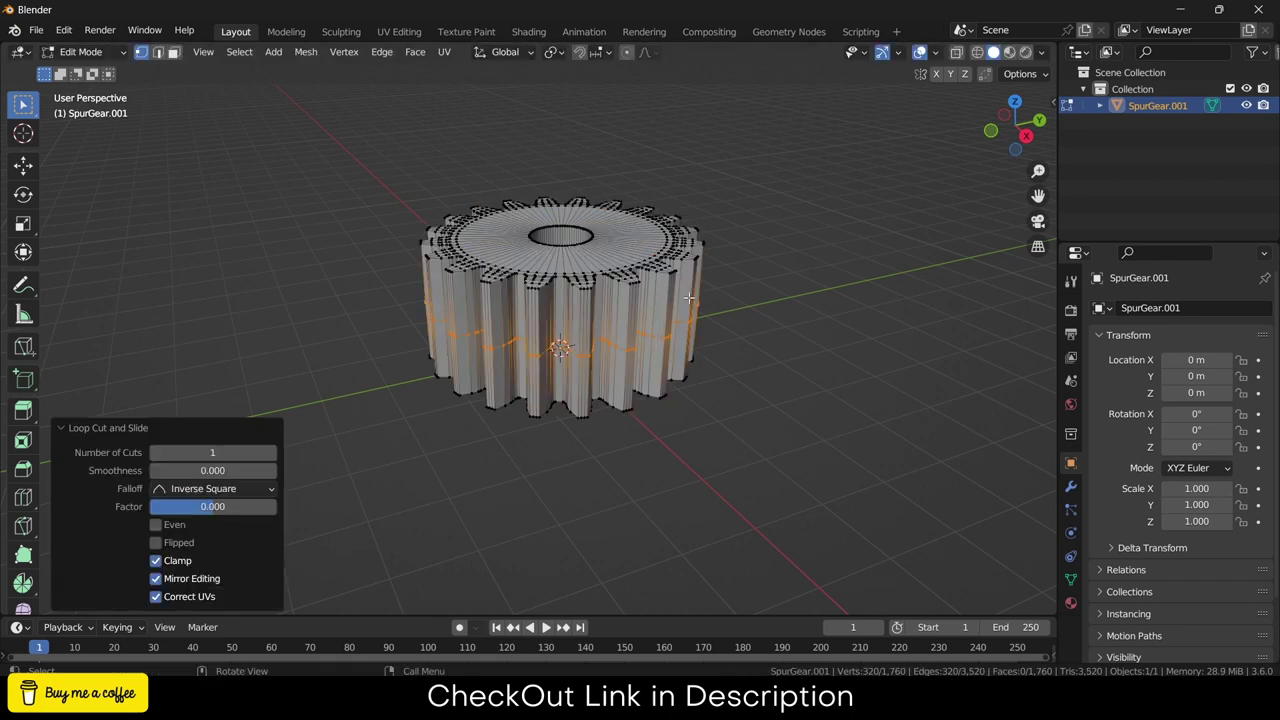
{"action": "left_click", "coordinate": [753, 264]}
- Extrude the top ring of faces upward 0.32624 m to form a hub
{"action": "scroll", "coordinate": [578, 218], "scroll_direction": "up", "scroll_amount": 4}
{"action": "key", "text": "3"}
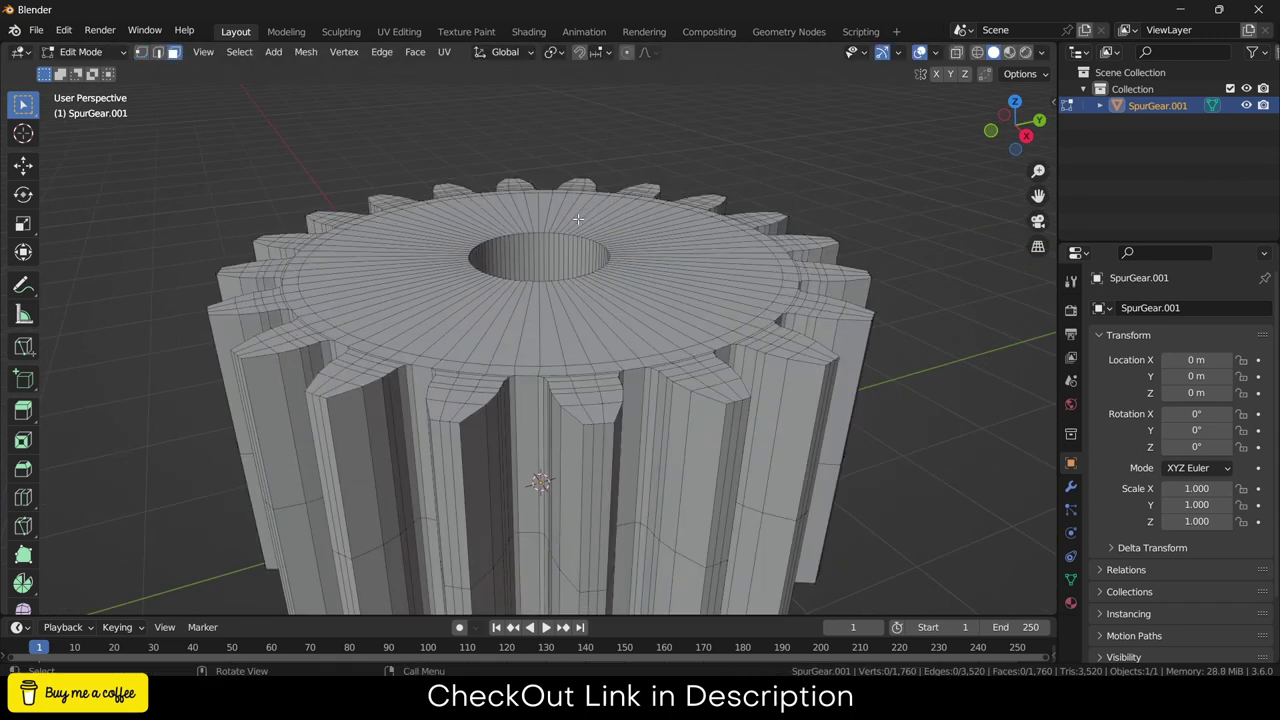
{"action": "left_click", "coordinate": [654, 290], "text": "alt"}
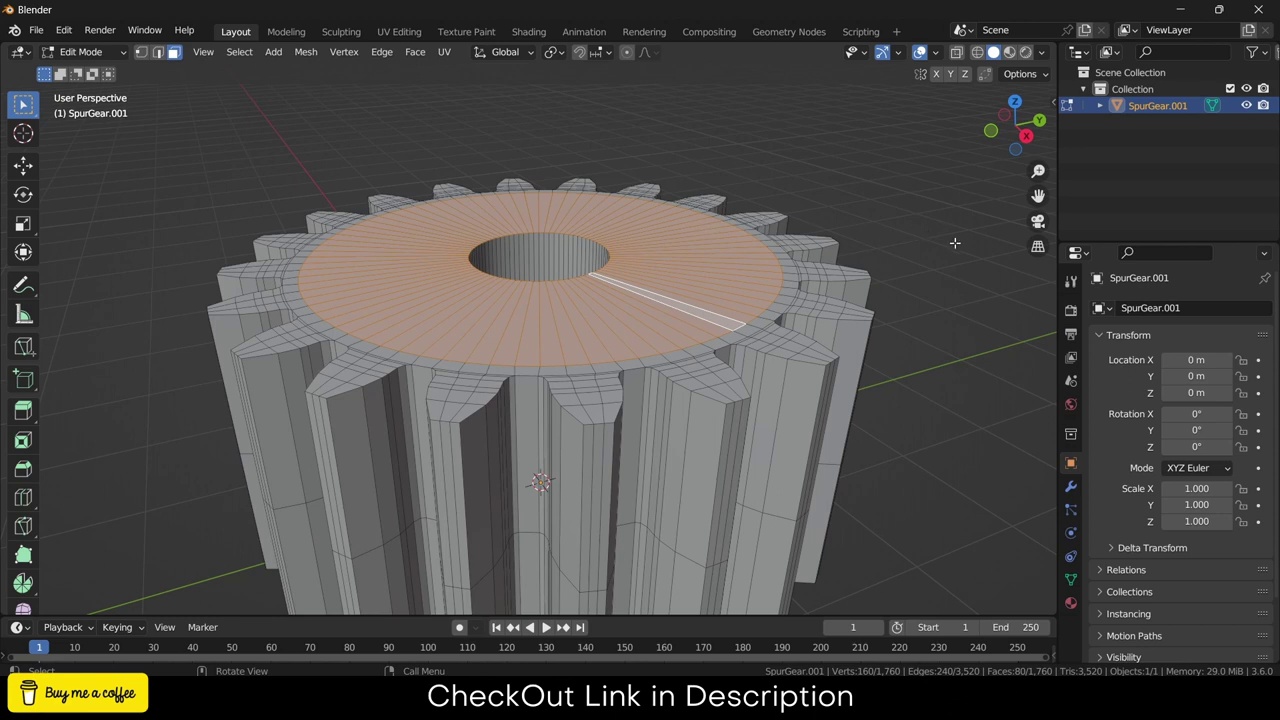
{"action": "key", "text": "e"}
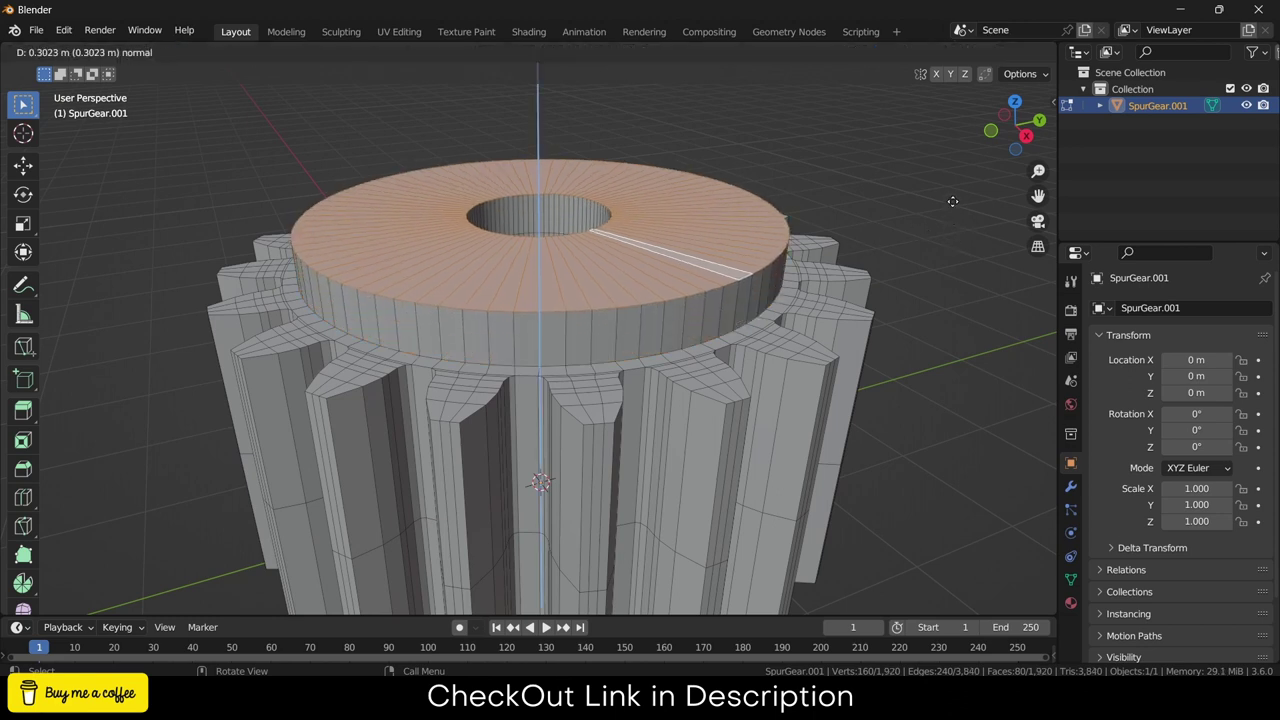
{"action": "left_click", "coordinate": [949, 197]}
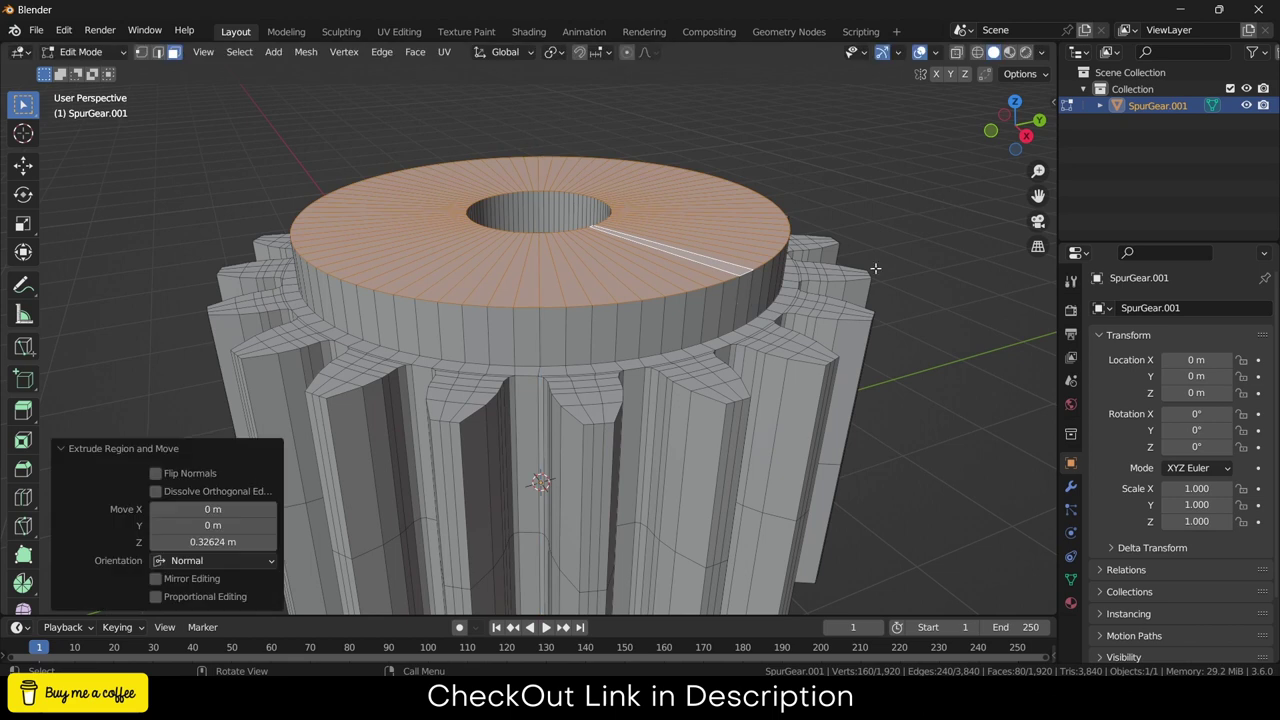
- Scale the hub's outer top rim loop to 0.798 to taper it
{"action": "left_click", "coordinate": [908, 188]}
{"action": "scroll", "coordinate": [749, 287], "scroll_direction": "up", "scroll_amount": 2}
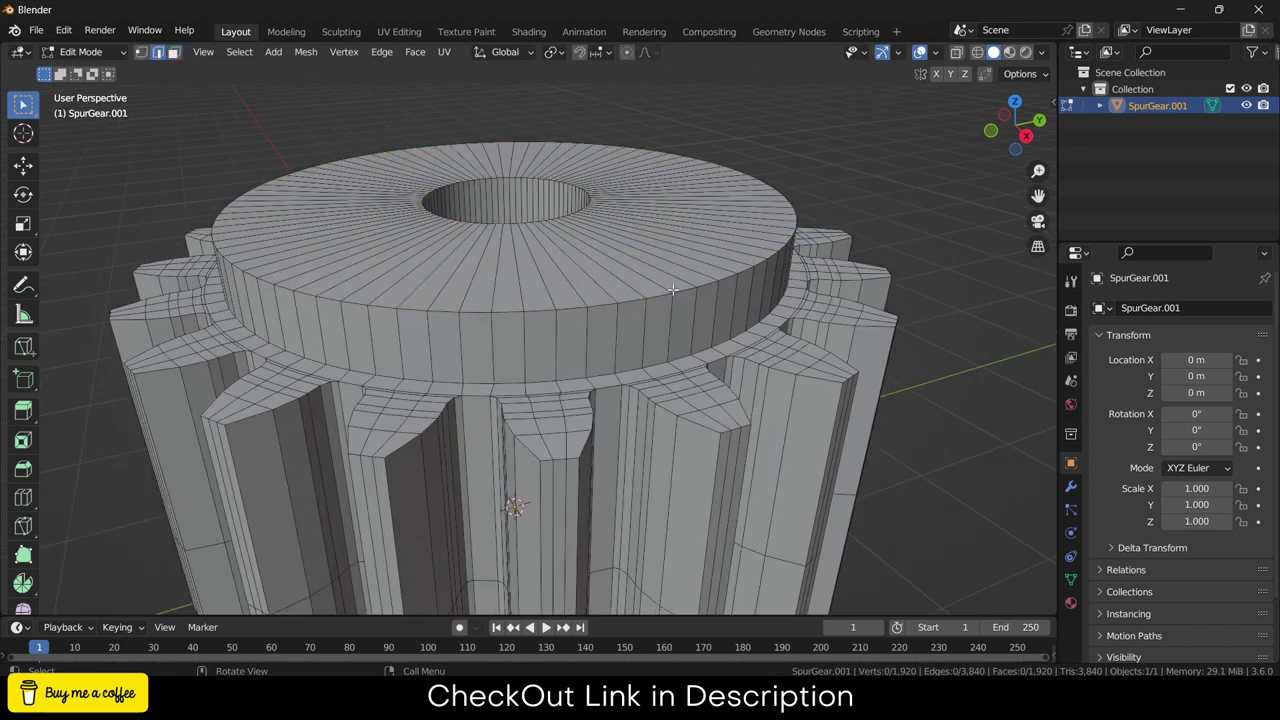
{"action": "left_click", "coordinate": [728, 285], "text": "alt"}
{"action": "key", "text": "s"}
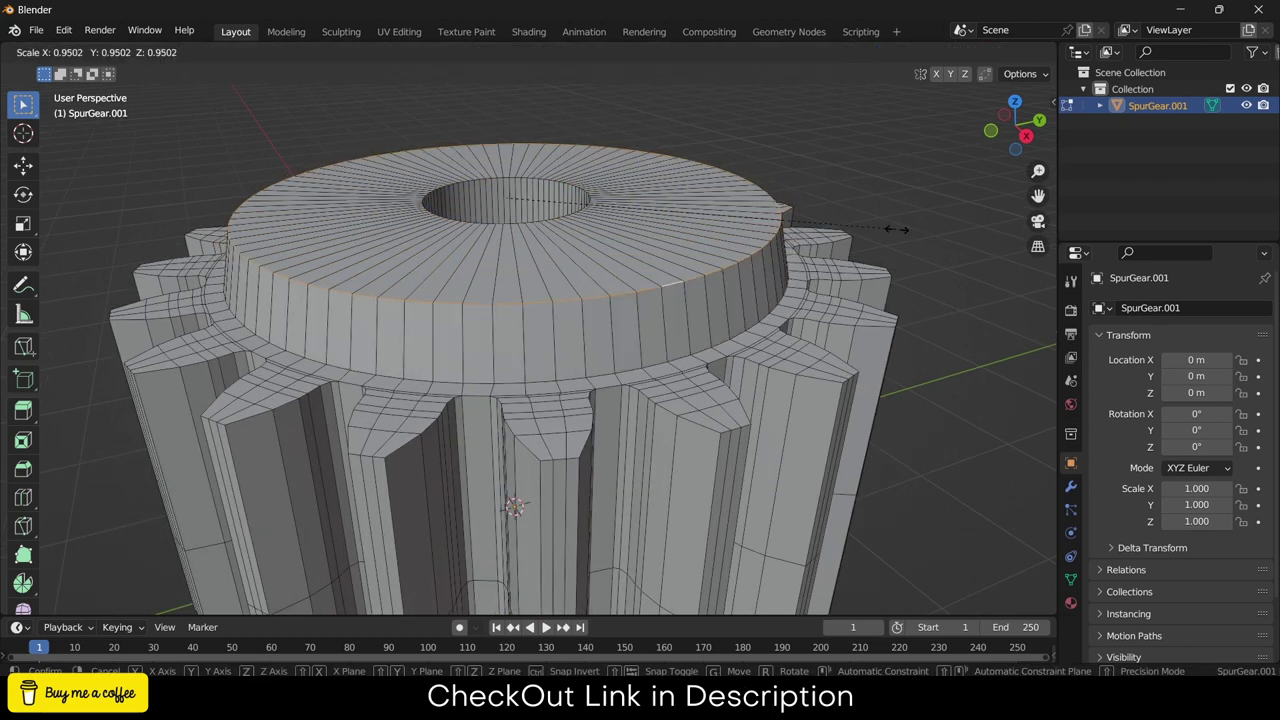
{"action": "left_click", "coordinate": [751, 214]}
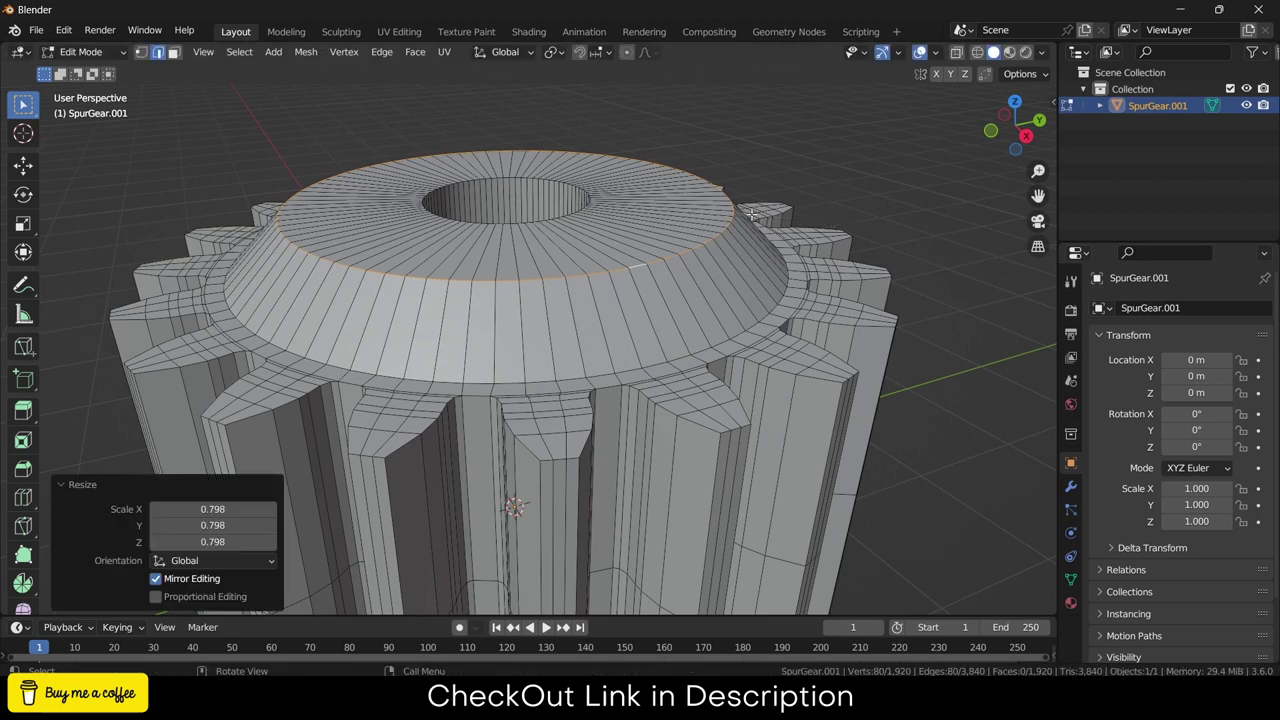
{"action": "left_click", "coordinate": [808, 134]}
{"action": "middle_click_drag", "start_coordinate": [808, 134], "coordinate": [549, 223]}
{"action": "scroll", "coordinate": [549, 223], "scroll_direction": "up", "scroll_amount": 3}
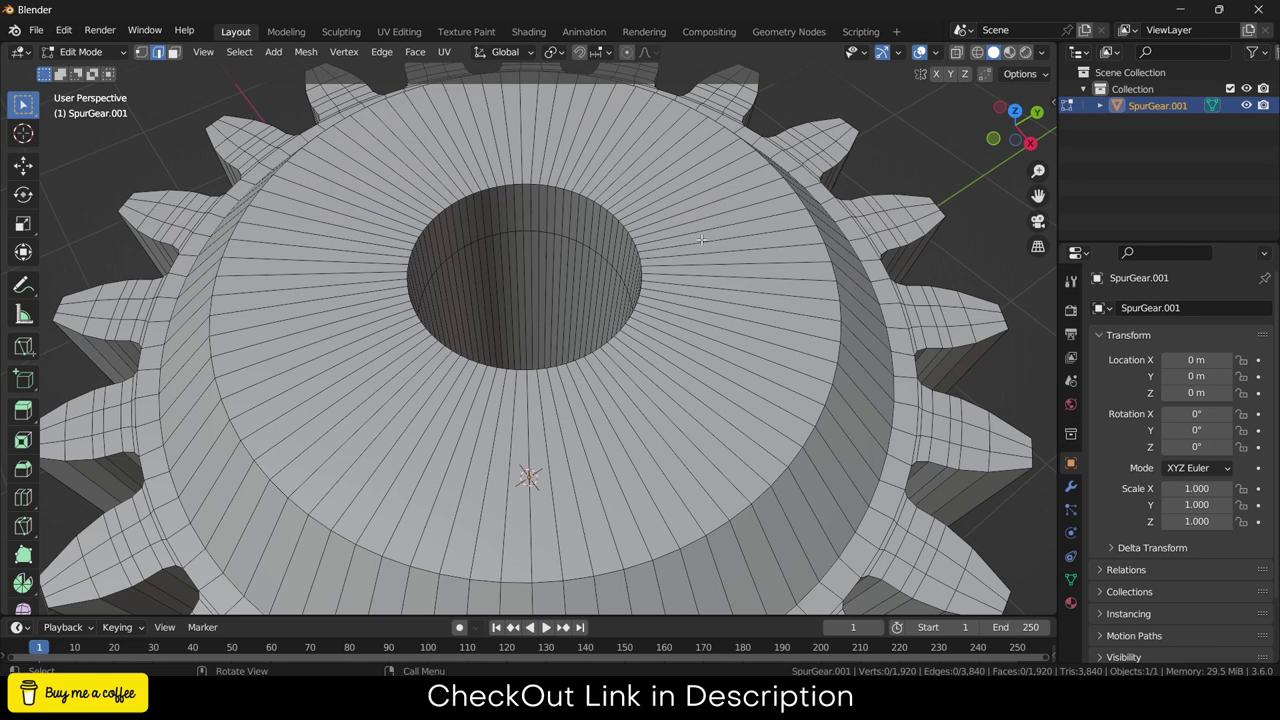
- Inset the hub's top face ring, sink it about 0.25 m and shrink it to 0.919
{"action": "key", "text": "3"}
{"action": "left_click", "coordinate": [714, 212], "text": "alt"}
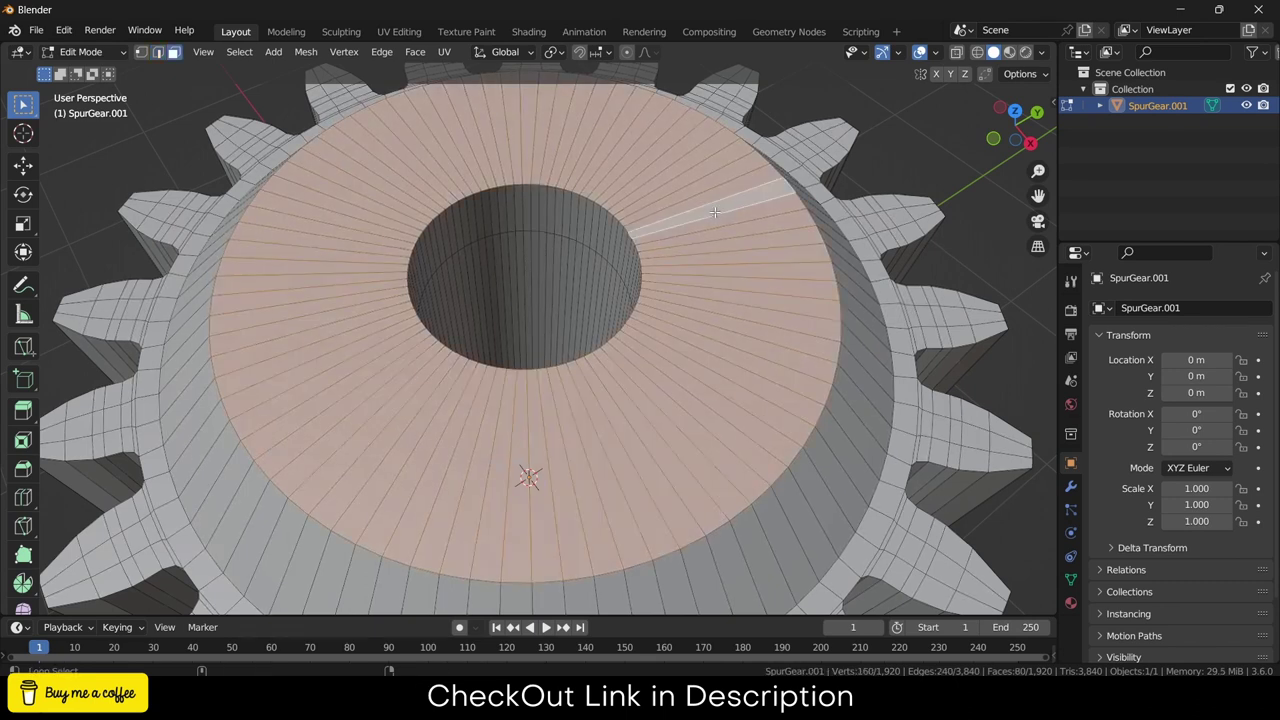
{"action": "key", "text": "i"}
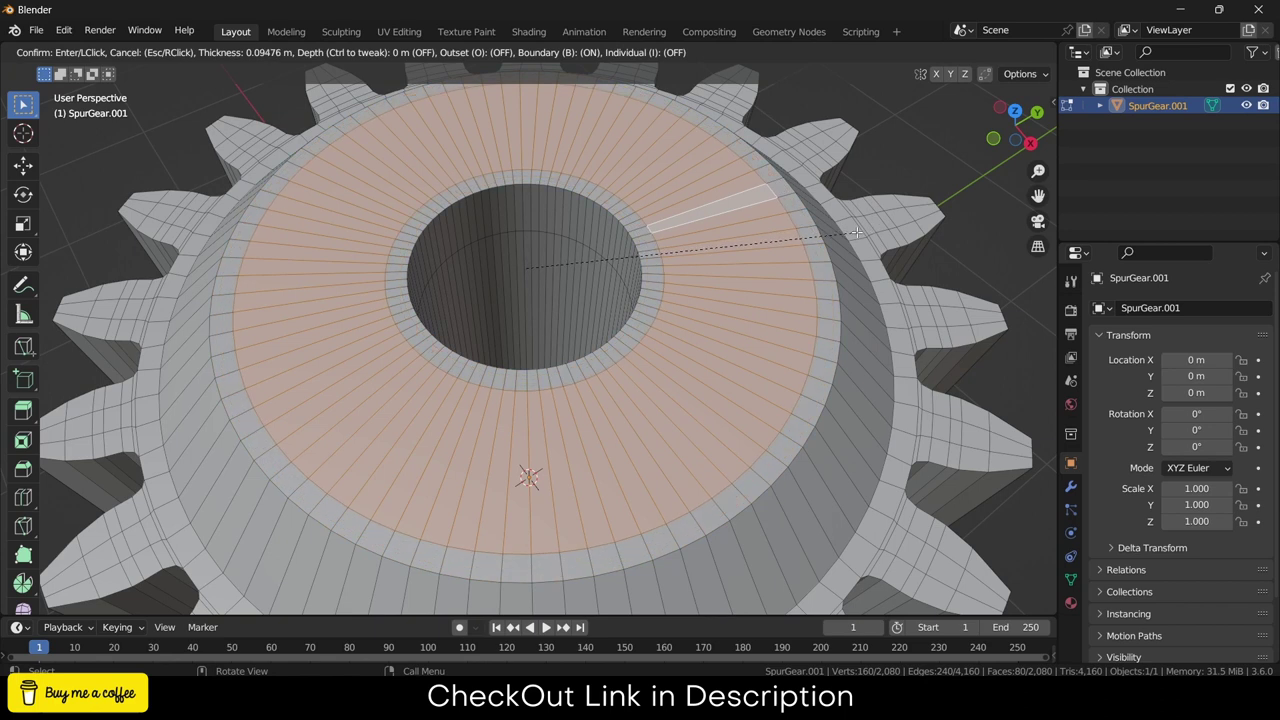
{"action": "left_click", "coordinate": [855, 233]}
{"action": "key", "text": "e"}
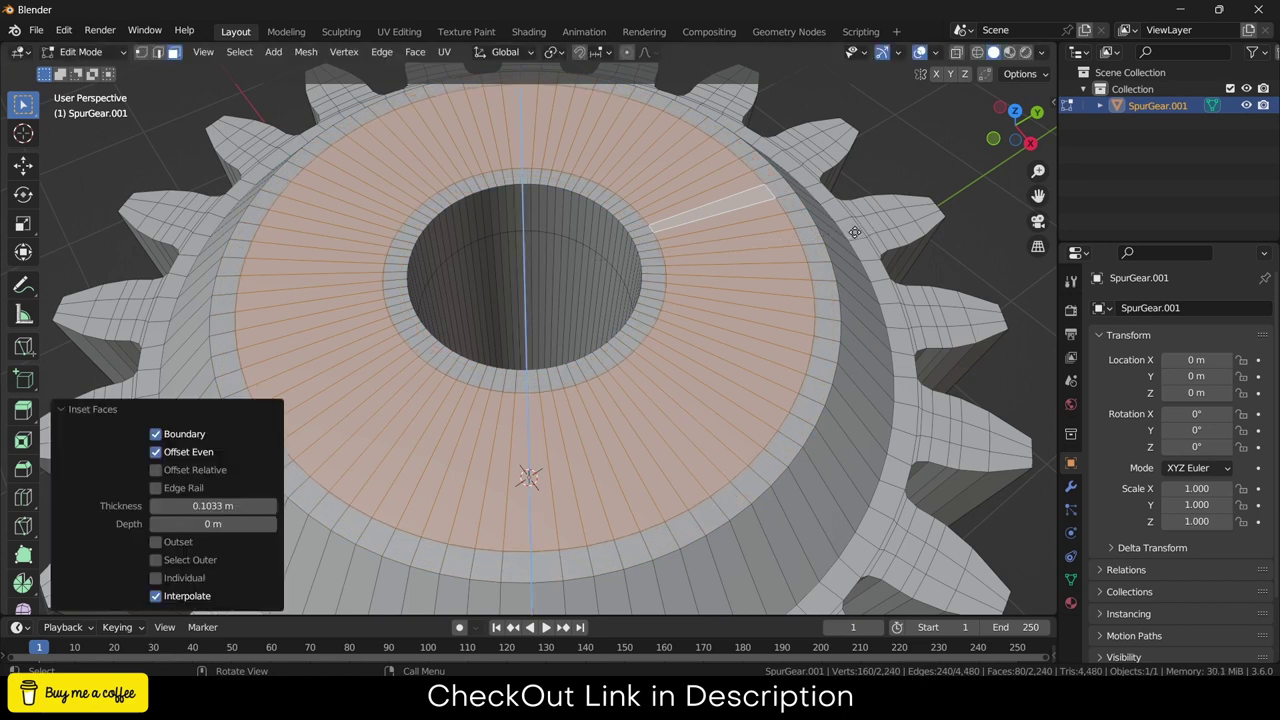
{"action": "left_click", "coordinate": [864, 266]}
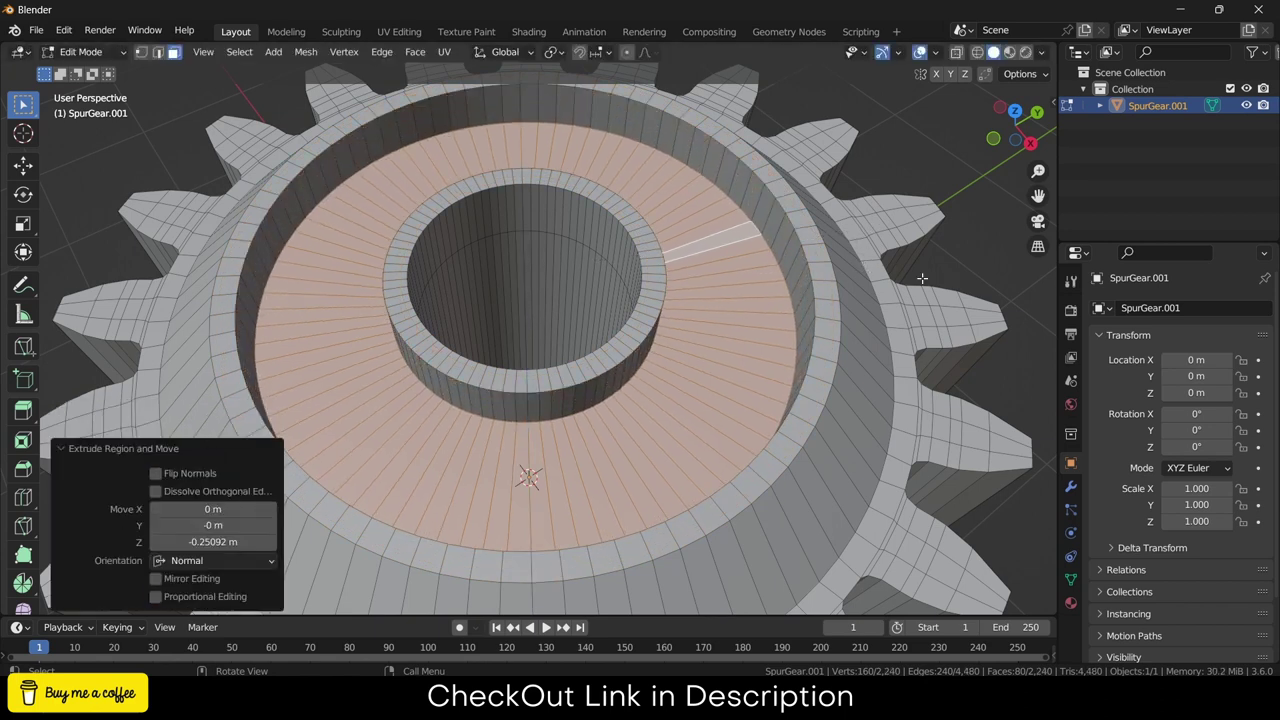
{"action": "key", "text": "s"}
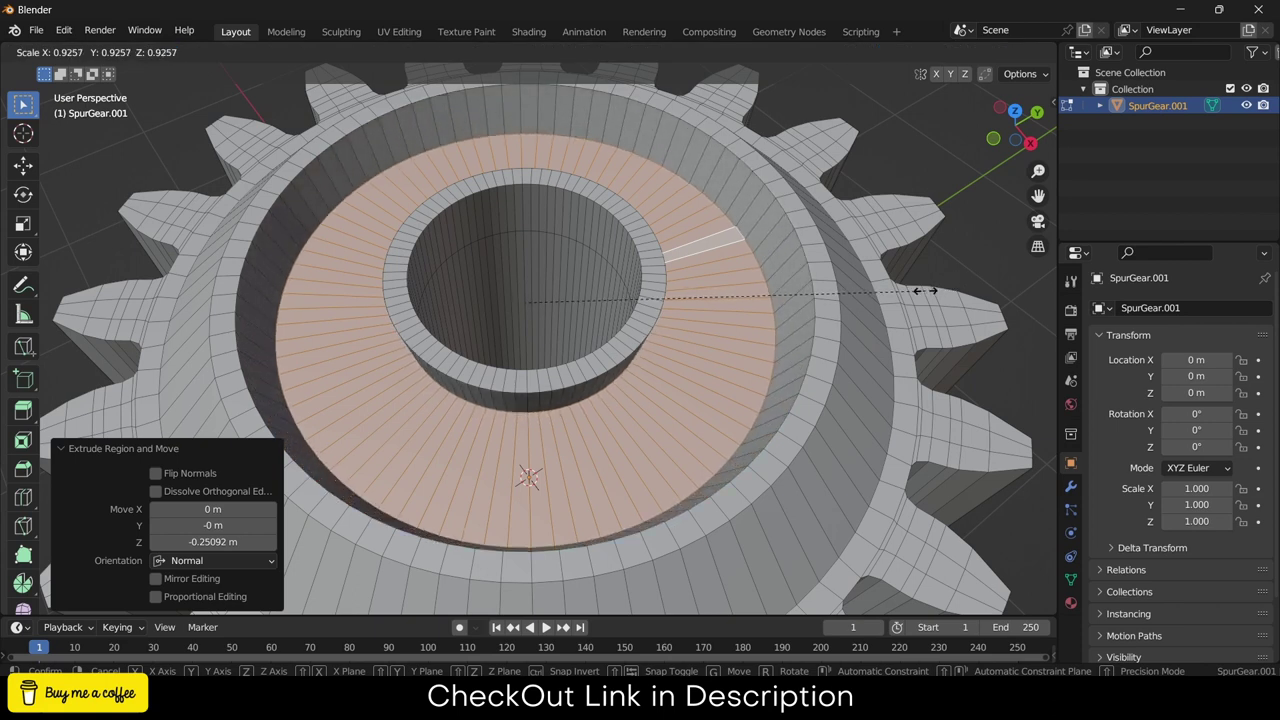
{"action": "left_click", "coordinate": [922, 291]}
{"action": "scroll", "coordinate": [558, 384], "scroll_direction": "up", "scroll_amount": 5}
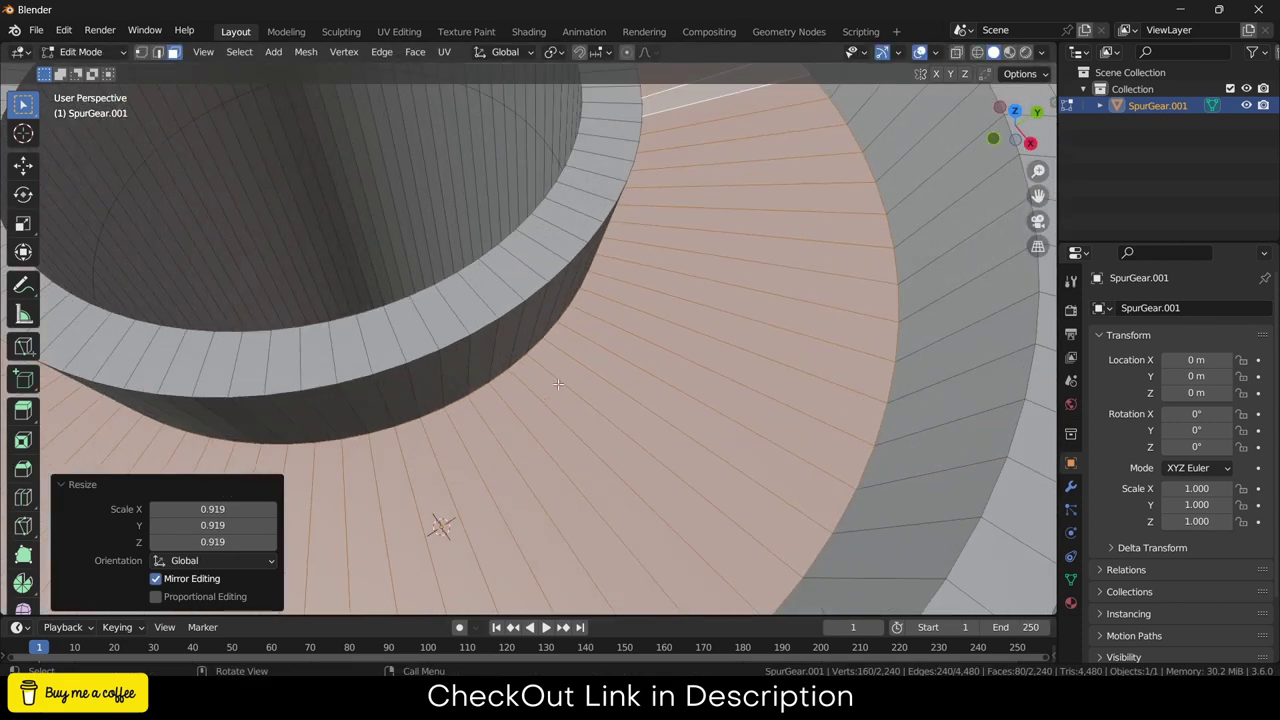
{"action": "left_click", "coordinate": [455, 405]}
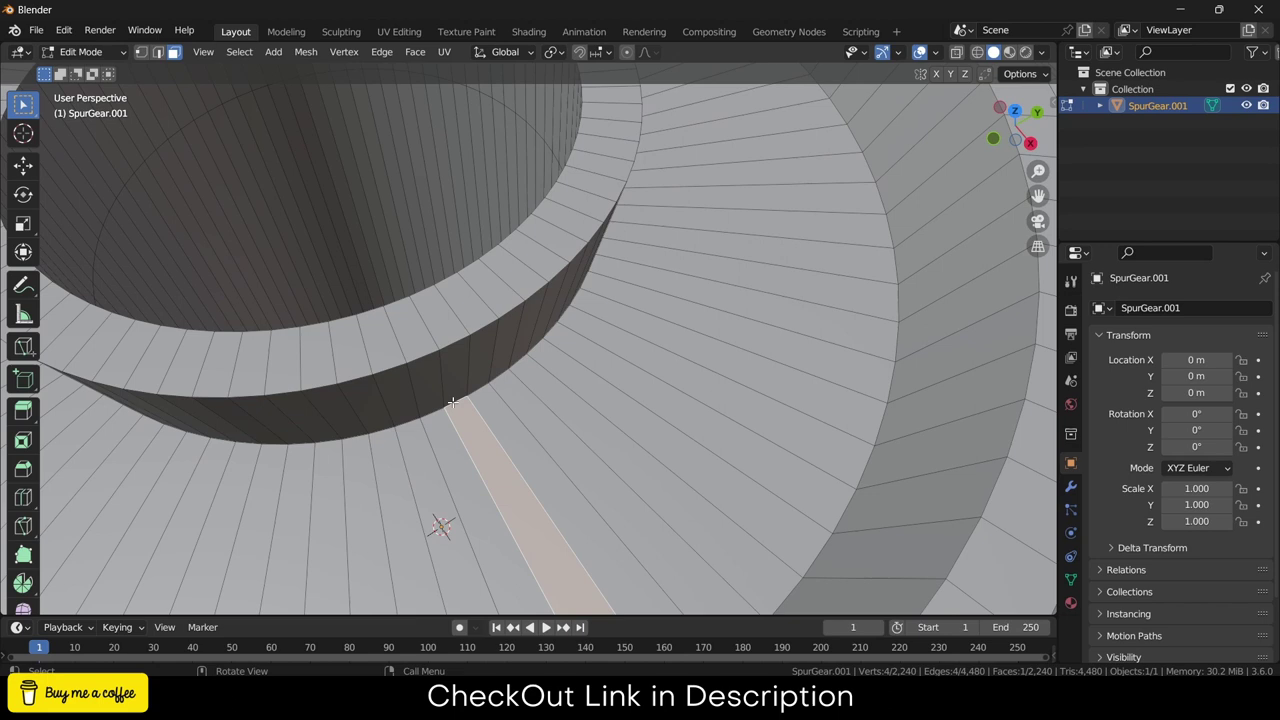
- Scale the groove's inner wall edge loop out to 1.317 and return to Object Mode
{"action": "key", "text": "2"}
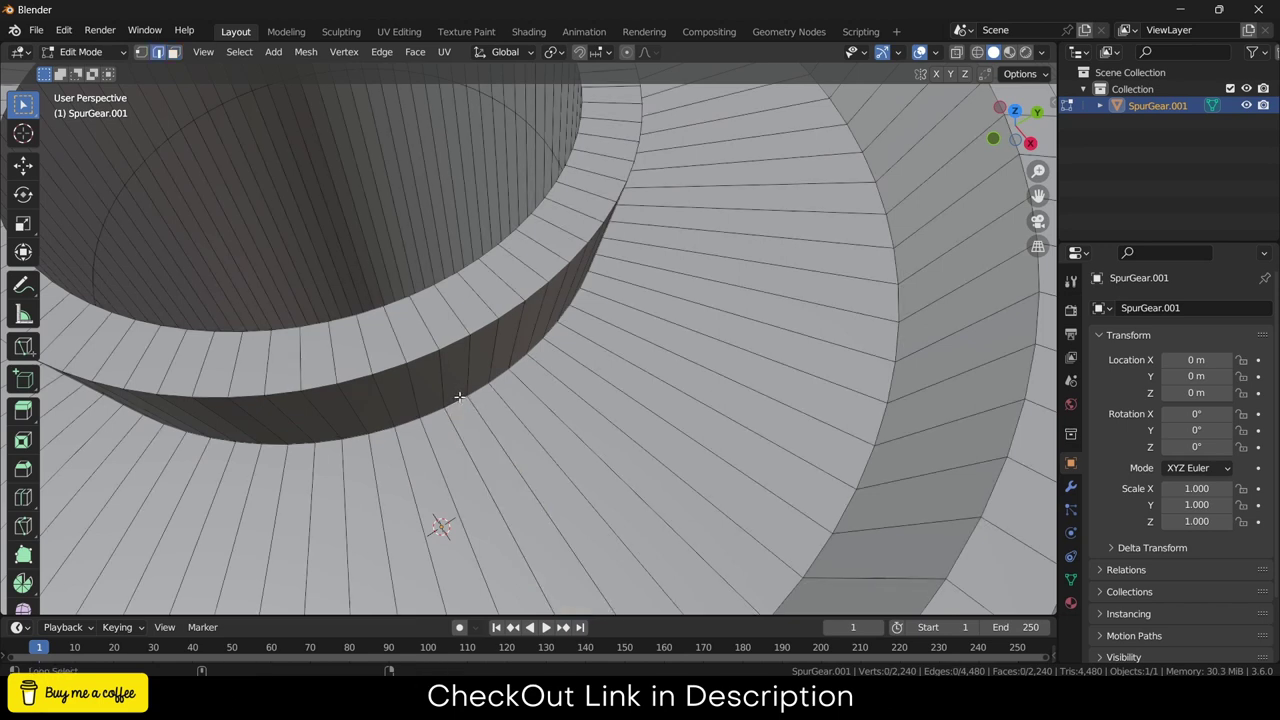
{"action": "left_click", "coordinate": [463, 398], "text": "alt"}
{"action": "key", "text": "s"}
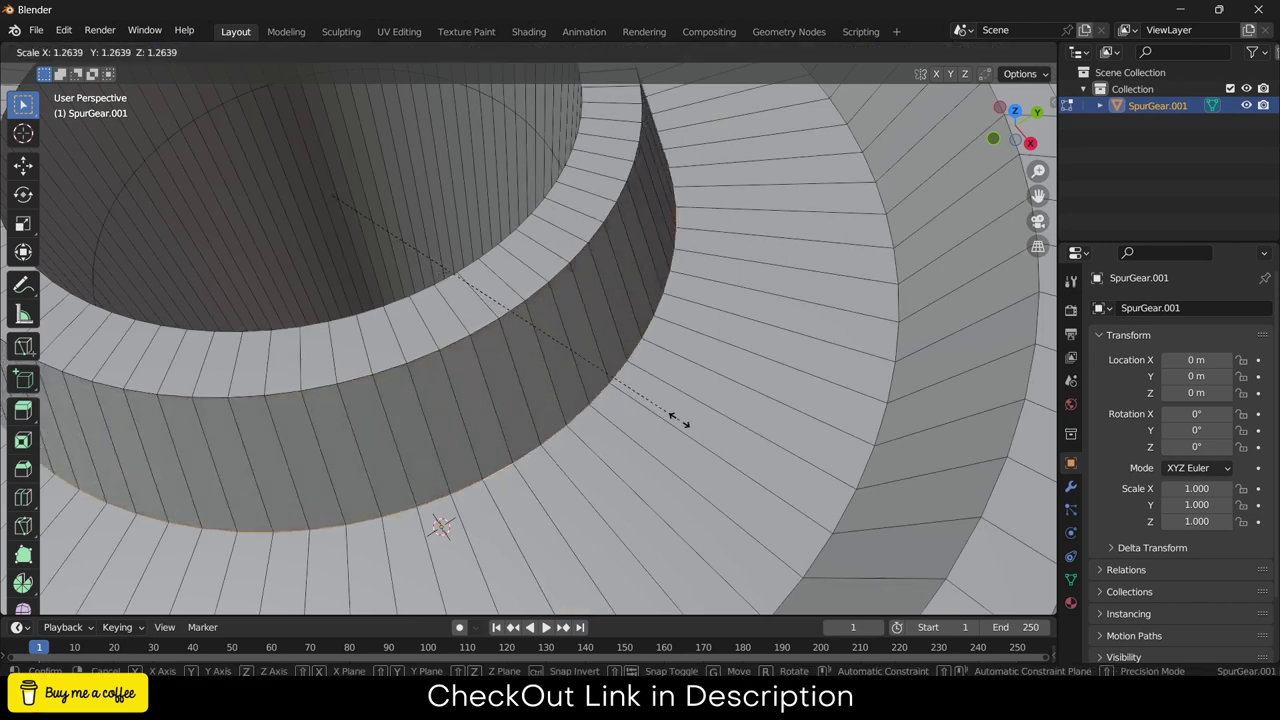
{"action": "left_click", "coordinate": [695, 428]}
{"action": "scroll", "coordinate": [695, 428], "scroll_direction": "down", "scroll_amount": 6}
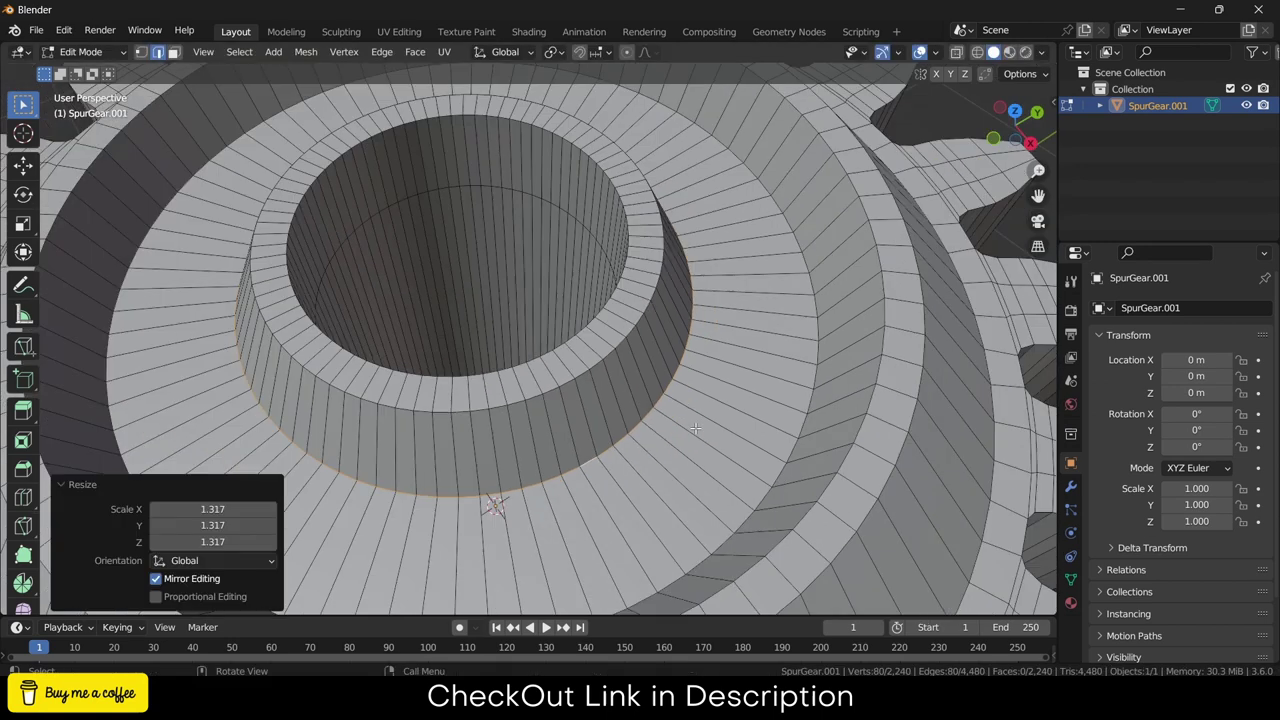
{"action": "key", "text": "Tab"}
{"action": "middle_click_drag", "start_coordinate": [695, 427], "coordinate": [722, 484]}
{"action": "scroll", "coordinate": [676, 394], "scroll_direction": "down", "scroll_amount": 4}
- From front view in wireframe, box-select and delete the gear's lower-half vertices
{"action": "key", "text": "KP_7"}
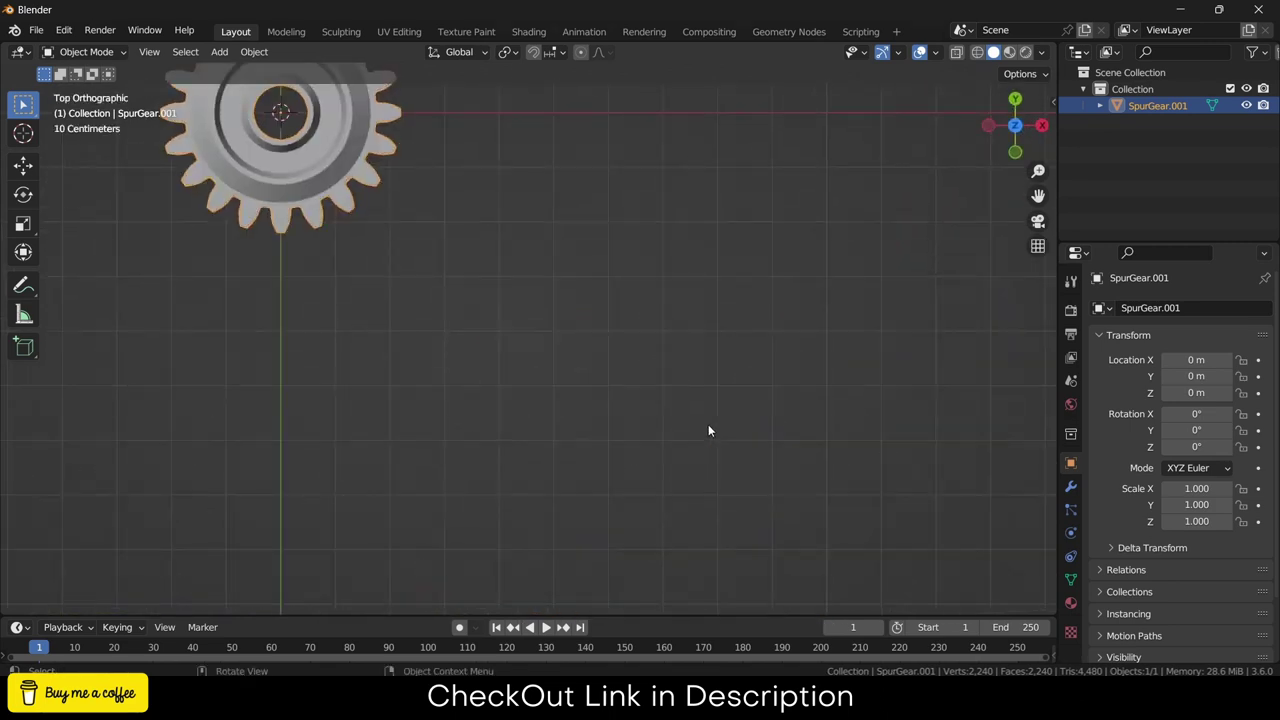
{"action": "key", "text": "KP_1"}
{"action": "key", "text": "KP_Decimal"}
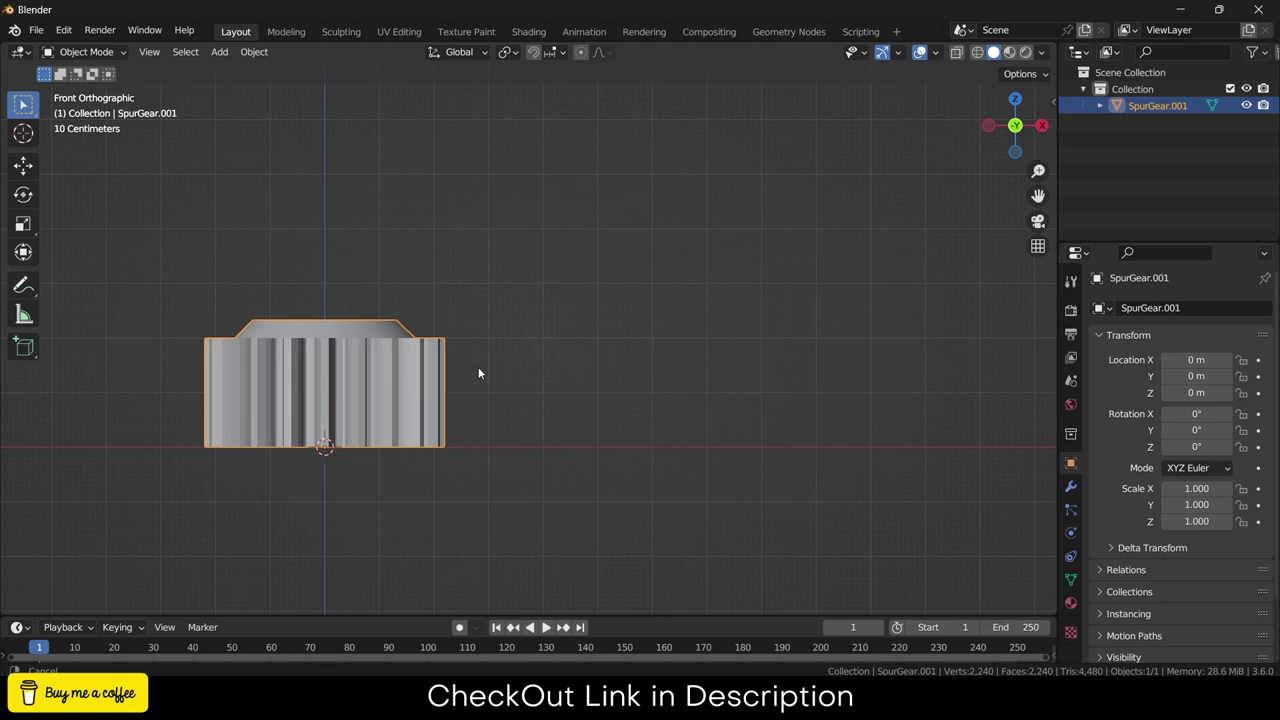
{"action": "key", "text": "Tab"}
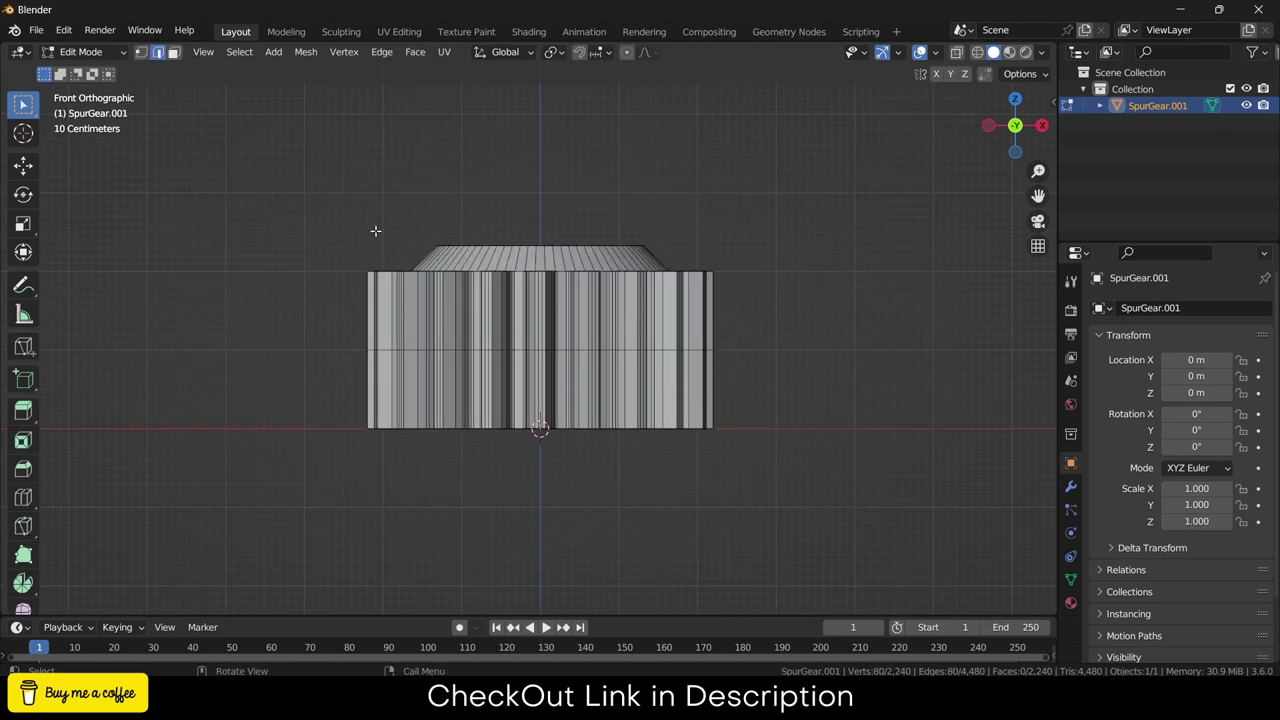
{"action": "key", "text": "1"}
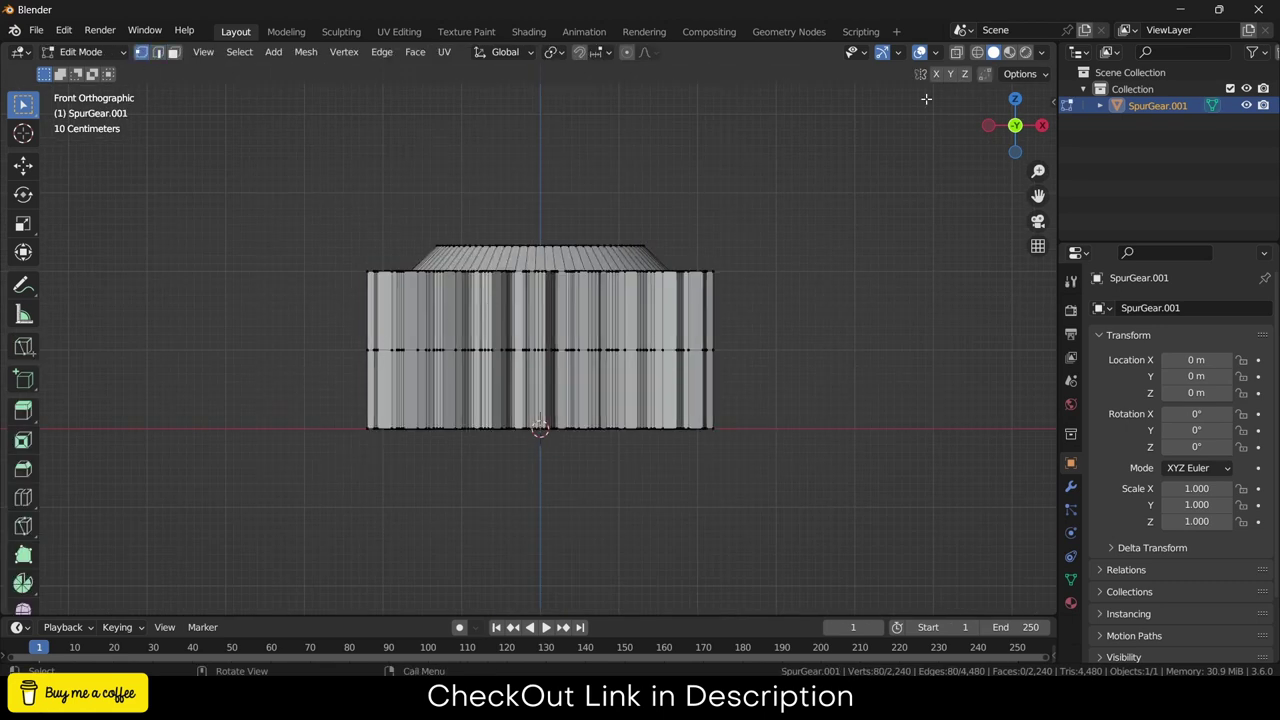
{"action": "left_click", "coordinate": [977, 53]}
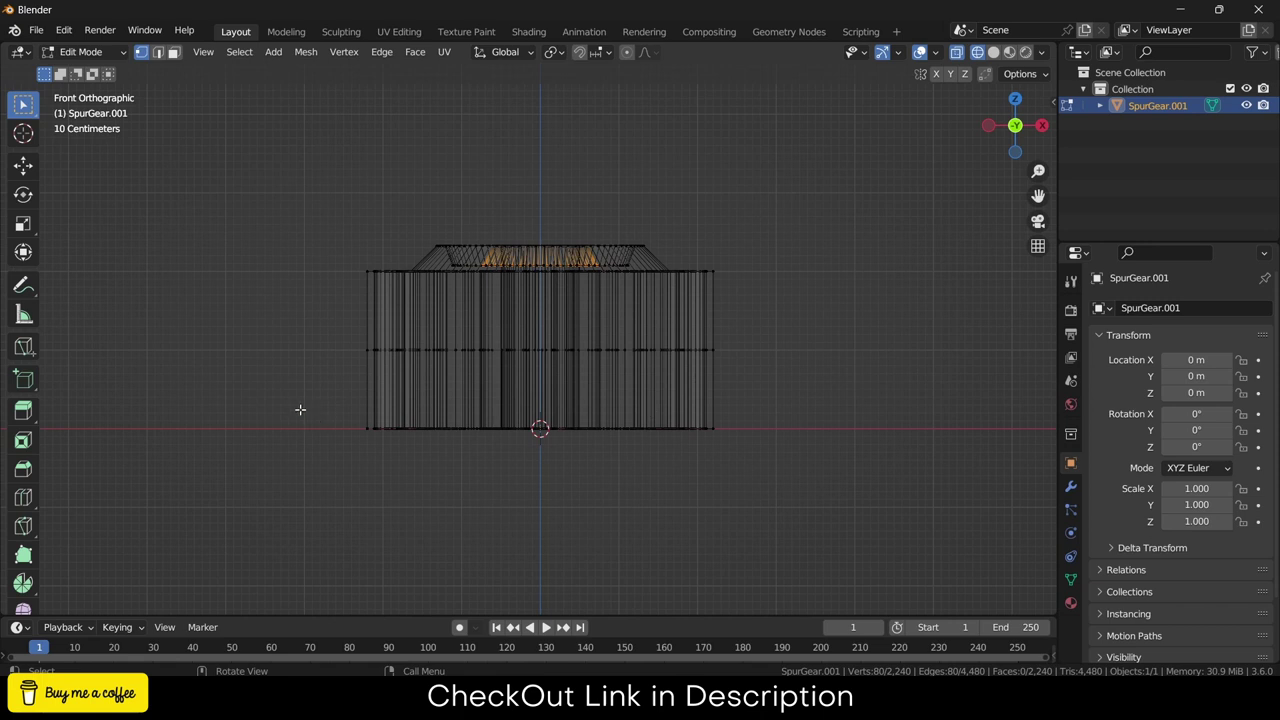
{"action": "left_click_drag", "start_coordinate": [300, 409], "coordinate": [1052, 478]}
{"action": "key", "text": "x"}
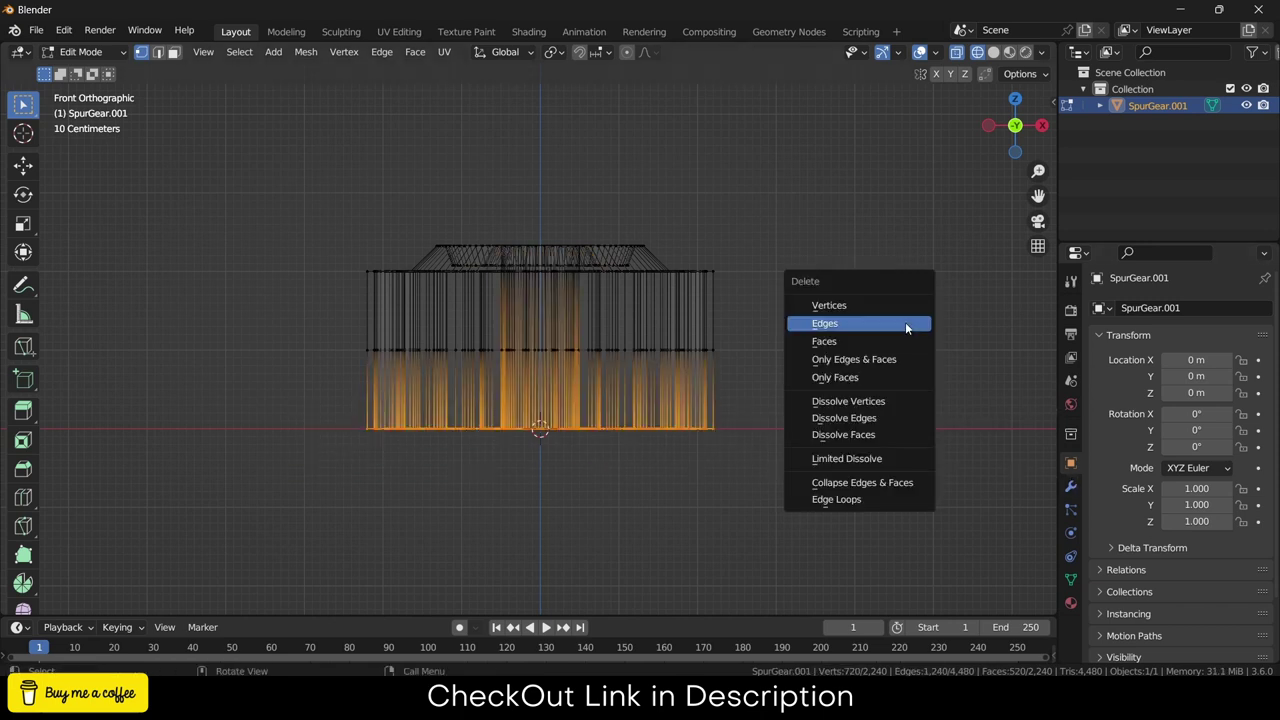
{"action": "left_click", "coordinate": [899, 297]}
- Select the remaining vertices and move them down -0.5 along Z
{"action": "key", "text": "a"}
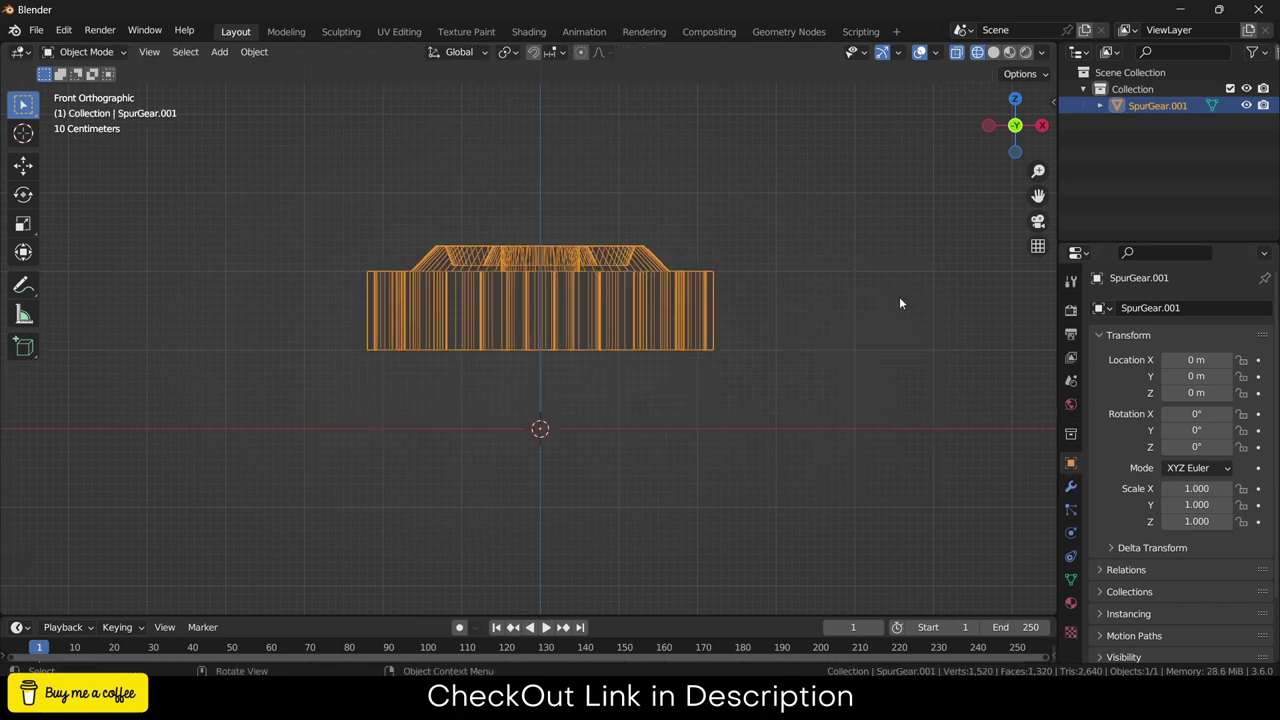
{"action": "key", "text": "alt+a"}
{"action": "left_click_drag", "start_coordinate": [263, 192], "coordinate": [948, 443]}
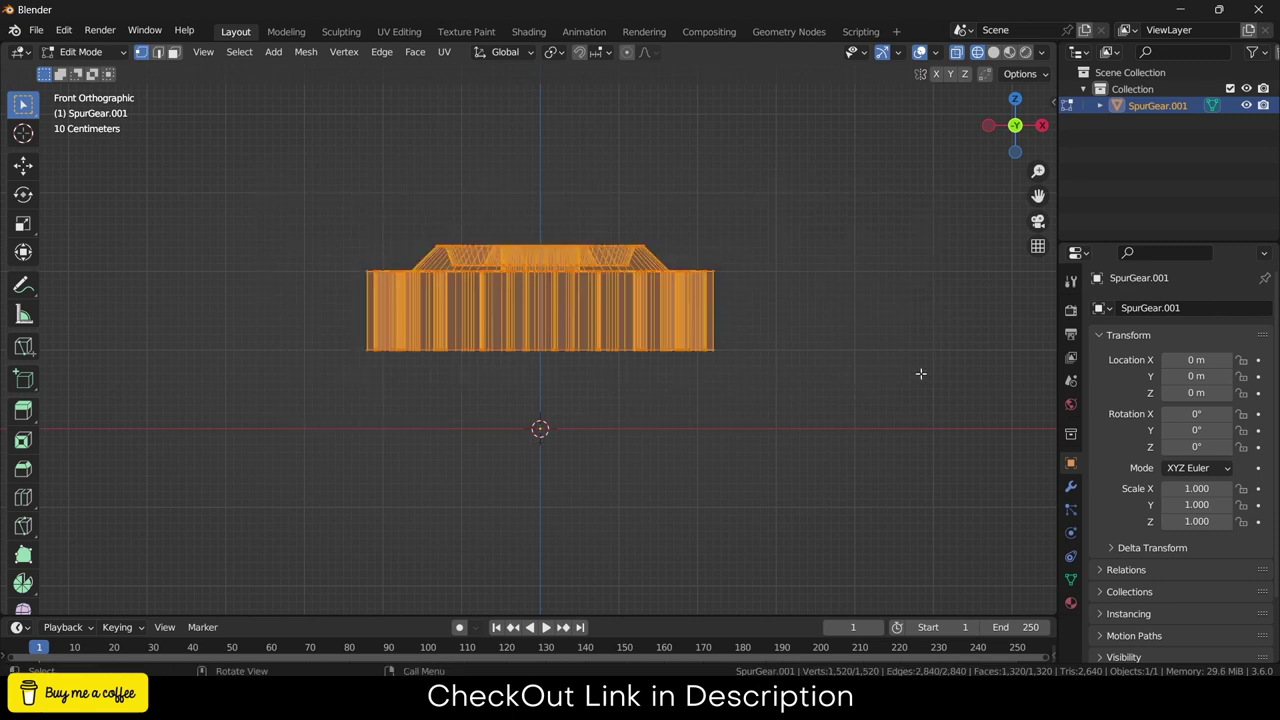
{"action": "type", "text": "gz"}
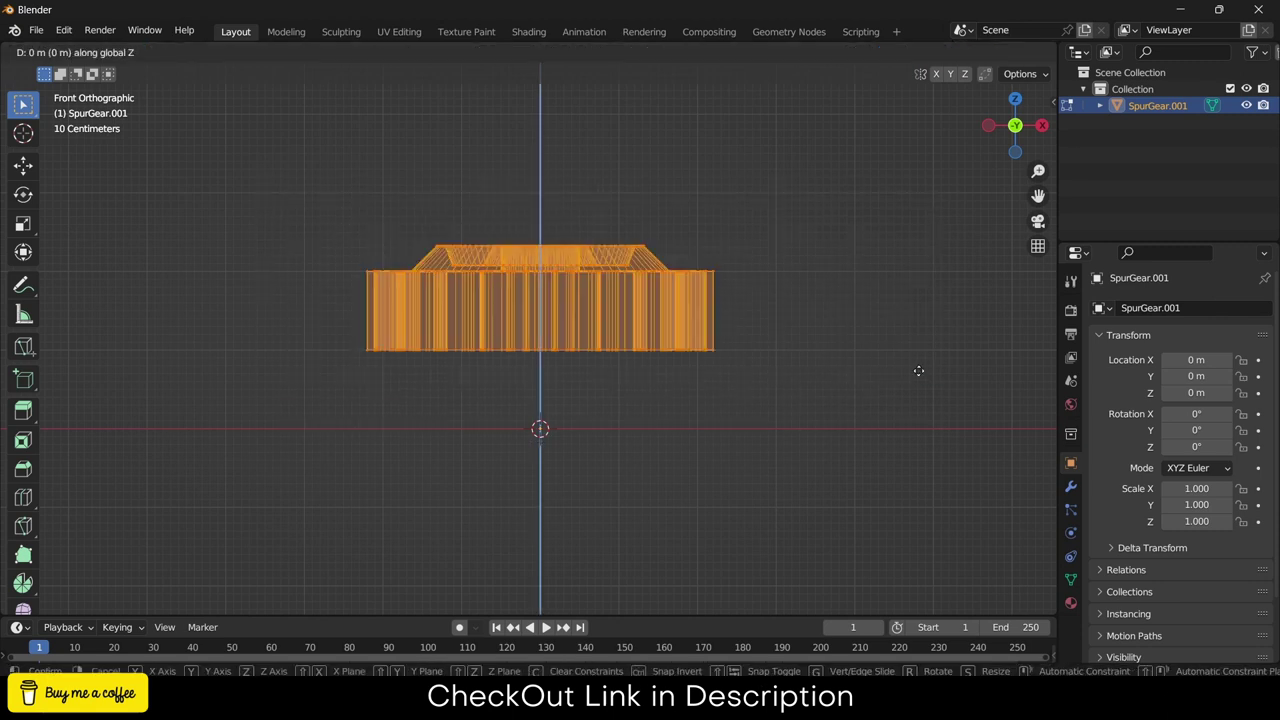
{"action": "type", "text": "-0.5"}
{"action": "key", "text": "Return"}
- Add a Mirror modifier on the Z axis only, with X off, and apply it
{"action": "key", "text": "Tab"}
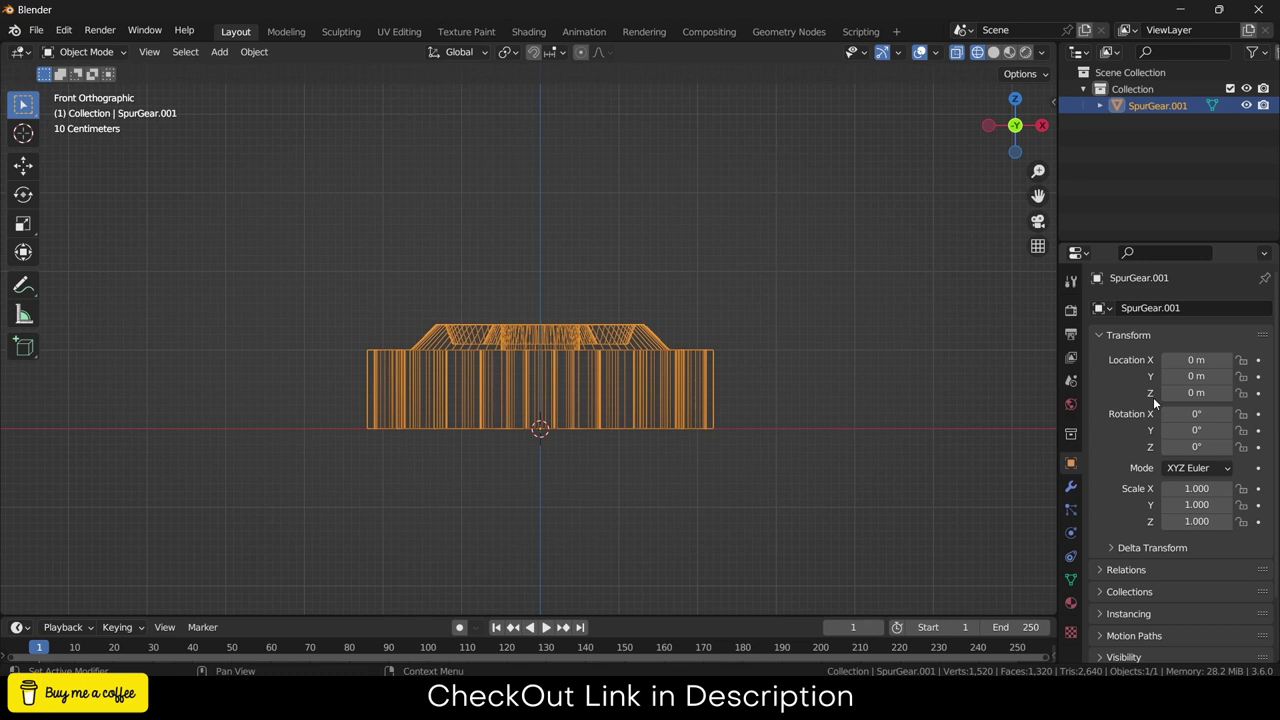
{"action": "left_click", "coordinate": [1070, 486]}
{"action": "left_click", "coordinate": [1216, 311]}
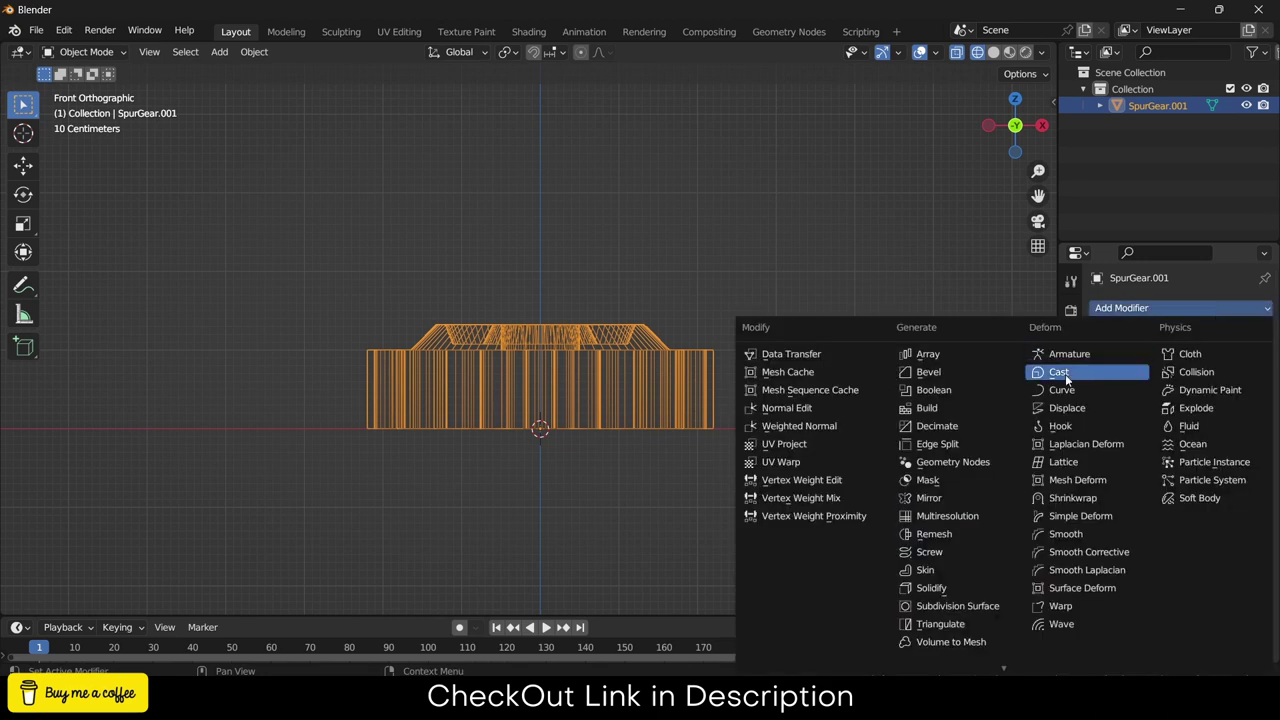
{"action": "left_click", "coordinate": [957, 498]}
{"action": "left_click", "coordinate": [1234, 360]}
{"action": "left_click", "coordinate": [1174, 360]}
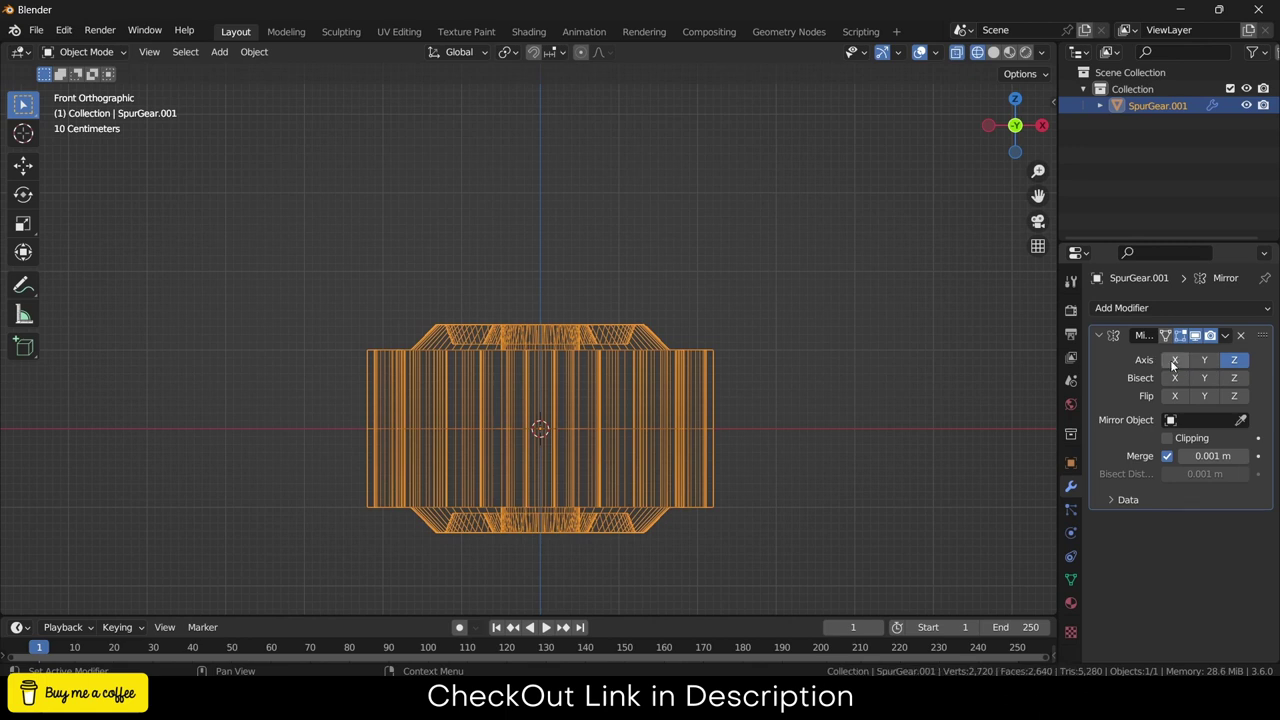
{"action": "left_click", "coordinate": [1225, 336]}
{"action": "left_click", "coordinate": [1150, 356]}
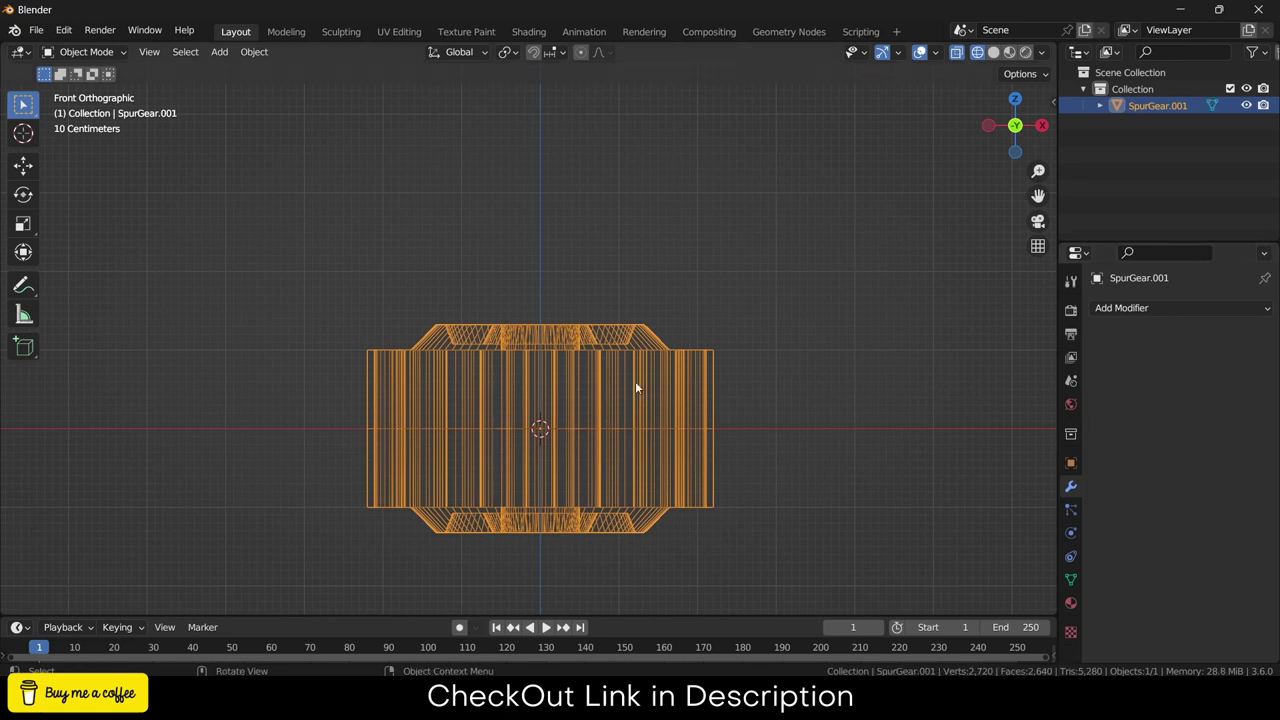
- Scale the gear's middle band of vertices to 0 along Z
{"action": "key", "text": "Tab"}
{"action": "left_click_drag", "start_coordinate": [310, 412], "coordinate": [812, 443]}
{"action": "key", "text": "s"}
{"action": "key", "text": "z"}
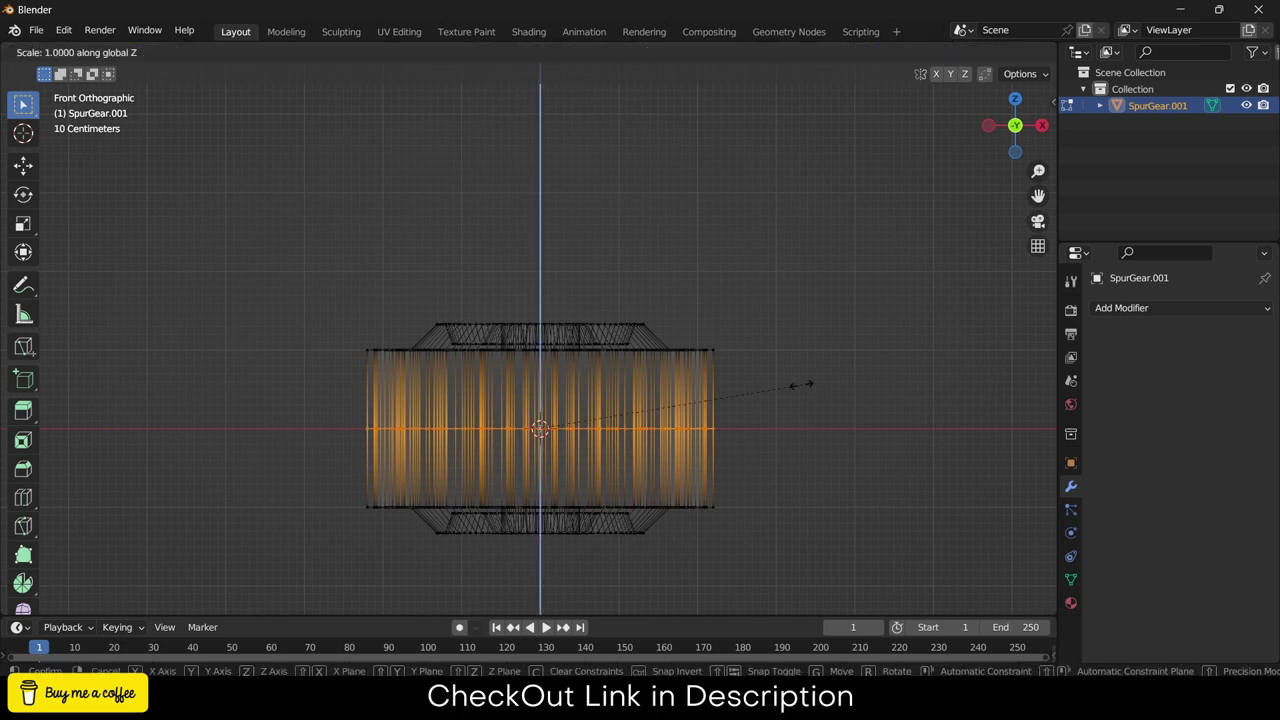
{"action": "key", "text": "0"}
{"action": "key", "text": "Return"}
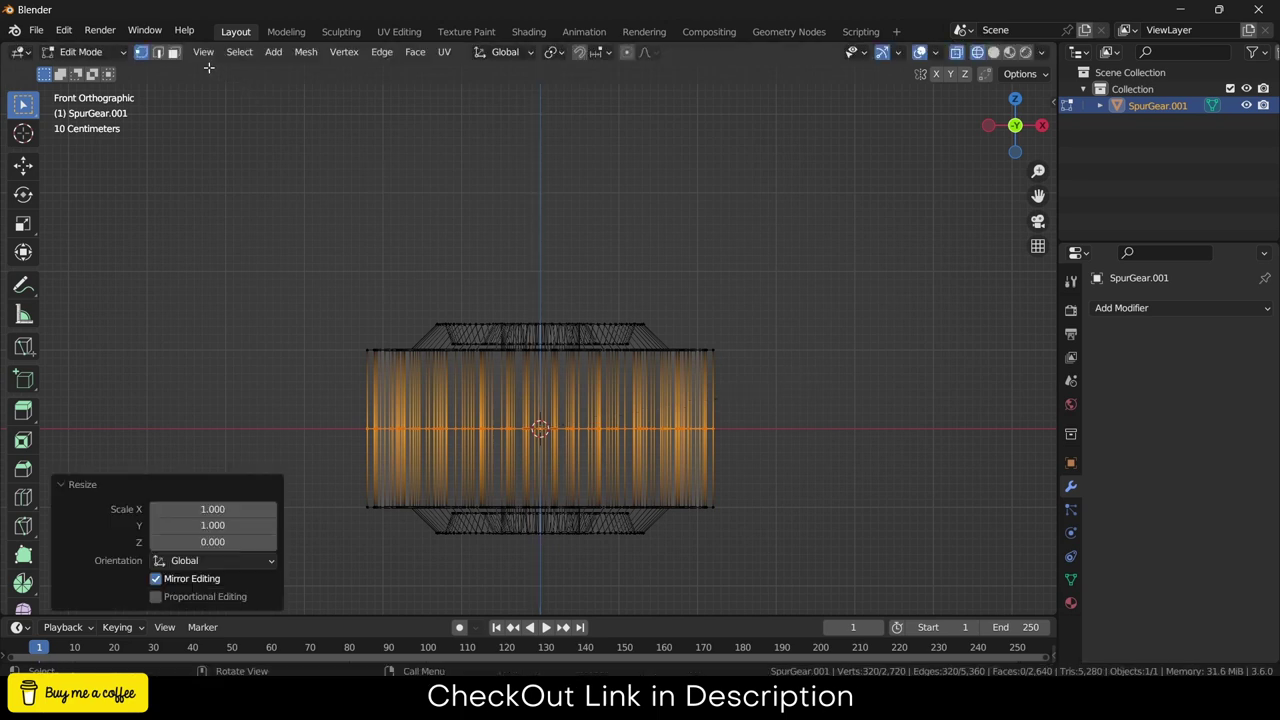
- Merge the seam vertices by distance, then return to Object Mode in top view
{"action": "left_click", "coordinate": [305, 55]}
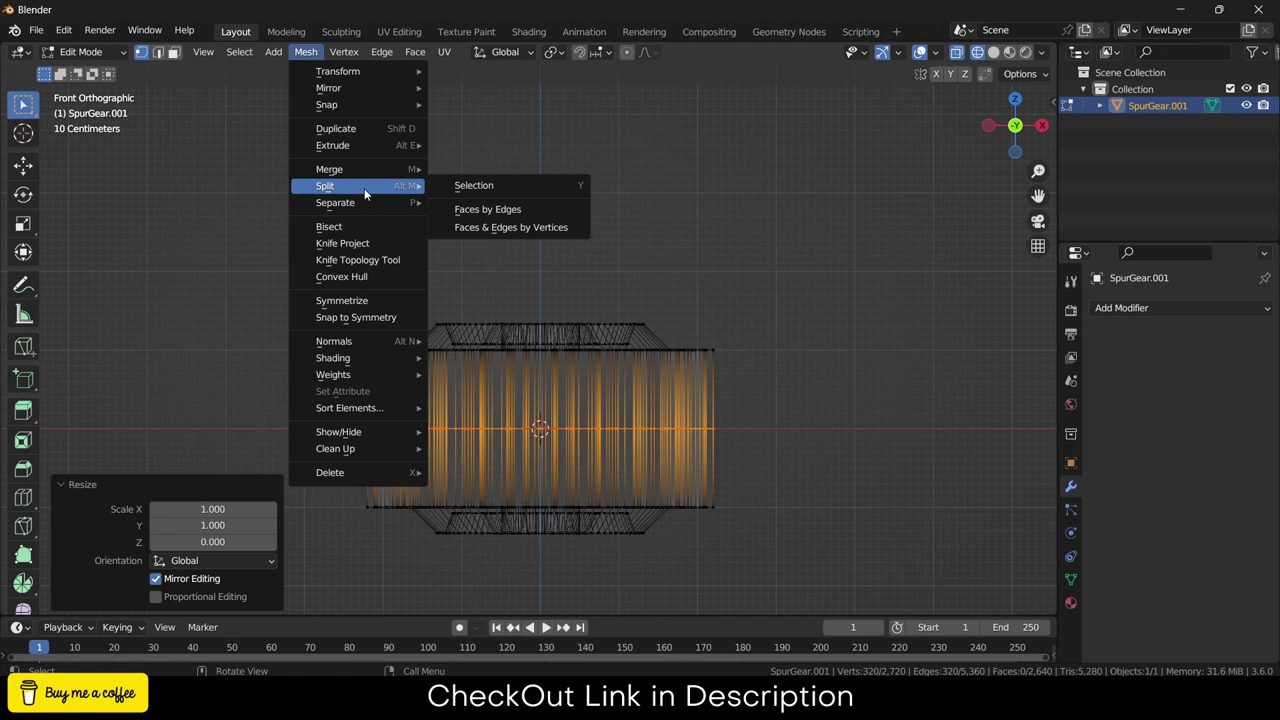
{"action": "mouse_move", "coordinate": [386, 168]}
{"action": "left_click", "coordinate": [474, 230]}
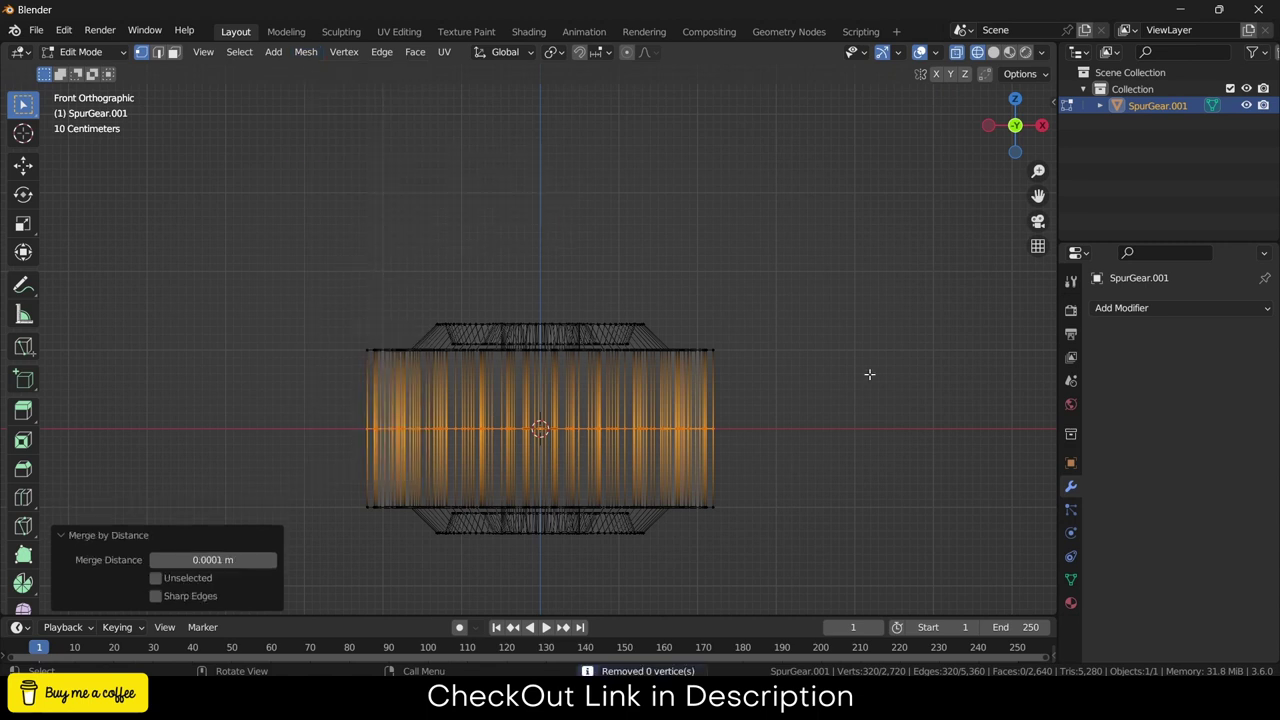
{"action": "key", "text": "Tab"}
{"action": "key", "text": "KP_7"}
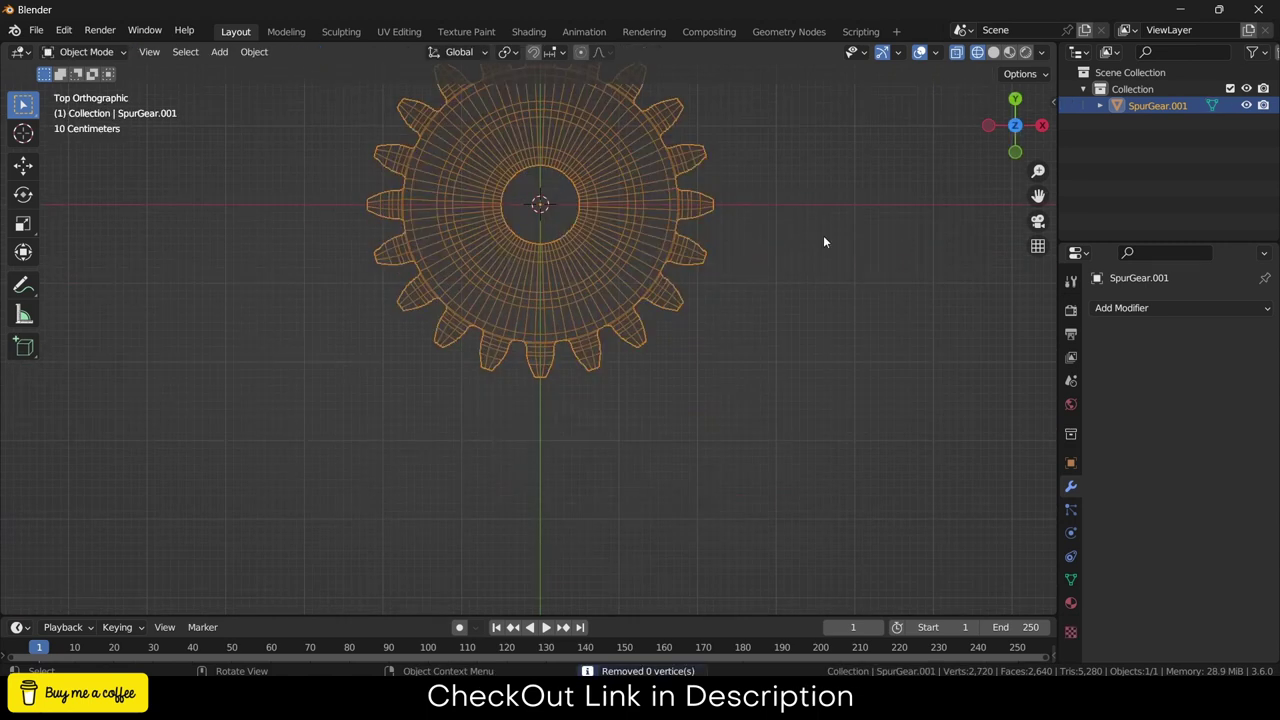
- Switch to Solid shading, select the gear and enter Edit Mode with edge select
{"action": "left_click", "coordinate": [992, 52]}
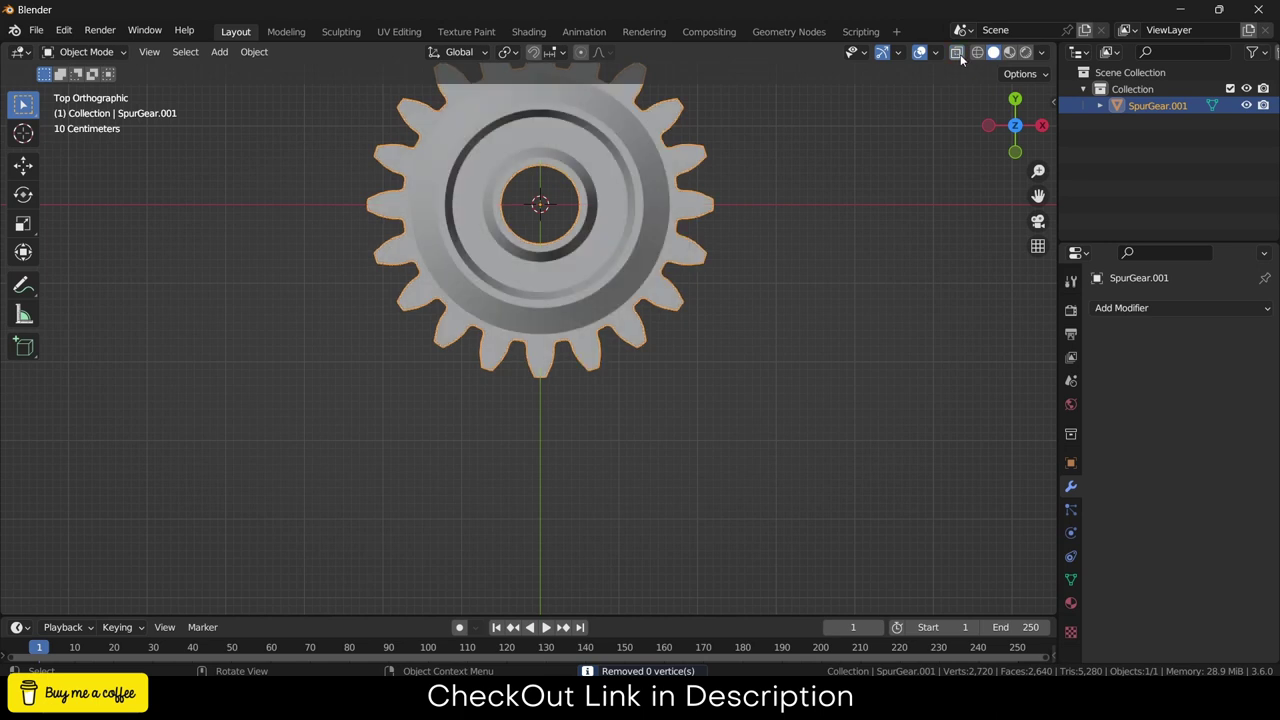
{"action": "key", "text": "KP_Decimal"}
{"action": "middle_click_drag", "start_coordinate": [697, 390], "coordinate": [615, 340]}
{"action": "key", "text": "KP_7"}
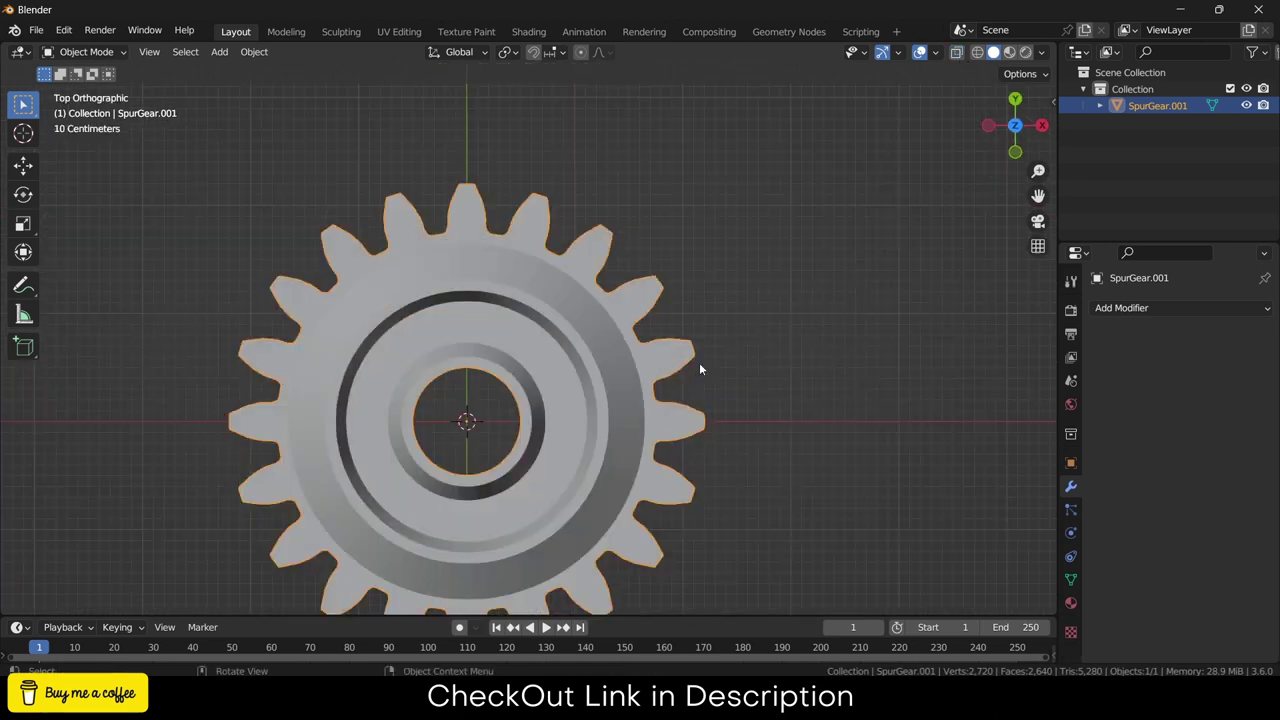
{"action": "key", "text": "alt+a"}
{"action": "middle_click_drag", "start_coordinate": [263, 137], "coordinate": [495, 377]}
{"action": "scroll", "coordinate": [571, 343], "scroll_direction": "up", "scroll_amount": 5}
{"action": "left_click", "coordinate": [527, 327]}
{"action": "key", "text": "Tab"}
{"action": "key", "text": "2"}
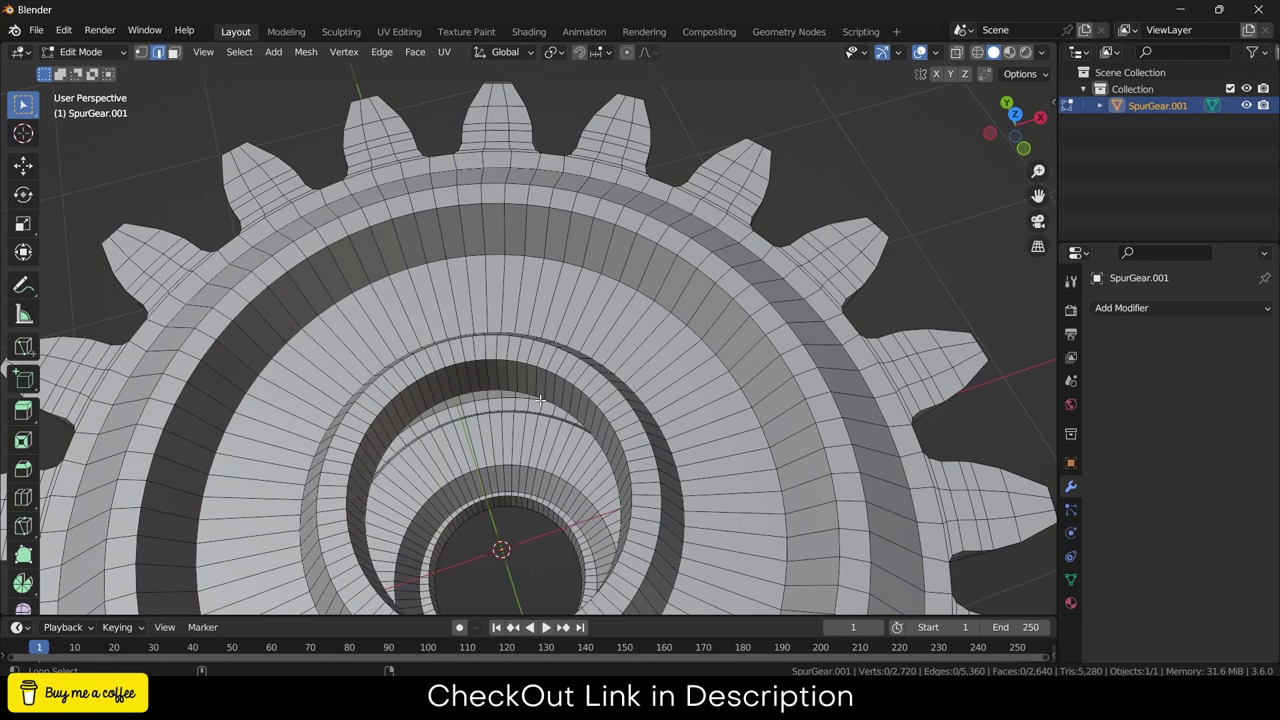
- Select the upper and lower edge loops of the inner ring's wall
{"action": "left_click", "coordinate": [534, 418], "text": "alt"}
{"action": "scroll", "coordinate": [557, 391], "scroll_direction": "up", "scroll_amount": 3}
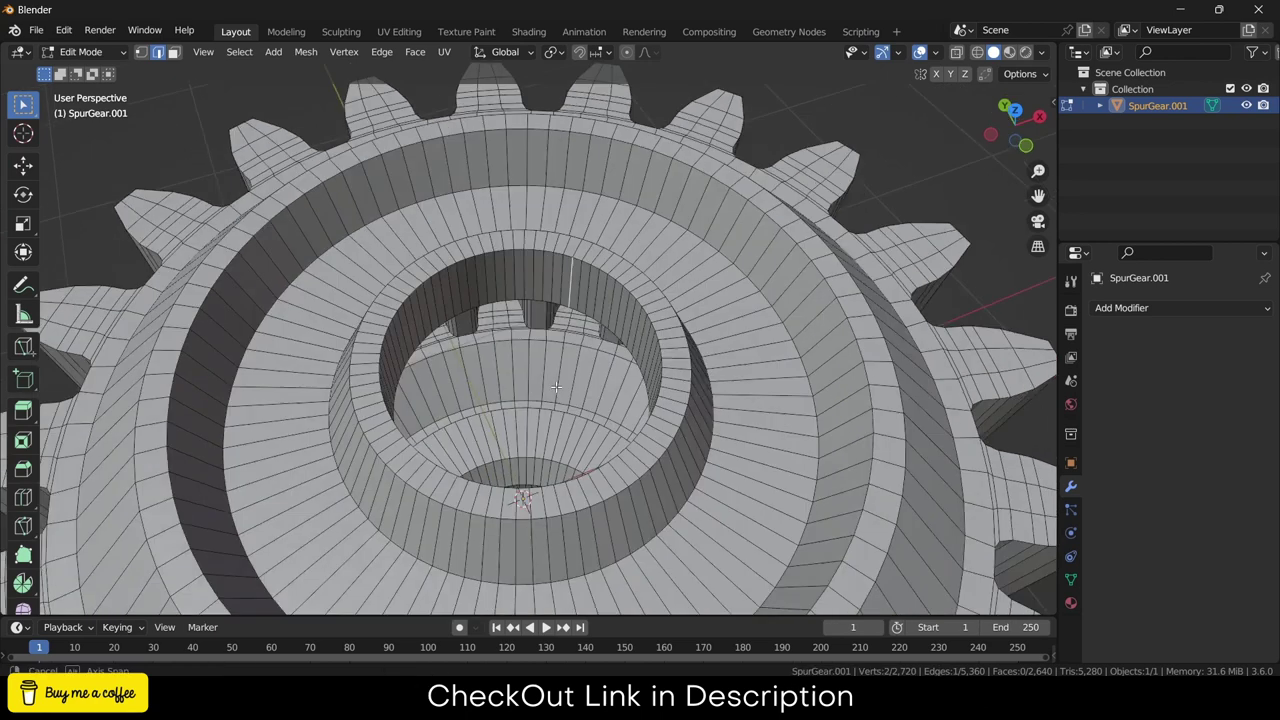
{"action": "middle_click_drag", "start_coordinate": [557, 391], "coordinate": [553, 240]}
{"action": "left_click", "coordinate": [553, 240]}
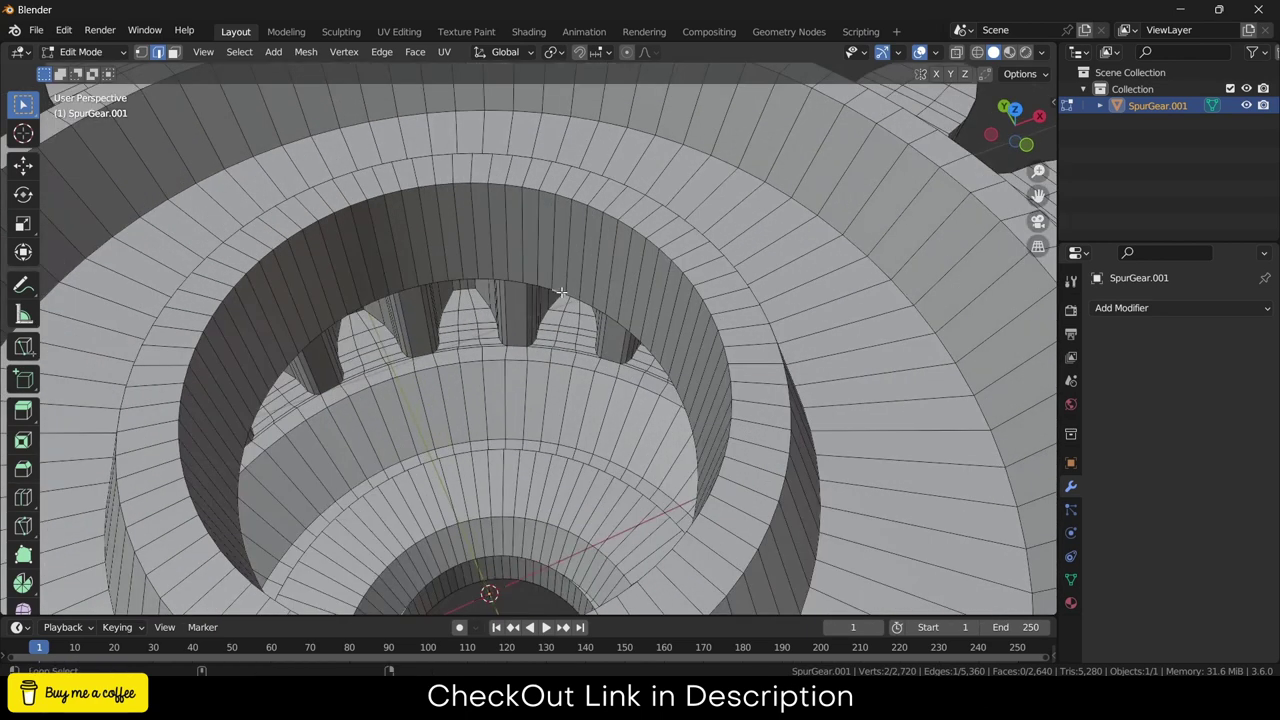
{"action": "left_click", "coordinate": [559, 291], "text": "alt"}
{"action": "scroll", "coordinate": [492, 500], "scroll_direction": "up", "scroll_amount": 4}
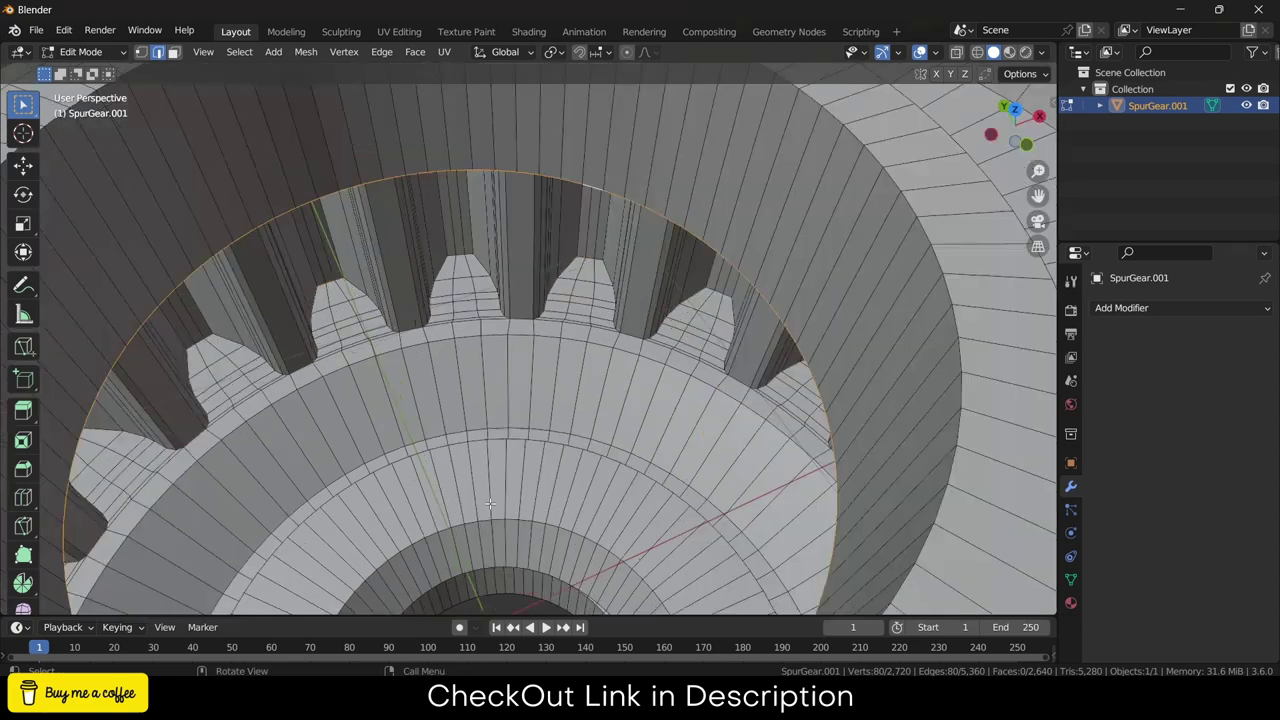
{"action": "middle_click_drag", "start_coordinate": [492, 500], "coordinate": [458, 514]}
{"action": "left_click", "coordinate": [458, 514], "text": "alt+shift"}
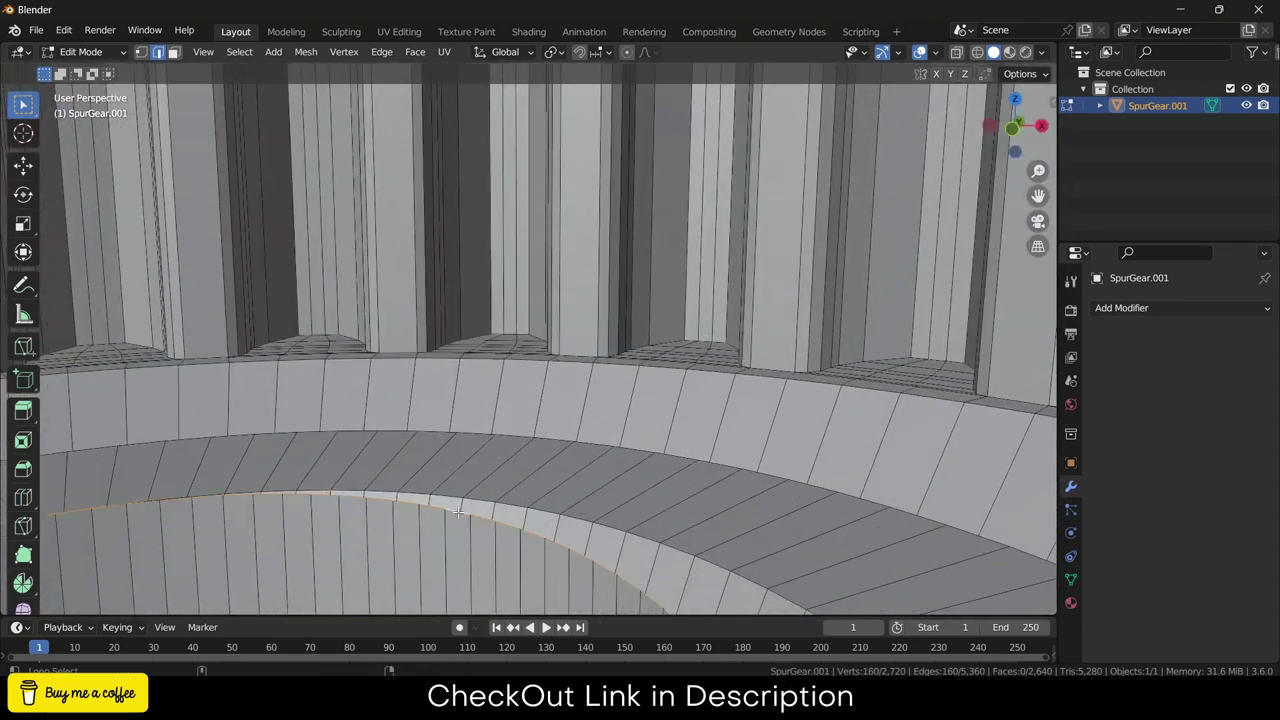
- Join the two inner loops with LoopTools Bridge to close the bore wall
{"action": "right_click", "coordinate": [459, 366]}
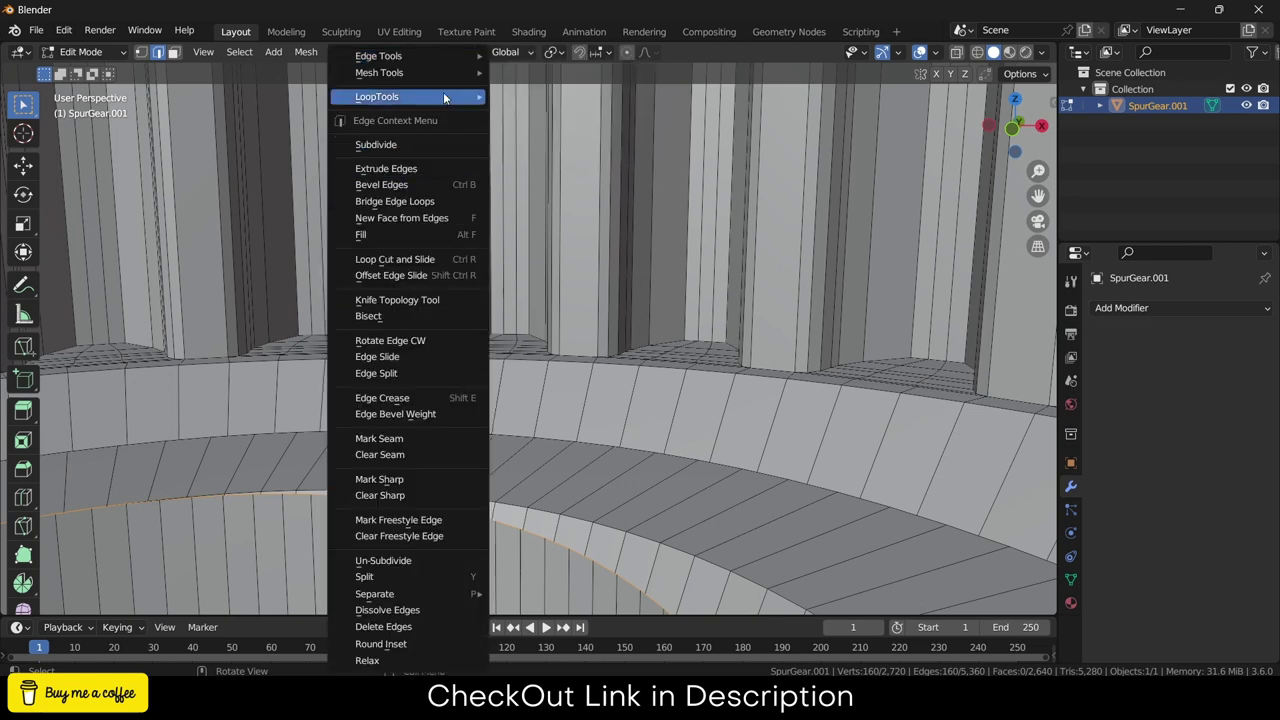
{"action": "mouse_move", "coordinate": [443, 94]}
{"action": "left_click", "coordinate": [575, 100]}
{"action": "scroll", "coordinate": [580, 265], "scroll_direction": "down", "scroll_amount": 4}
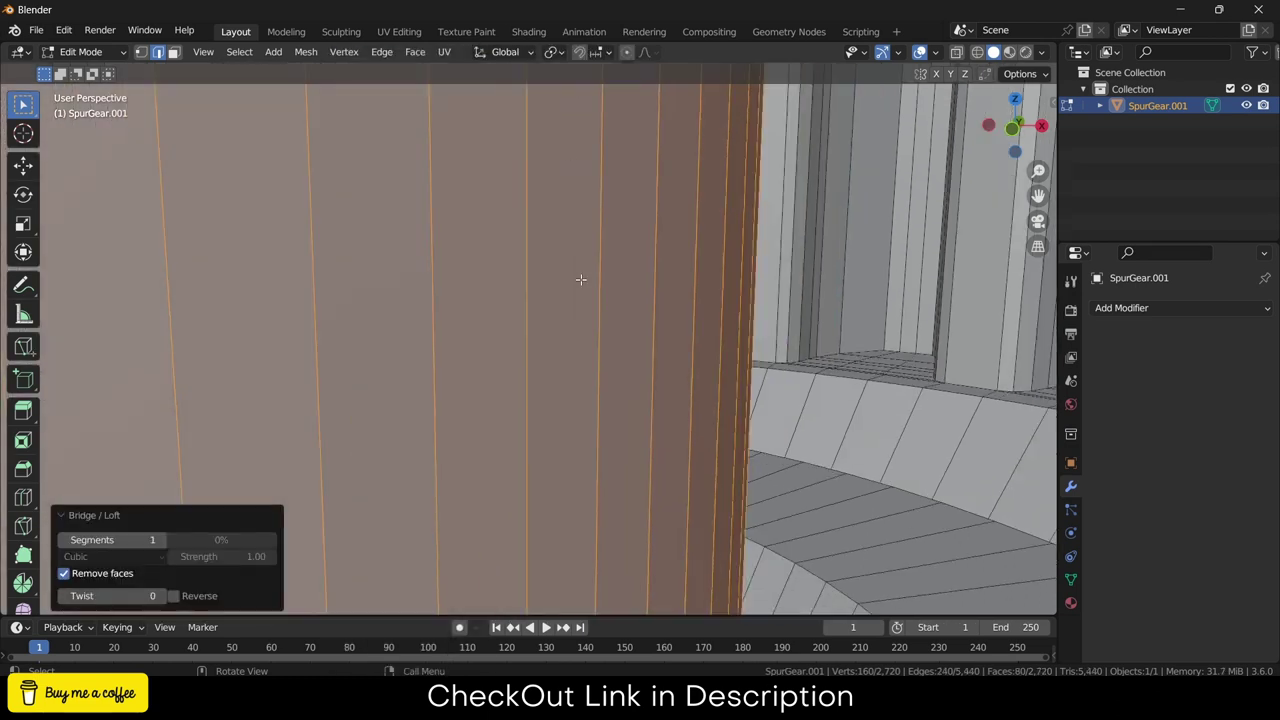
{"action": "scroll", "coordinate": [581, 285], "scroll_direction": "up", "scroll_amount": 6}
{"action": "scroll", "coordinate": [582, 289], "scroll_direction": "down", "scroll_amount": 8}
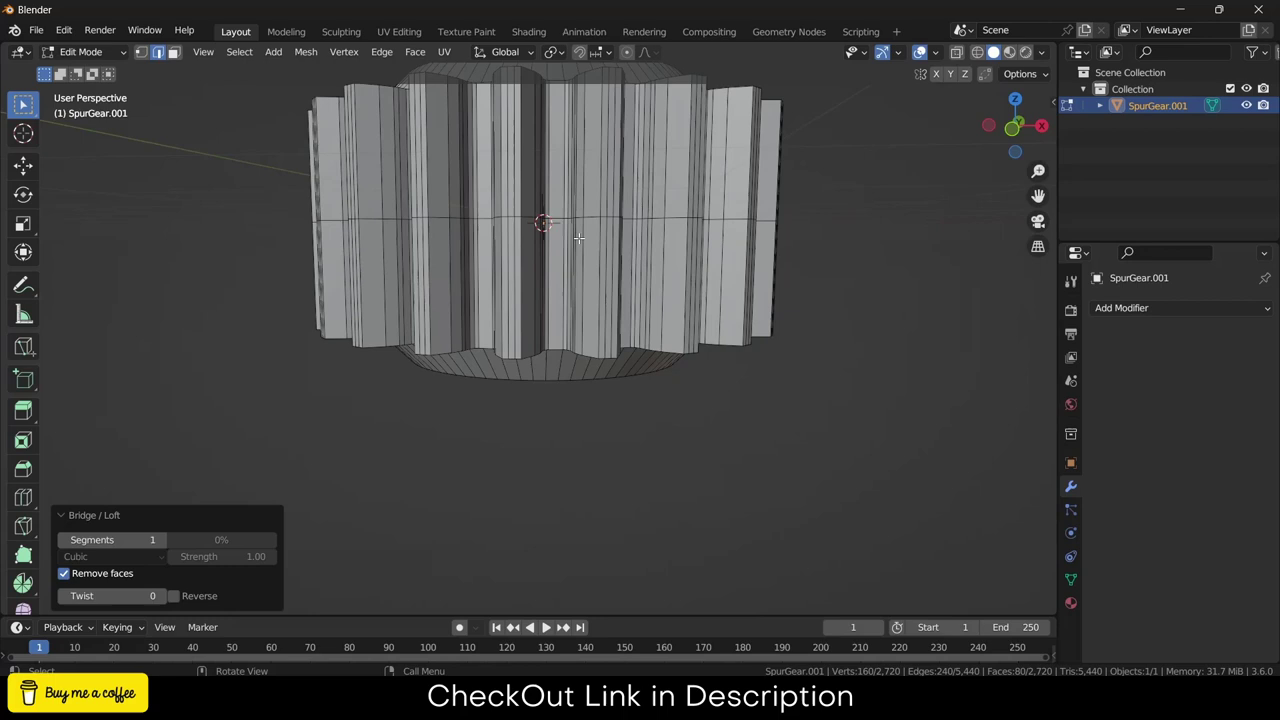
{"action": "middle_click_drag", "start_coordinate": [582, 289], "coordinate": [520, 289]}
{"action": "scroll", "coordinate": [520, 289], "scroll_direction": "up", "scroll_amount": 4}
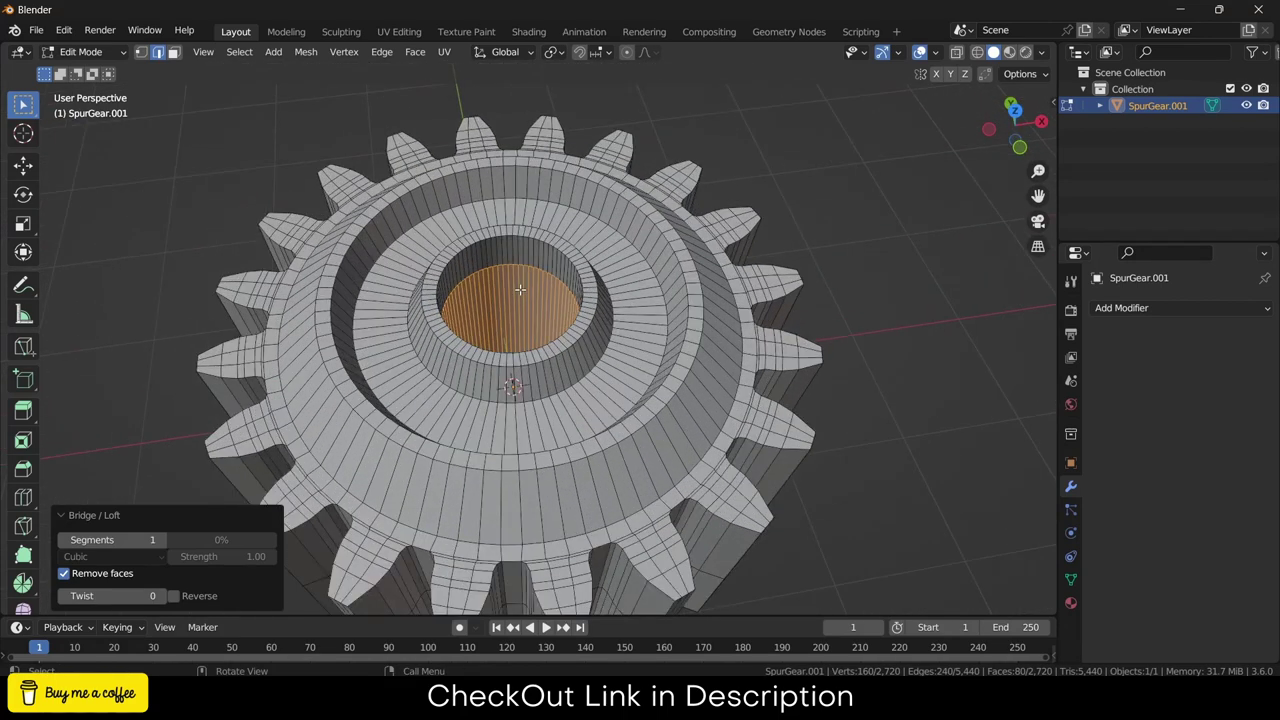
- Enable the LoopTools add-on by searching 'loop' in Preferences
{"action": "left_click", "coordinate": [718, 182]}
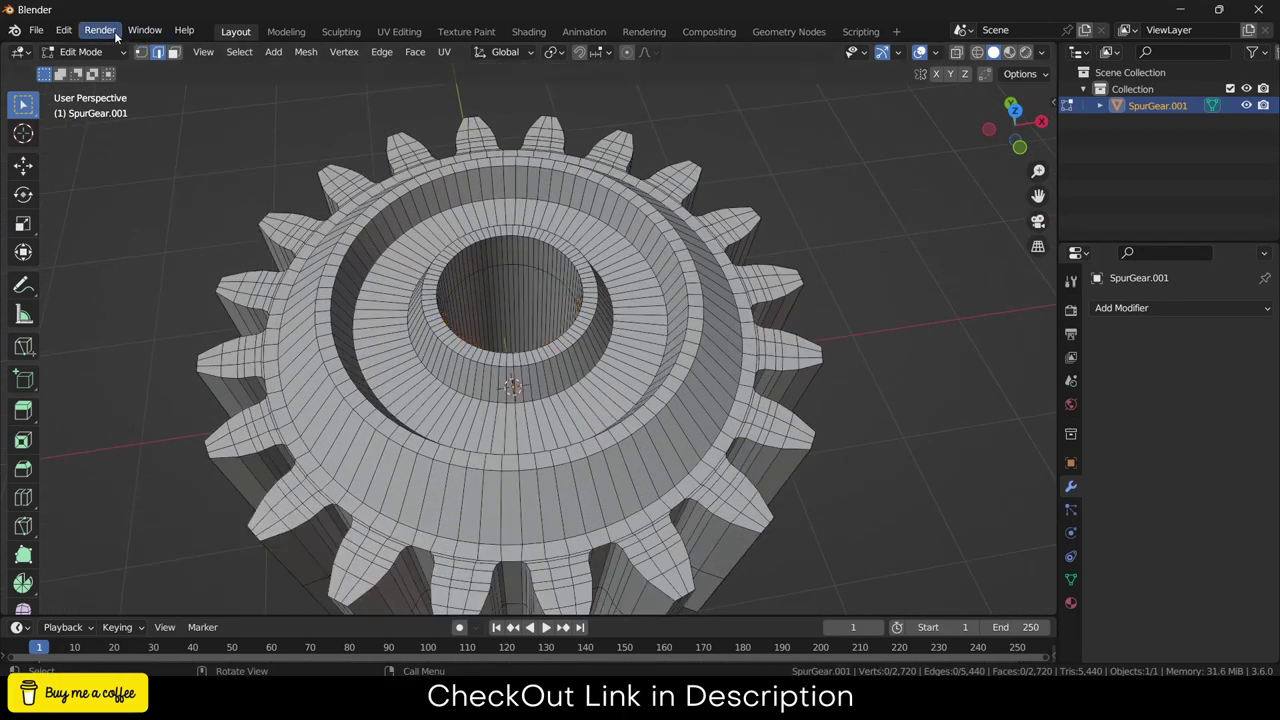
{"action": "left_click", "coordinate": [63, 30]}
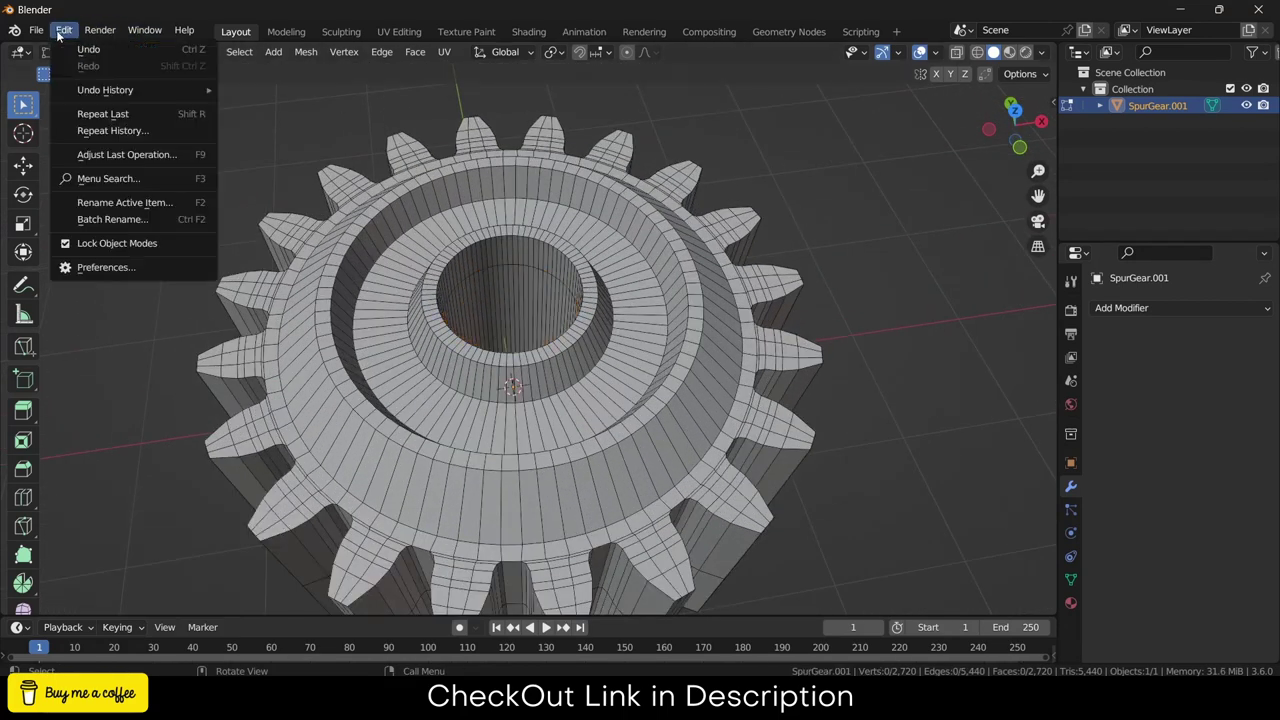
{"action": "left_click", "coordinate": [119, 267]}
{"action": "type", "text": "loop"}
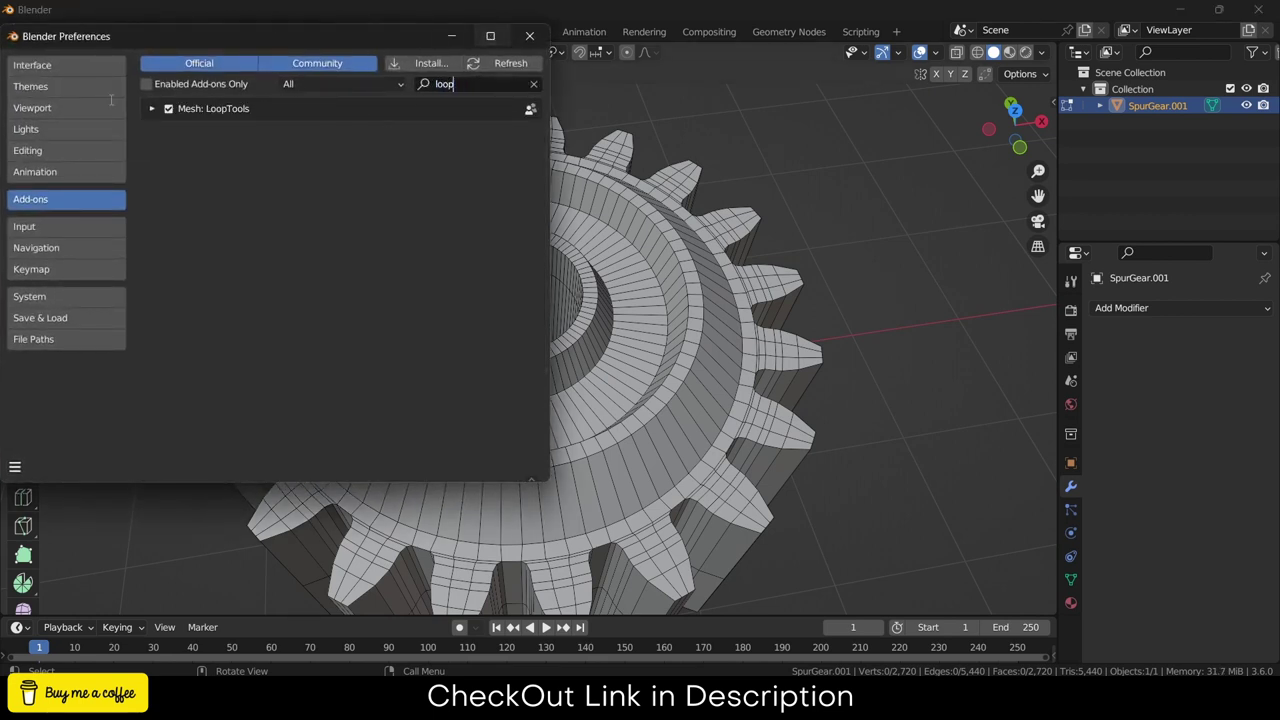
{"action": "left_click", "coordinate": [529, 35]}
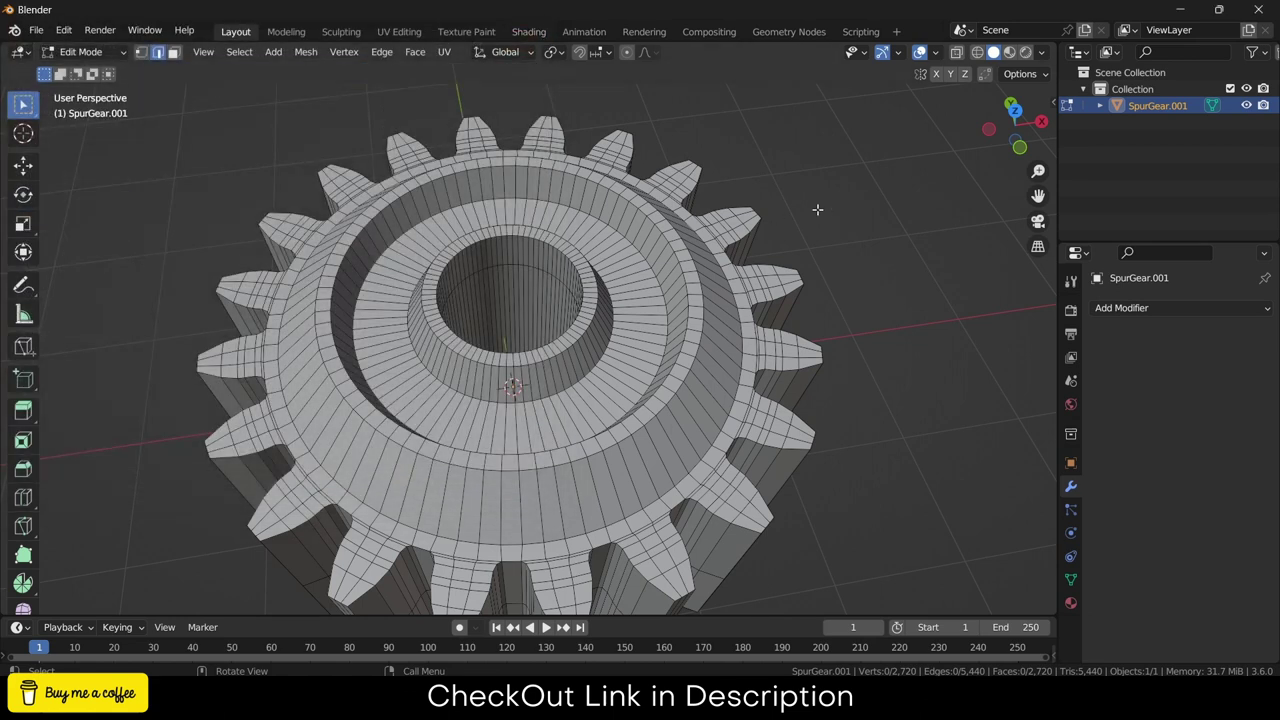
- In Object Mode, shade the gear auto smooth at 30° and view it from the top
{"action": "key", "text": "Tab"}
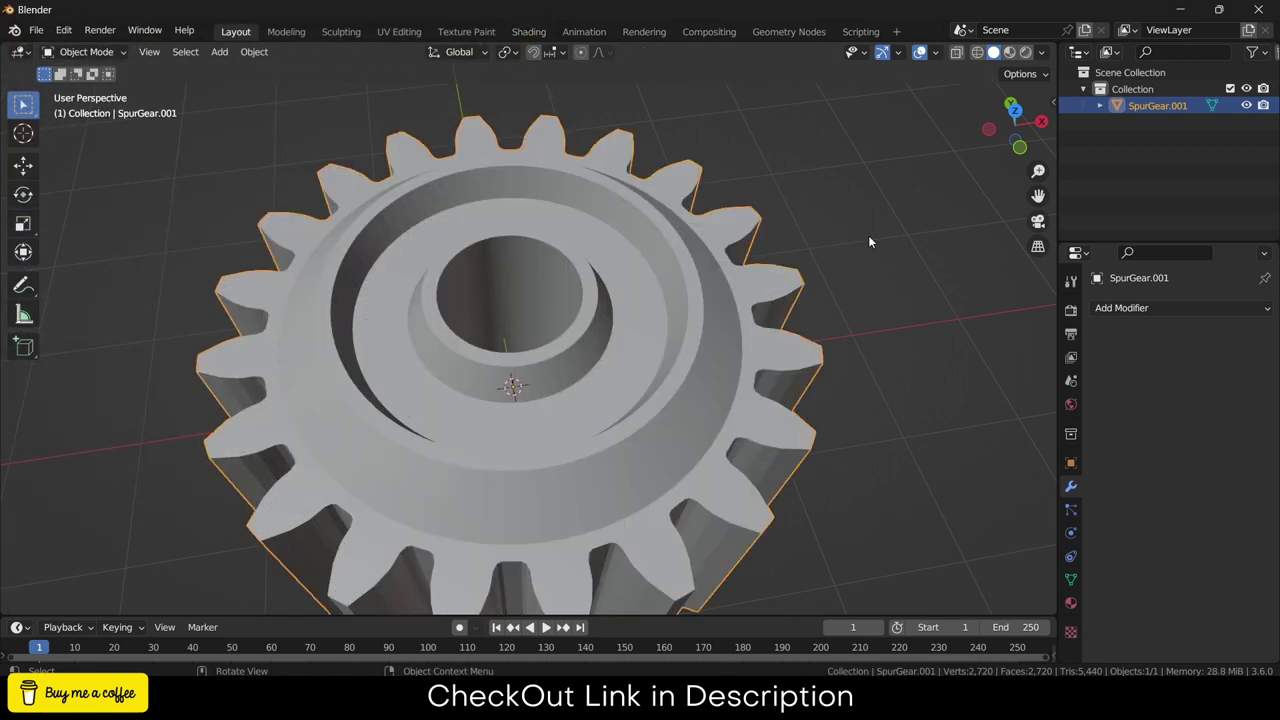
{"action": "right_click", "coordinate": [682, 358]}
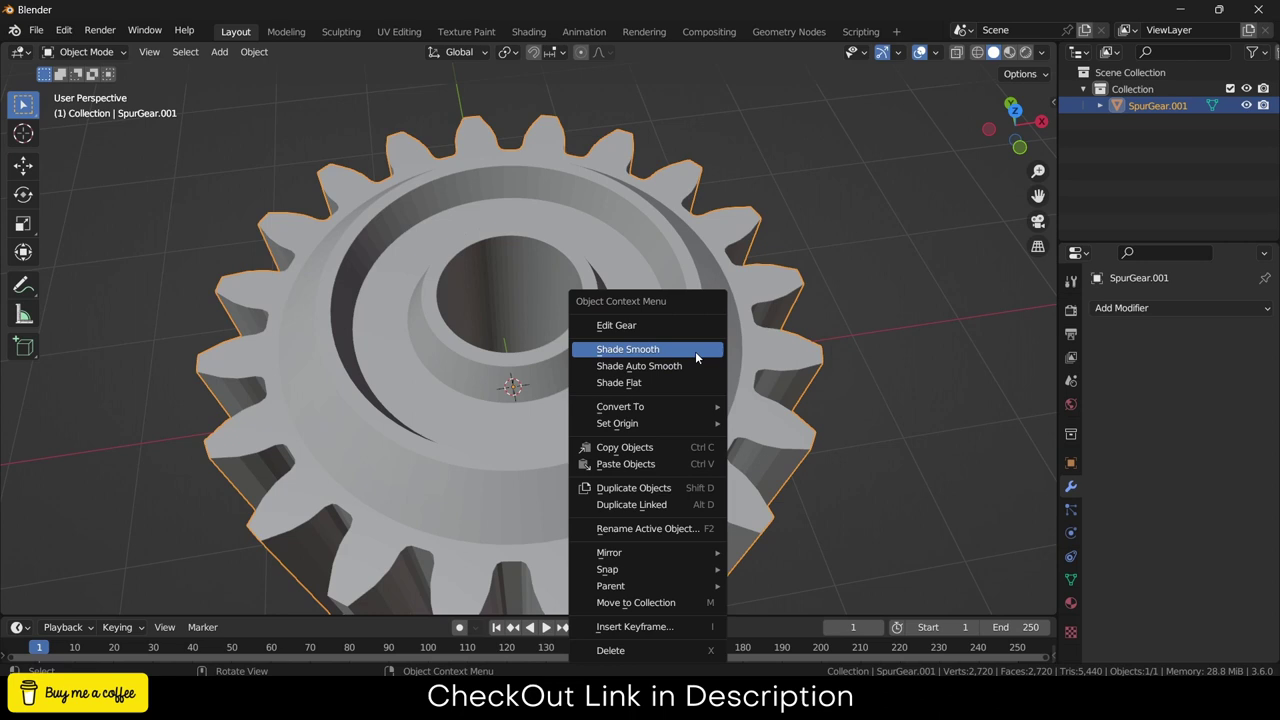
{"action": "left_click", "coordinate": [697, 372]}
{"action": "middle_click_drag", "start_coordinate": [695, 366], "coordinate": [752, 386]}
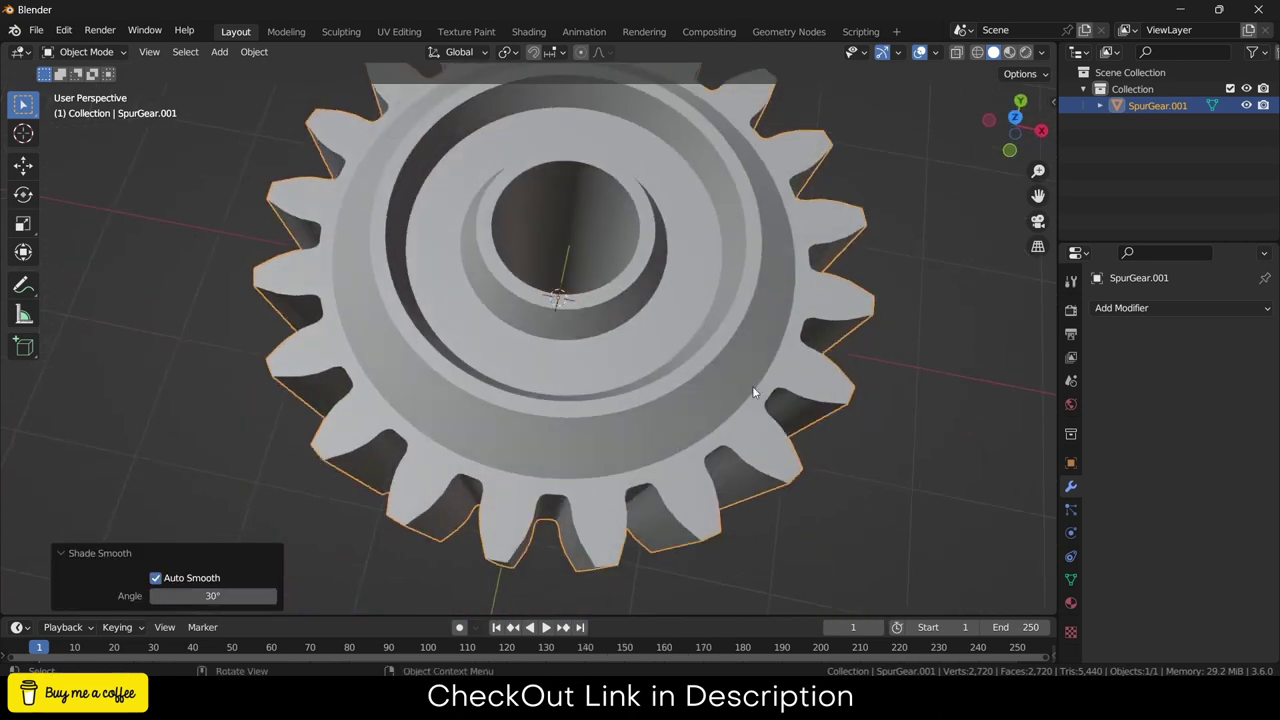
{"action": "key", "text": "KP_7"}
{"action": "scroll", "coordinate": [754, 390], "scroll_direction": "down", "scroll_amount": 2}
{"action": "middle_click_drag", "start_coordinate": [843, 223], "coordinate": [543, 306], "text": "shift"}
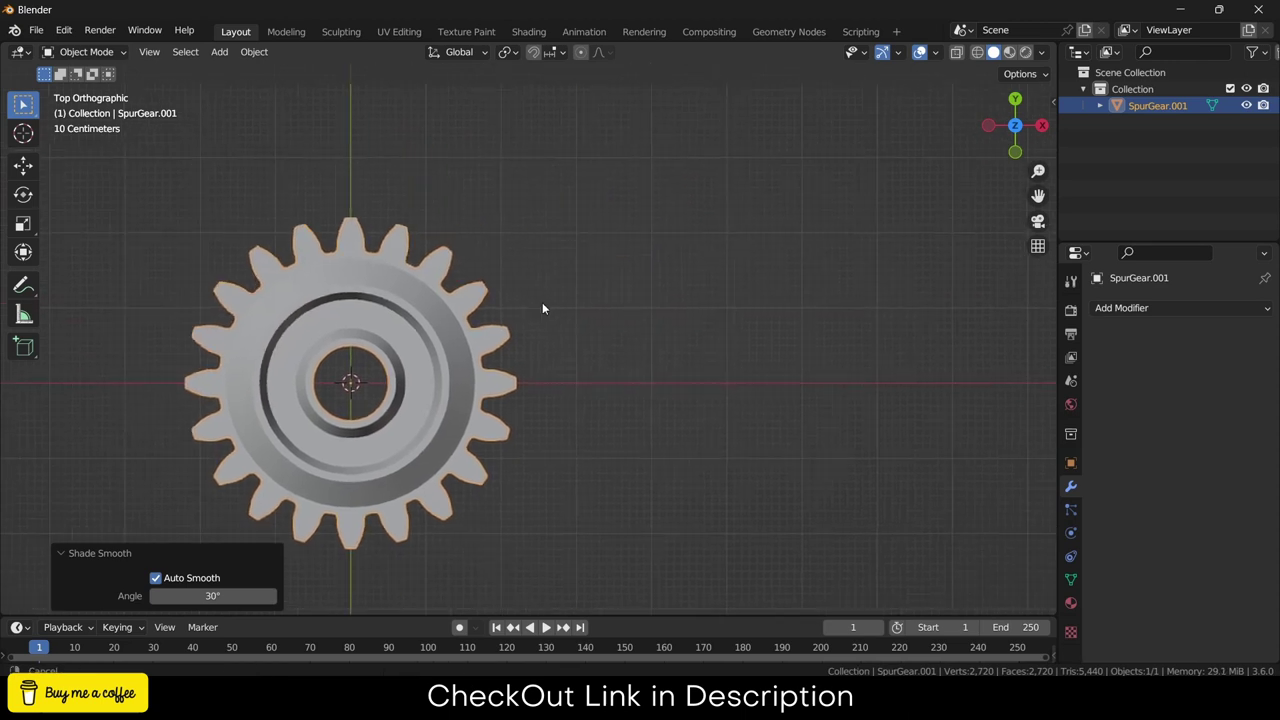
- Add another GearGenMaster spur gear with 40 teeth
{"action": "left_click", "coordinate": [708, 387]}
{"action": "left_click", "coordinate": [219, 51]}
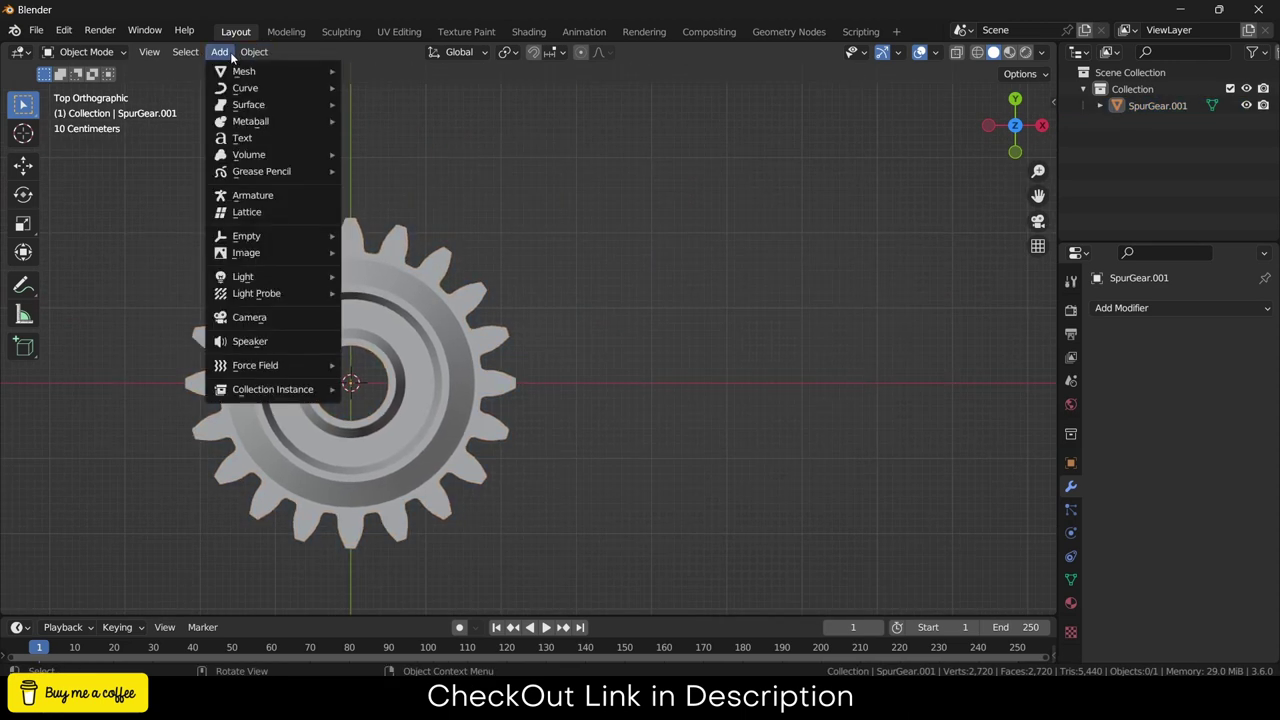
{"action": "mouse_move", "coordinate": [290, 71]}
{"action": "left_click", "coordinate": [415, 479]}
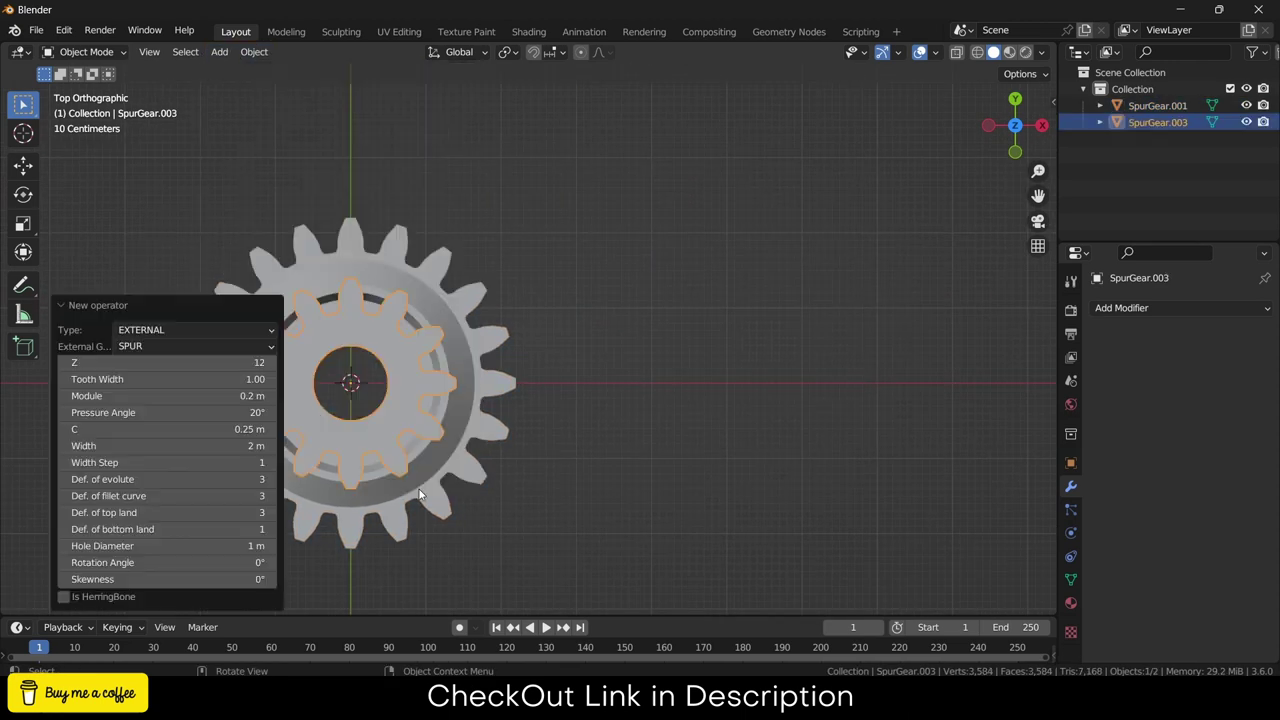
{"action": "left_click", "coordinate": [167, 366]}
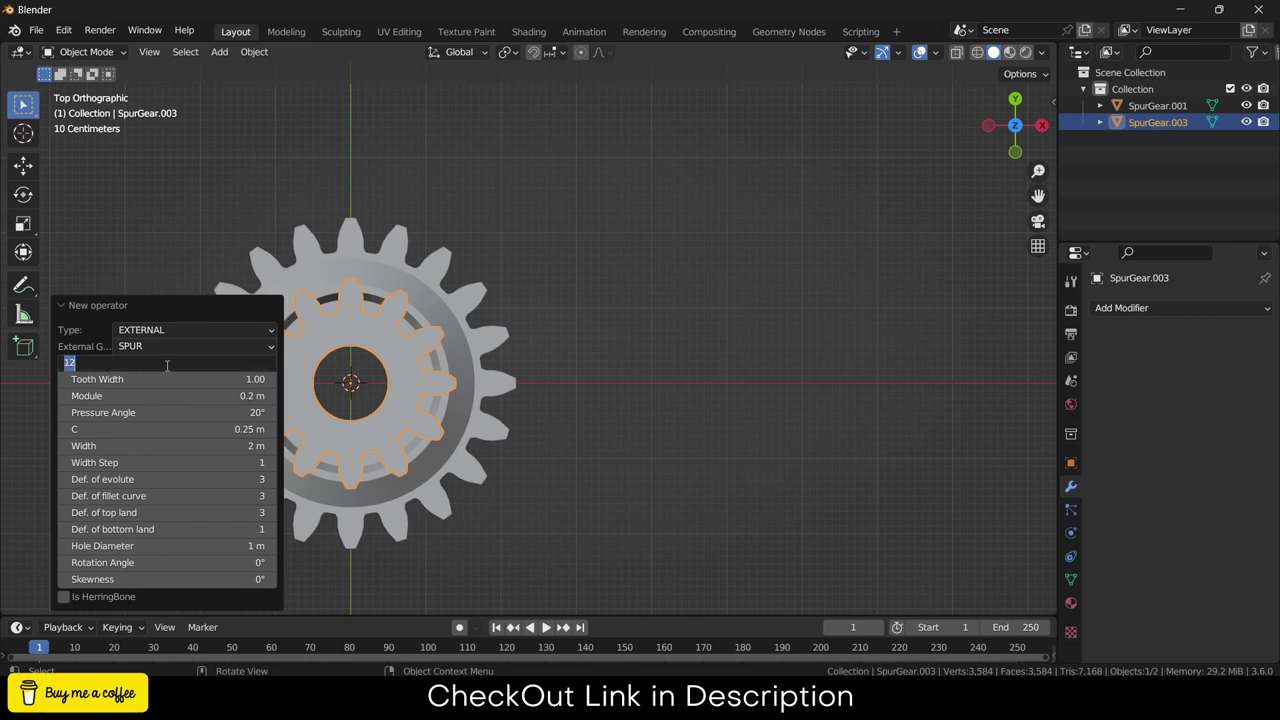
{"action": "type", "text": "40"}
{"action": "key", "text": "Return"}
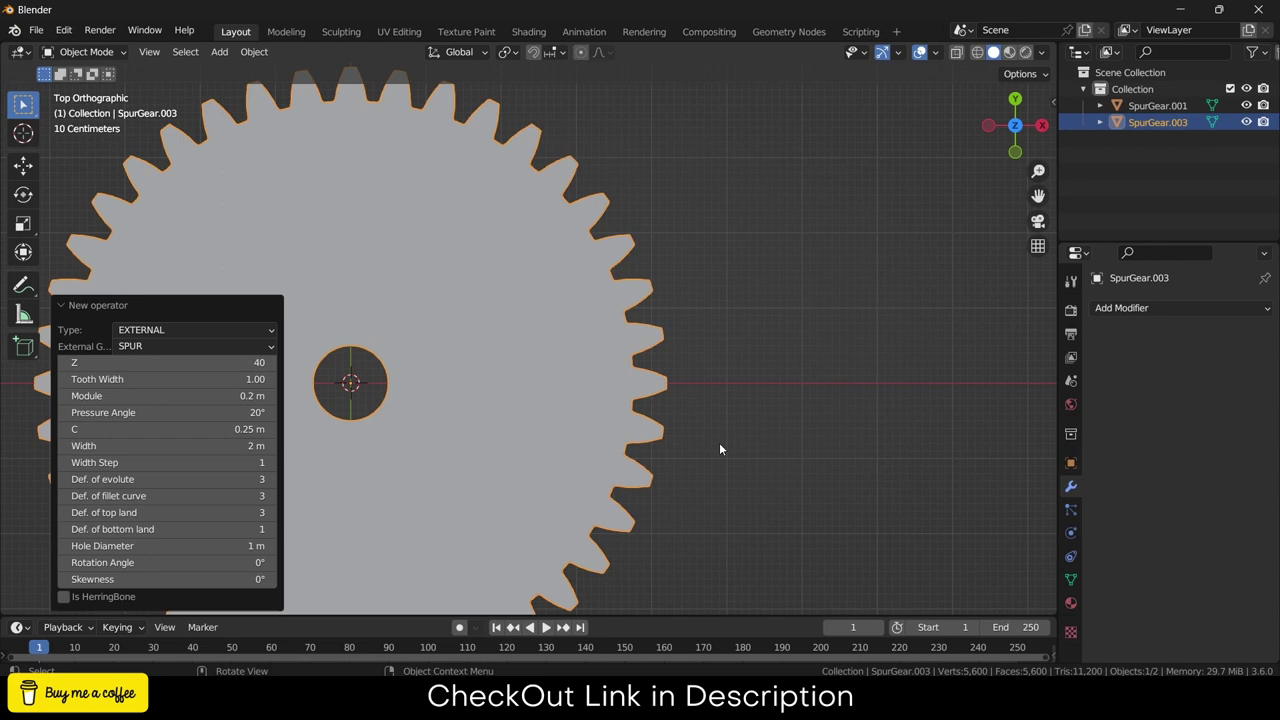
- Lower the 40-tooth gear 1 m along Z
{"action": "middle_click_drag", "start_coordinate": [720, 449], "coordinate": [629, 433]}
{"action": "left_click", "coordinate": [629, 433]}
{"action": "key", "text": "g"}
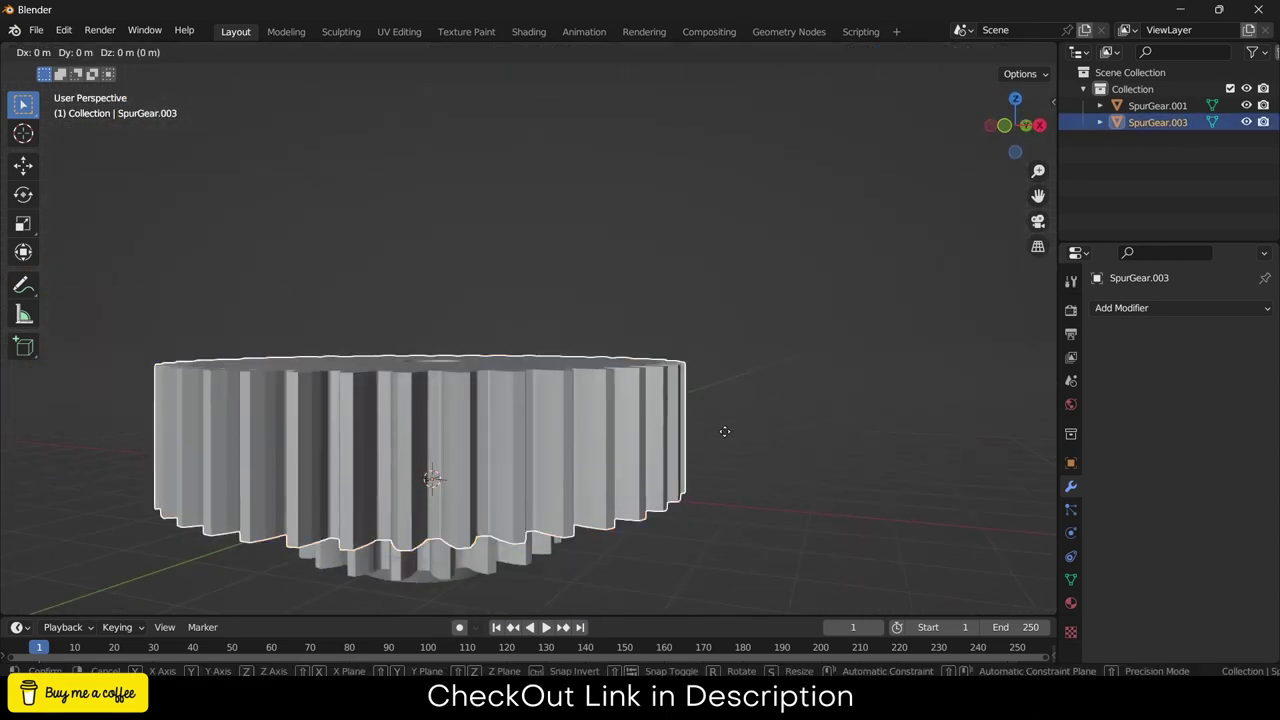
{"action": "key", "text": "x"}
{"action": "type", "text": "z"}
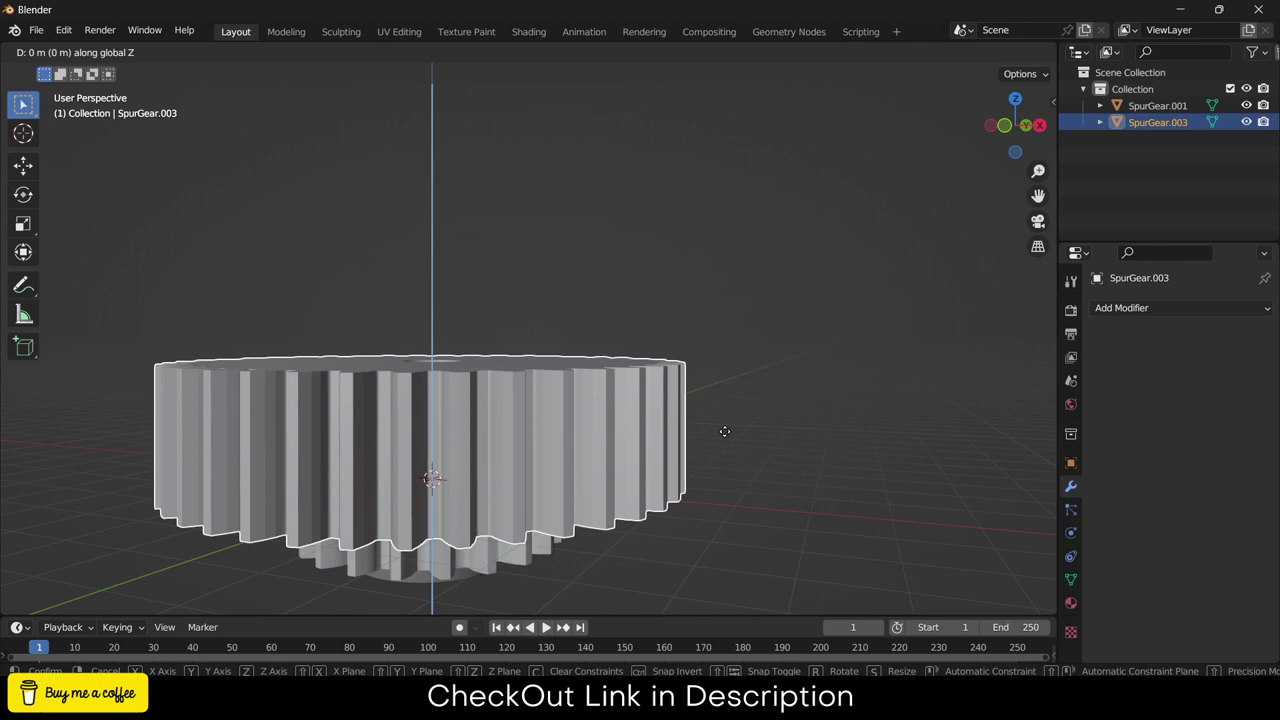
{"action": "type", "text": "-1"}
{"action": "key", "text": "Return"}
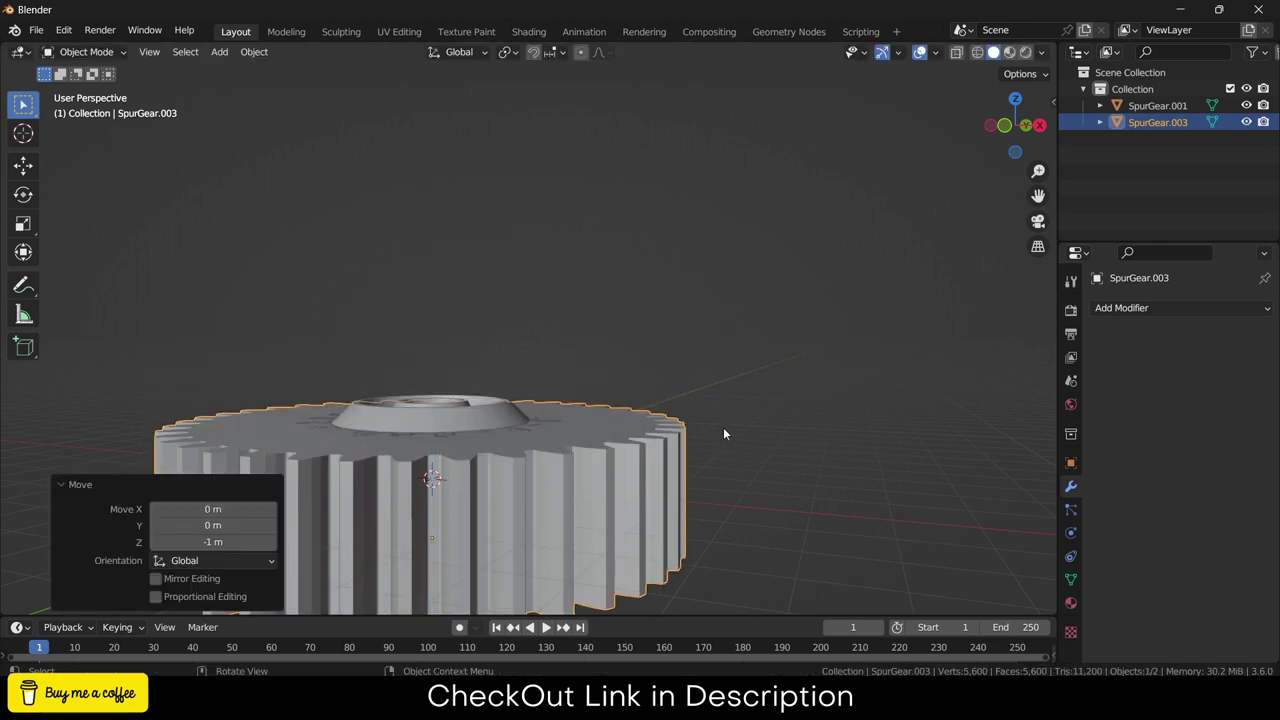
- Isolate the 40-tooth gear in a top-down local view and select its ring of top faces in Edit Mode
{"action": "key", "text": "KP_7"}
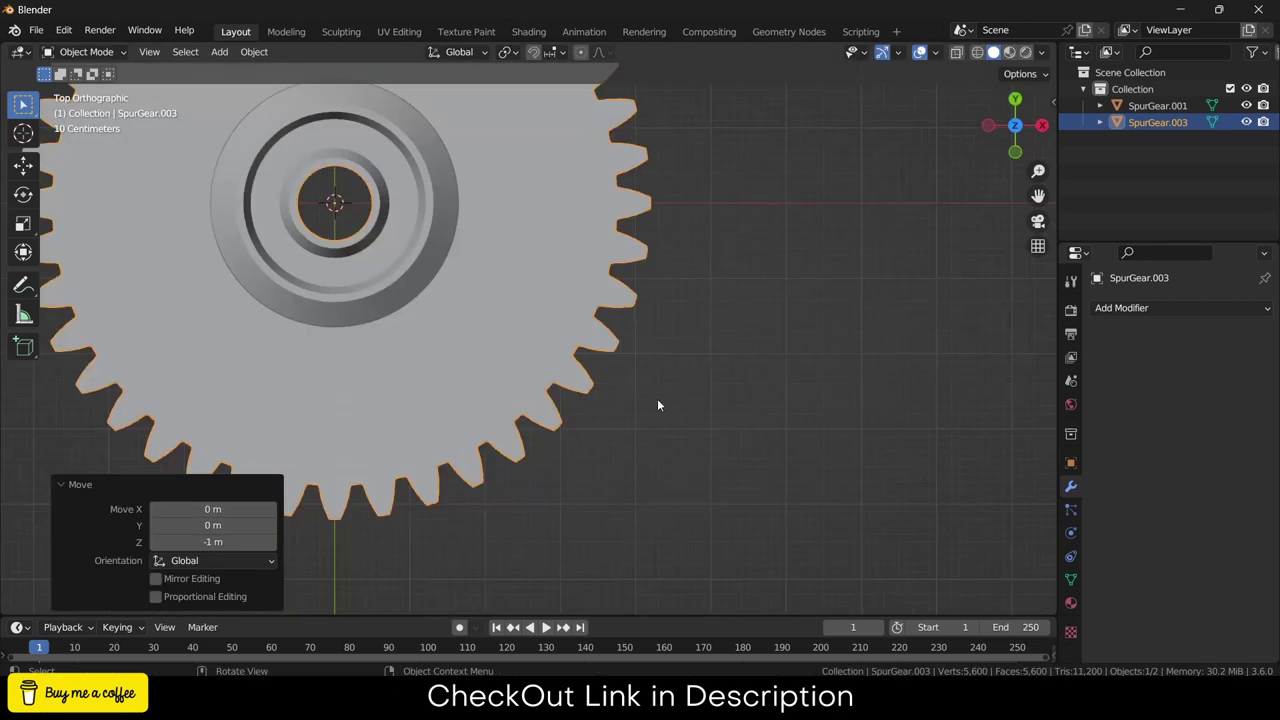
{"action": "key", "text": "KP_Divide"}
{"action": "scroll", "coordinate": [600, 330], "scroll_direction": "up", "scroll_amount": 3}
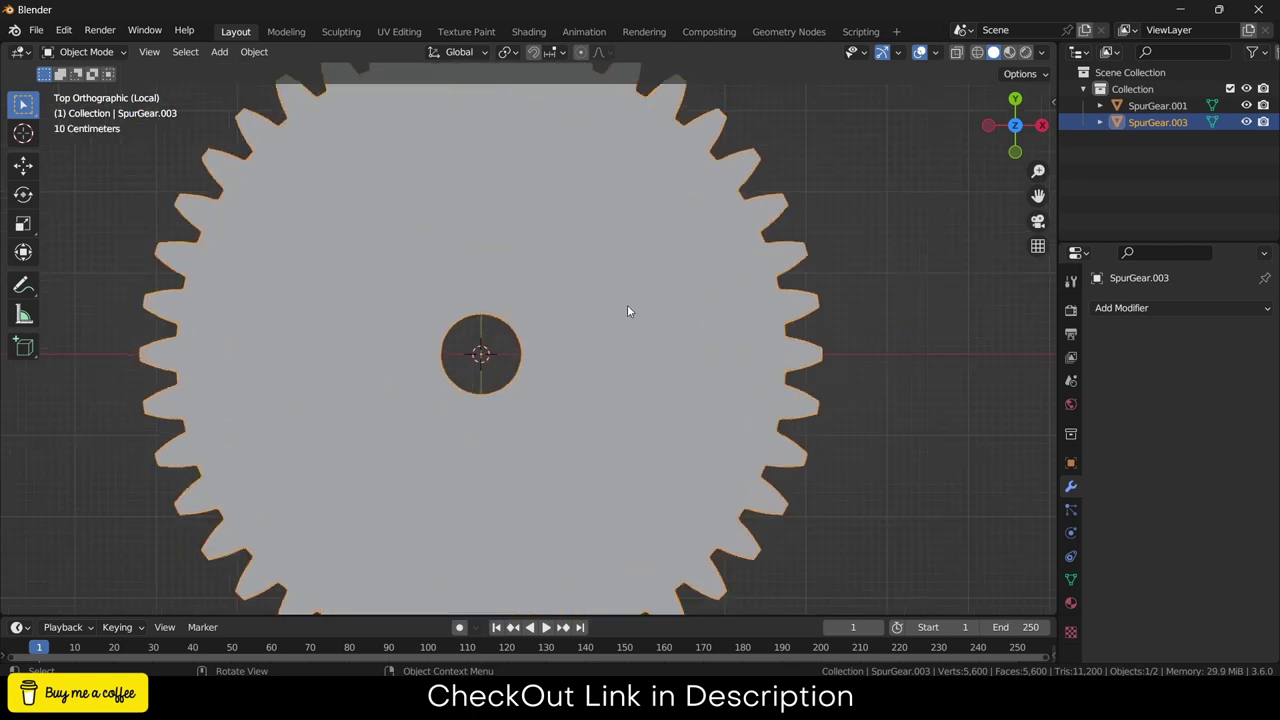
{"action": "key", "text": "Tab"}
{"action": "middle_click_drag", "start_coordinate": [630, 310], "coordinate": [616, 274]}
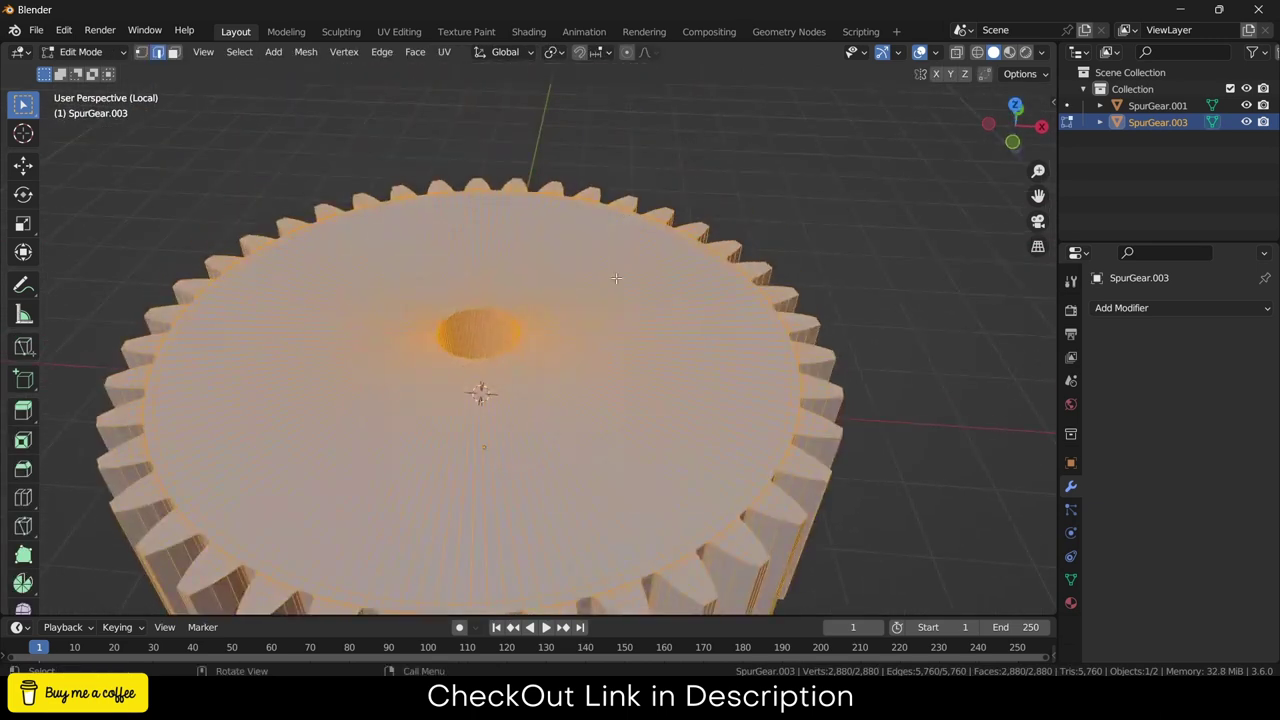
{"action": "left_click", "coordinate": [635, 362]}
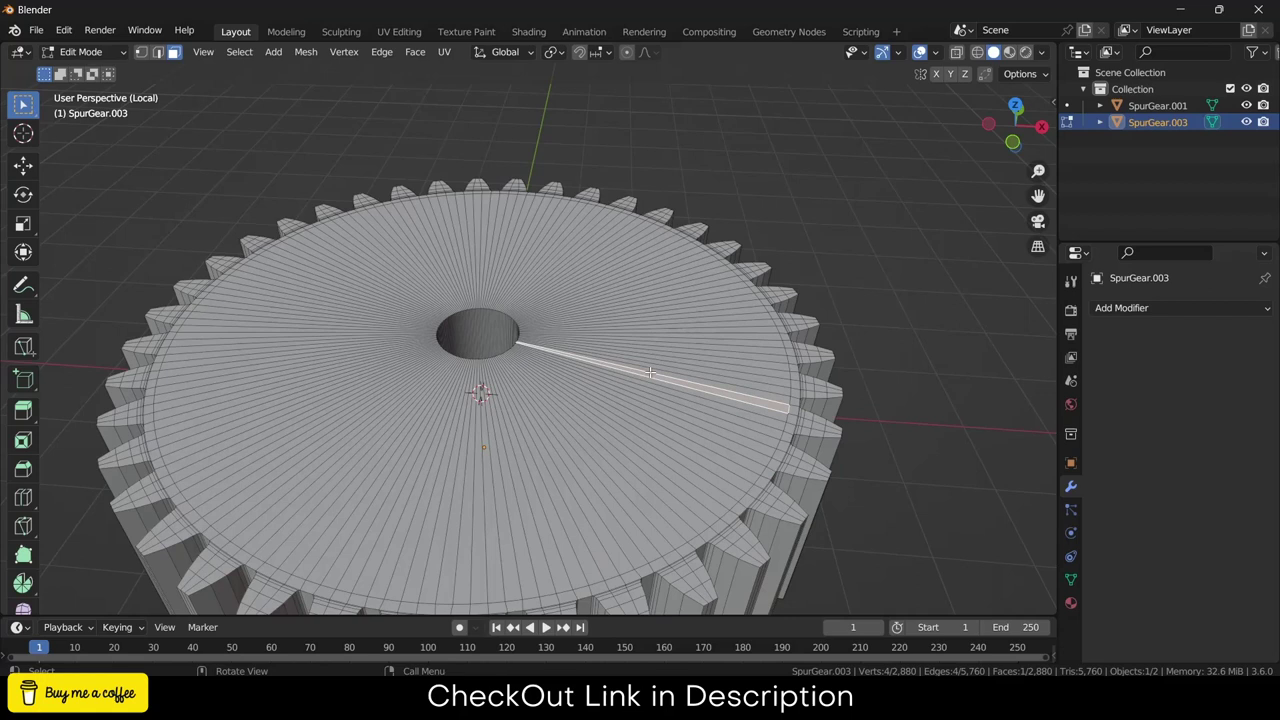
{"action": "left_click", "coordinate": [650, 372], "text": "alt"}
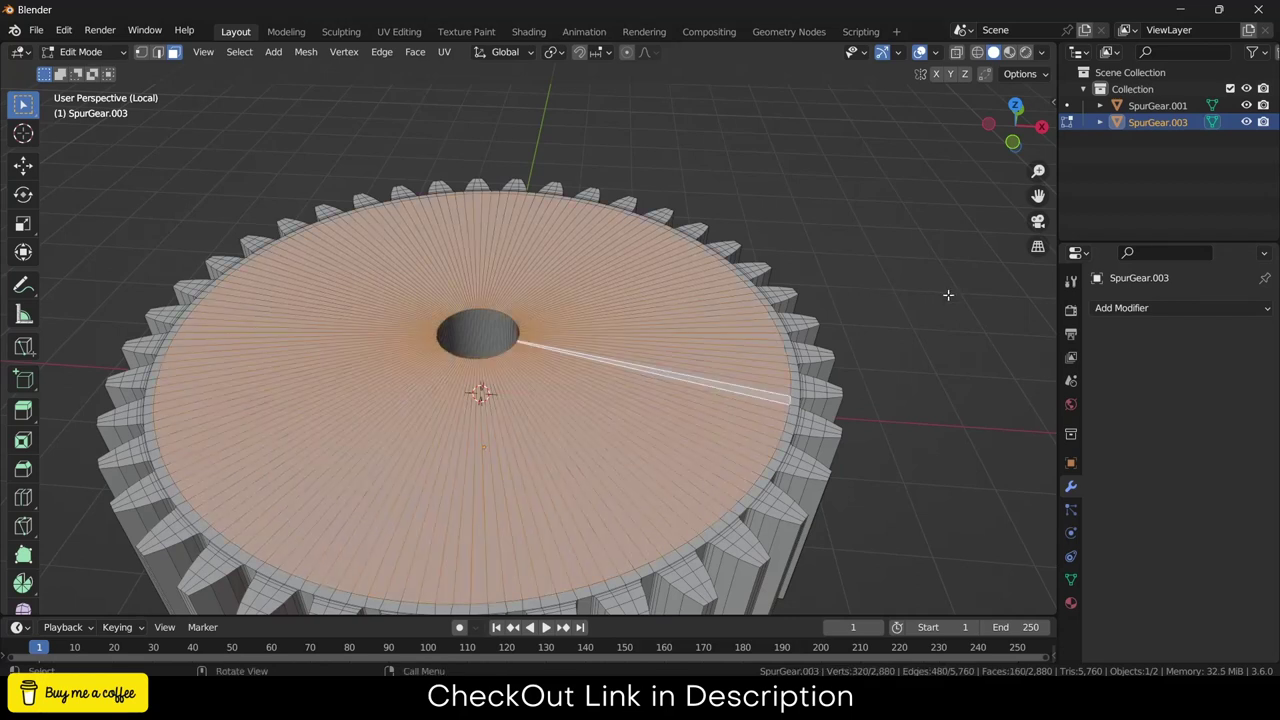
- Extrude the gear's top faces upward about 0.44 m, then deselect everything
{"action": "key", "text": "e"}
{"action": "left_click", "coordinate": [964, 323]}
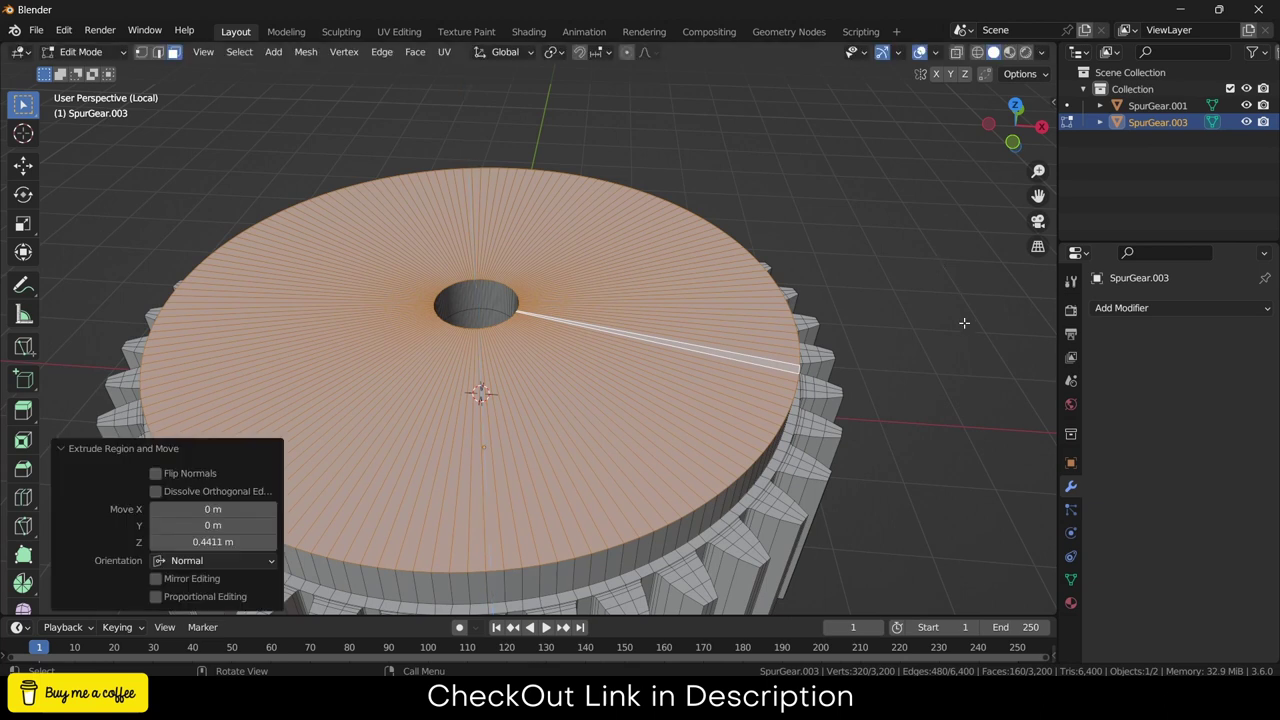
{"action": "left_click", "coordinate": [950, 353]}
{"action": "scroll", "coordinate": [585, 566], "scroll_direction": "up", "scroll_amount": 3}
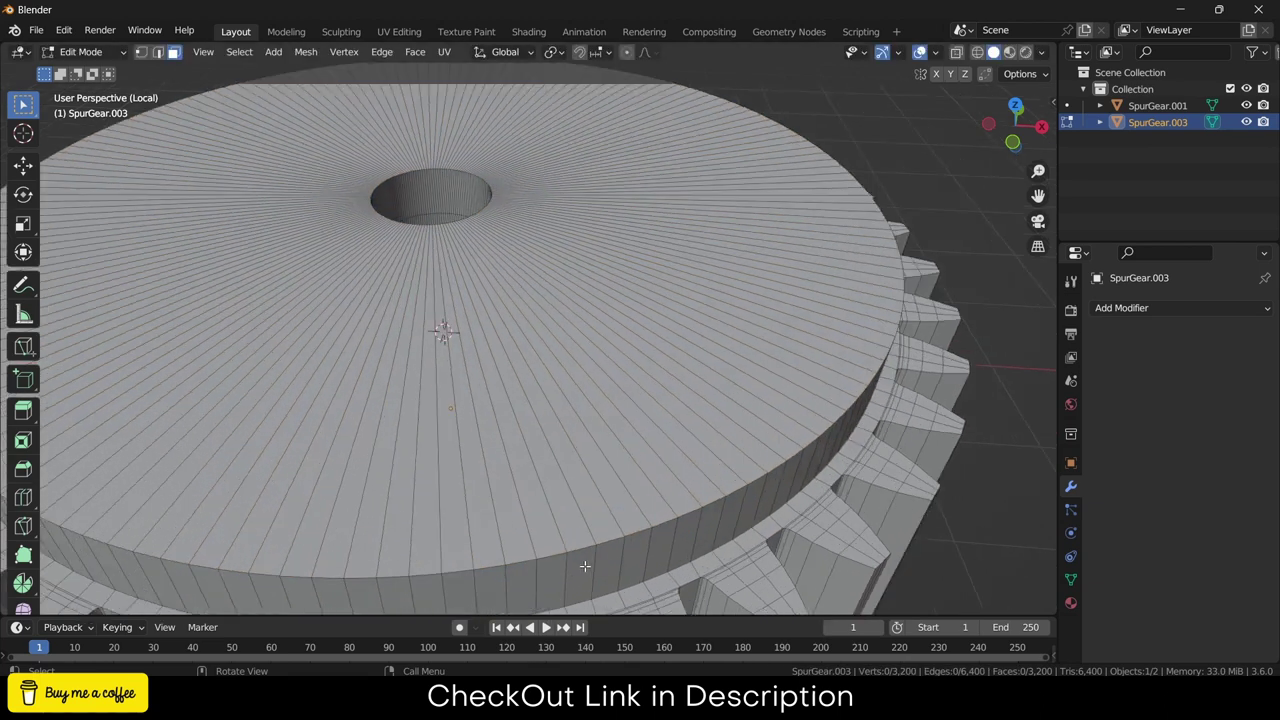
- Scale the disc's top rim edge loop to 0.862 and select the ring of top edges
{"action": "key", "text": "2"}
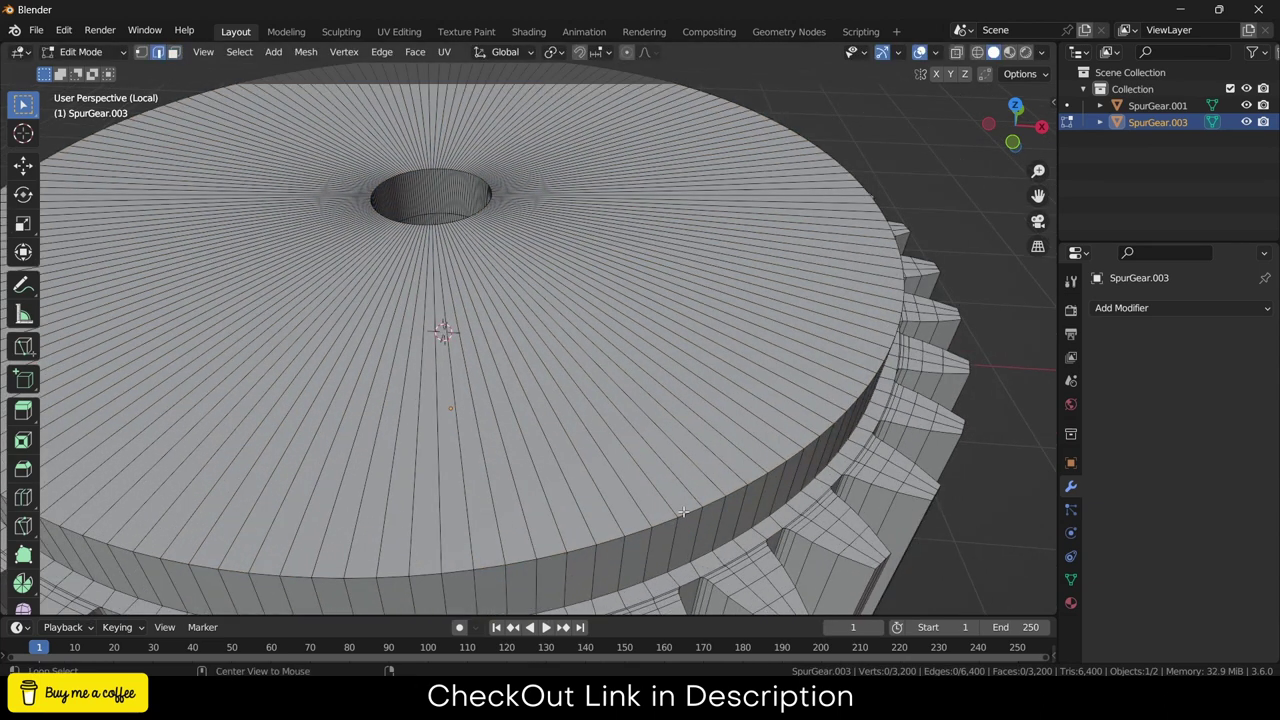
{"action": "left_click", "coordinate": [769, 500], "text": "alt"}
{"action": "key", "text": "s"}
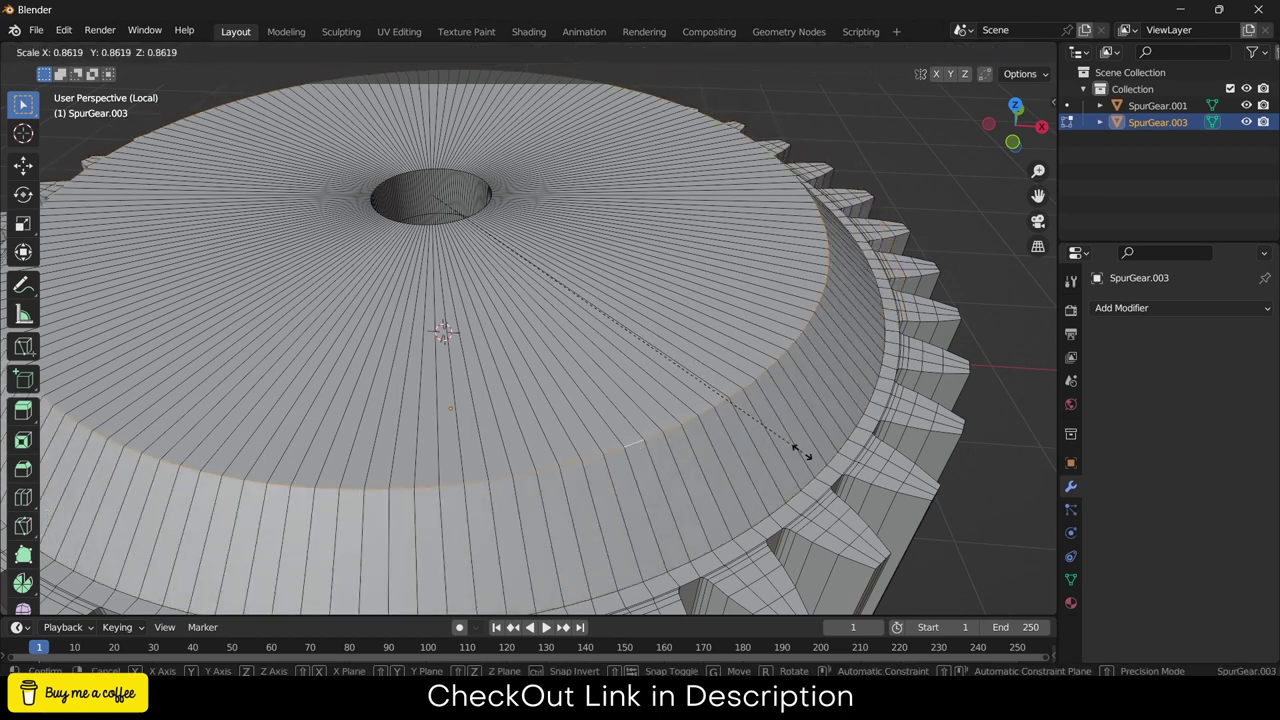
{"action": "left_click", "coordinate": [797, 450]}
{"action": "left_click", "coordinate": [612, 314]}
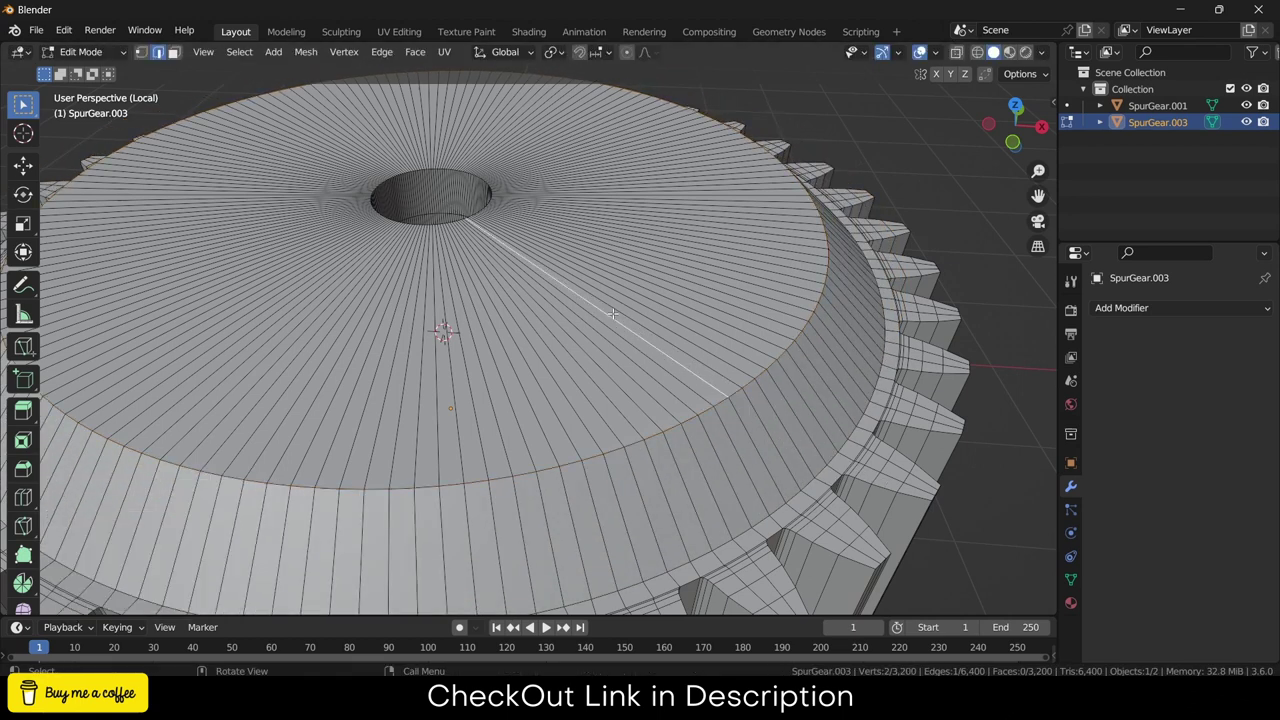
{"action": "left_click", "coordinate": [612, 314], "text": "ctrl+alt"}
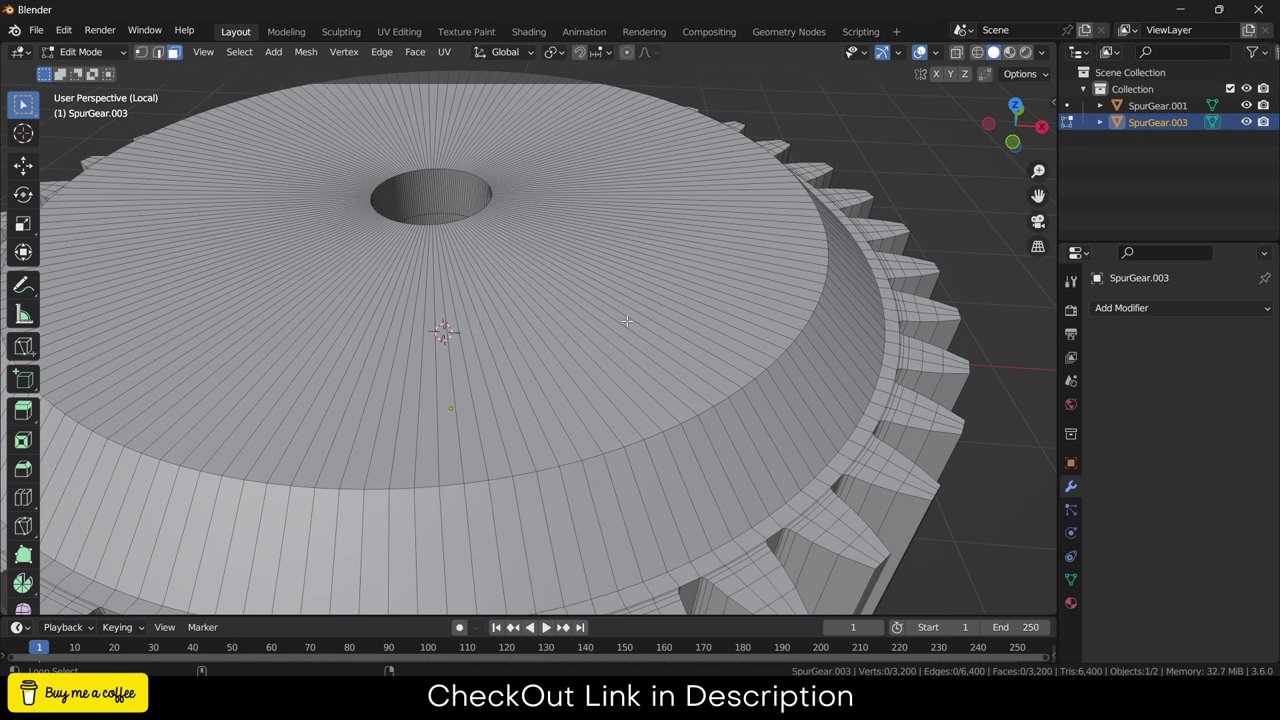
- Inset the top faces 0.28 m, sink them 0.59 m, and scale them to 0.841
{"action": "key", "text": "3"}
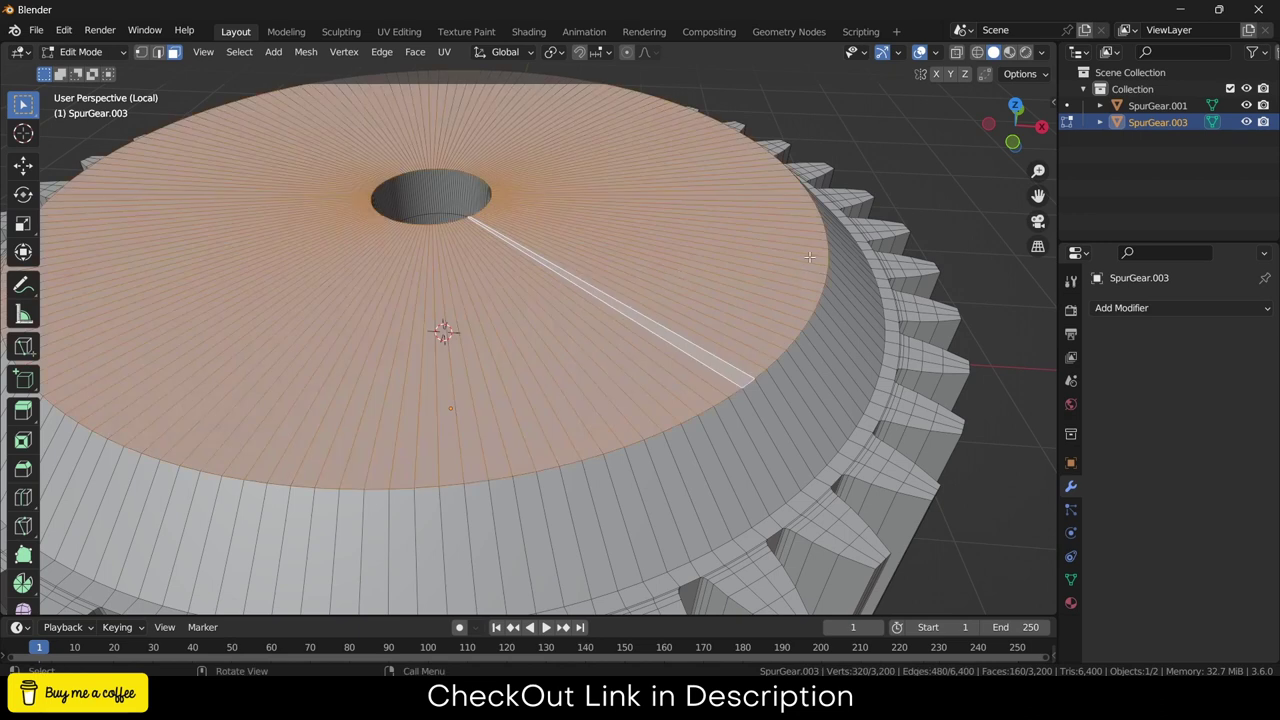
{"action": "key", "text": "i"}
{"action": "left_click", "coordinate": [777, 245]}
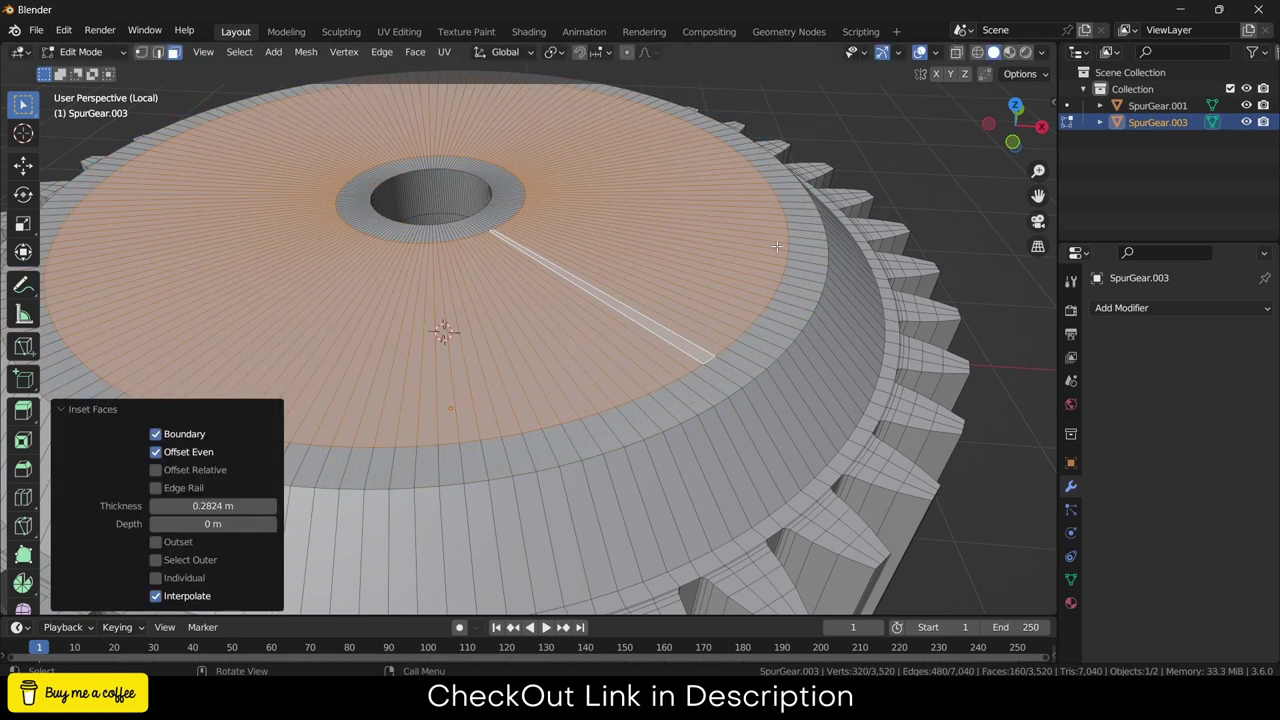
{"action": "key", "text": "e"}
{"action": "left_click", "coordinate": [790, 319]}
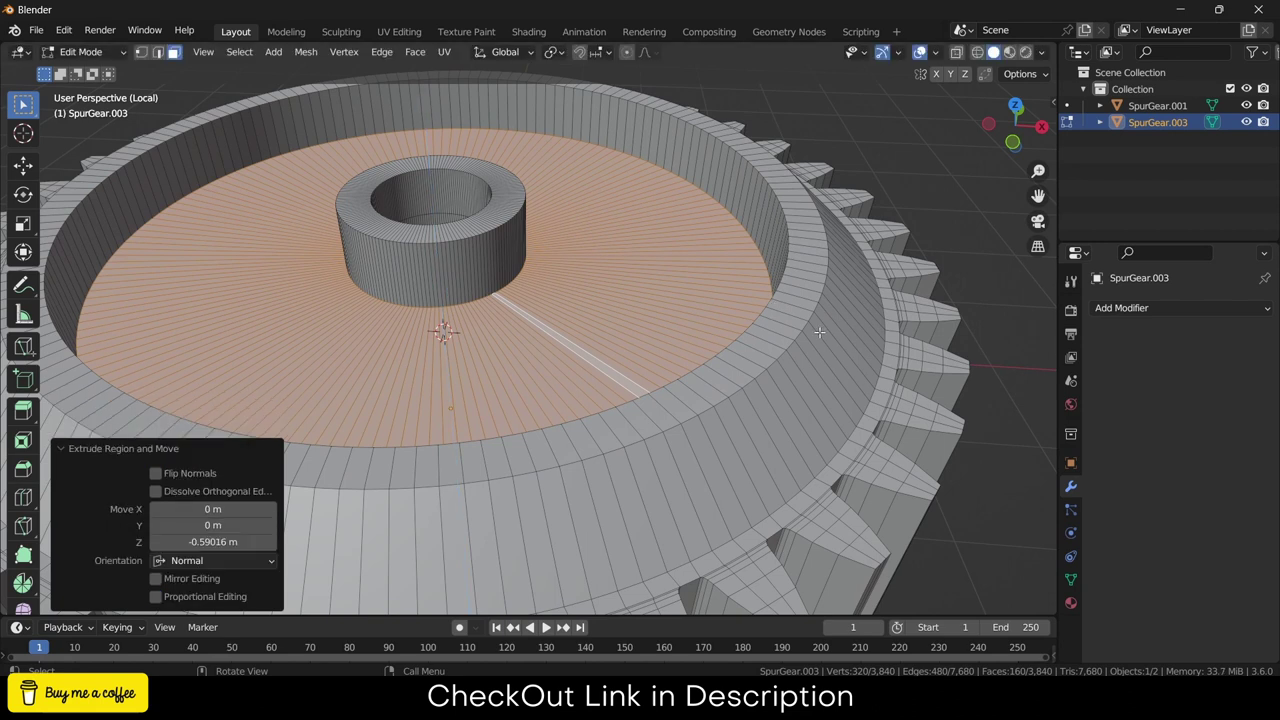
{"action": "key", "text": "s"}
{"action": "left_click", "coordinate": [759, 326]}
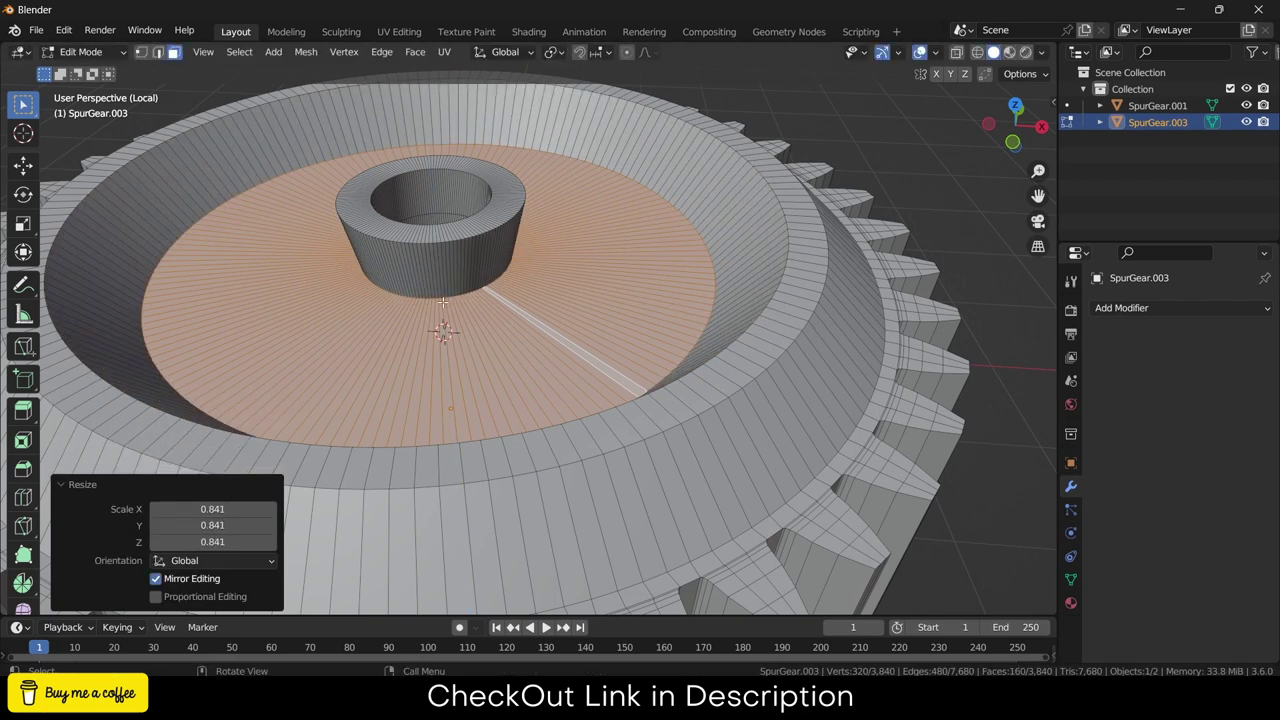
- Scale the loop where the hub meets the recess floor outward to 1.931
{"action": "scroll", "coordinate": [442, 302], "scroll_direction": "up", "scroll_amount": 8}
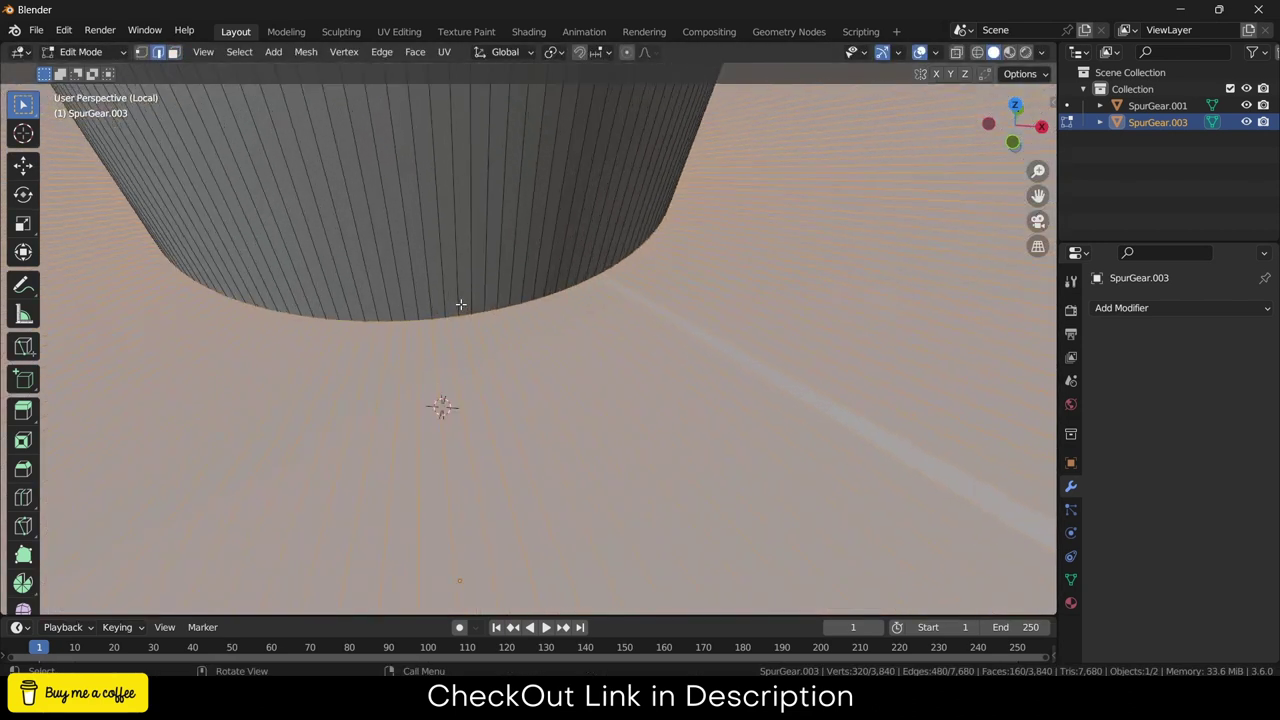
{"action": "left_click", "coordinate": [462, 310], "text": "alt"}
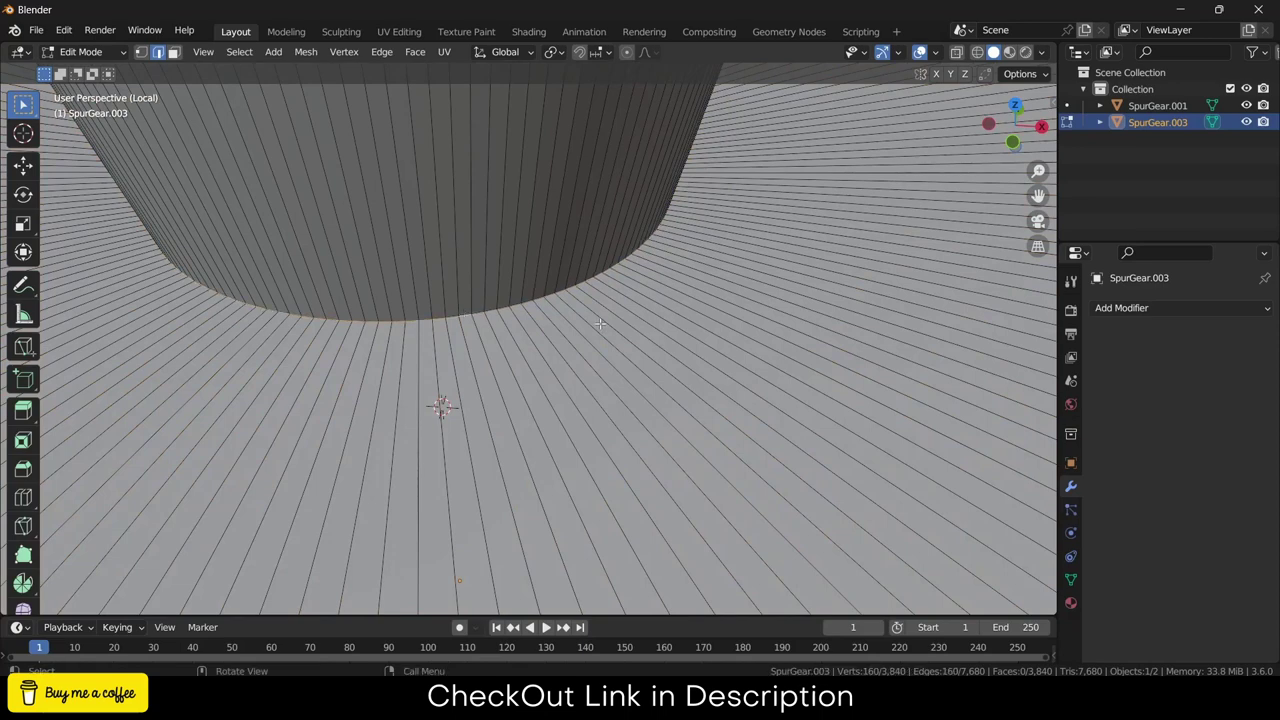
{"action": "key", "text": "s"}
{"action": "left_click", "coordinate": [816, 397]}
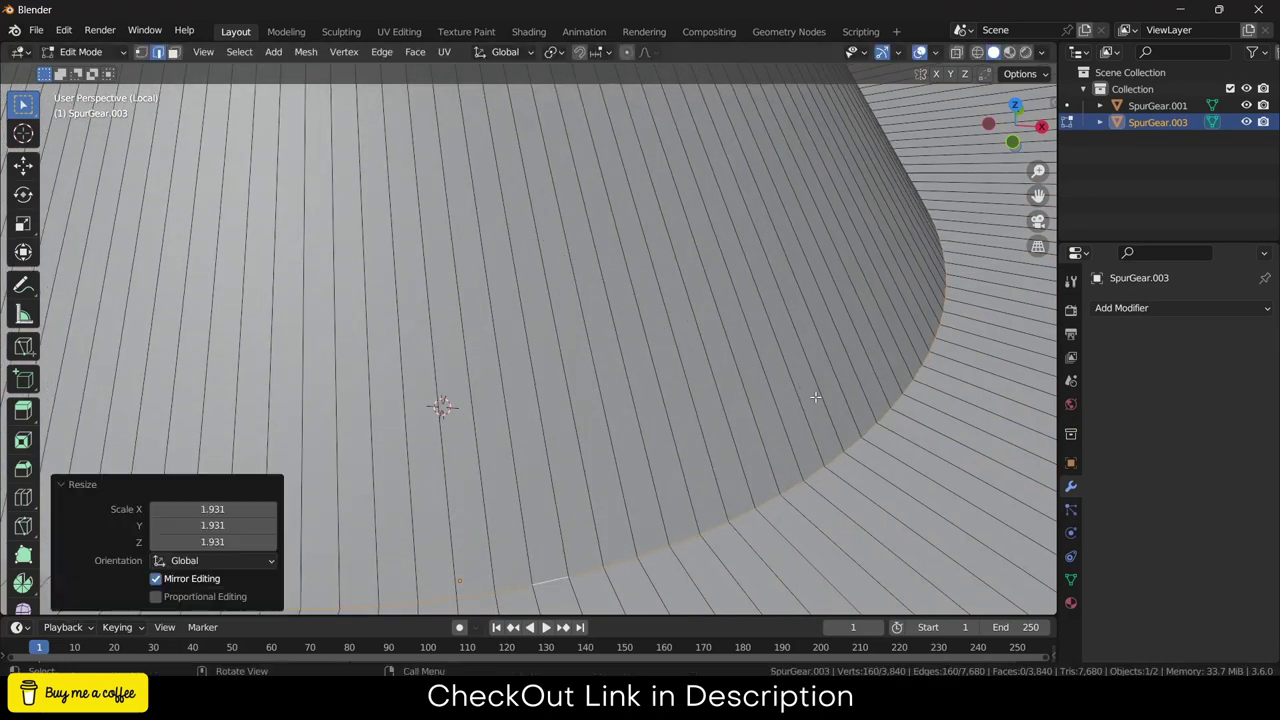
- Check the gear from the front view in Object Mode, then return to Edit Mode
{"action": "scroll", "coordinate": [816, 397], "scroll_direction": "down", "scroll_amount": 10}
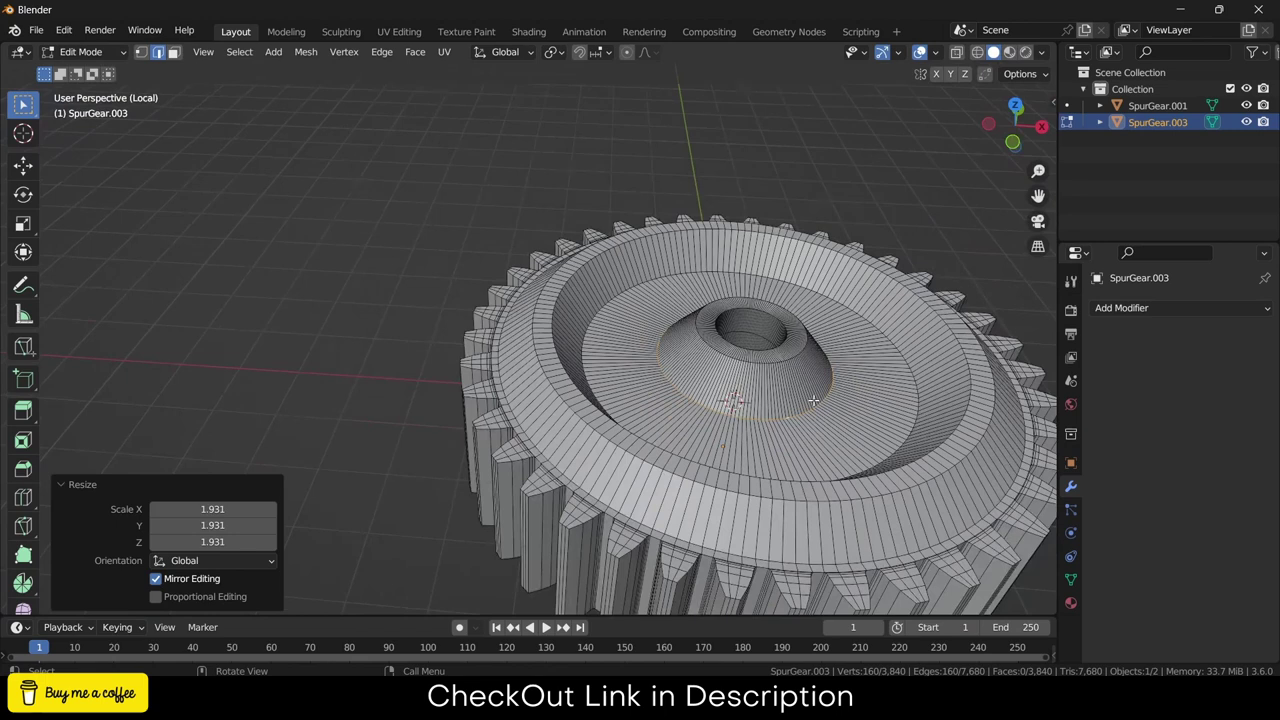
{"action": "key", "text": "Tab"}
{"action": "scroll", "coordinate": [813, 399], "scroll_direction": "down", "scroll_amount": 4}
{"action": "key", "text": "KP_1"}
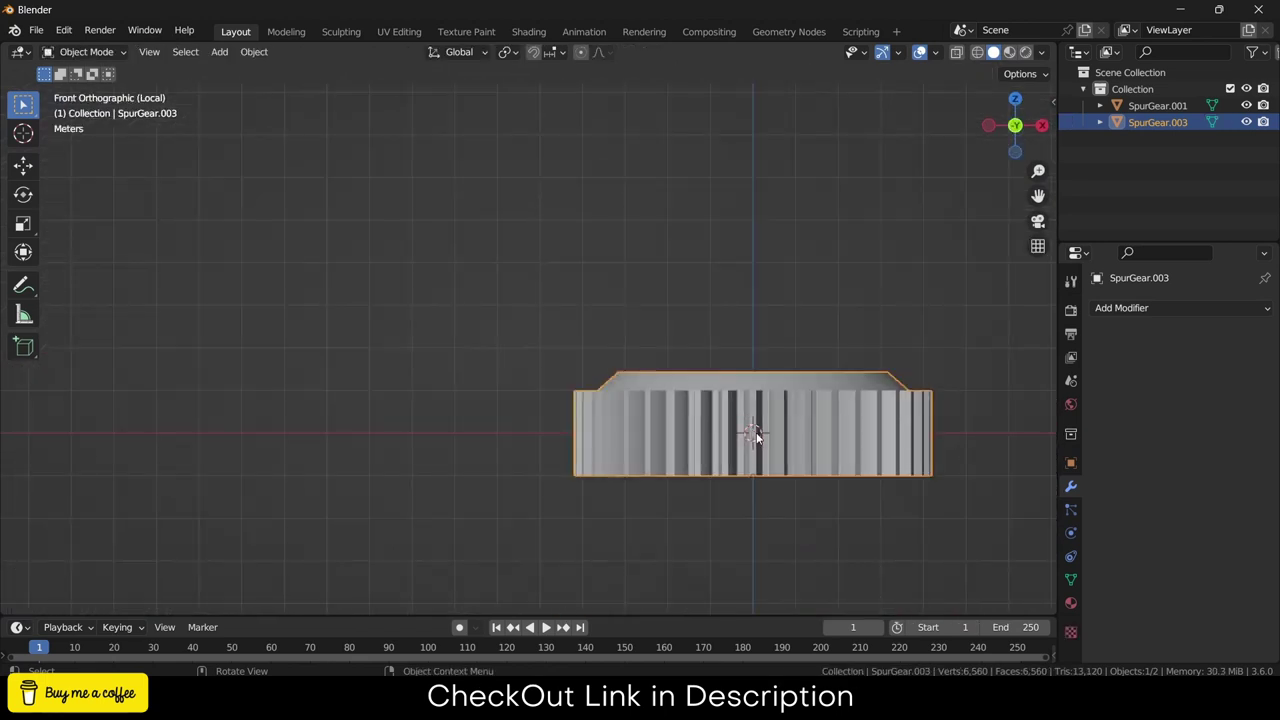
{"action": "scroll", "coordinate": [840, 415], "scroll_direction": "up", "scroll_amount": 2}
{"action": "key", "text": "Tab"}
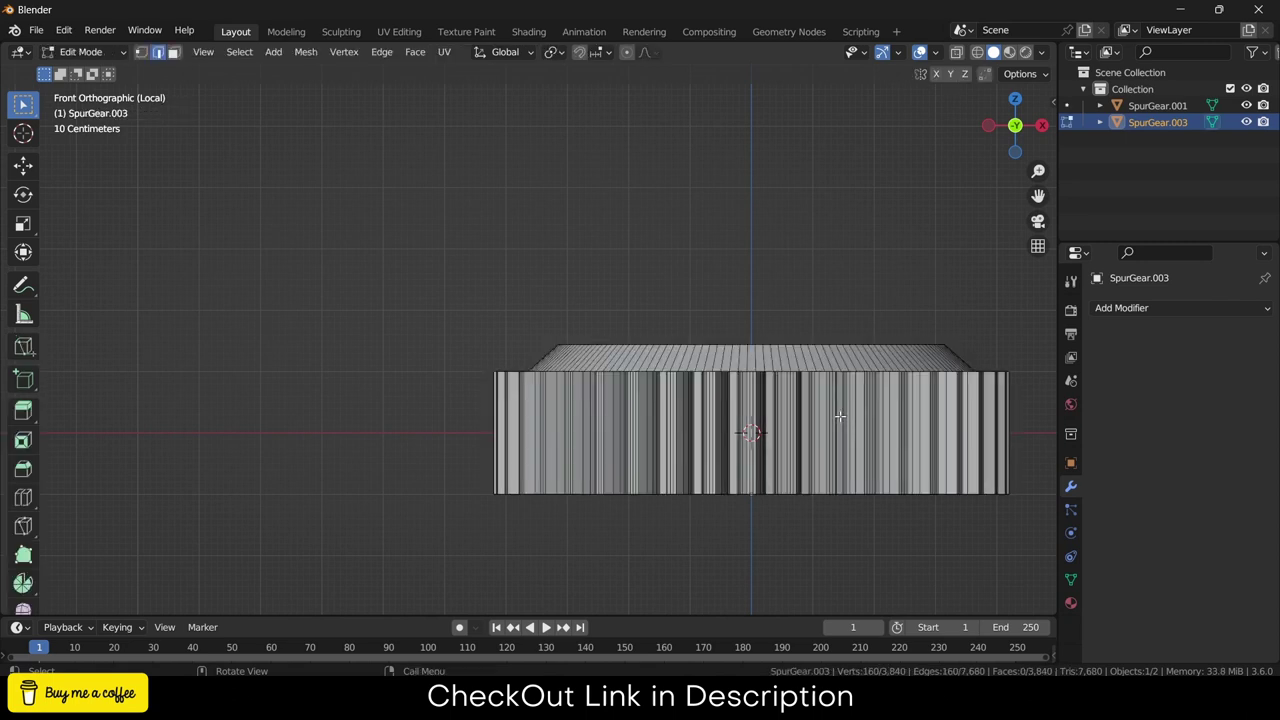
- Add a centred loop cut around the middle of the gear's side
{"action": "key", "text": "ctrl+r"}
{"action": "left_click", "coordinate": [840, 416]}
{"action": "right_click", "coordinate": [840, 416]}
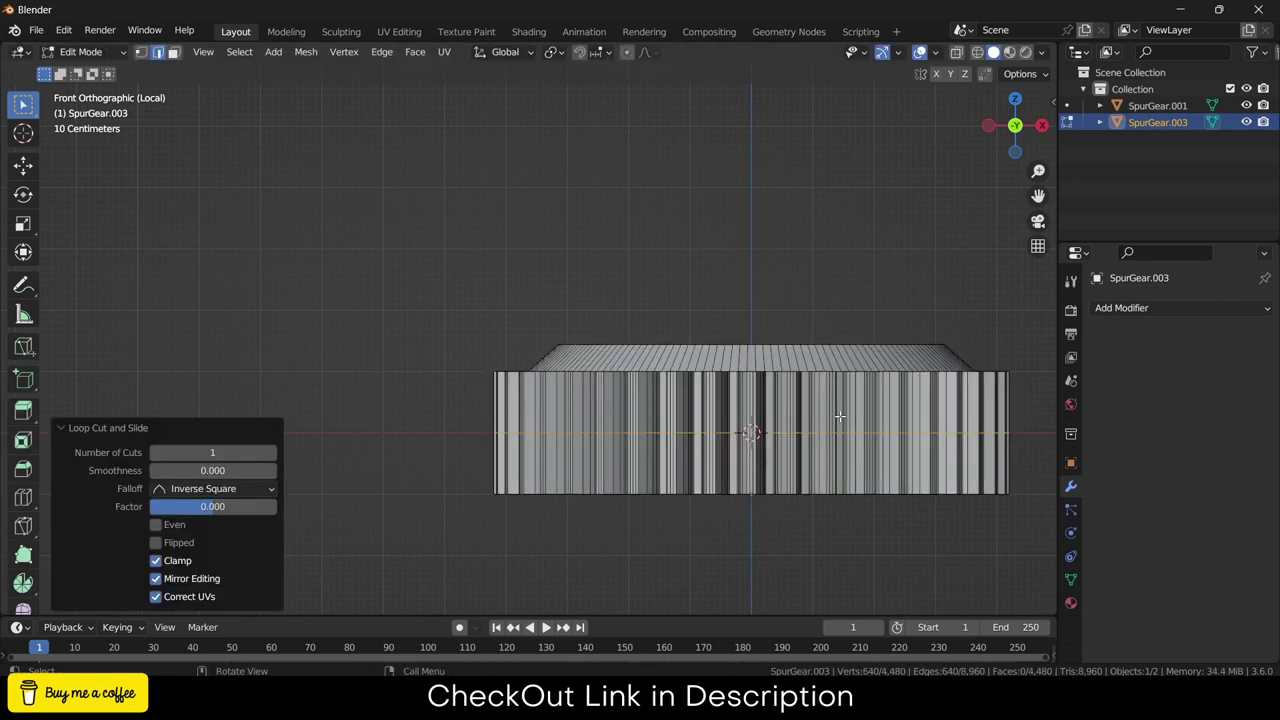
- With X-ray on, box-select the vertices below the centre loop and delete them
{"action": "key", "text": "1"}
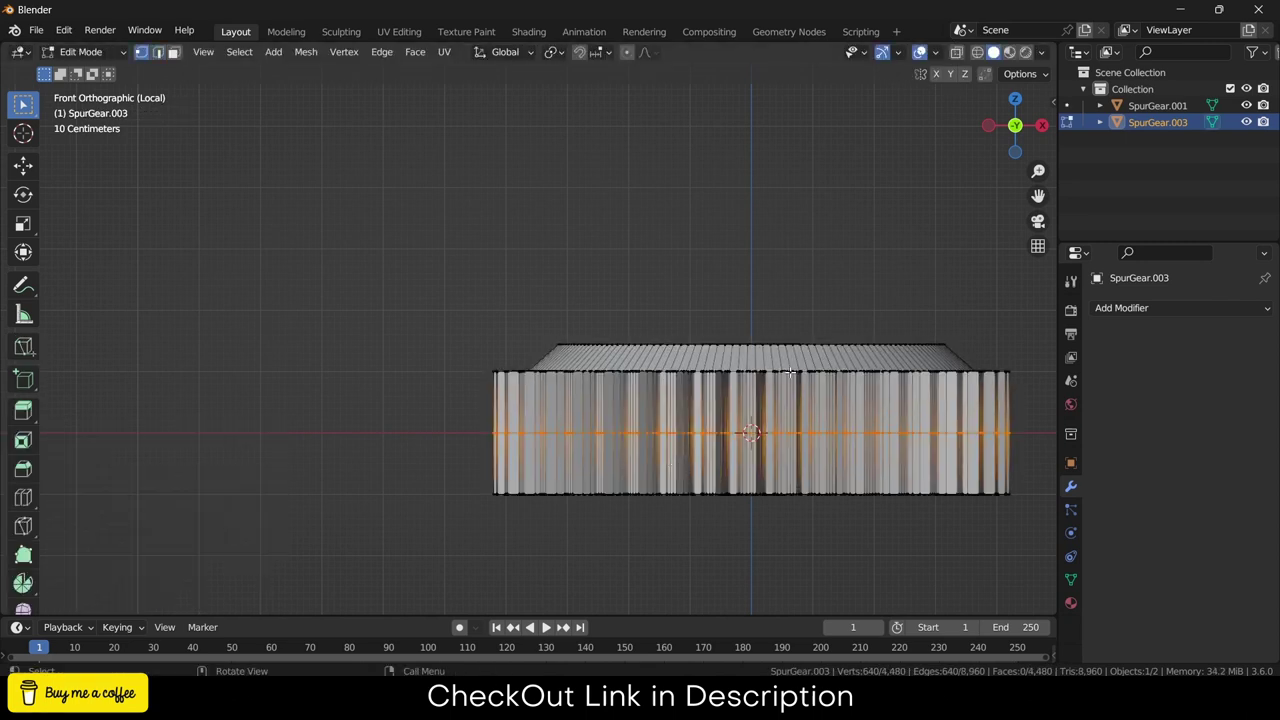
{"action": "left_click", "coordinate": [956, 53]}
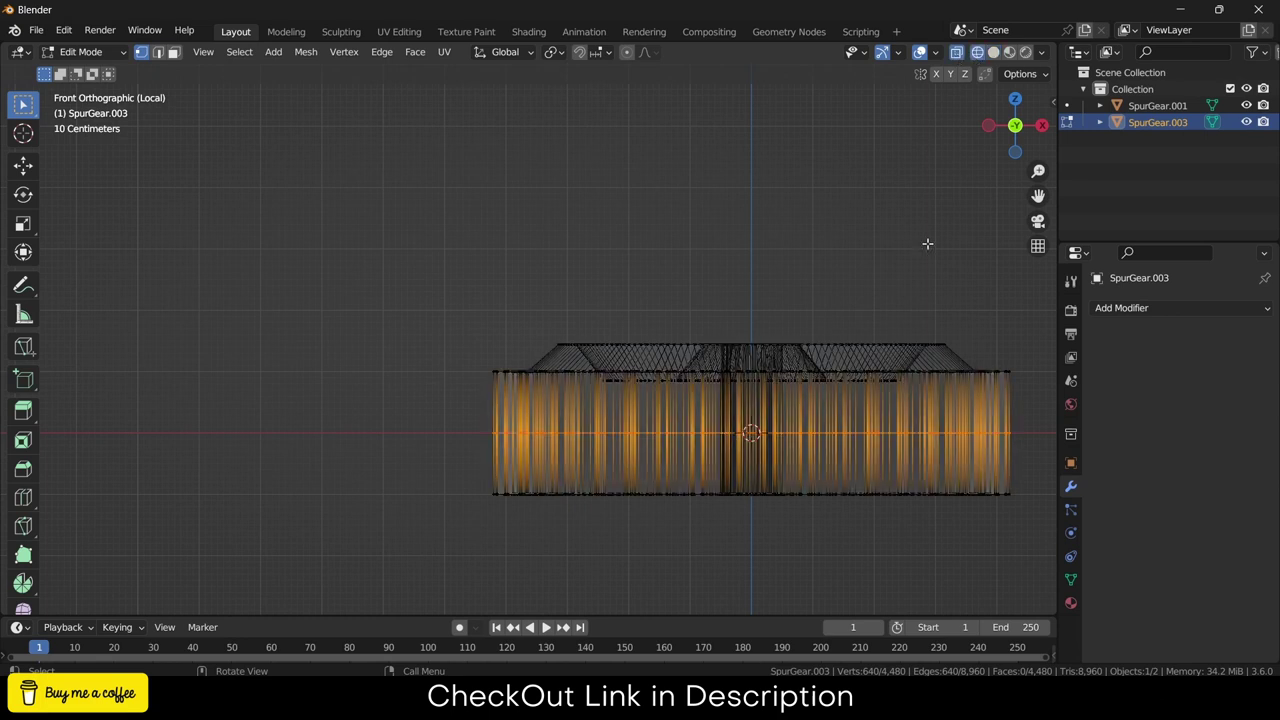
{"action": "middle_click_drag", "start_coordinate": [927, 243], "coordinate": [722, 190], "text": "shift"}
{"action": "left_click", "coordinate": [251, 414]}
{"action": "left_click_drag", "start_coordinate": [214, 419], "coordinate": [968, 500]}
{"action": "key", "text": "x"}
{"action": "left_click", "coordinate": [944, 330]}
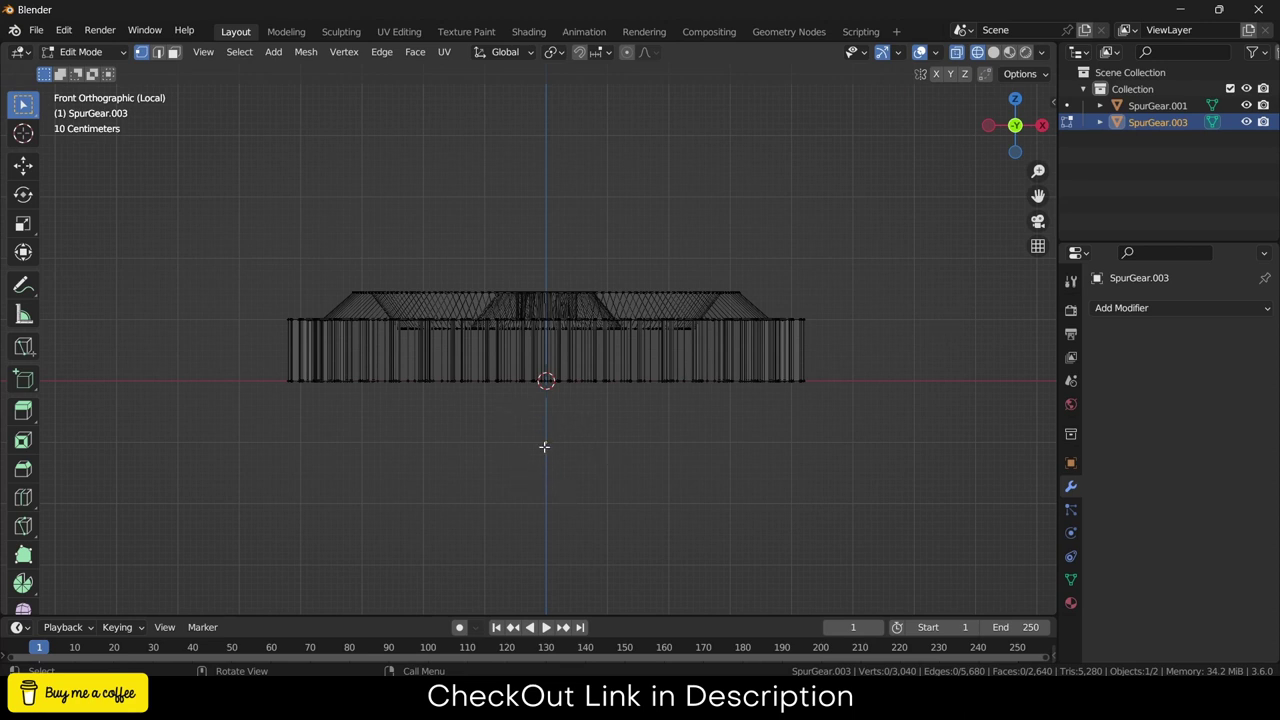
- Move the gear's origin to the 3D cursor
{"action": "key", "text": "Tab"}
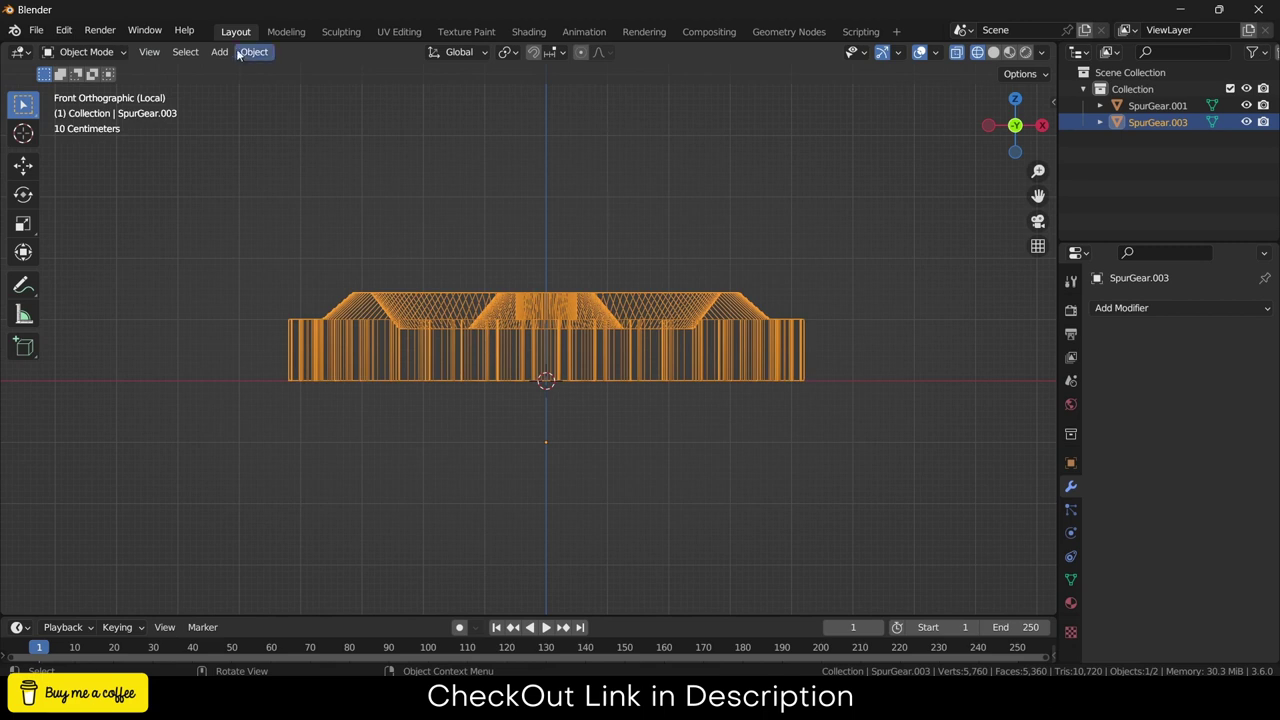
{"action": "left_click", "coordinate": [254, 52]}
{"action": "mouse_move", "coordinate": [276, 90]}
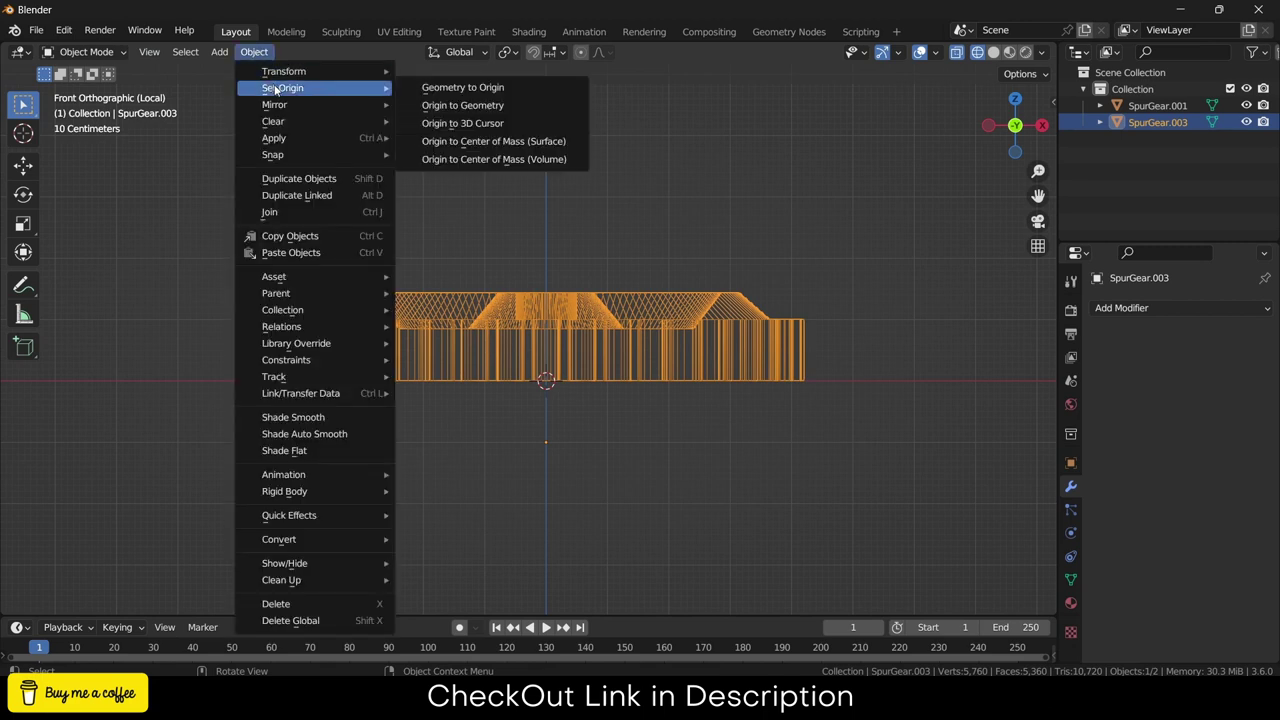
{"action": "left_click", "coordinate": [480, 124]}
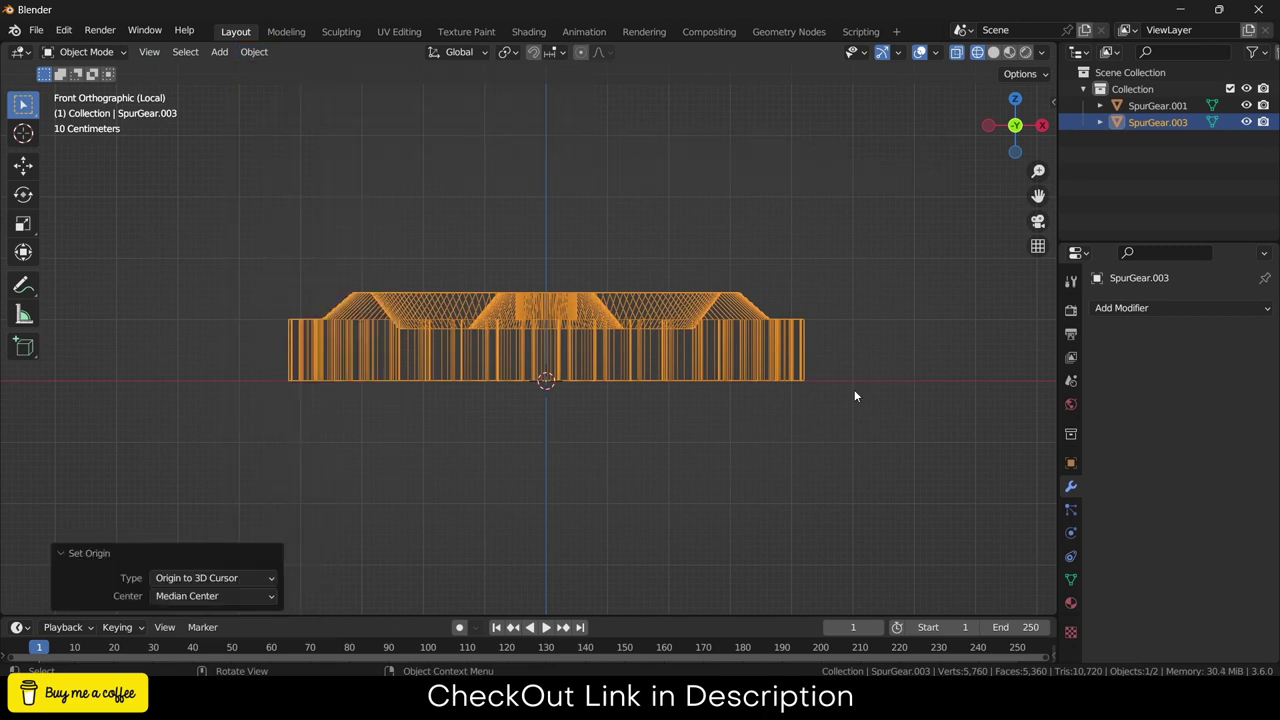
- Add a Mirror modifier on the Z axis only and apply it
{"action": "left_click", "coordinate": [1121, 308]}
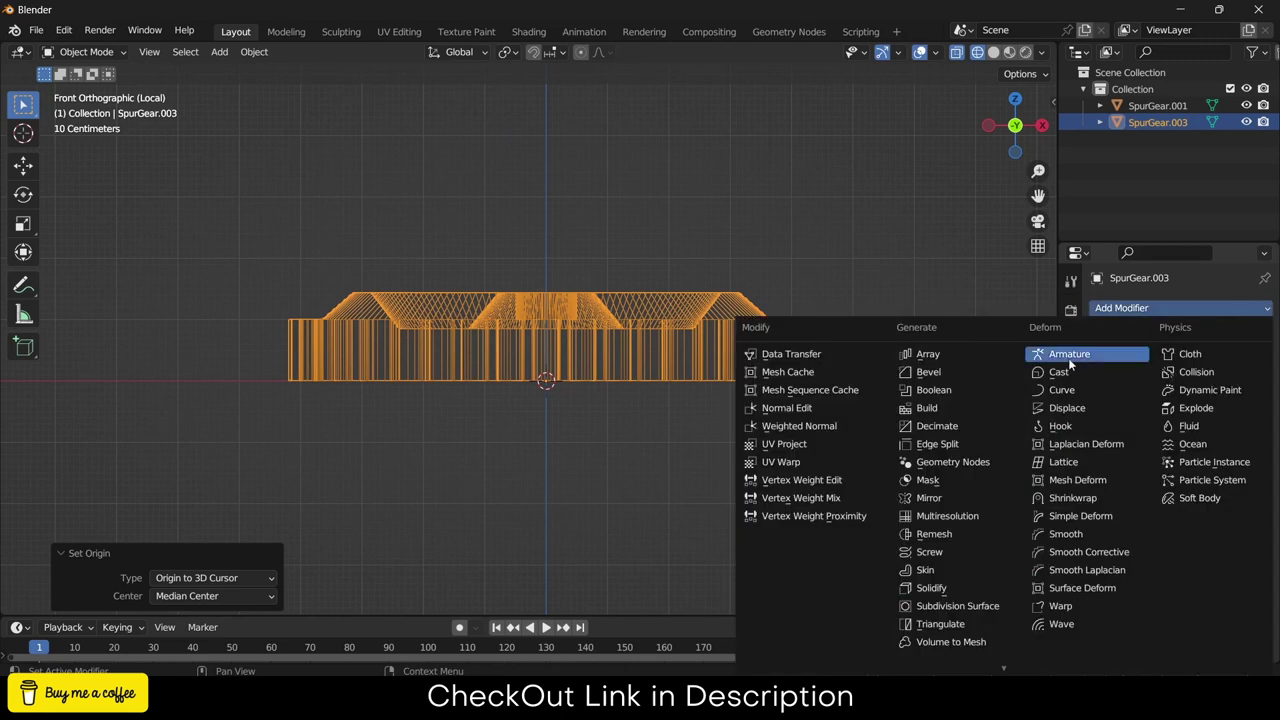
{"action": "left_click", "coordinate": [940, 499]}
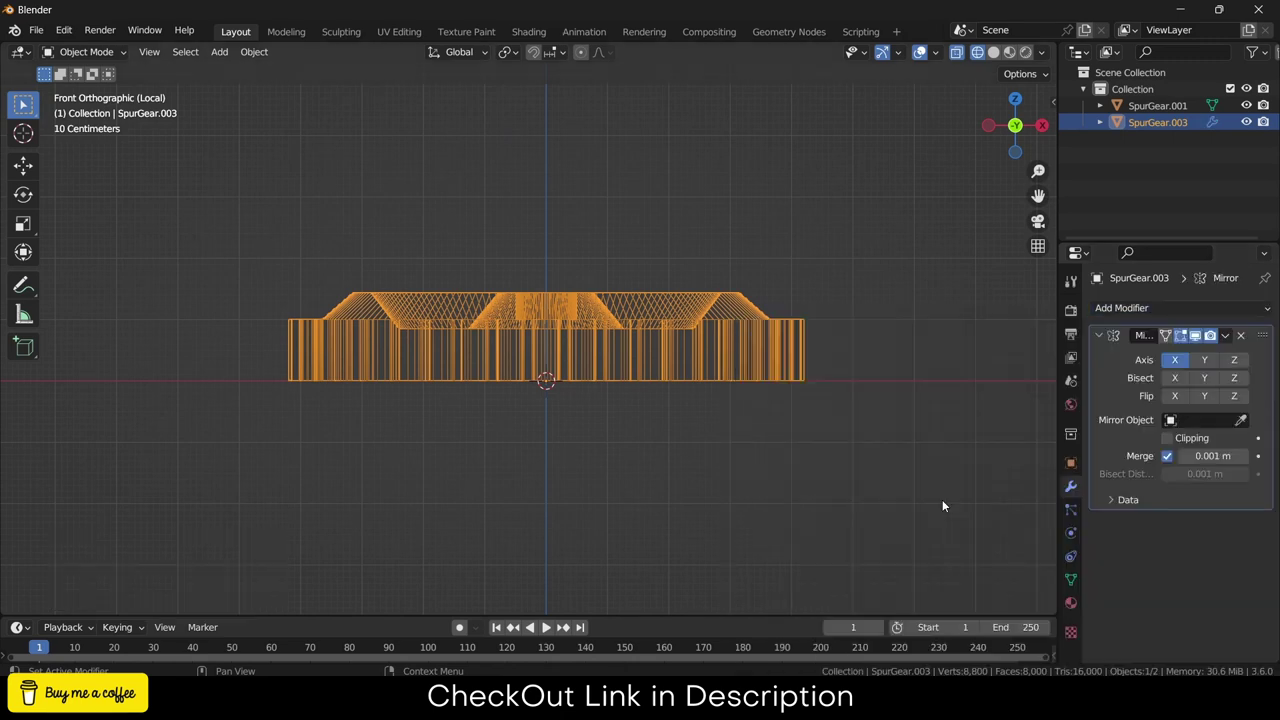
{"action": "left_click", "coordinate": [1233, 360]}
{"action": "left_click", "coordinate": [1175, 360]}
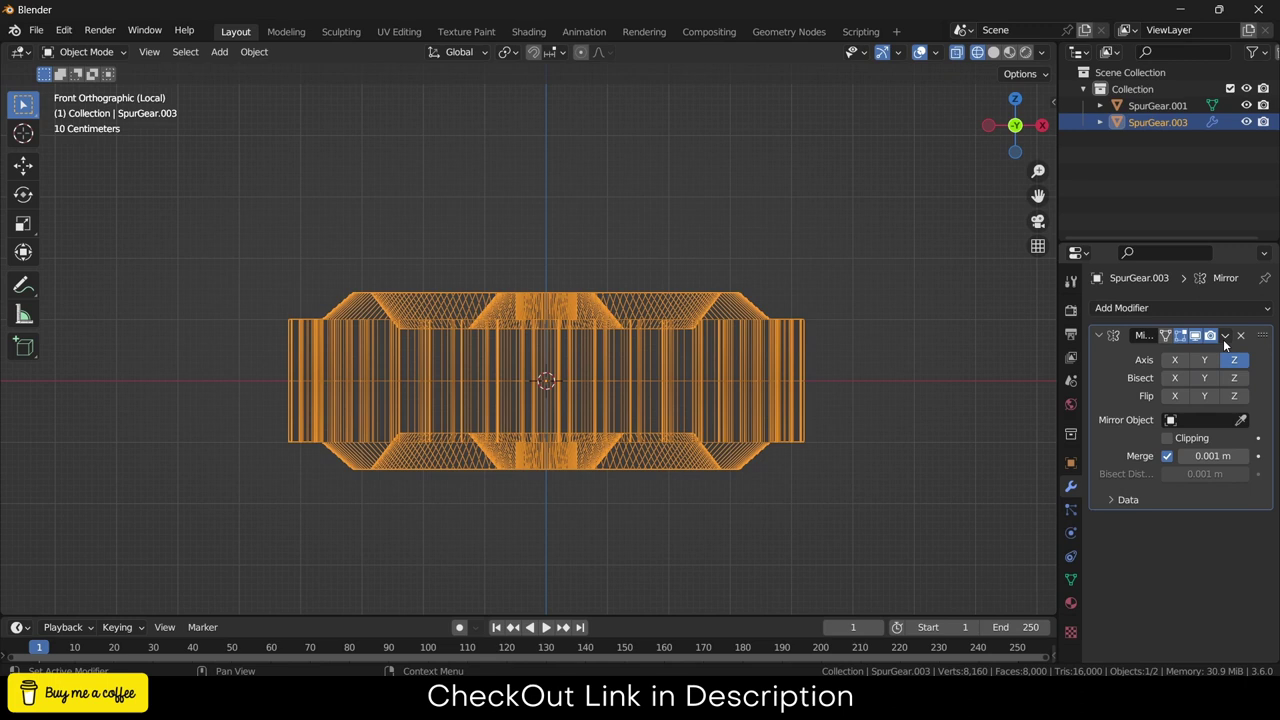
{"action": "left_click", "coordinate": [1225, 338]}
{"action": "left_click", "coordinate": [1188, 353]}
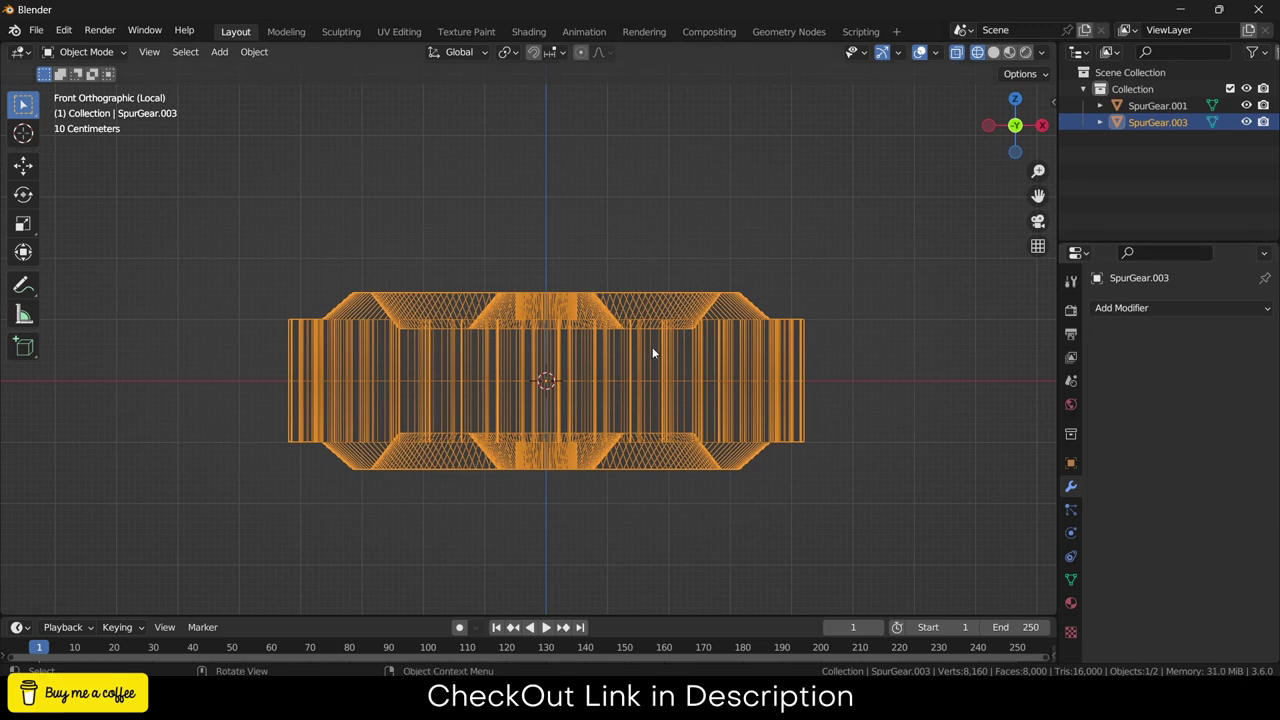
- Merge the whole mesh's vertices by distance, then return to Object Mode in top view
{"action": "key", "text": "Tab"}
{"action": "key", "text": "a"}
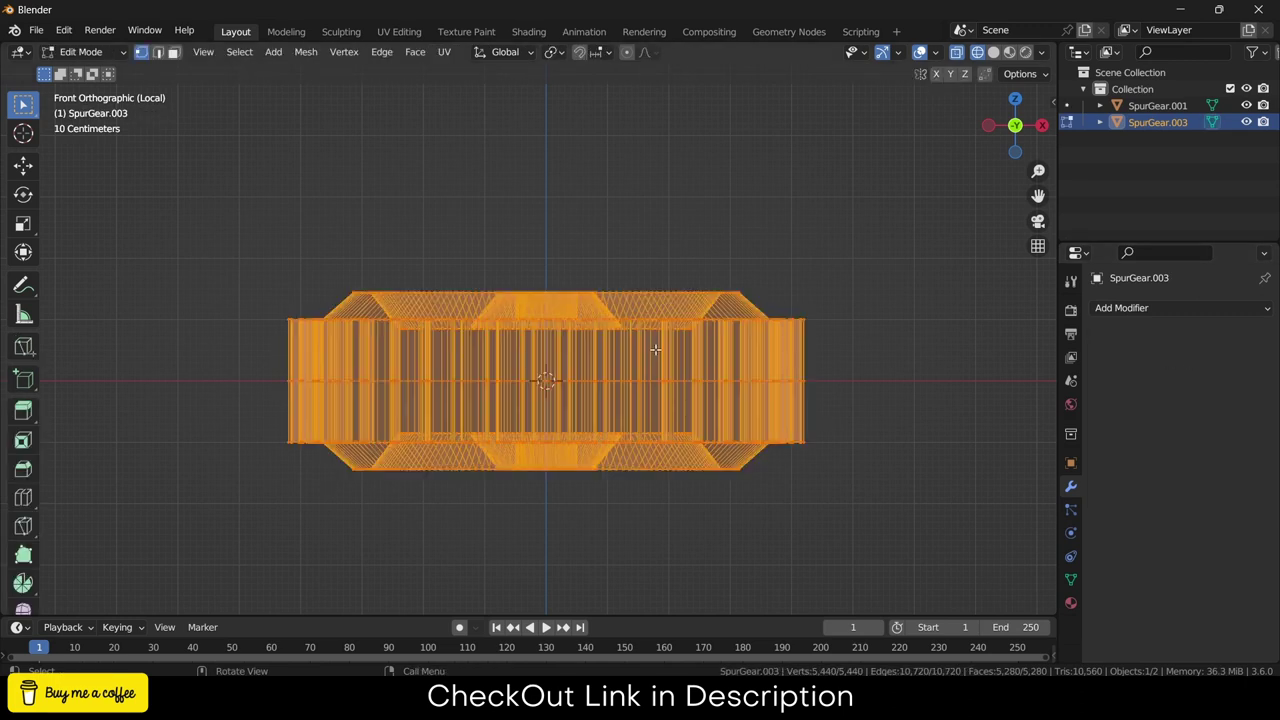
{"action": "left_click", "coordinate": [305, 52]}
{"action": "mouse_move", "coordinate": [337, 170]}
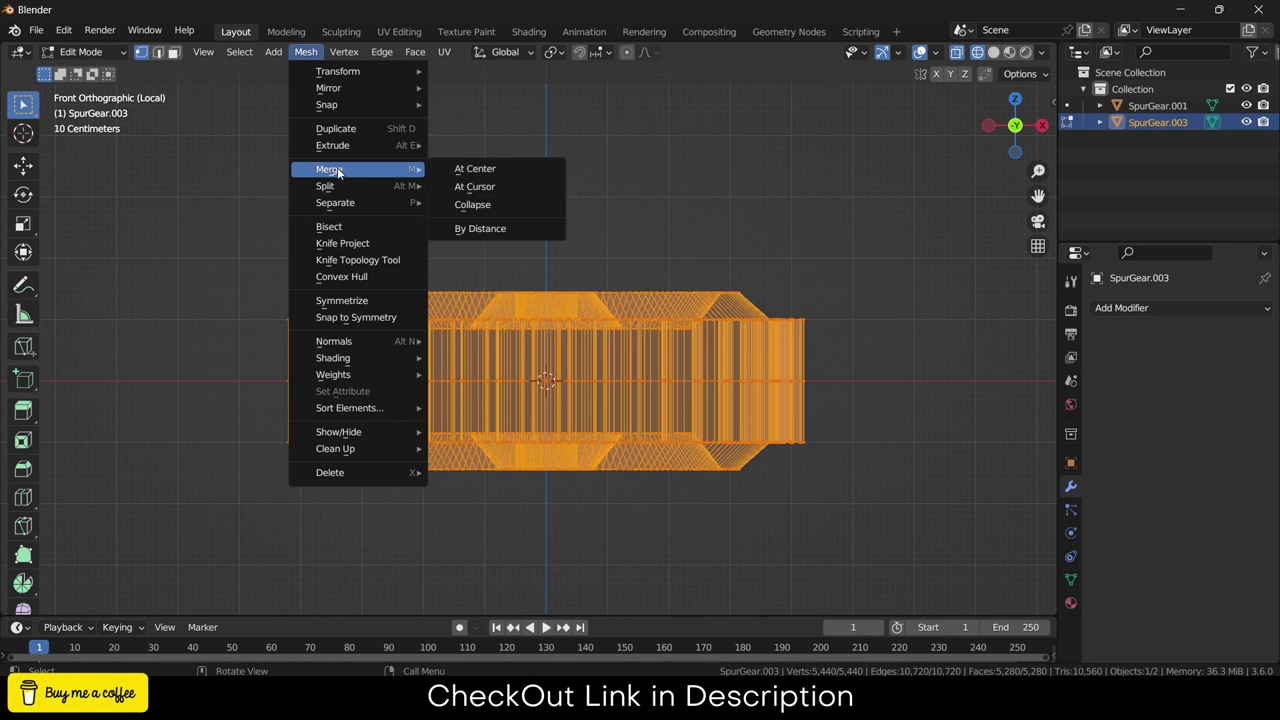
{"action": "left_click", "coordinate": [482, 229]}
{"action": "key", "text": "Tab"}
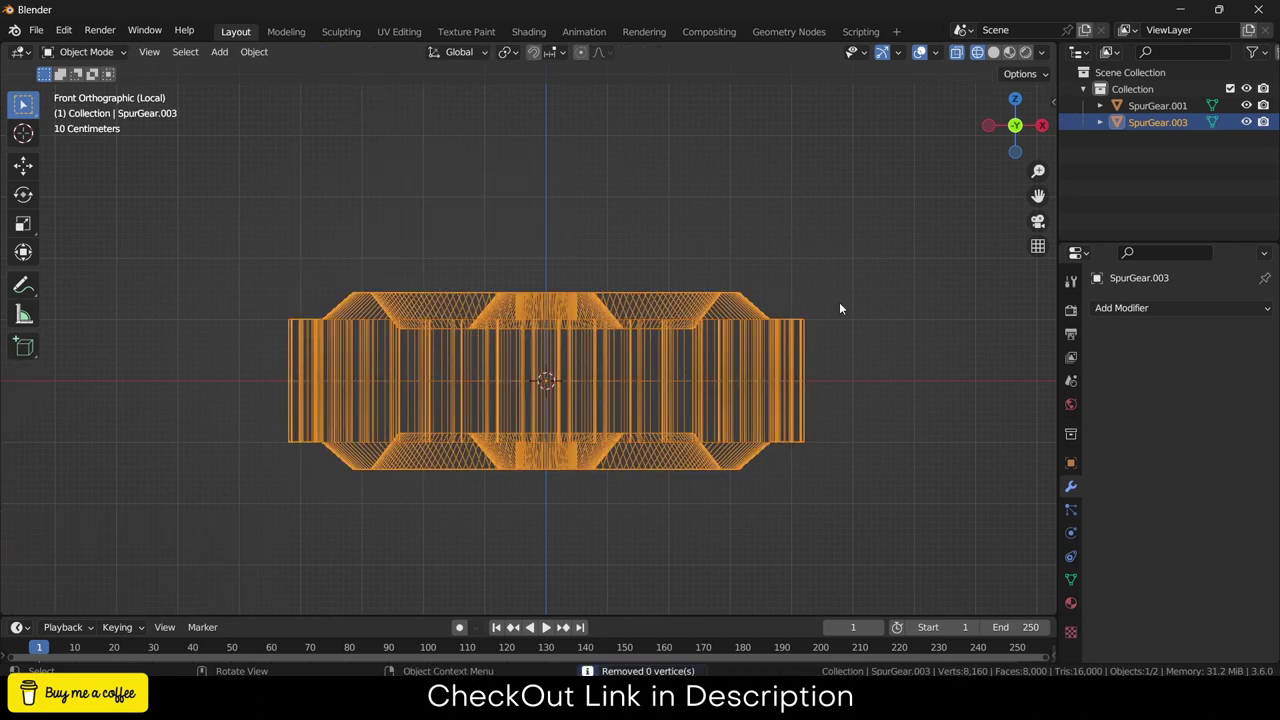
{"action": "key", "text": "KP_7"}
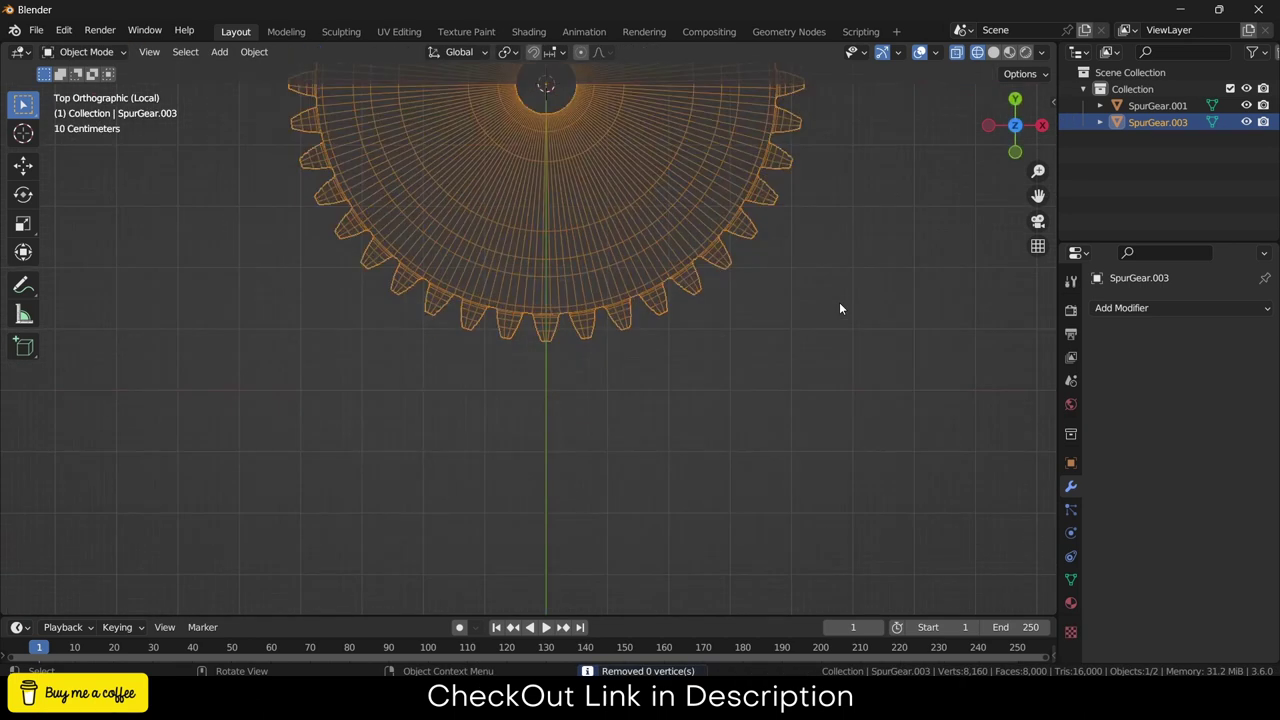
- Leave local view and move the large gear 6 m along X
{"action": "key", "text": "KP_Divide"}
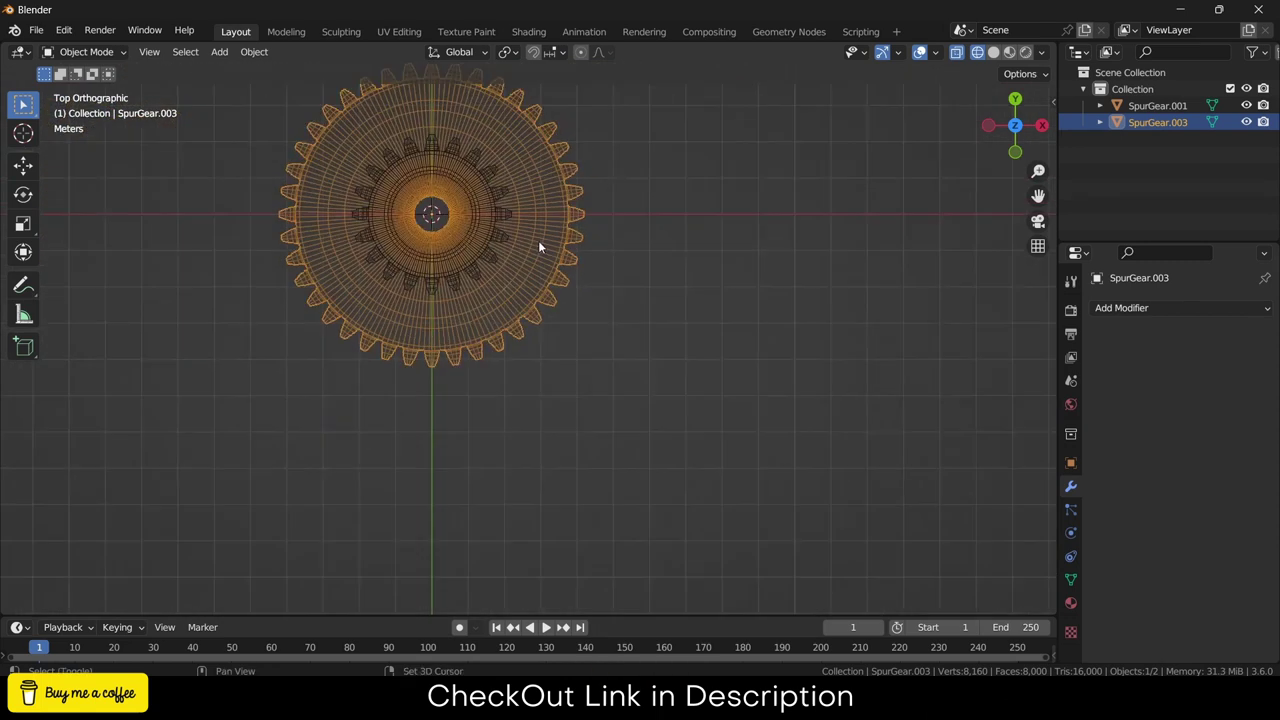
{"action": "middle_click_drag", "start_coordinate": [538, 240], "coordinate": [604, 342], "text": "shift"}
{"action": "scroll", "coordinate": [536, 305], "scroll_direction": "up", "scroll_amount": 2}
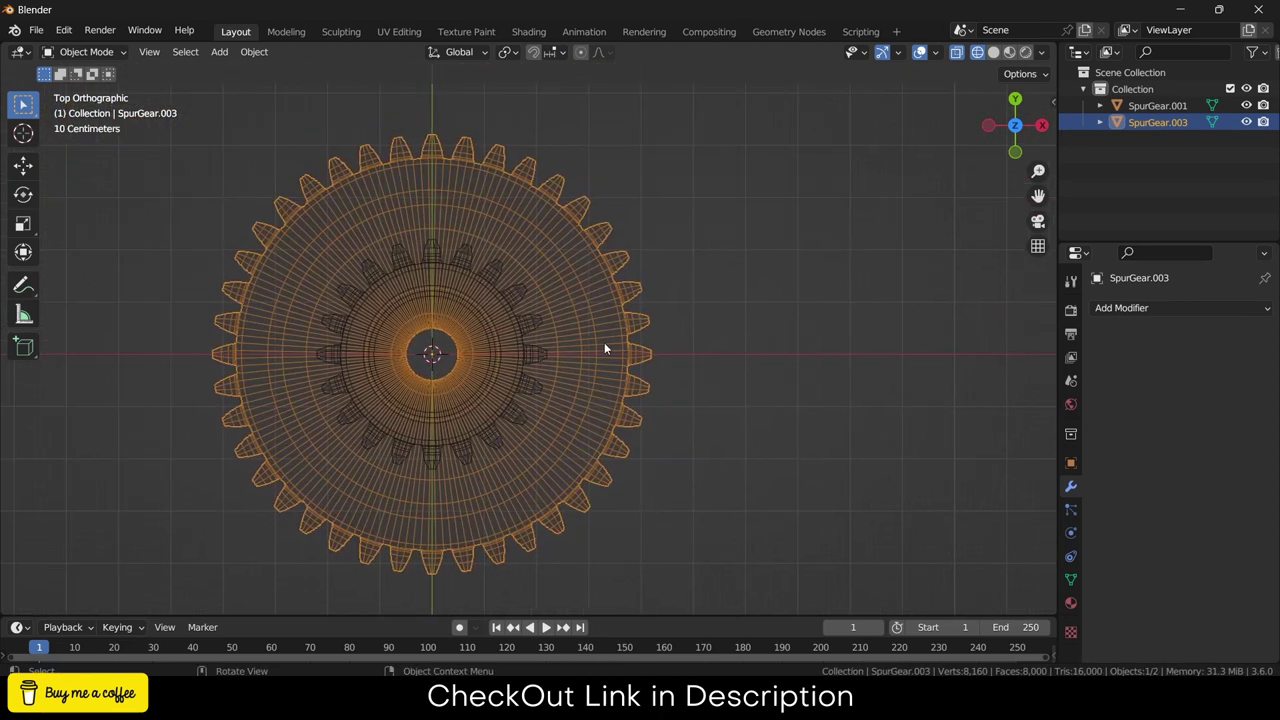
{"action": "key", "text": "g"}
{"action": "key", "text": "x"}
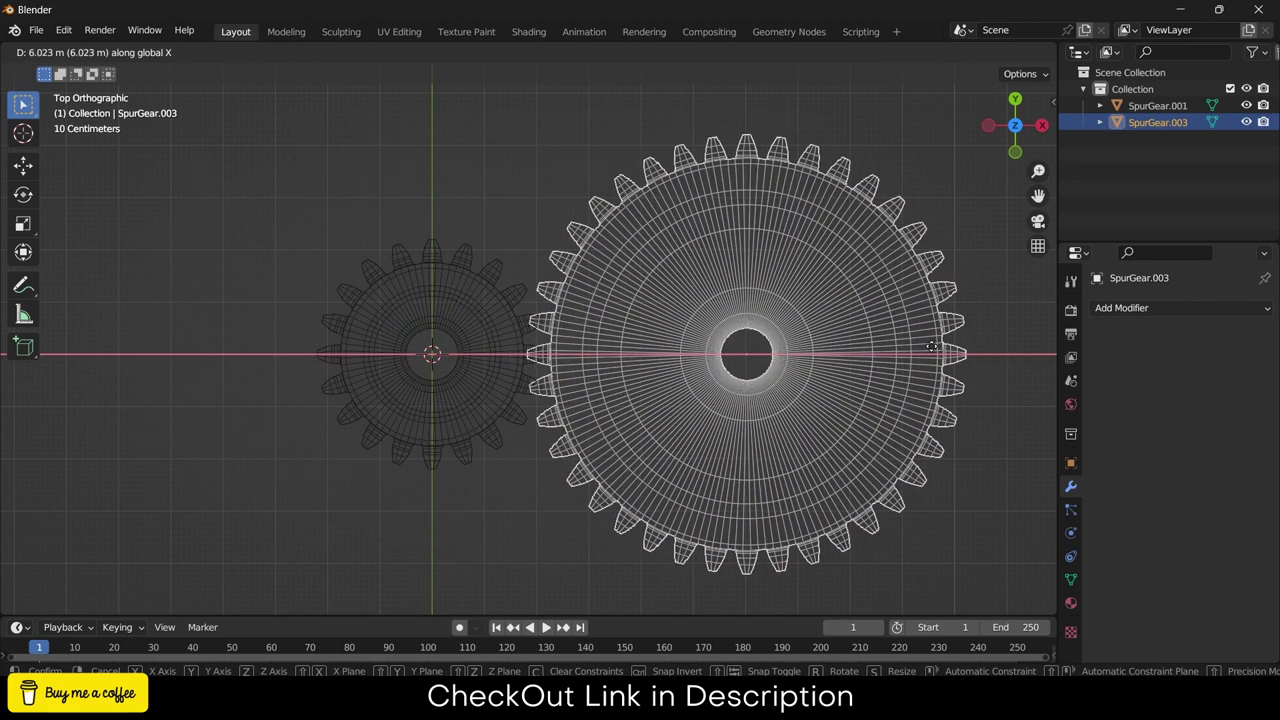
{"action": "key", "text": "6"}
{"action": "key", "text": "Return"}
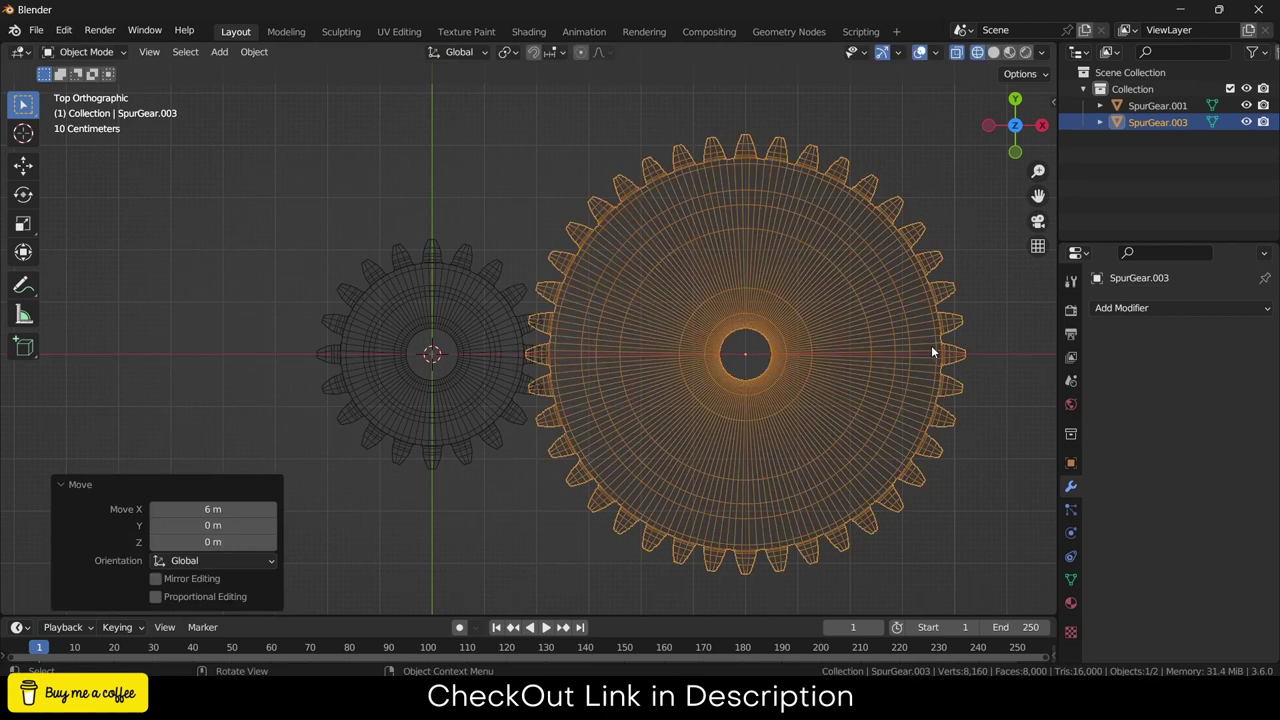
- Rotate the large gear -4.7° then 0.199° about Z so the teeth interlock
{"action": "scroll", "coordinate": [500, 395], "scroll_direction": "up", "scroll_amount": 7}
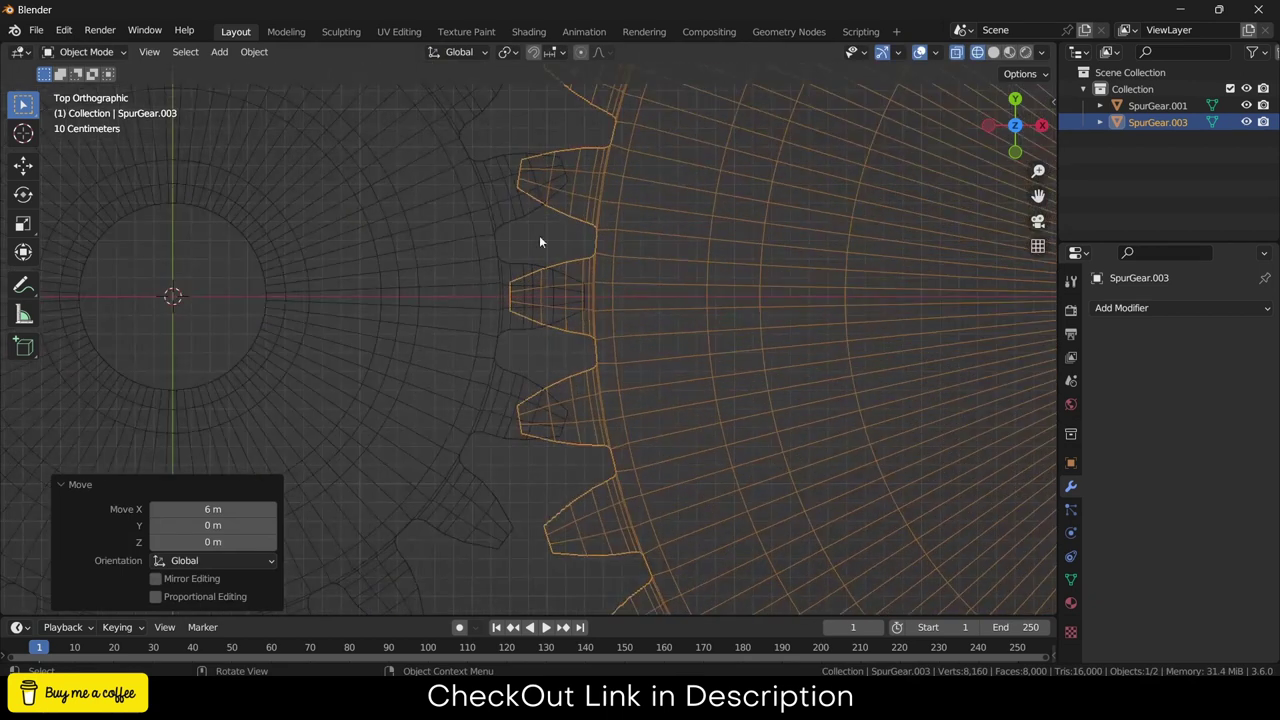
{"action": "key", "text": "r"}
{"action": "key", "text": "z"}
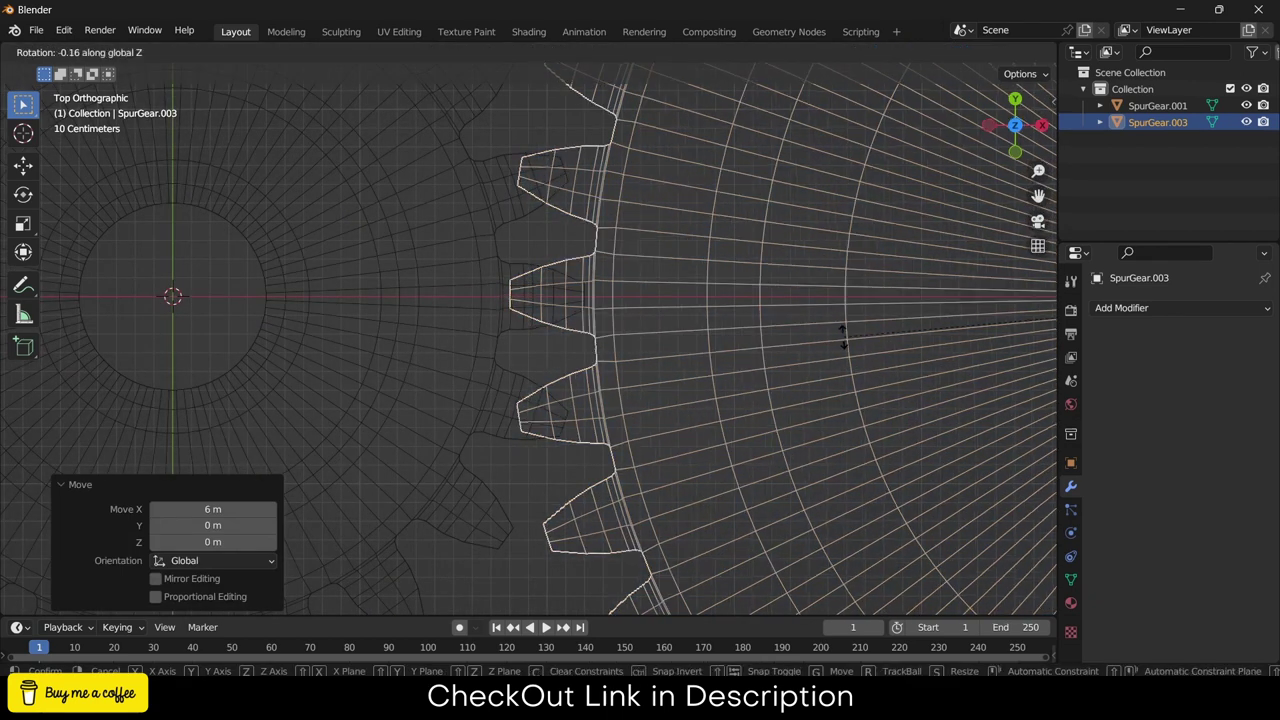
{"action": "left_click", "coordinate": [851, 300]}
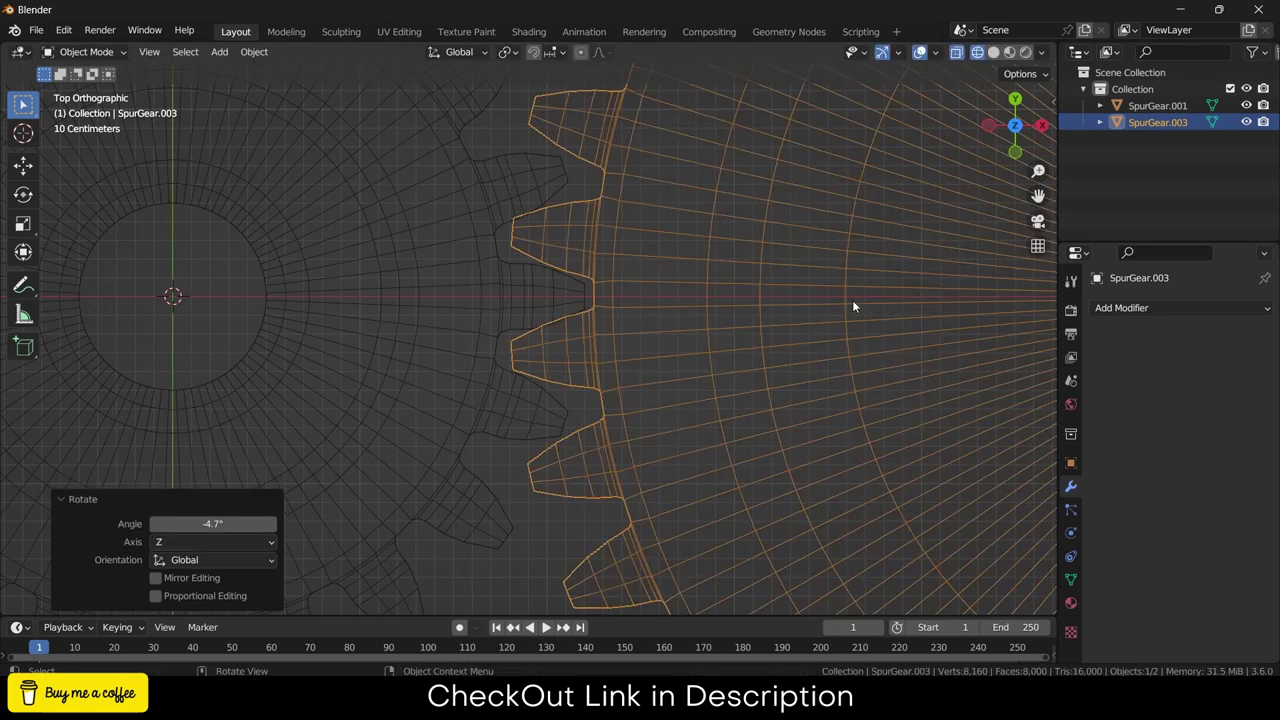
{"action": "scroll", "coordinate": [577, 276], "scroll_direction": "up", "scroll_amount": 5}
{"action": "key", "text": "r"}
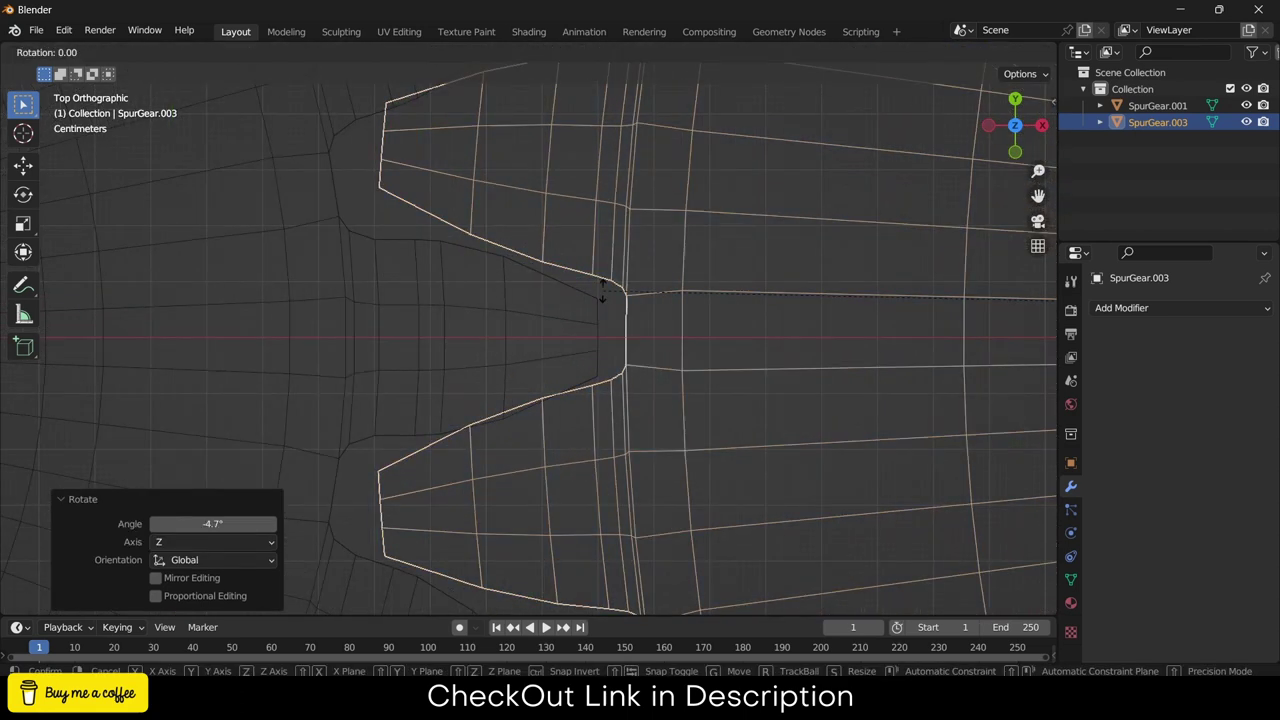
{"action": "key", "text": "z"}
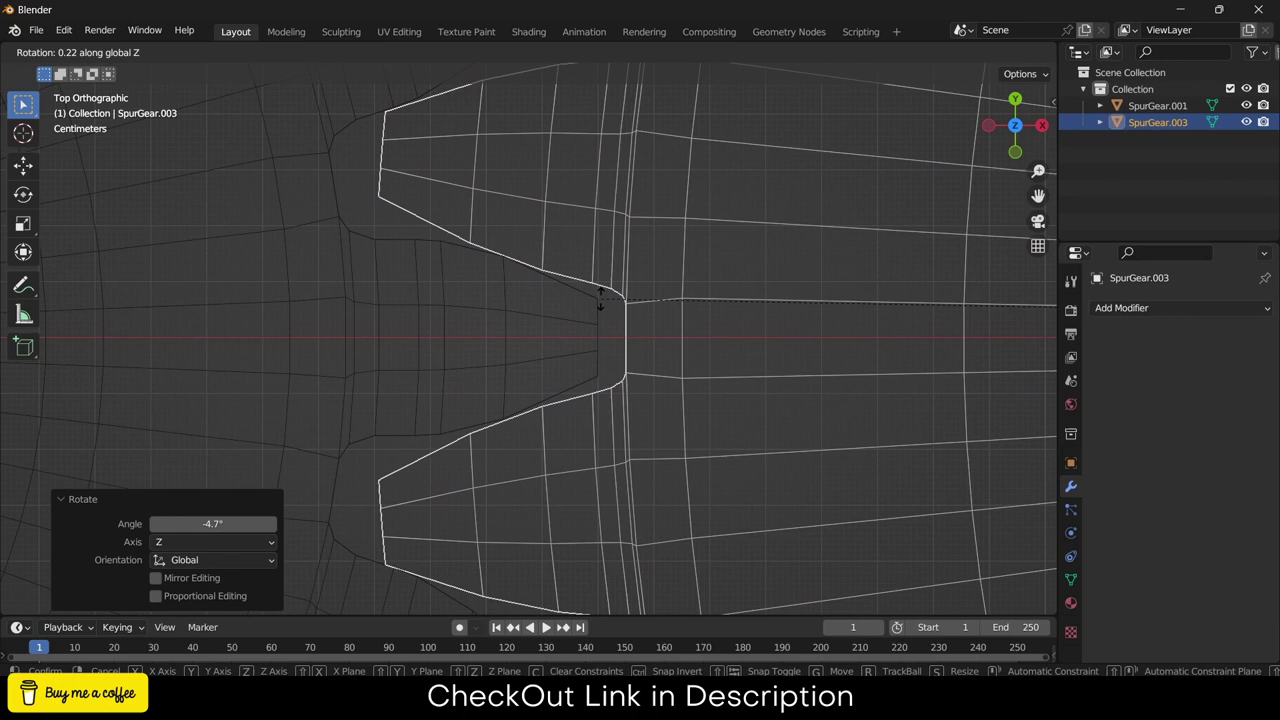
{"action": "left_click", "coordinate": [601, 297]}
{"action": "scroll", "coordinate": [601, 300], "scroll_direction": "down", "scroll_amount": 8}
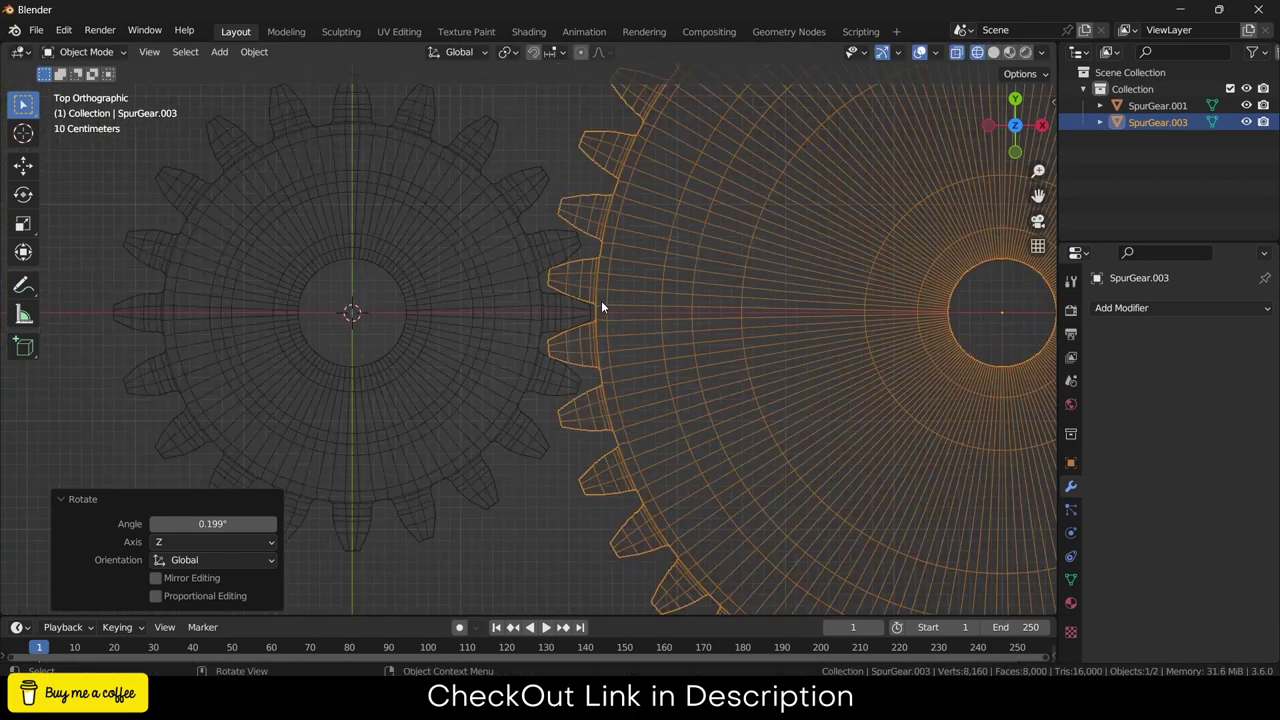
{"action": "middle_click_drag", "start_coordinate": [603, 318], "coordinate": [854, 213]}
- Deselect the gear, switch to Solid shading with X-ray off, and zoom toward the large gear
{"action": "left_click", "coordinate": [854, 213]}
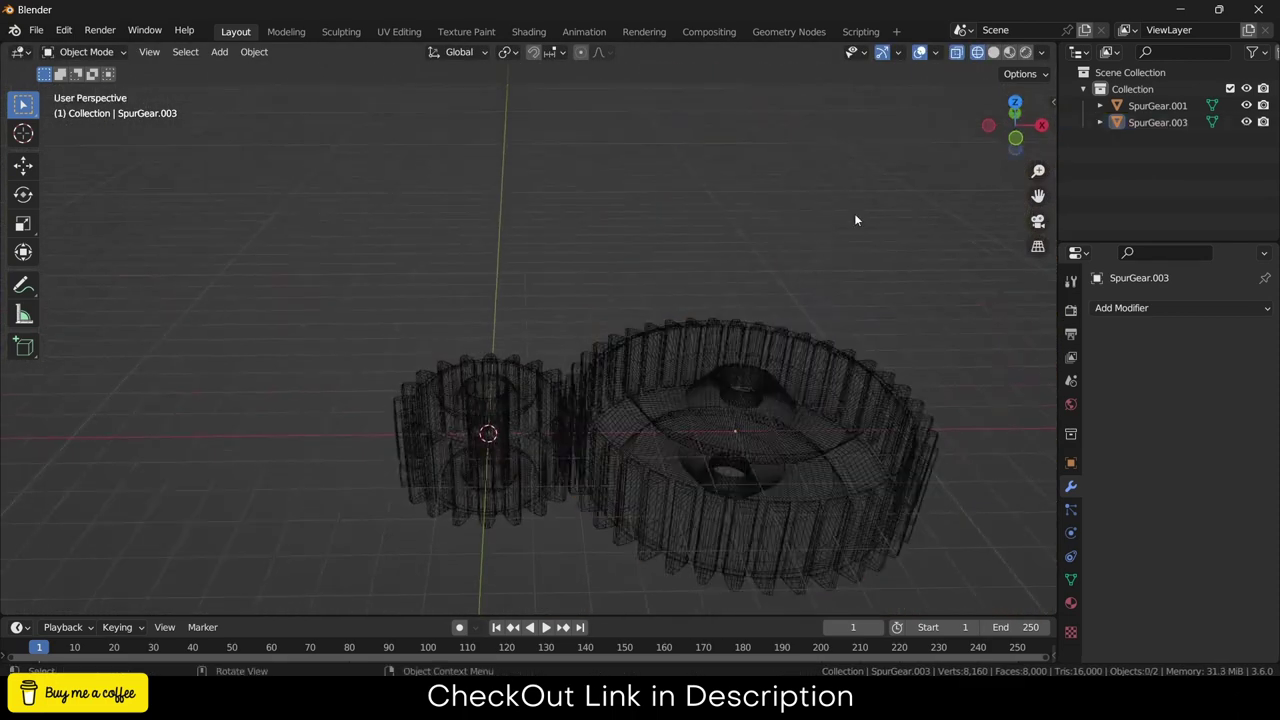
{"action": "left_click", "coordinate": [994, 52]}
{"action": "left_click", "coordinate": [955, 53]}
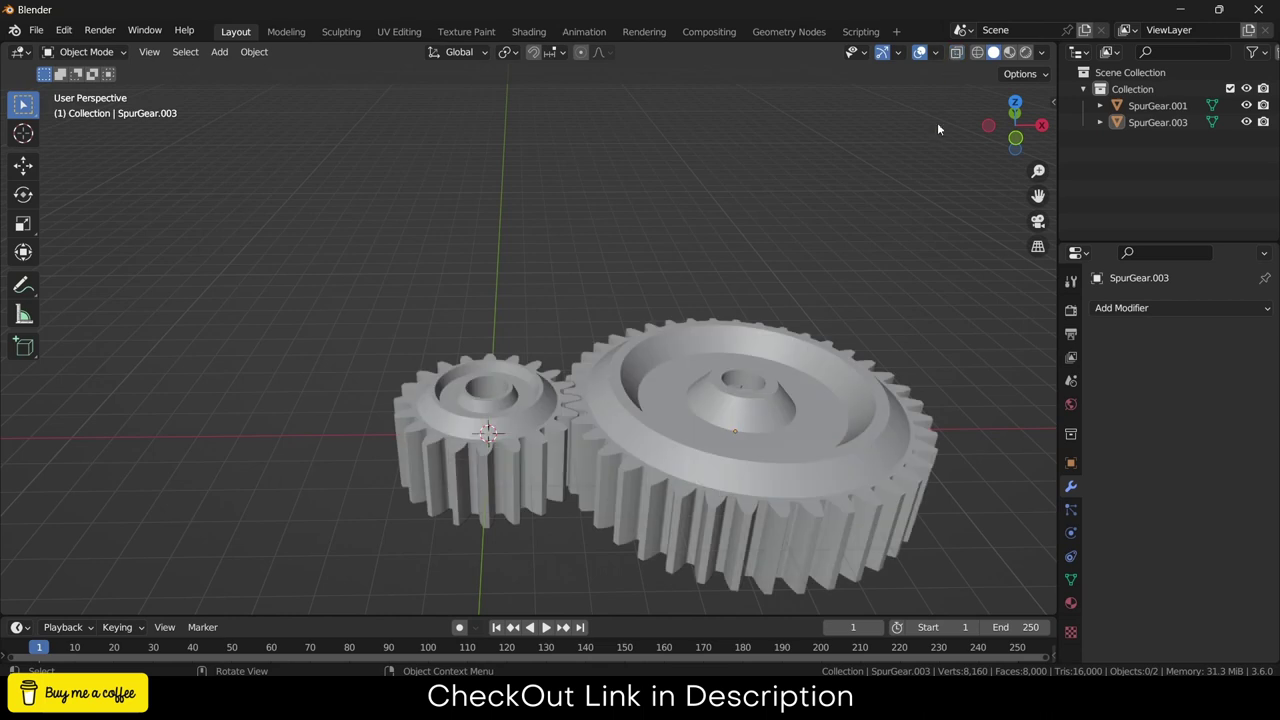
{"action": "middle_click_drag", "start_coordinate": [766, 443], "coordinate": [850, 406]}
{"action": "scroll", "coordinate": [631, 426], "scroll_direction": "up", "scroll_amount": 3}
{"action": "scroll", "coordinate": [662, 445], "scroll_direction": "up", "scroll_amount": 6}
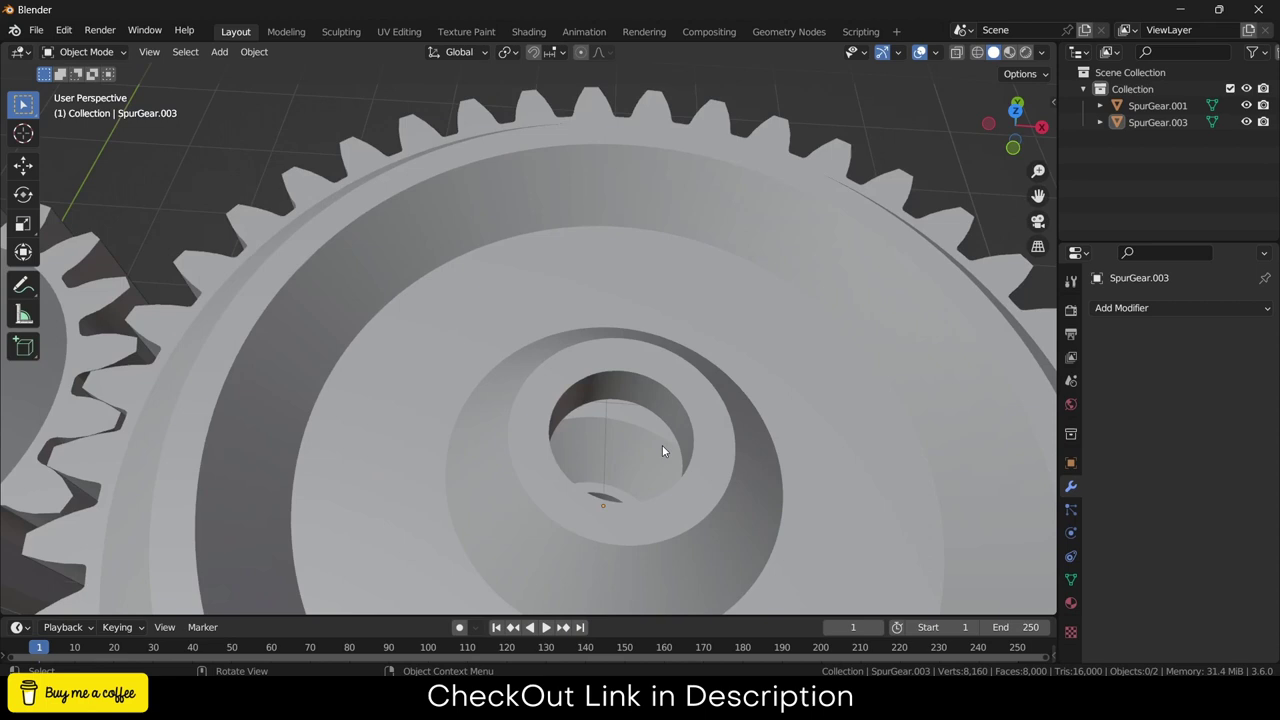
- In the large gear's Edit Mode, loop-select a rim edge loop and scale it
{"action": "left_click", "coordinate": [662, 422]}
{"action": "key", "text": "Tab"}
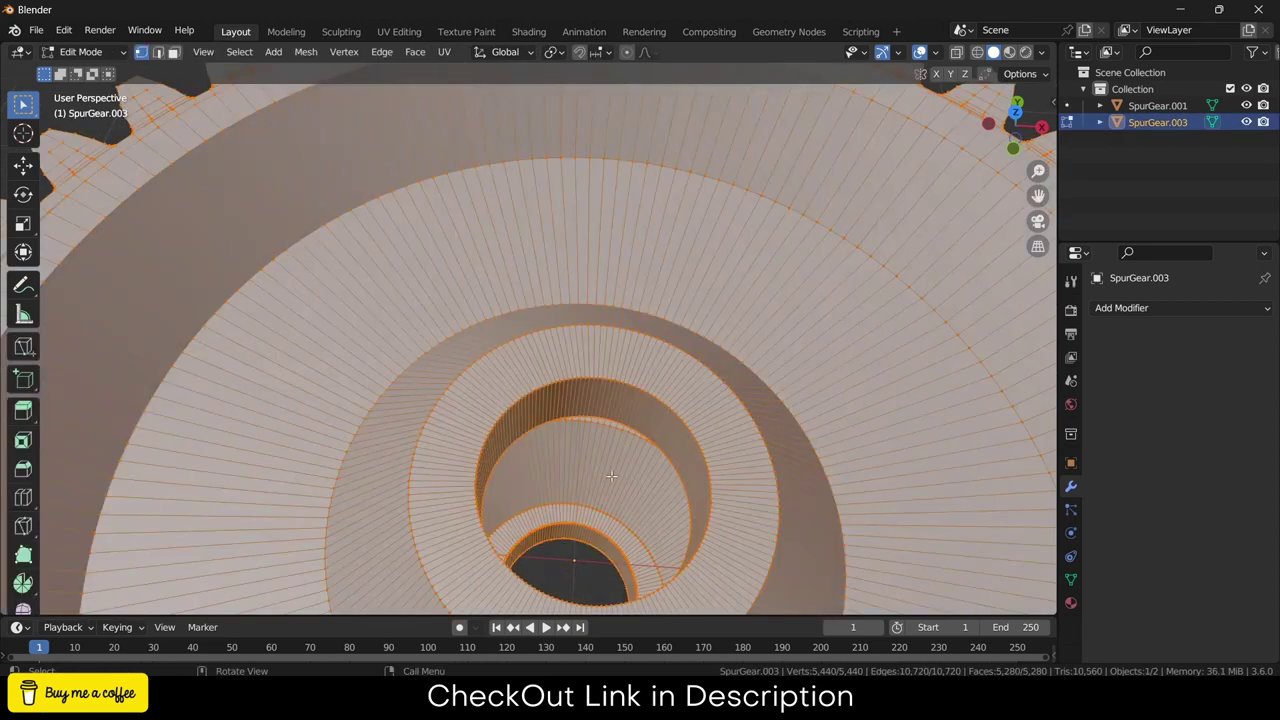
{"action": "scroll", "coordinate": [655, 405], "scroll_direction": "up", "scroll_amount": 3}
{"action": "key", "text": "2"}
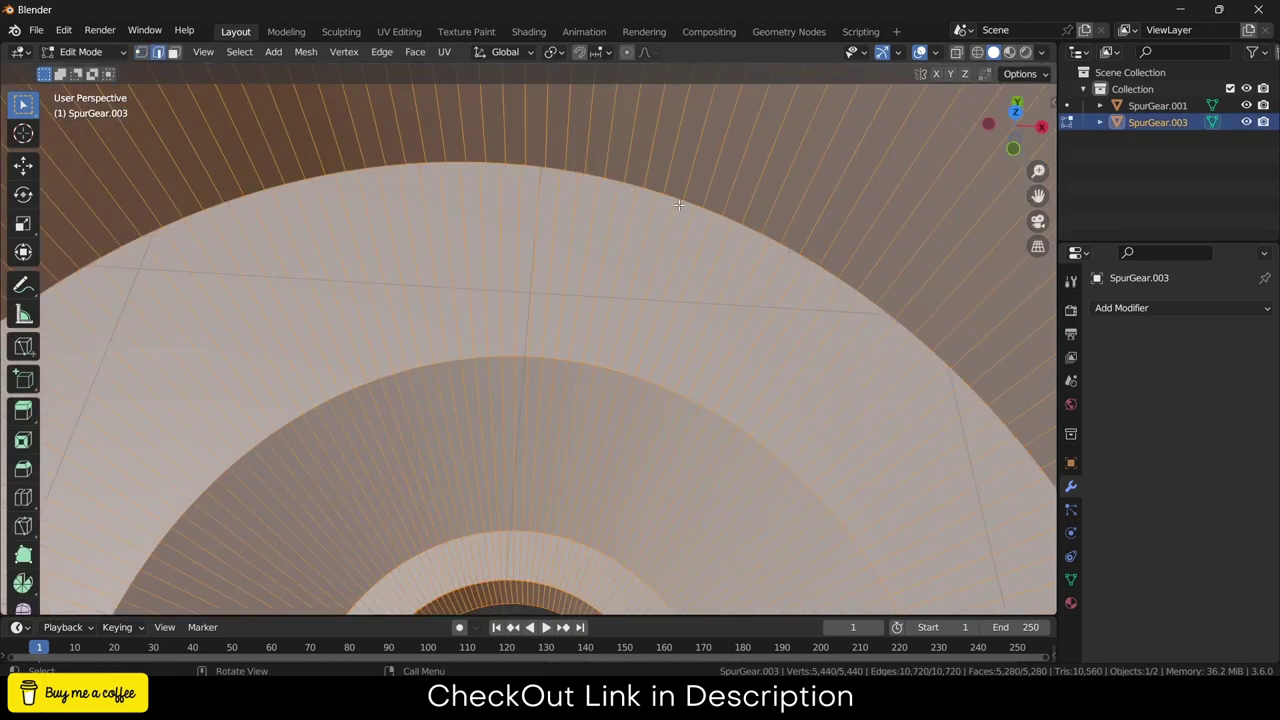
{"action": "left_click", "coordinate": [696, 216]}
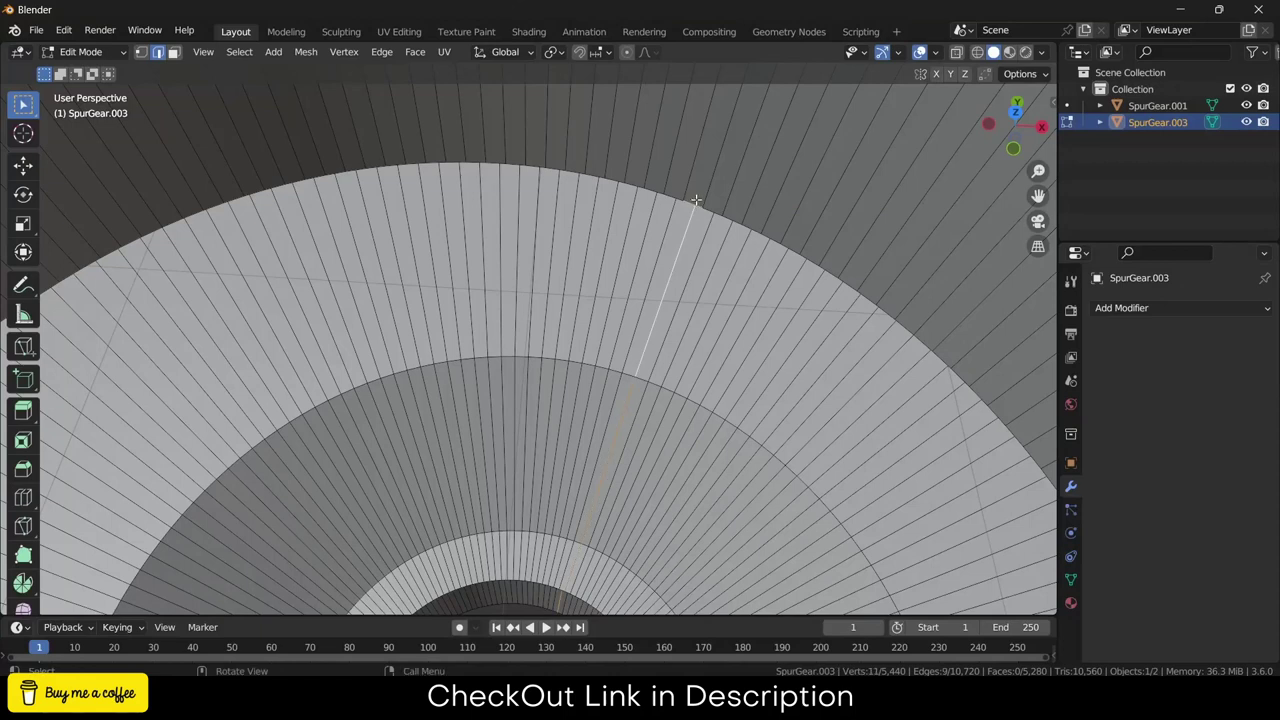
{"action": "left_click", "coordinate": [696, 204], "text": "alt"}
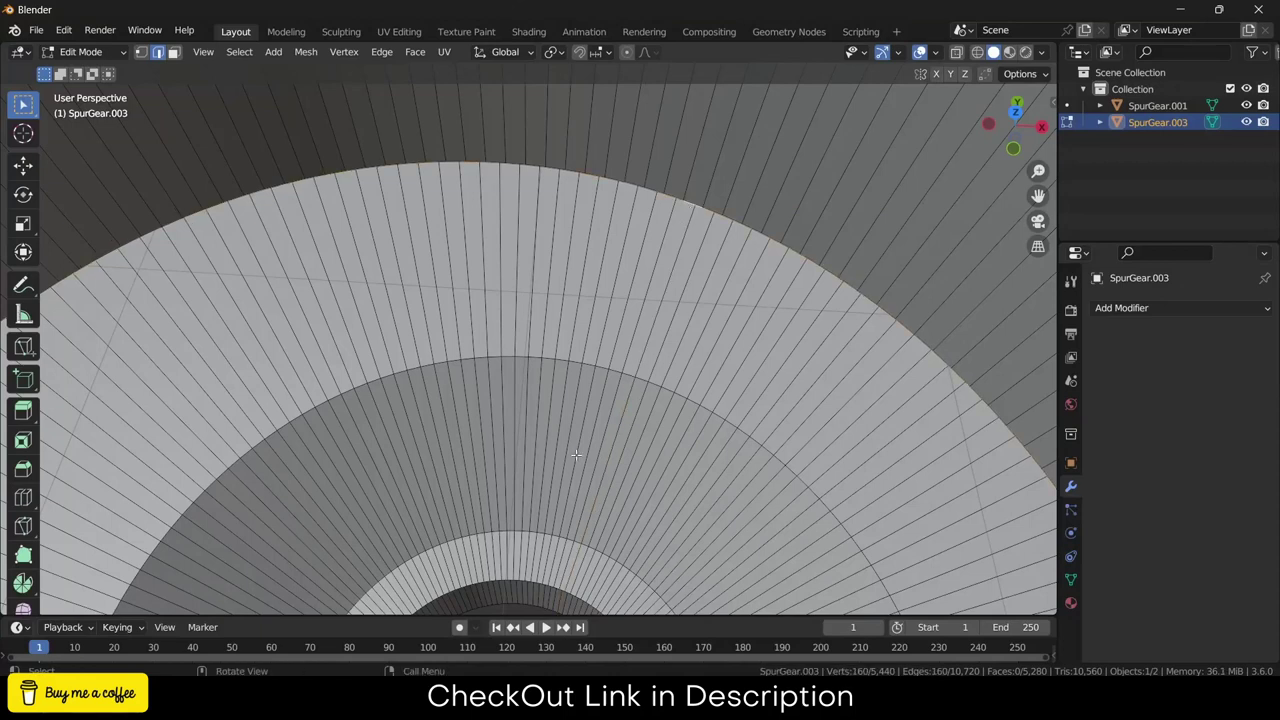
{"action": "key", "text": "s"}
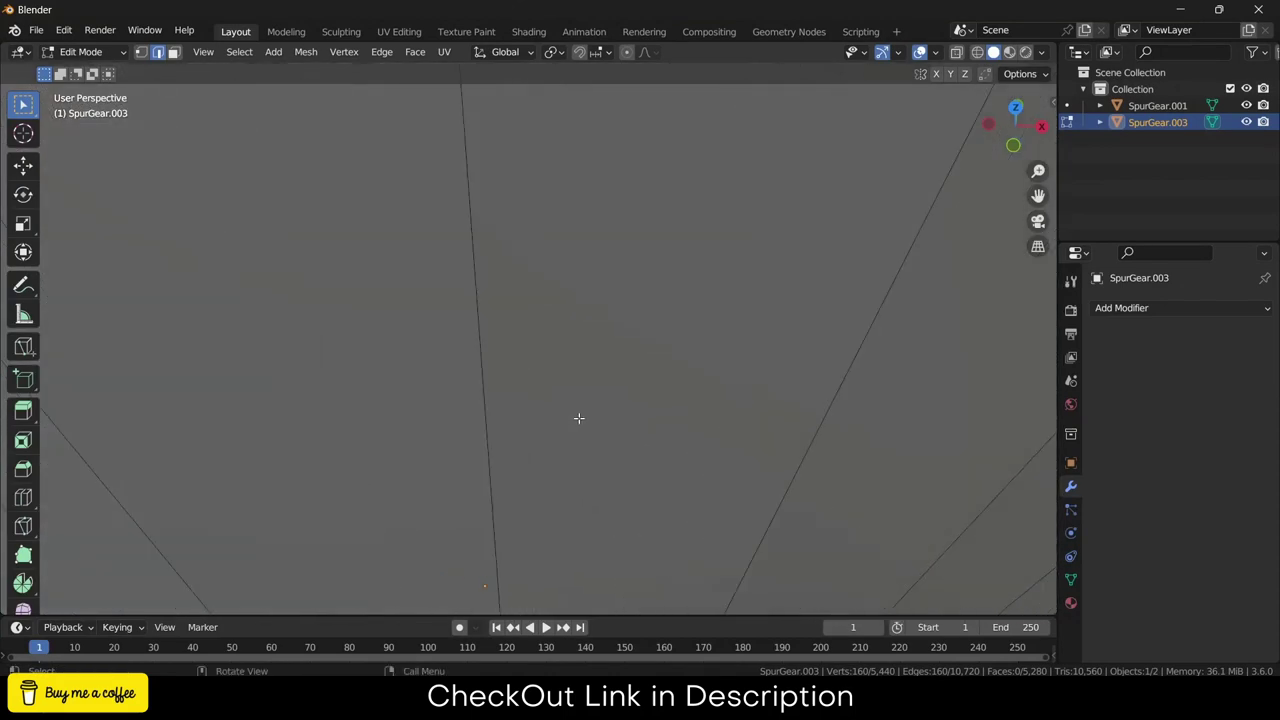
{"action": "left_click", "coordinate": [579, 417]}
- Orbit around both gears while picking trial edges on the ring face and near the hub
{"action": "scroll", "coordinate": [579, 417], "scroll_direction": "down", "scroll_amount": 6}
{"action": "middle_click_drag", "start_coordinate": [579, 417], "coordinate": [656, 356]}
{"action": "scroll", "coordinate": [656, 356], "scroll_direction": "up", "scroll_amount": 3}
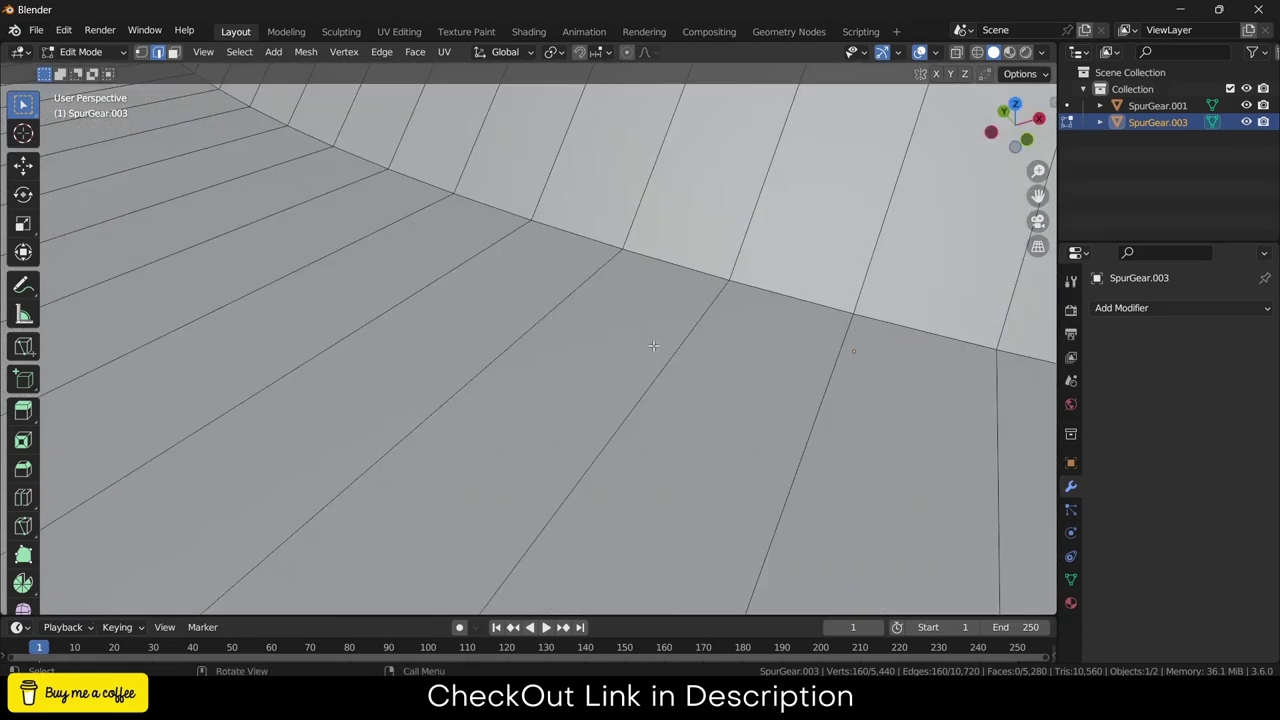
{"action": "scroll", "coordinate": [656, 356], "scroll_direction": "down", "scroll_amount": 10}
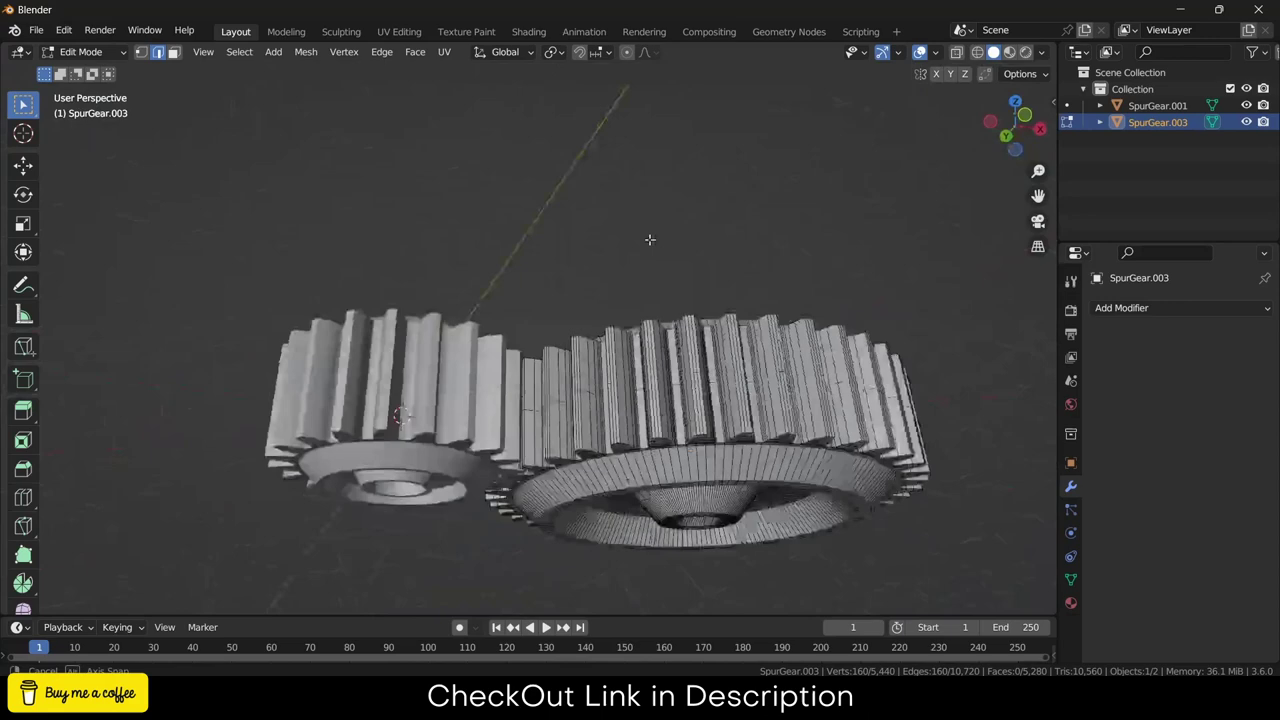
{"action": "middle_click_drag", "start_coordinate": [656, 356], "coordinate": [737, 570]}
{"action": "scroll", "coordinate": [737, 570], "scroll_direction": "up", "scroll_amount": 8}
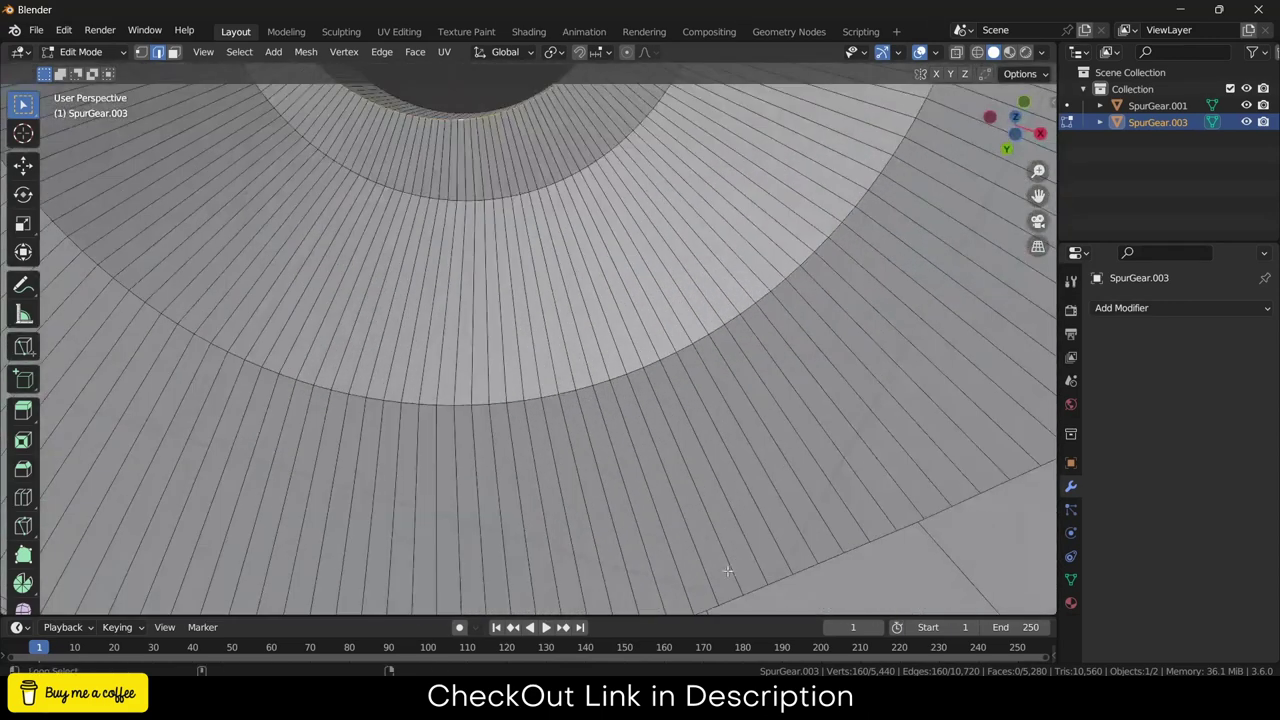
{"action": "key", "text": "alt+shift"}
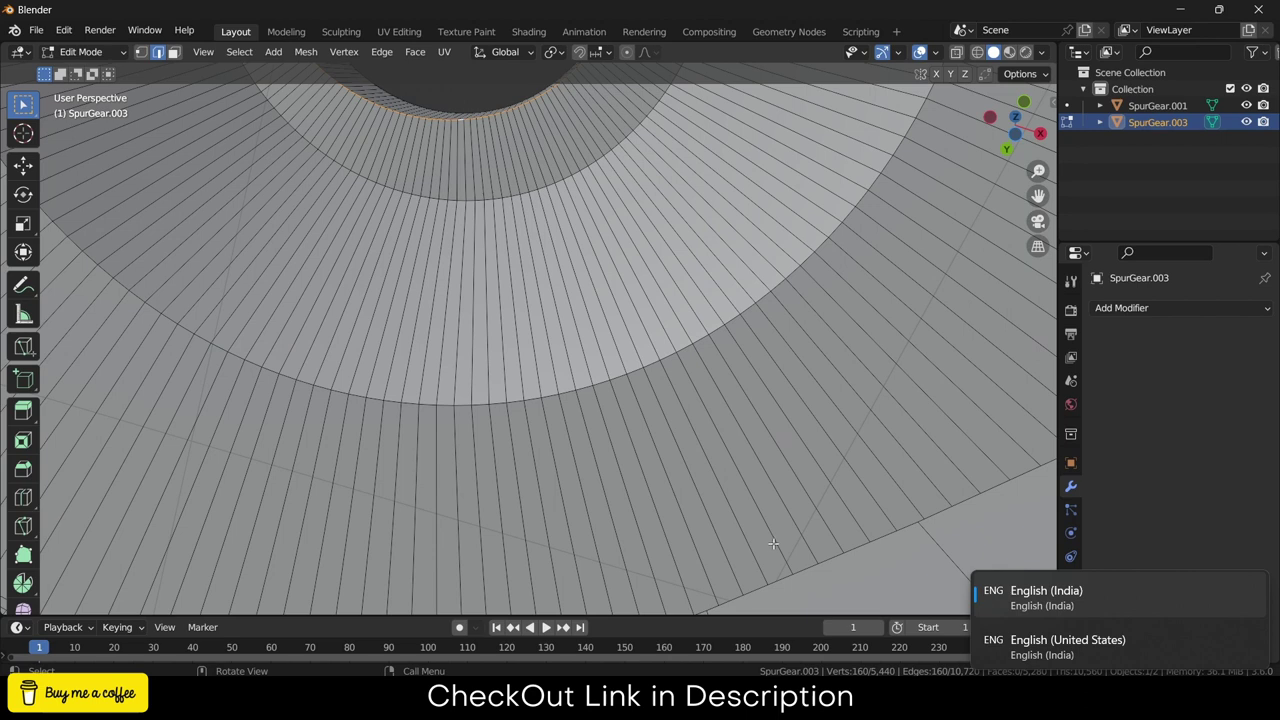
{"action": "left_click", "coordinate": [852, 551]}
{"action": "middle_click_drag", "start_coordinate": [852, 550], "coordinate": [790, 300]}
{"action": "left_click", "coordinate": [850, 492]}
{"action": "scroll", "coordinate": [857, 509], "scroll_direction": "down", "scroll_amount": 5}
{"action": "scroll", "coordinate": [766, 214], "scroll_direction": "up", "scroll_amount": 3}
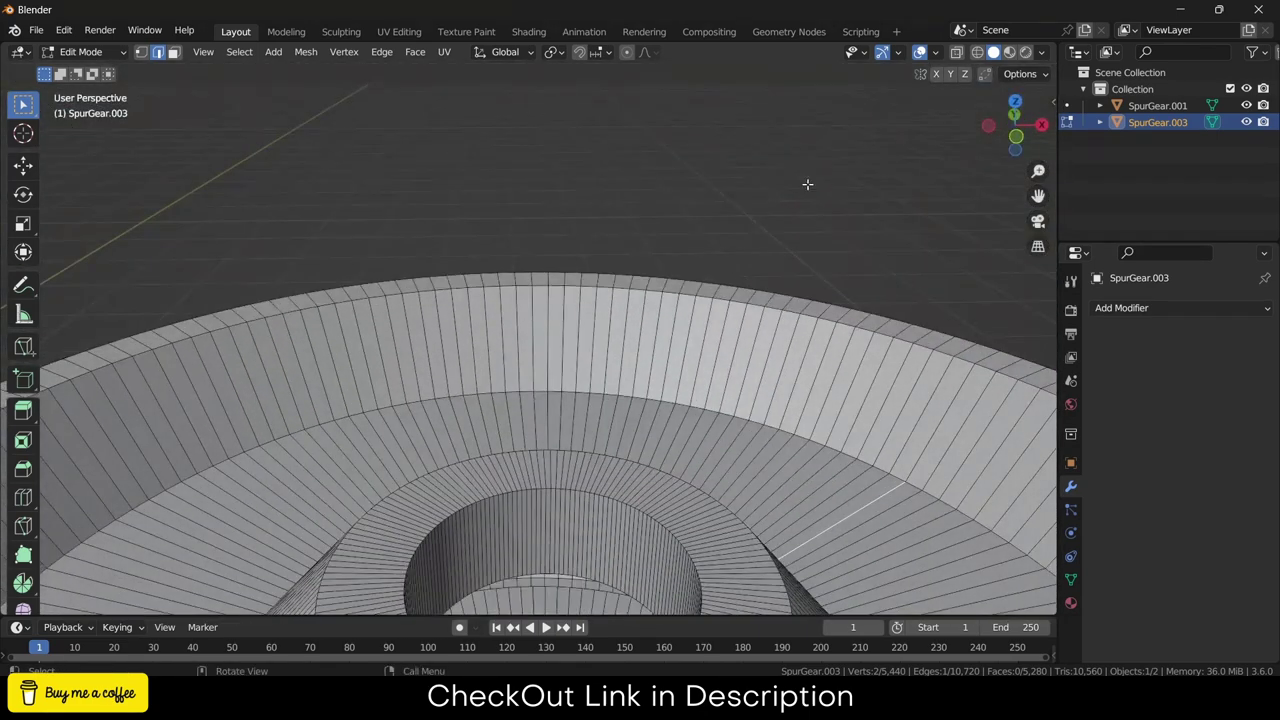
- Clear the selection and loop-select the edge loop around the recess rim
{"action": "left_click", "coordinate": [805, 192]}
{"action": "middle_click_drag", "start_coordinate": [605, 497], "coordinate": [560, 374]}
{"action": "scroll", "coordinate": [567, 443], "scroll_direction": "up", "scroll_amount": 2}
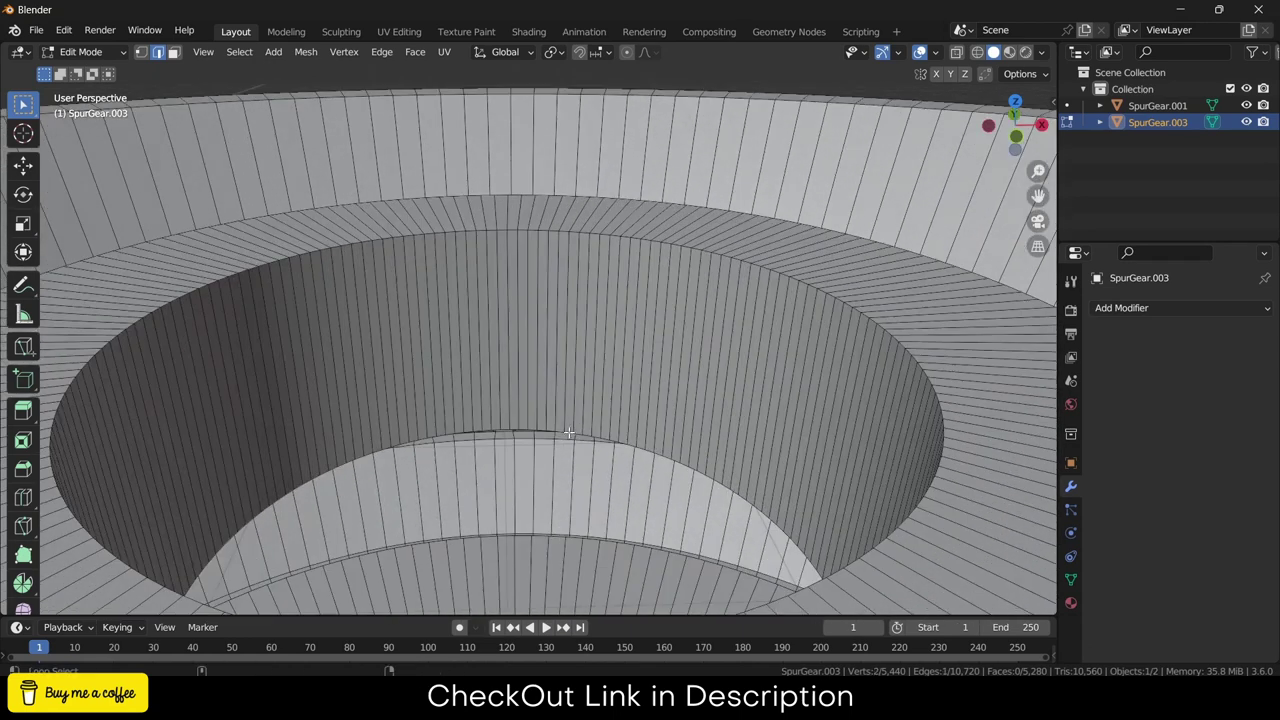
{"action": "left_click", "coordinate": [568, 433], "text": "alt"}
{"action": "scroll", "coordinate": [568, 433], "scroll_direction": "down", "scroll_amount": 8}
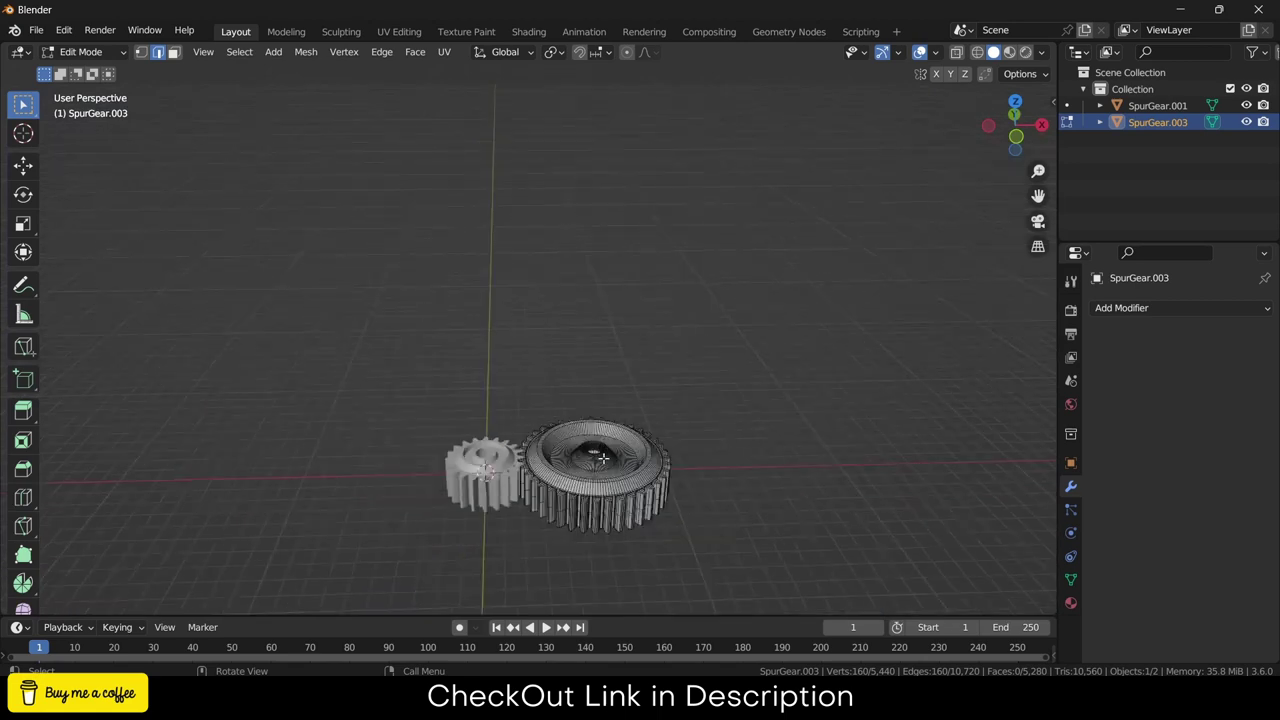
{"action": "middle_click_drag", "start_coordinate": [598, 300], "coordinate": [604, 280]}
{"action": "scroll", "coordinate": [604, 280], "scroll_direction": "up", "scroll_amount": 10}
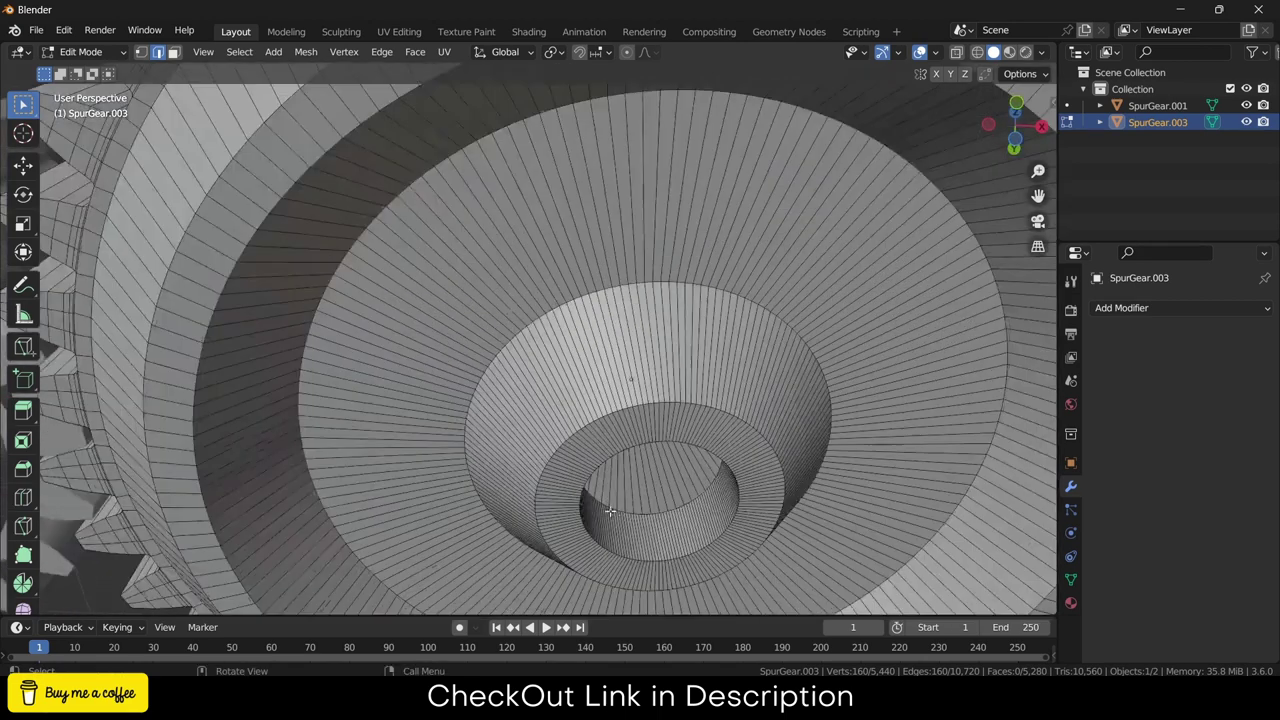
{"action": "scroll", "coordinate": [638, 529], "scroll_direction": "up", "scroll_amount": 3}
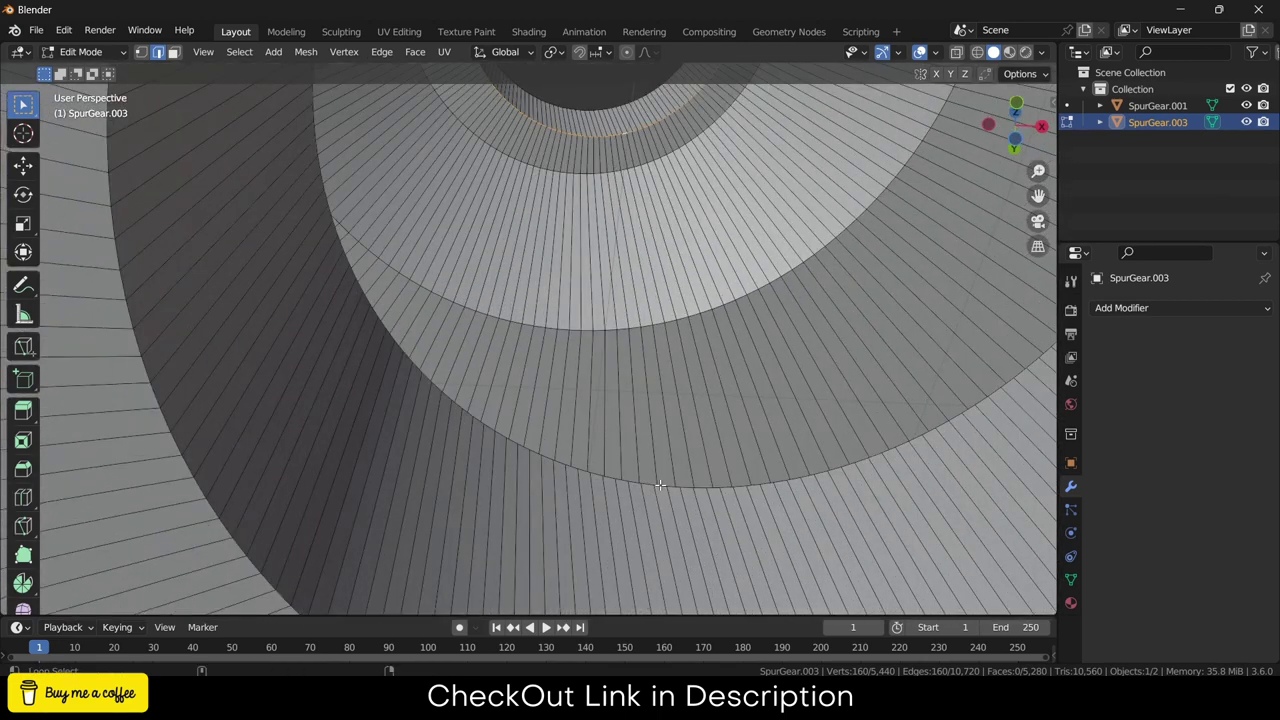
- Add the second rim loop and bridge the two loops with LoopTools Bridge
{"action": "left_click", "coordinate": [660, 485], "text": "alt+shift"}
{"action": "right_click", "coordinate": [668, 488]}
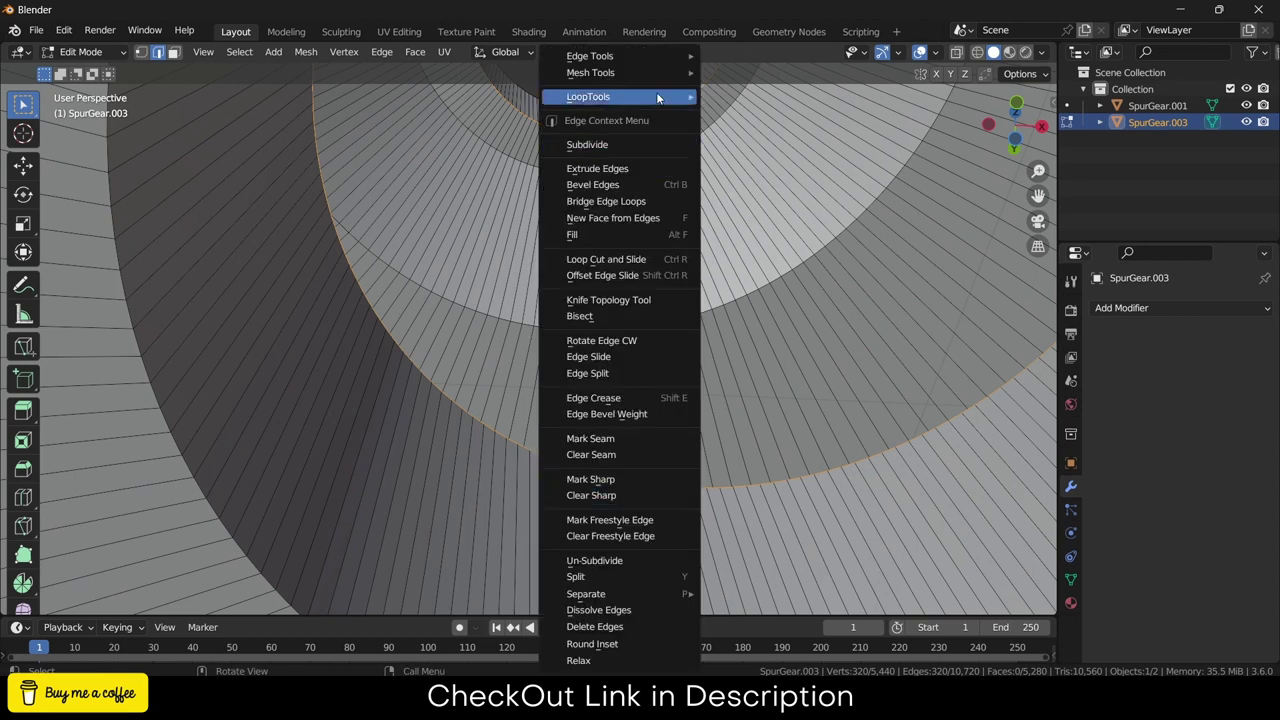
{"action": "mouse_move", "coordinate": [672, 100]}
{"action": "left_click", "coordinate": [738, 97]}
{"action": "scroll", "coordinate": [743, 272], "scroll_direction": "down", "scroll_amount": 10}
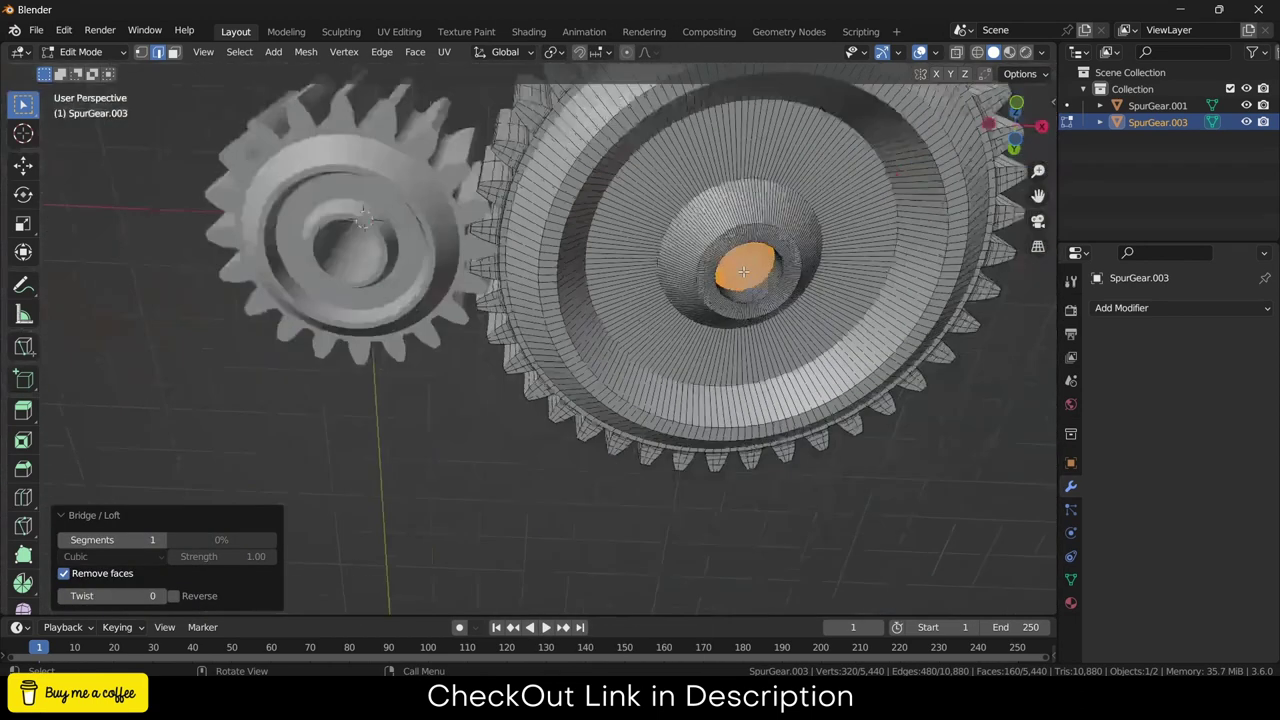
- In Object Mode from a top orthographic view, apply Shade Auto Smooth and reselect the large gear
{"action": "key", "text": "Tab"}
{"action": "key", "text": "KP_5"}
{"action": "key", "text": "KP_7"}
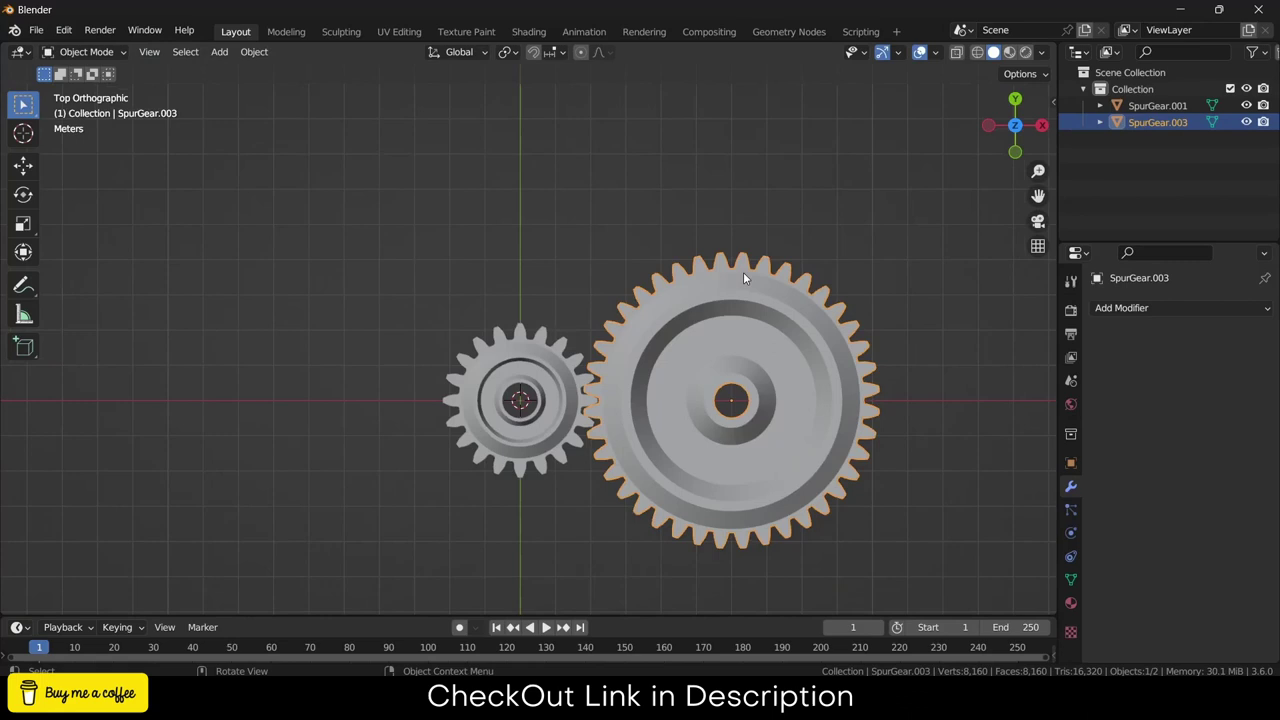
{"action": "key", "text": "alt+a"}
{"action": "scroll", "coordinate": [786, 426], "scroll_direction": "up", "scroll_amount": 6}
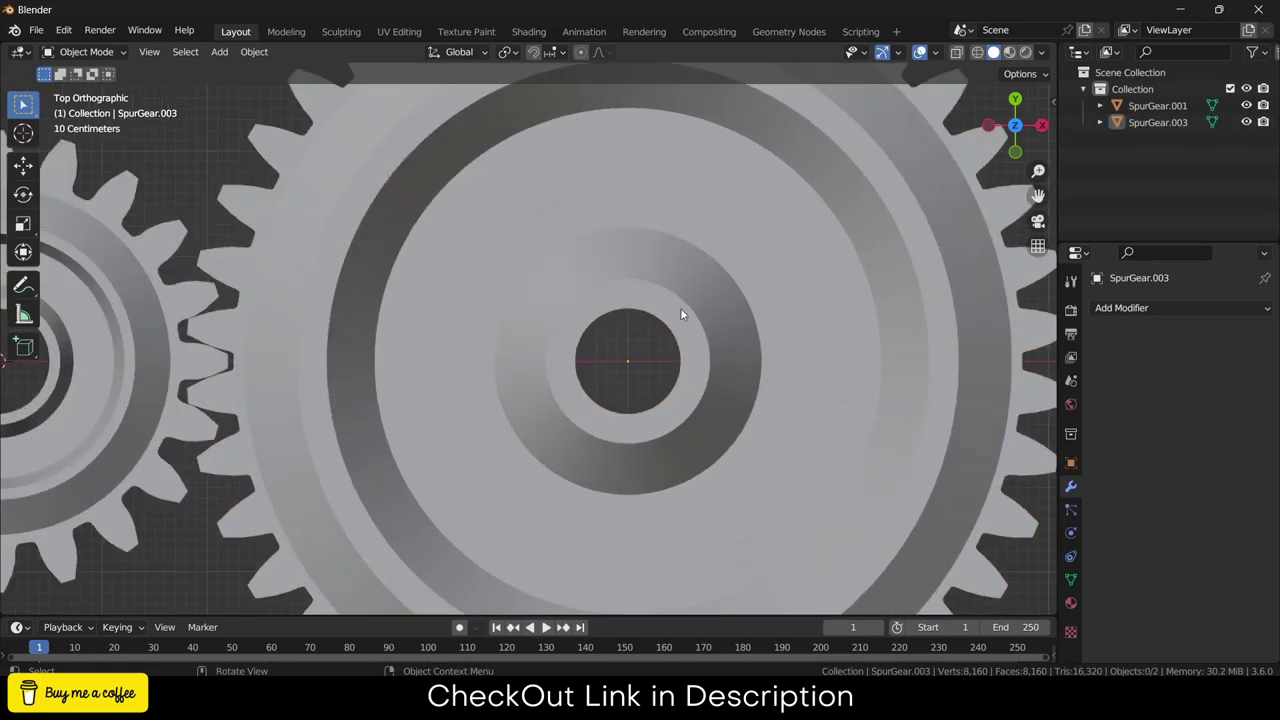
{"action": "right_click", "coordinate": [681, 309]}
{"action": "left_click", "coordinate": [681, 307]}
{"action": "scroll", "coordinate": [665, 376], "scroll_direction": "down", "scroll_amount": 2}
{"action": "scroll", "coordinate": [665, 376], "scroll_direction": "down", "scroll_amount": 4}
{"action": "left_click", "coordinate": [637, 294]}
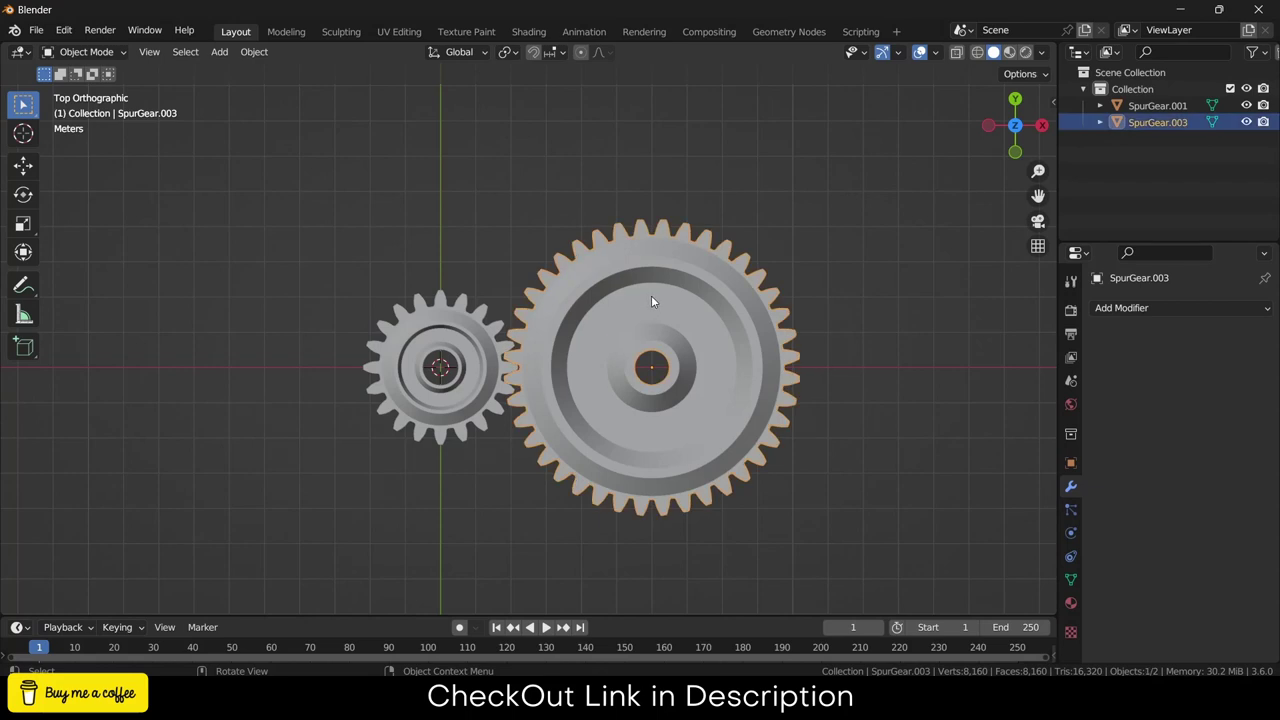
- With the pivot on the 3D cursor, duplicate the large gear twice at 120° Z steps
{"action": "left_click", "coordinate": [516, 52]}
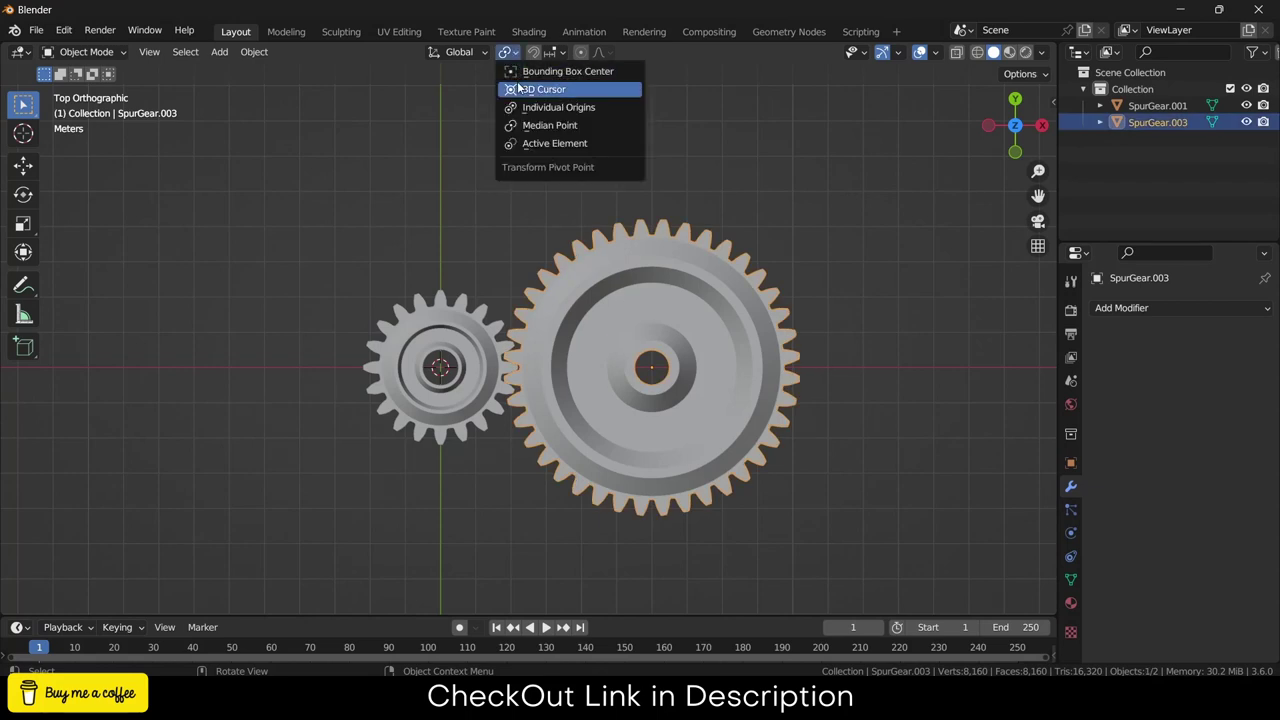
{"action": "left_click", "coordinate": [528, 91]}
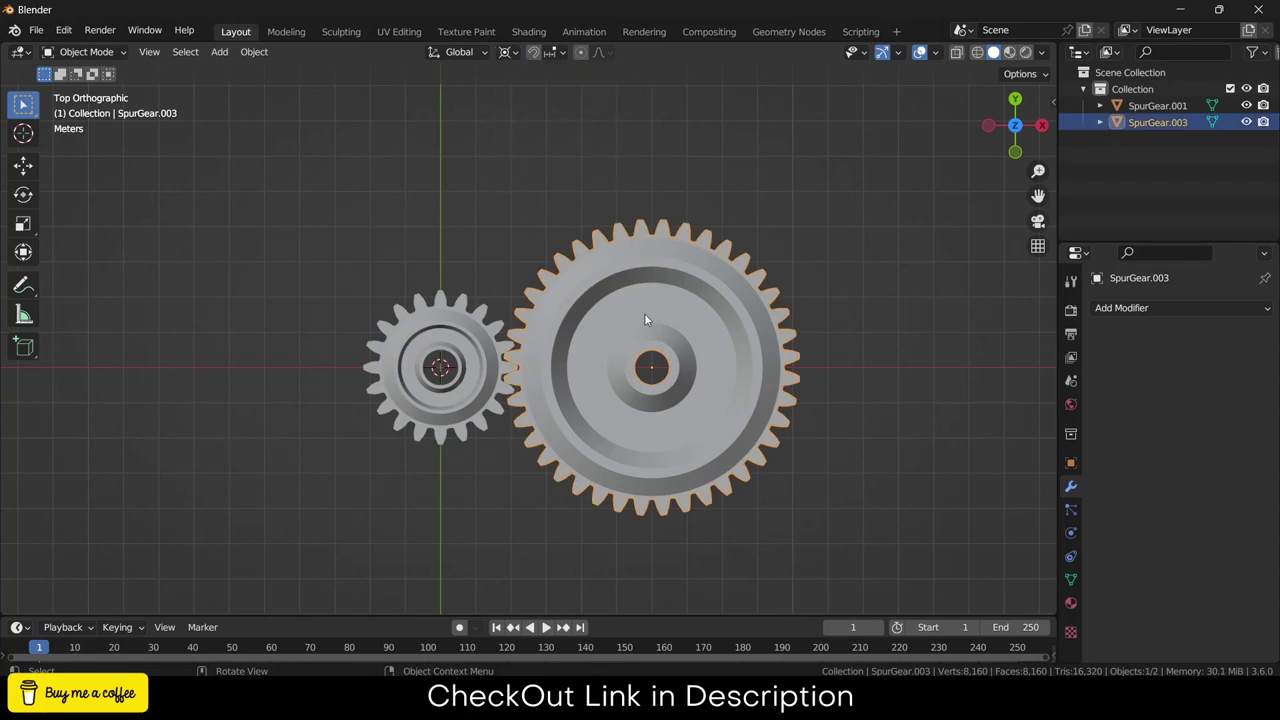
{"action": "key", "text": "shift+d"}
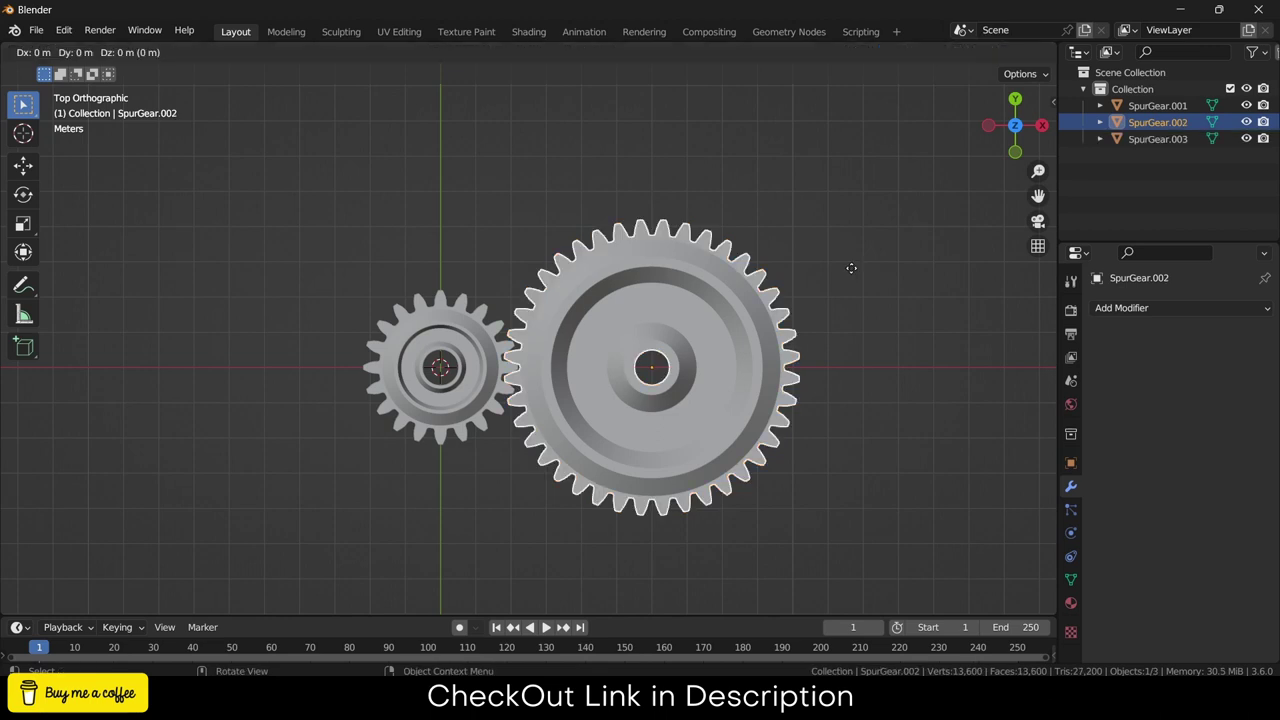
{"action": "key", "text": "r"}
{"action": "type", "text": "z"}
{"action": "type", "text": "120"}
{"action": "key", "text": "Return"}
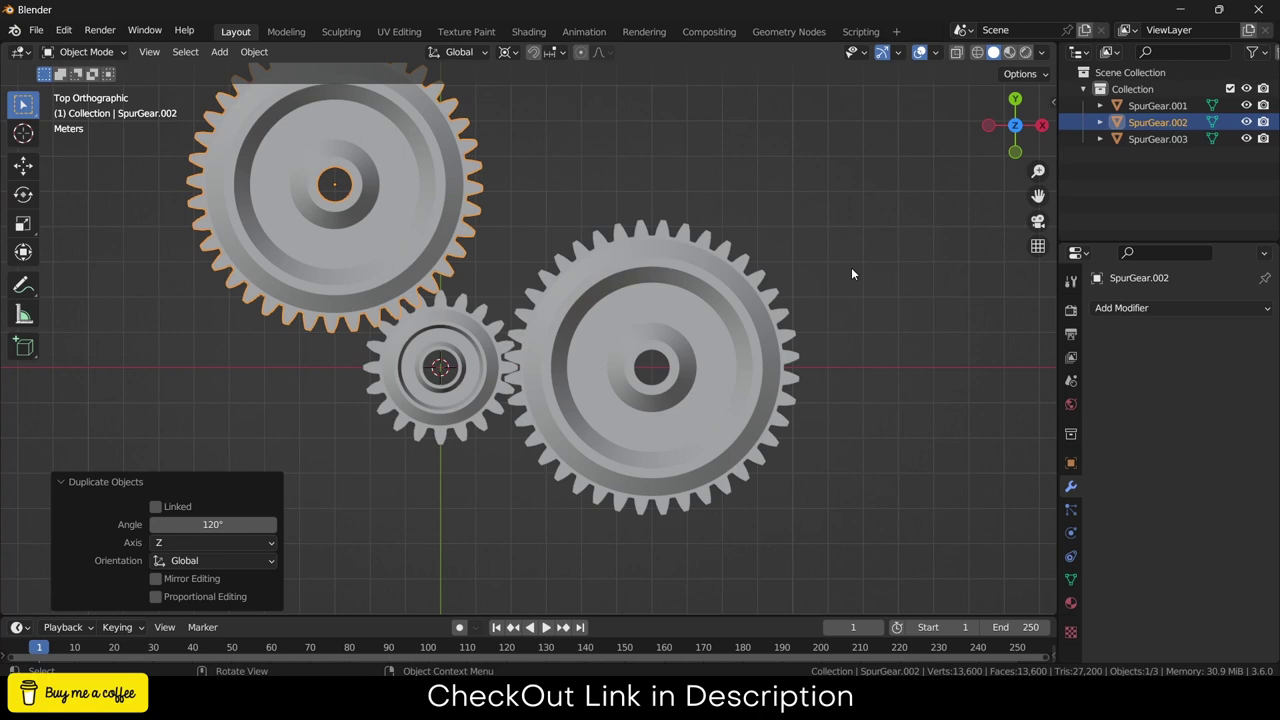
{"action": "key", "text": "shift+r"}
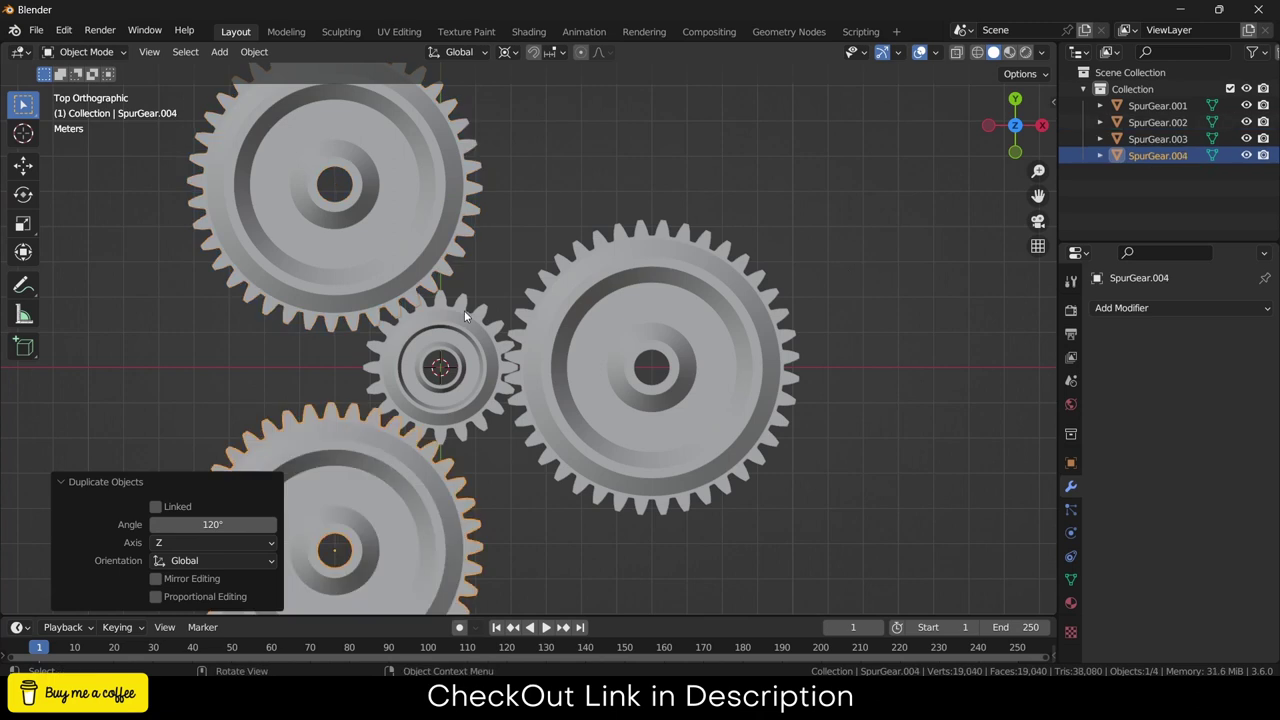
- With the pivot on Individual Origins, turn the top gear 3.06° so its teeth mesh
{"action": "scroll", "coordinate": [464, 310], "scroll_direction": "up", "scroll_amount": 3}
{"action": "middle_click_drag", "start_coordinate": [472, 249], "coordinate": [732, 242], "text": "shift"}
{"action": "left_click", "coordinate": [512, 52]}
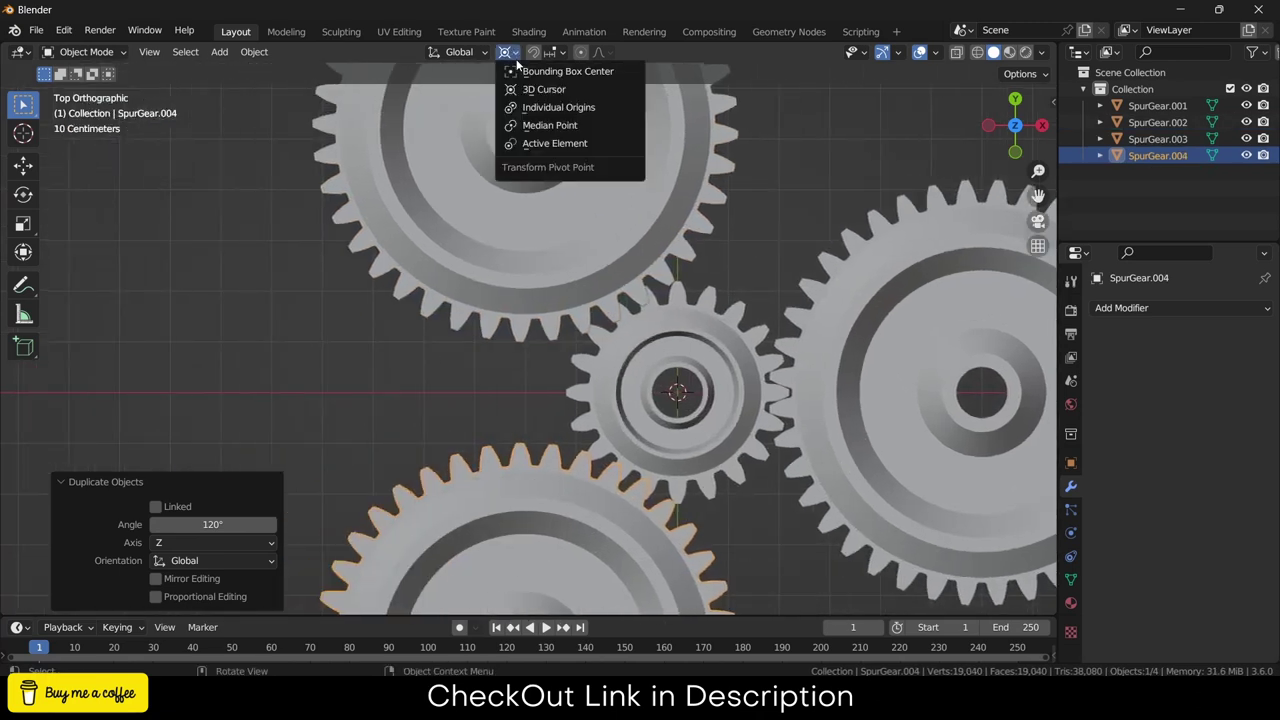
{"action": "left_click", "coordinate": [528, 108]}
{"action": "left_click", "coordinate": [702, 217]}
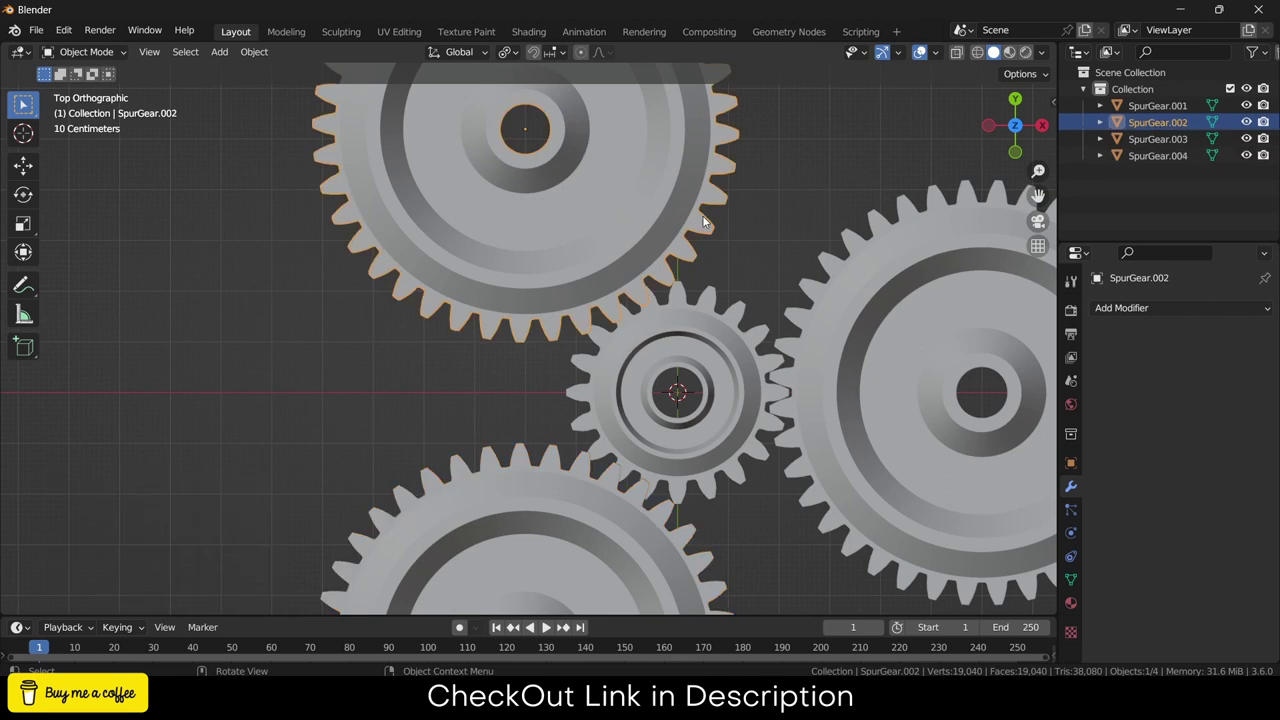
{"action": "key", "text": "r"}
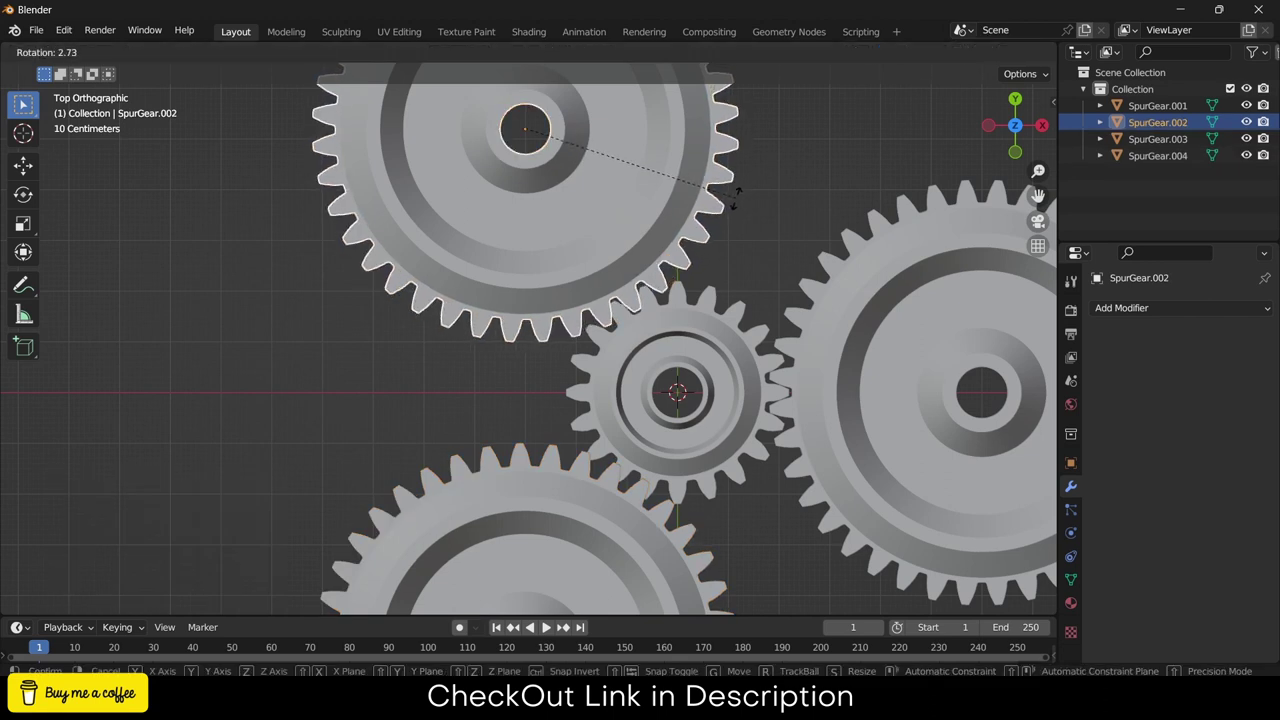
{"action": "left_click", "coordinate": [735, 197]}
{"action": "scroll", "coordinate": [609, 298], "scroll_direction": "up", "scroll_amount": 6}
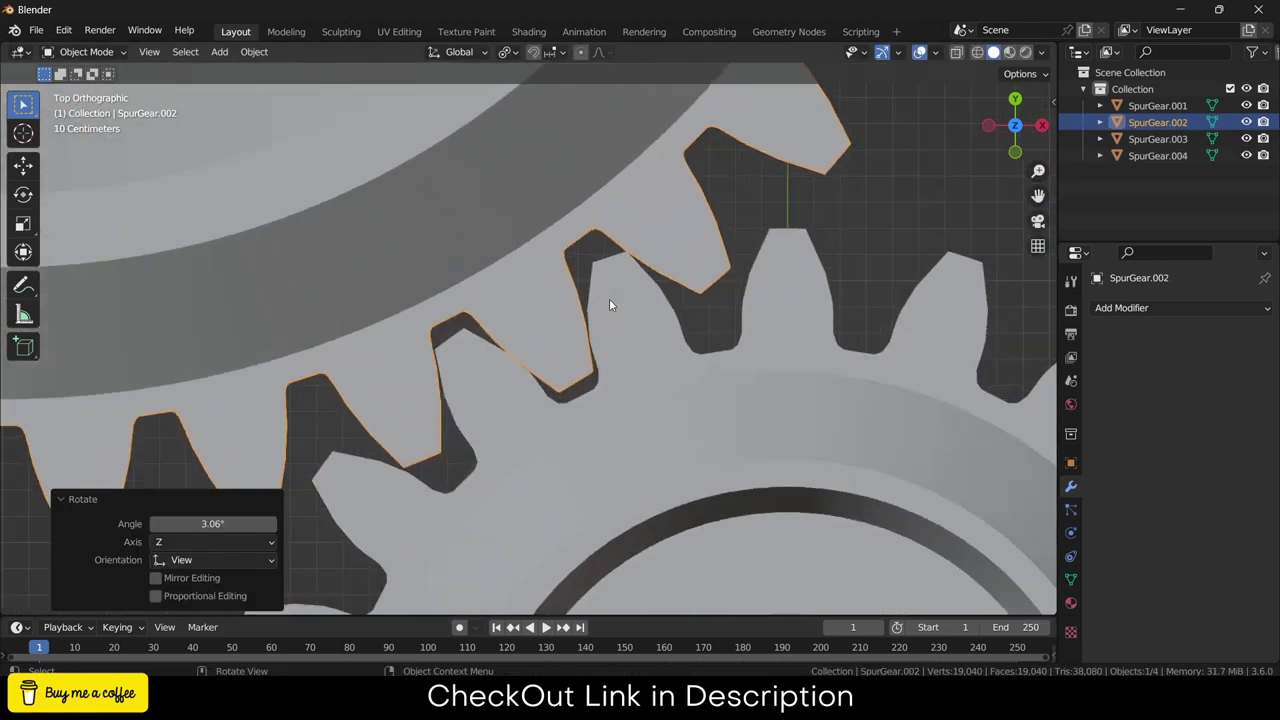
{"action": "left_click", "coordinate": [726, 297]}
- Turn the lower-left gear slightly so its teeth interlock with the small gear
{"action": "scroll", "coordinate": [667, 341], "scroll_direction": "up", "scroll_amount": 1}
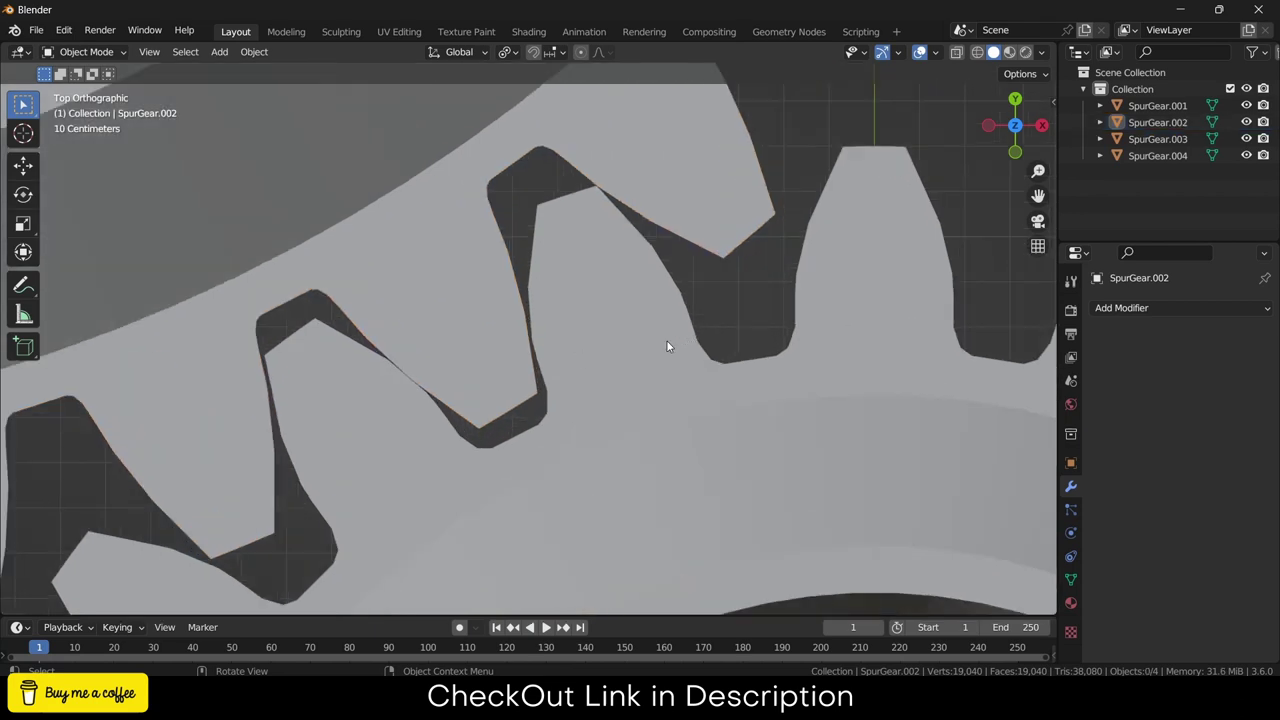
{"action": "scroll", "coordinate": [566, 366], "scroll_direction": "down", "scroll_amount": 3}
{"action": "scroll", "coordinate": [566, 373], "scroll_direction": "down", "scroll_amount": 4}
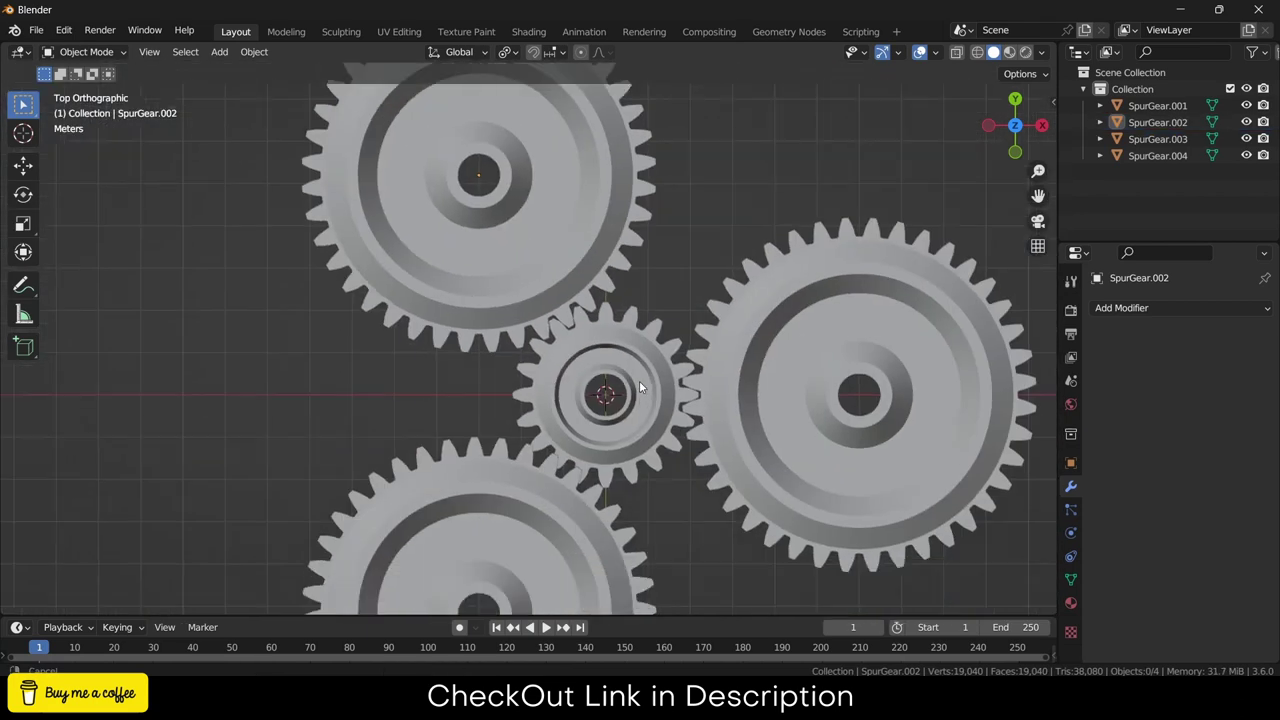
{"action": "scroll", "coordinate": [545, 390], "scroll_direction": "up", "scroll_amount": 4}
{"action": "left_click", "coordinate": [541, 398]}
{"action": "scroll", "coordinate": [658, 375], "scroll_direction": "up", "scroll_amount": 2}
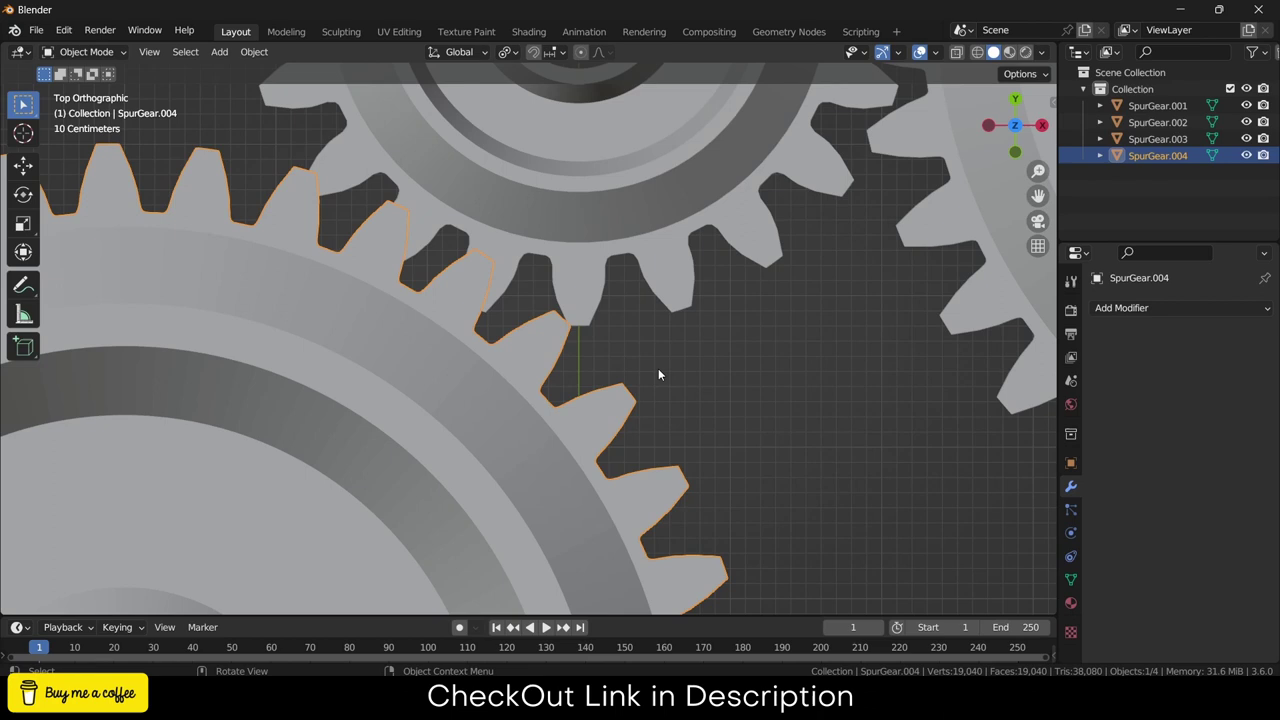
{"action": "key", "text": "r"}
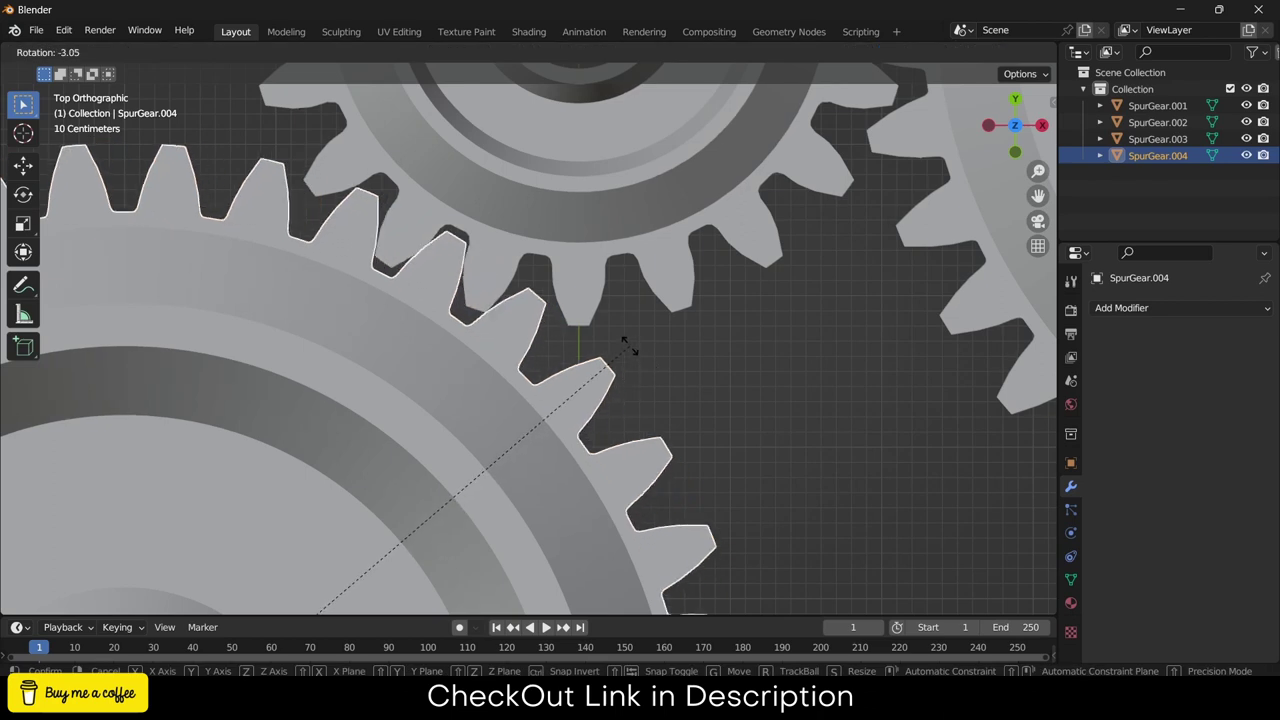
{"action": "left_click", "coordinate": [625, 345]}
{"action": "left_click", "coordinate": [670, 377]}
{"action": "scroll", "coordinate": [478, 352], "scroll_direction": "down", "scroll_amount": 5}
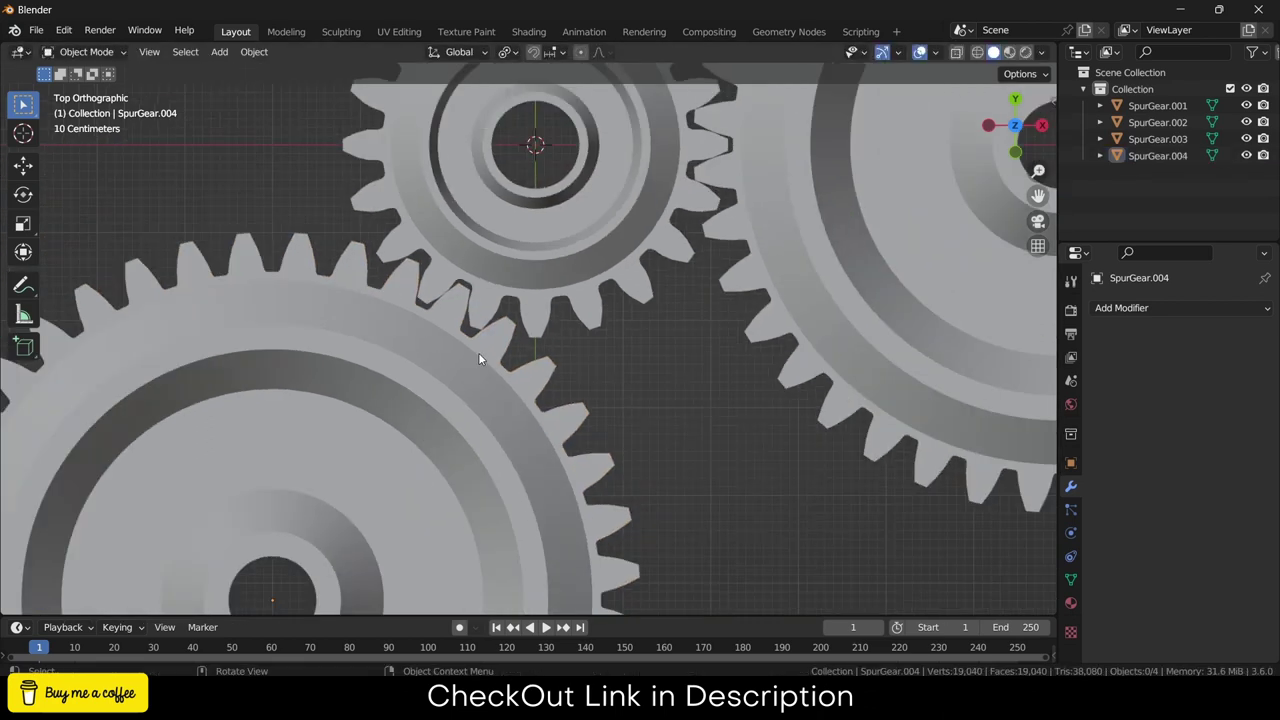
- Apply Rotation via Ctrl+A on the lower-left, right-hand and top gears, then view them in perspective
{"action": "left_click", "coordinate": [456, 397]}
{"action": "key", "text": "ctrl+a"}
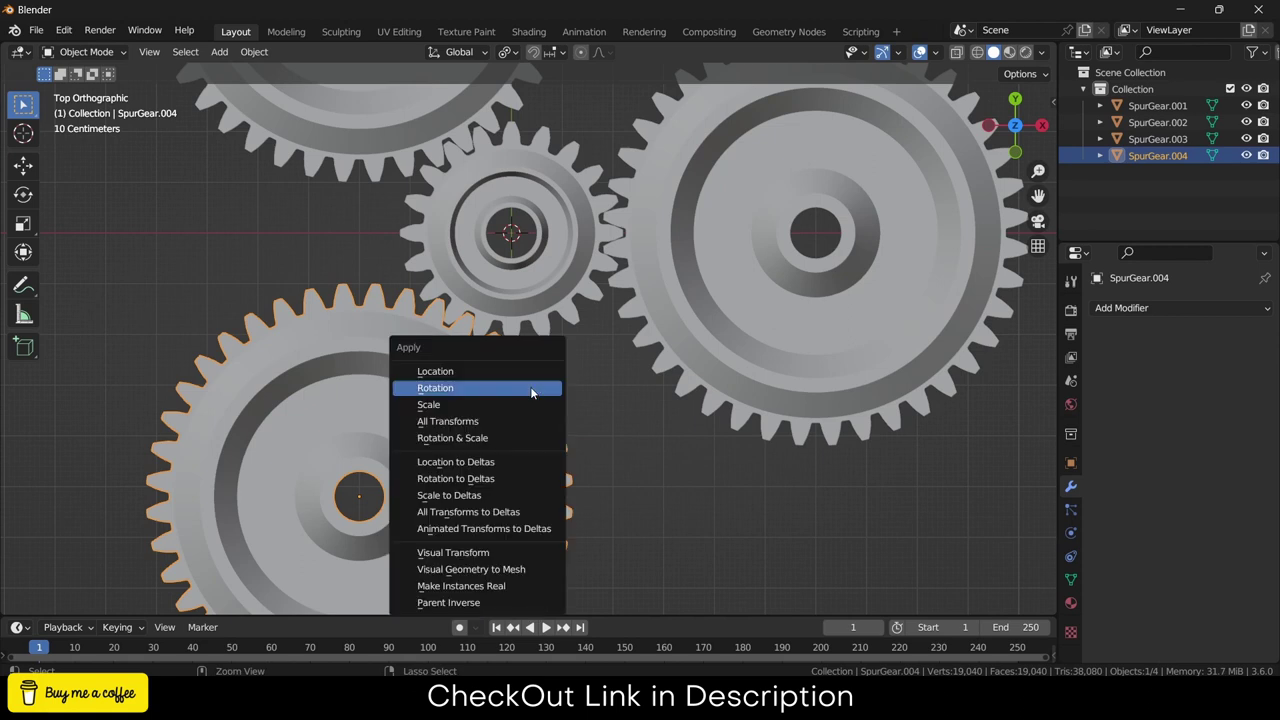
{"action": "left_click", "coordinate": [532, 386]}
{"action": "left_click", "coordinate": [774, 294]}
{"action": "key", "text": "ctrl+a"}
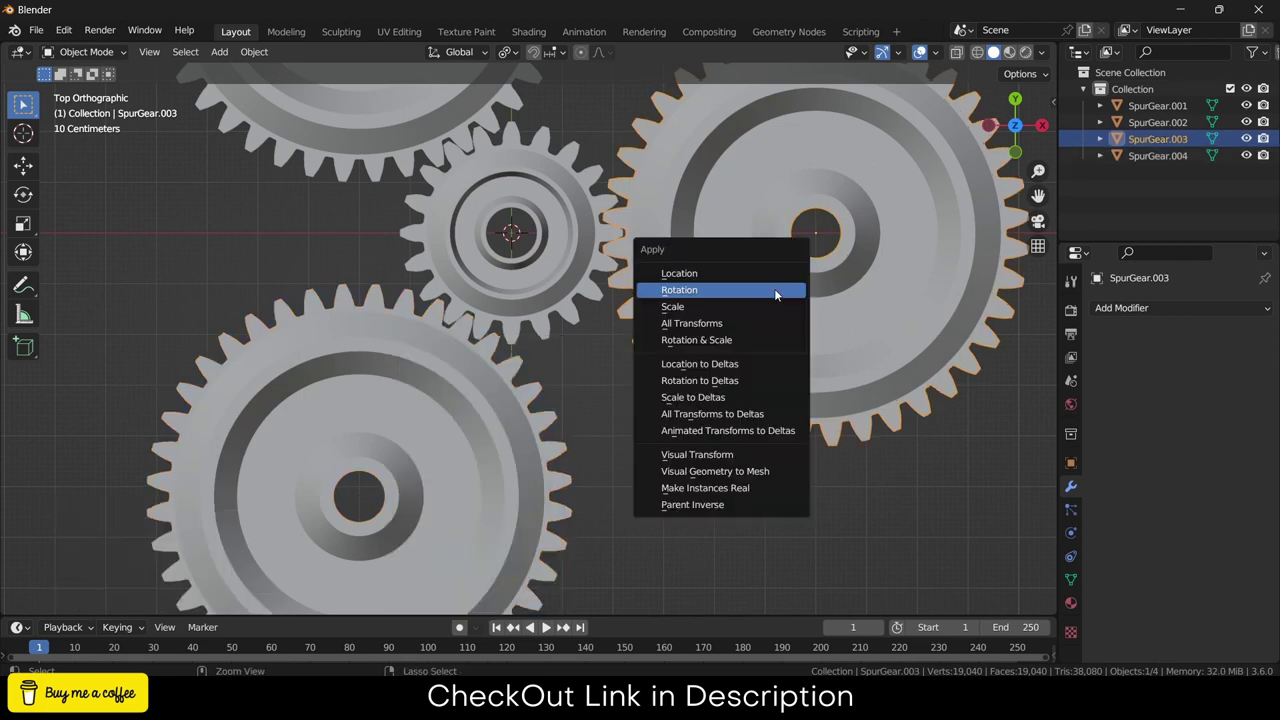
{"action": "left_click", "coordinate": [776, 289]}
{"action": "left_click", "coordinate": [389, 108]}
{"action": "key", "text": "ctrl+a"}
{"action": "left_click", "coordinate": [389, 108]}
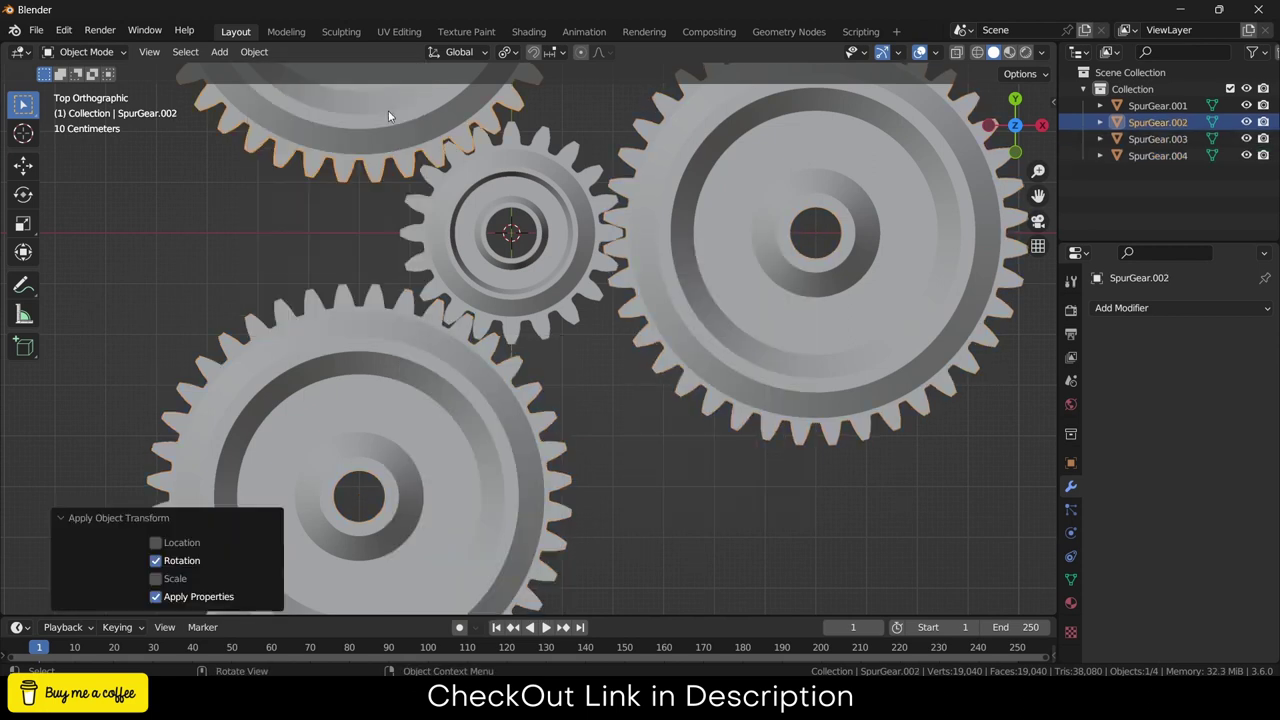
{"action": "scroll", "coordinate": [516, 284], "scroll_direction": "down", "scroll_amount": 3}
{"action": "middle_click_drag", "start_coordinate": [516, 284], "coordinate": [555, 192]}
{"action": "scroll", "coordinate": [555, 192], "scroll_direction": "up", "scroll_amount": 3}
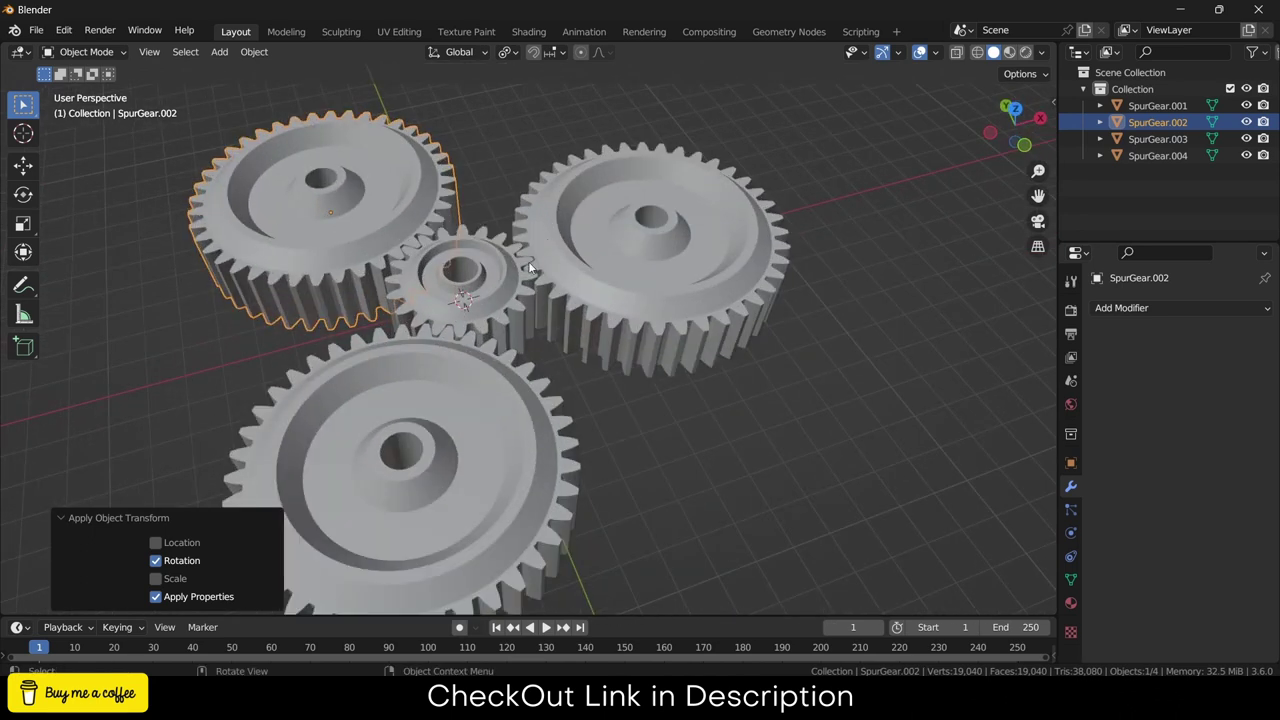
{"action": "left_click", "coordinate": [760, 370]}
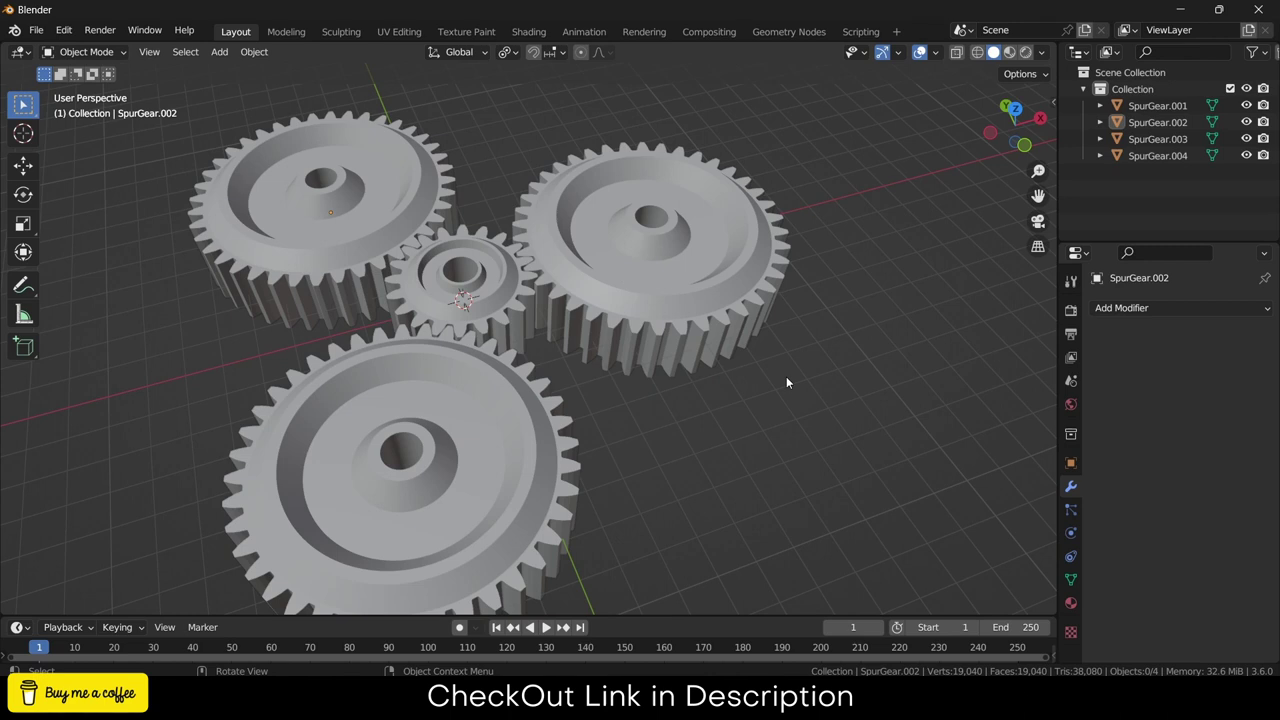
- Show the Object transform values and check each gear's rotation, ending on SpurGear.003
{"action": "left_click", "coordinate": [565, 282]}
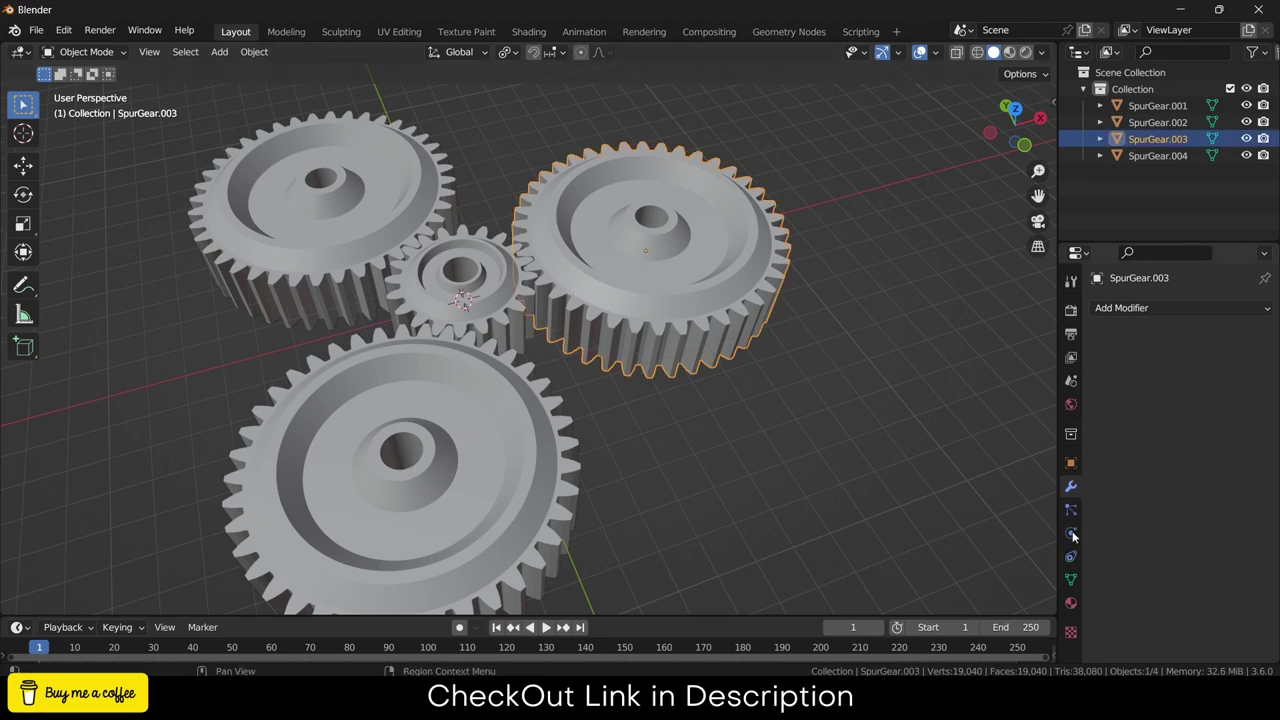
{"action": "left_click", "coordinate": [1071, 465]}
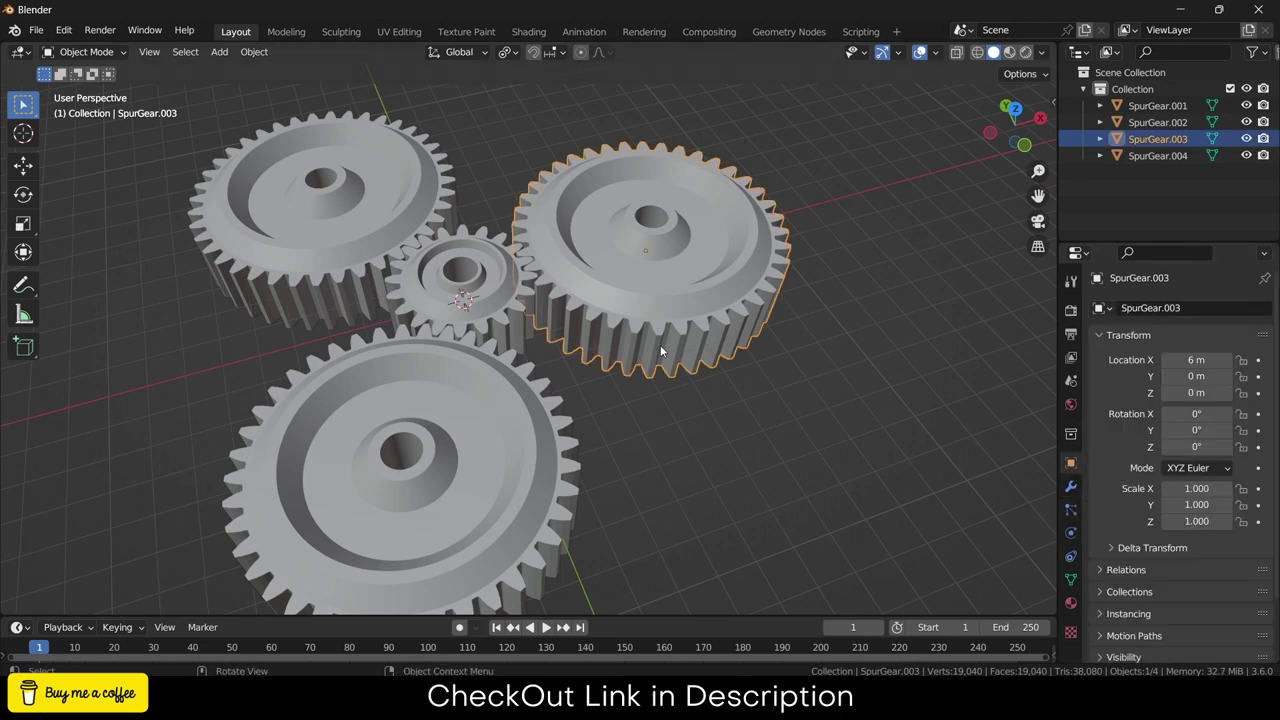
{"action": "left_click", "coordinate": [315, 226]}
{"action": "left_click", "coordinate": [422, 480]}
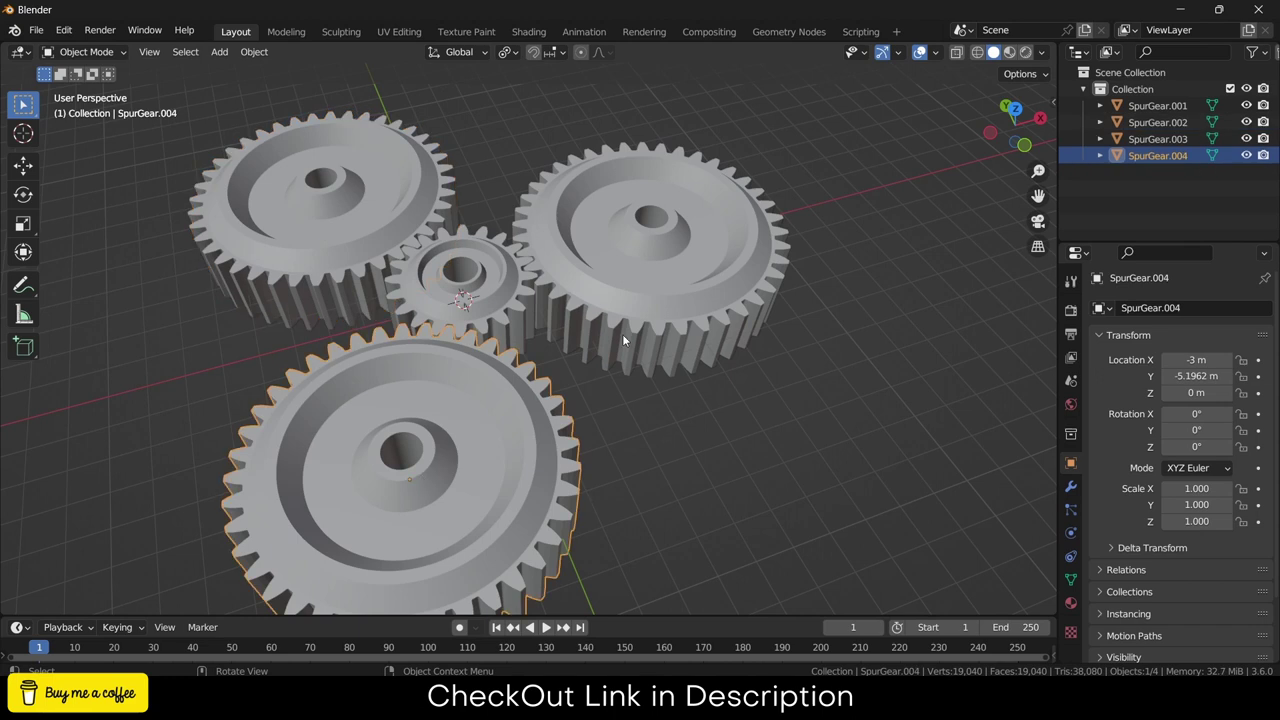
{"action": "left_click", "coordinate": [637, 325]}
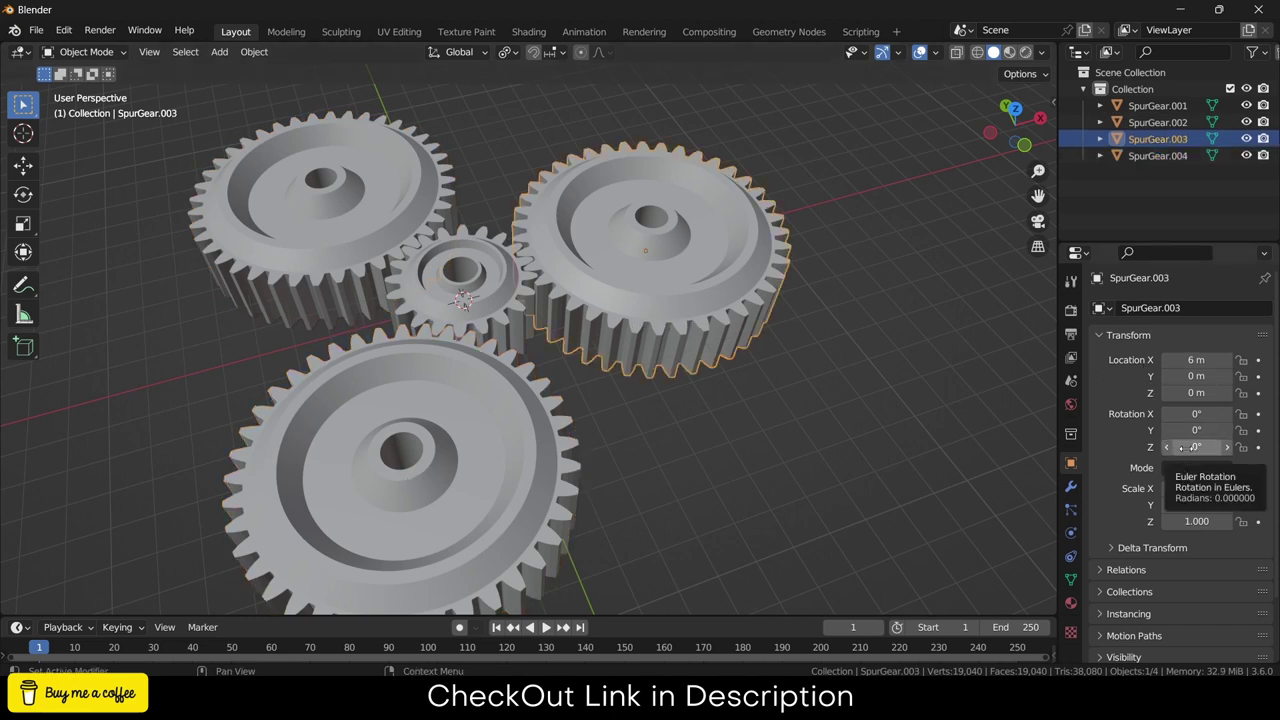
{"action": "left_click", "coordinate": [505, 298]}
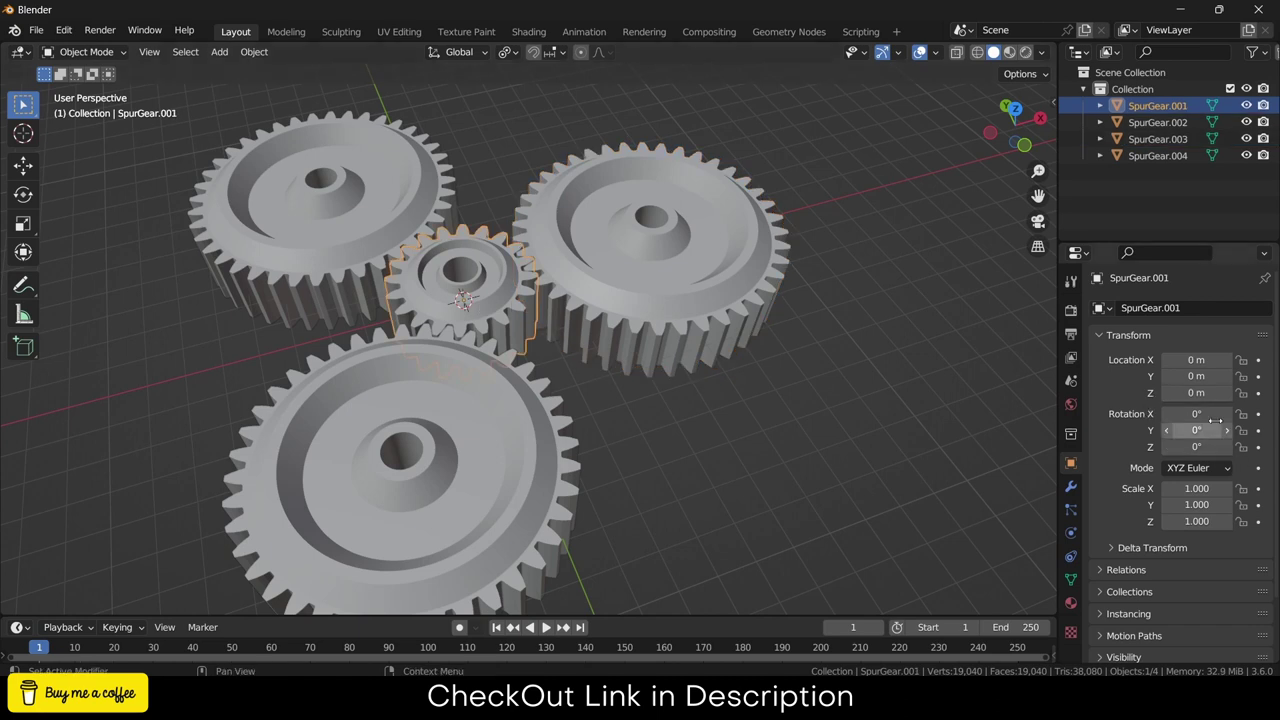
{"action": "left_click", "coordinate": [683, 281]}
{"action": "left_click", "coordinate": [388, 208]}
{"action": "left_click", "coordinate": [490, 487]}
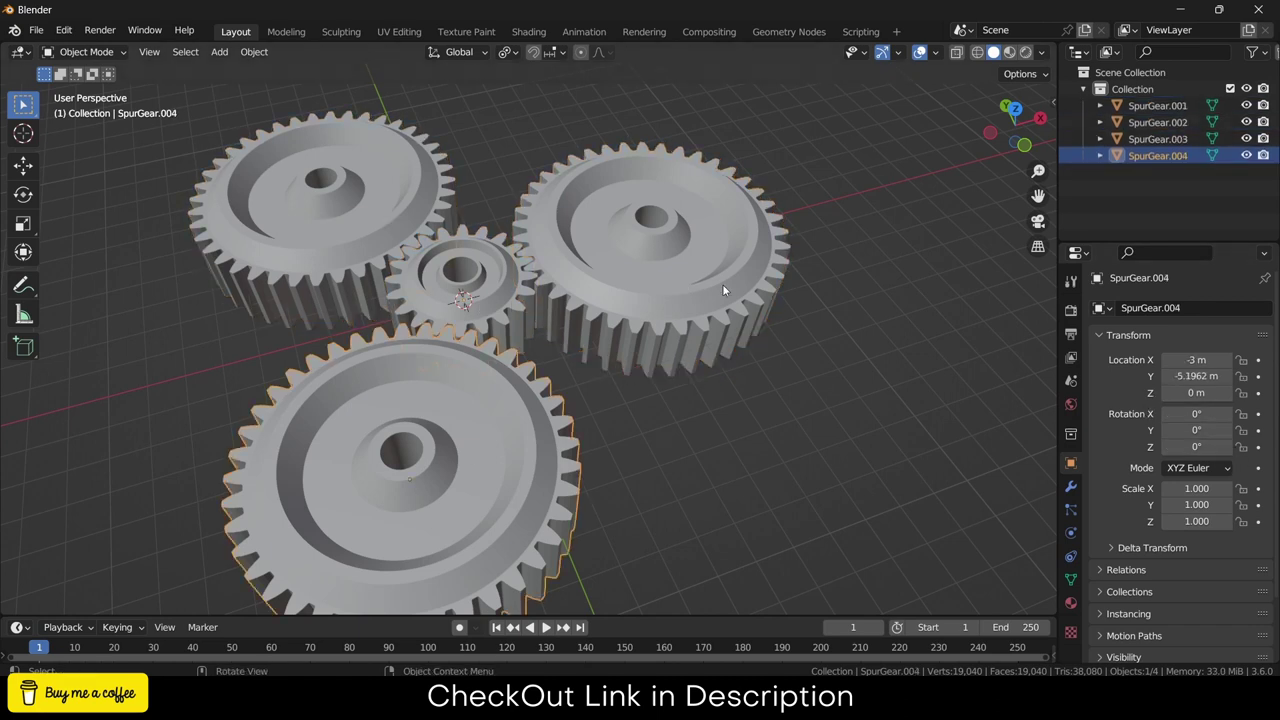
{"action": "left_click", "coordinate": [722, 284]}
- Apply SpurGear.003's rotation with Ctrl+A so it reads 0° on every axis
{"action": "key", "text": "ctrl+a"}
{"action": "left_click", "coordinate": [705, 296]}
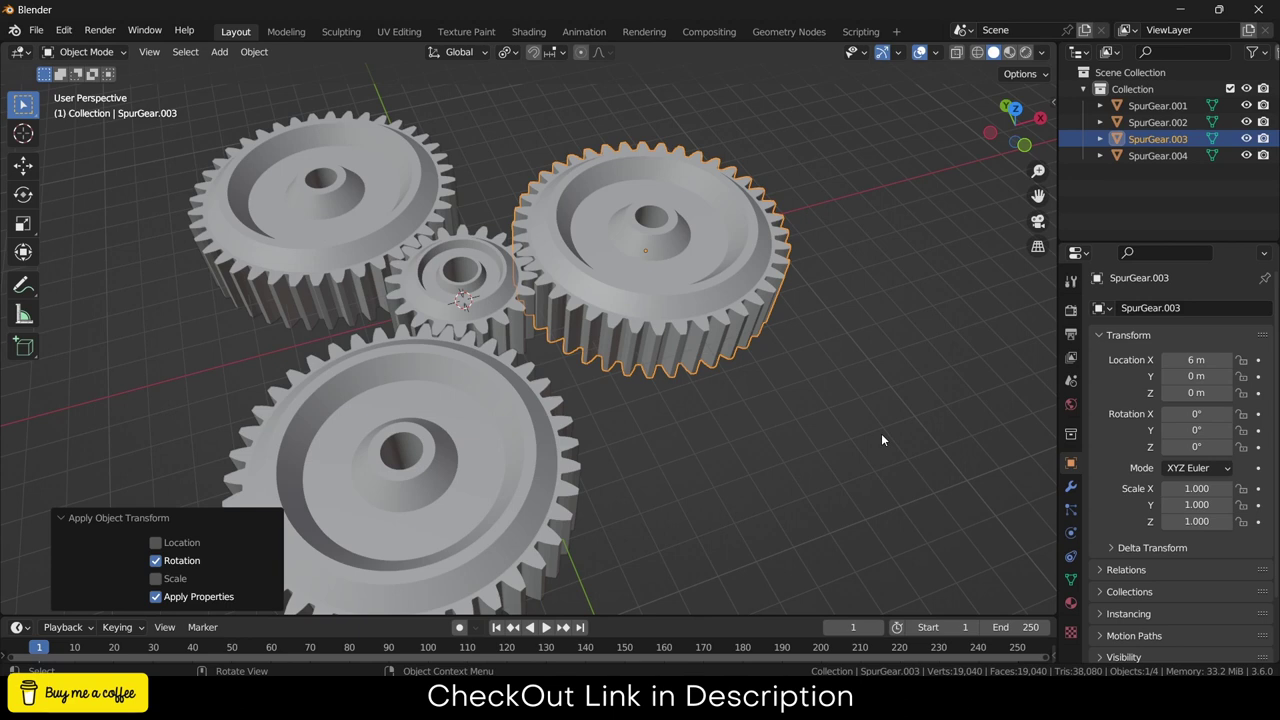
{"action": "left_click", "coordinate": [830, 407]}
{"action": "key", "text": "ctrl+z"}
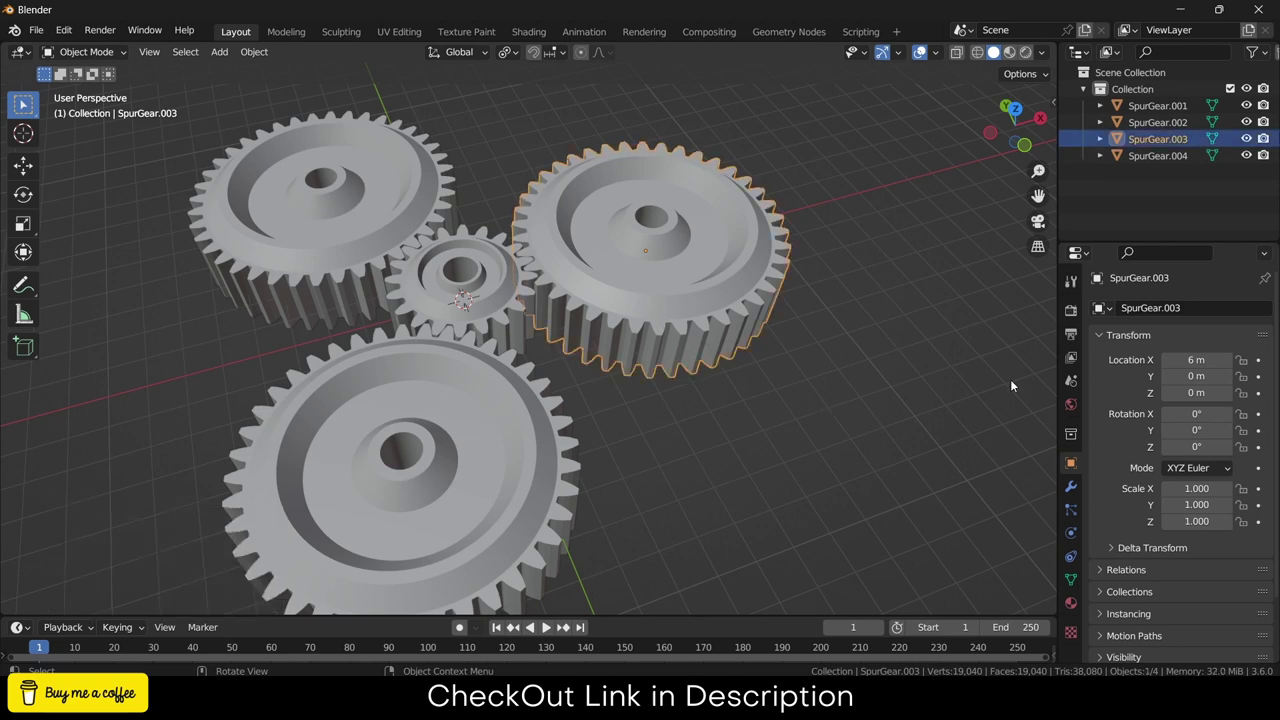
- Add a driver to SpurGear.003's Z rotation and turn the lower area into the Drivers editor
{"action": "right_click", "coordinate": [1172, 446]}
{"action": "left_click", "coordinate": [1159, 424]}
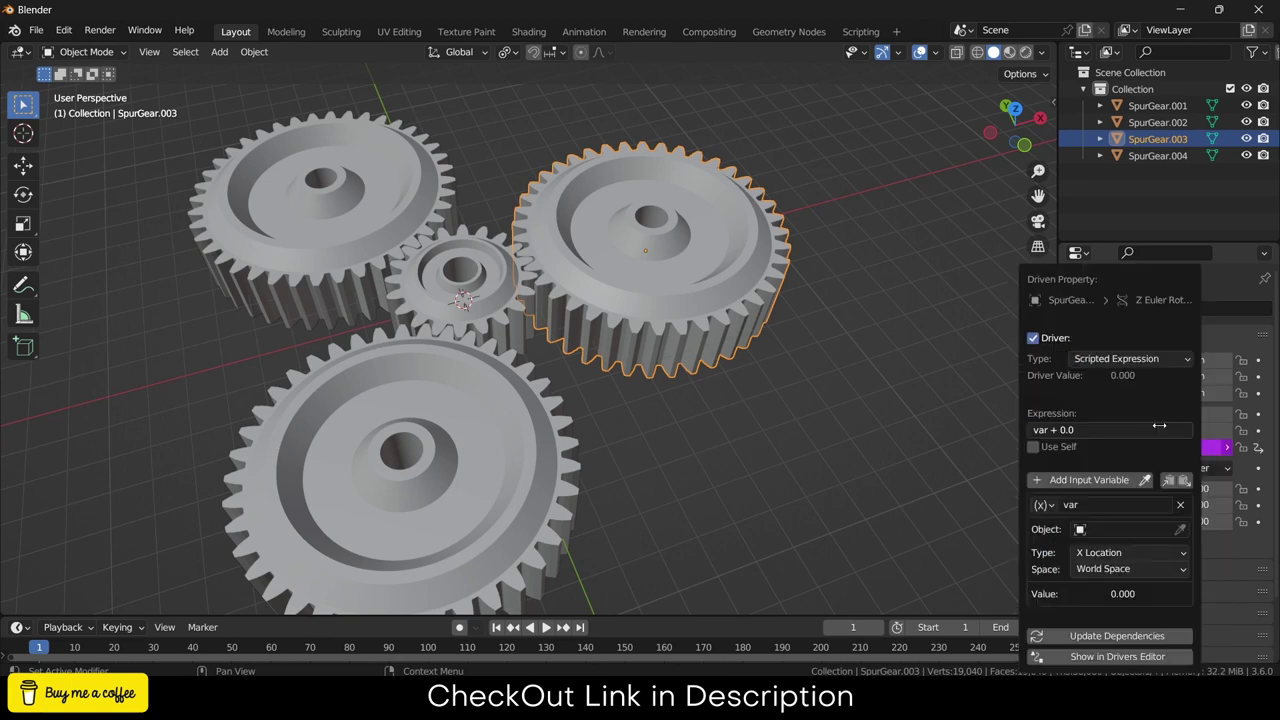
{"action": "left_click", "coordinate": [687, 530]}
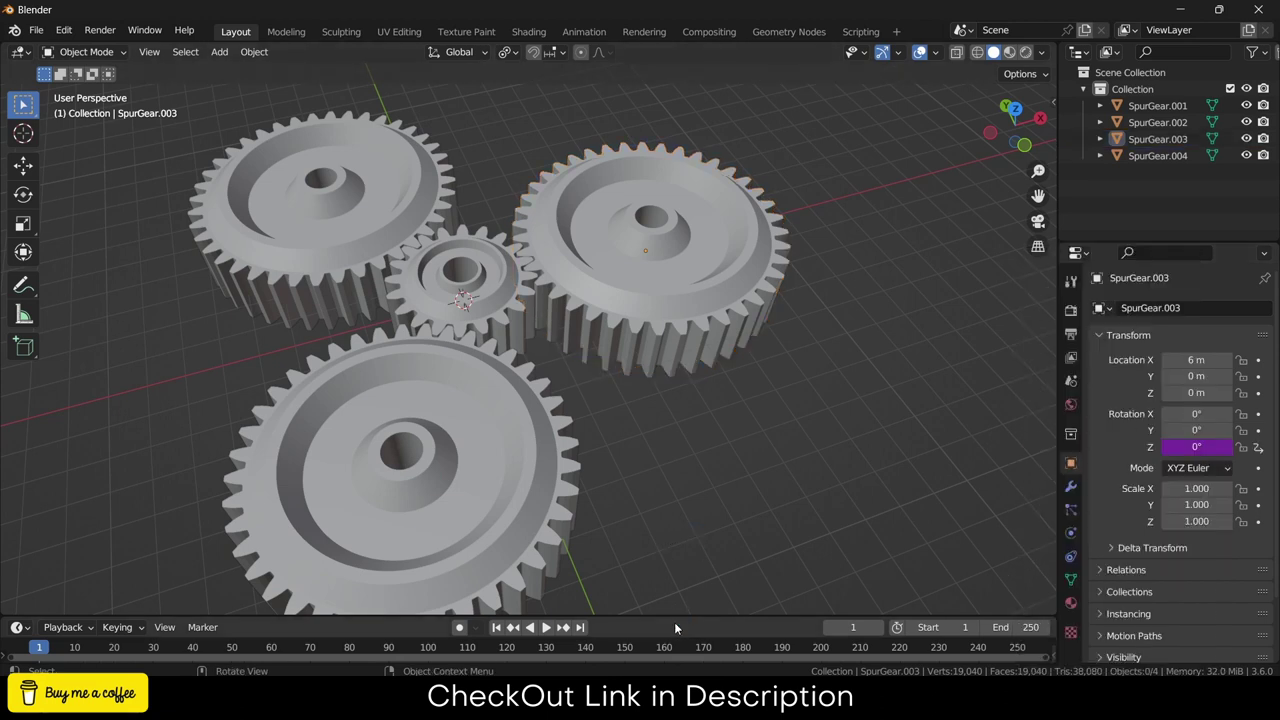
{"action": "left_click_drag", "start_coordinate": [674, 618], "coordinate": [674, 414]}
{"action": "left_click", "coordinate": [18, 424]}
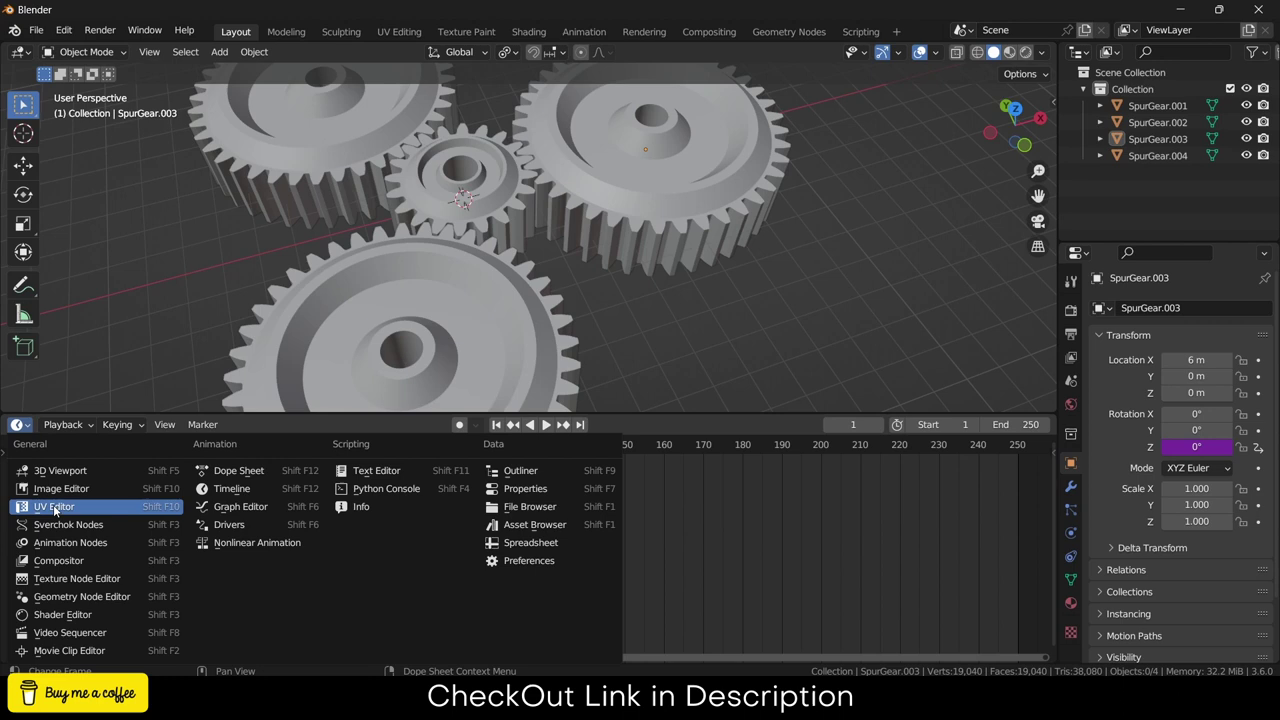
{"action": "left_click", "coordinate": [229, 524]}
- Point the driver at the gear's Z Rotation with expression -20/40*var, then test by turning the small gear
{"action": "left_click", "coordinate": [629, 158]}
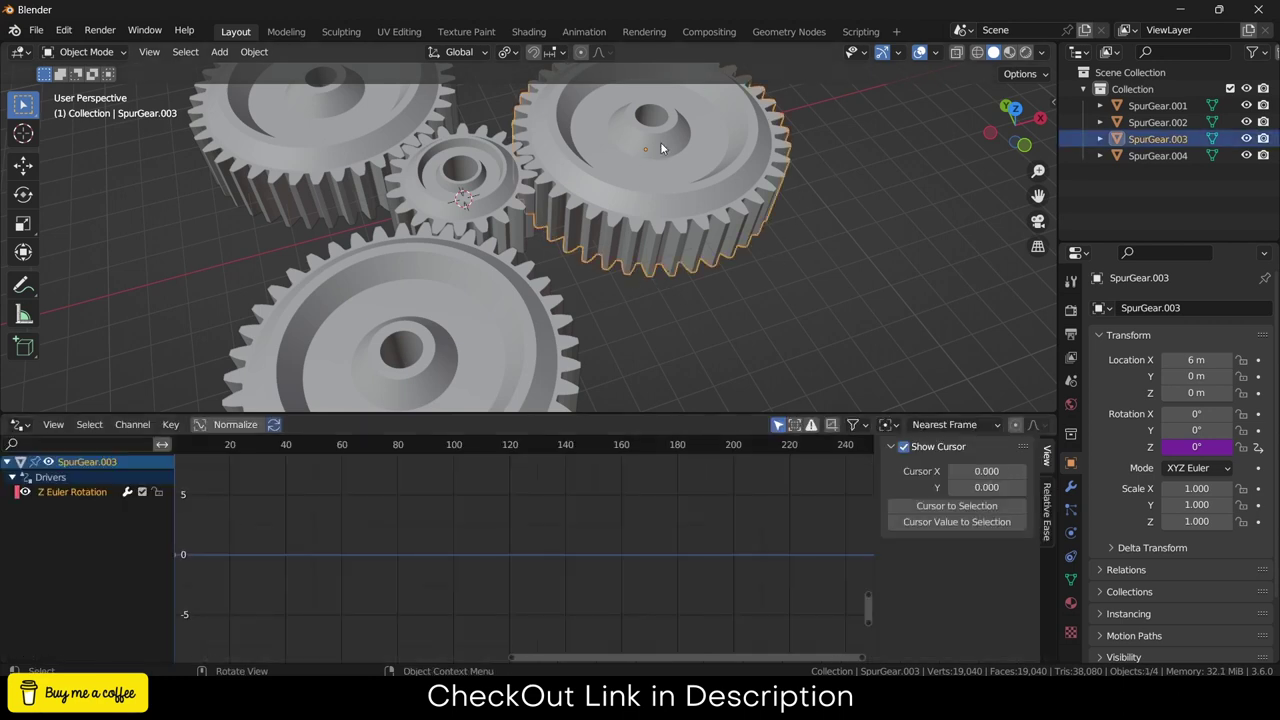
{"action": "left_click", "coordinate": [62, 494]}
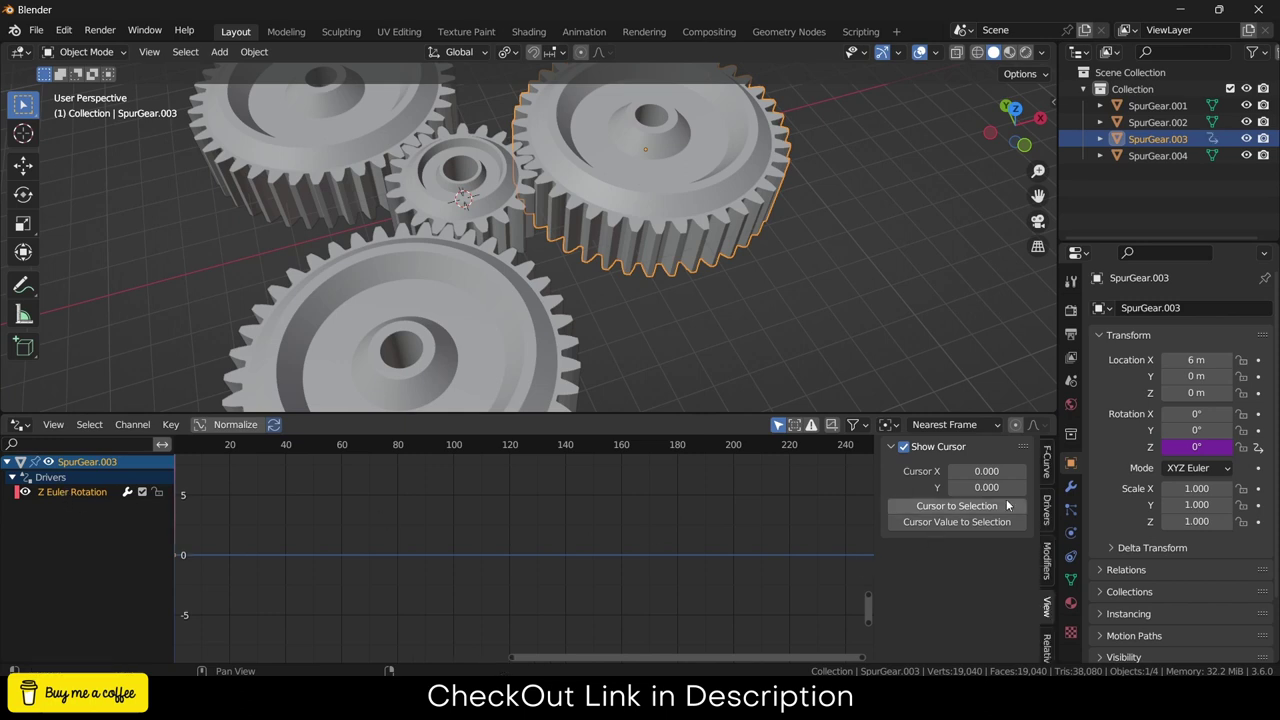
{"action": "left_click", "coordinate": [1047, 507]}
{"action": "scroll", "coordinate": [1016, 541], "scroll_direction": "down", "scroll_amount": 4}
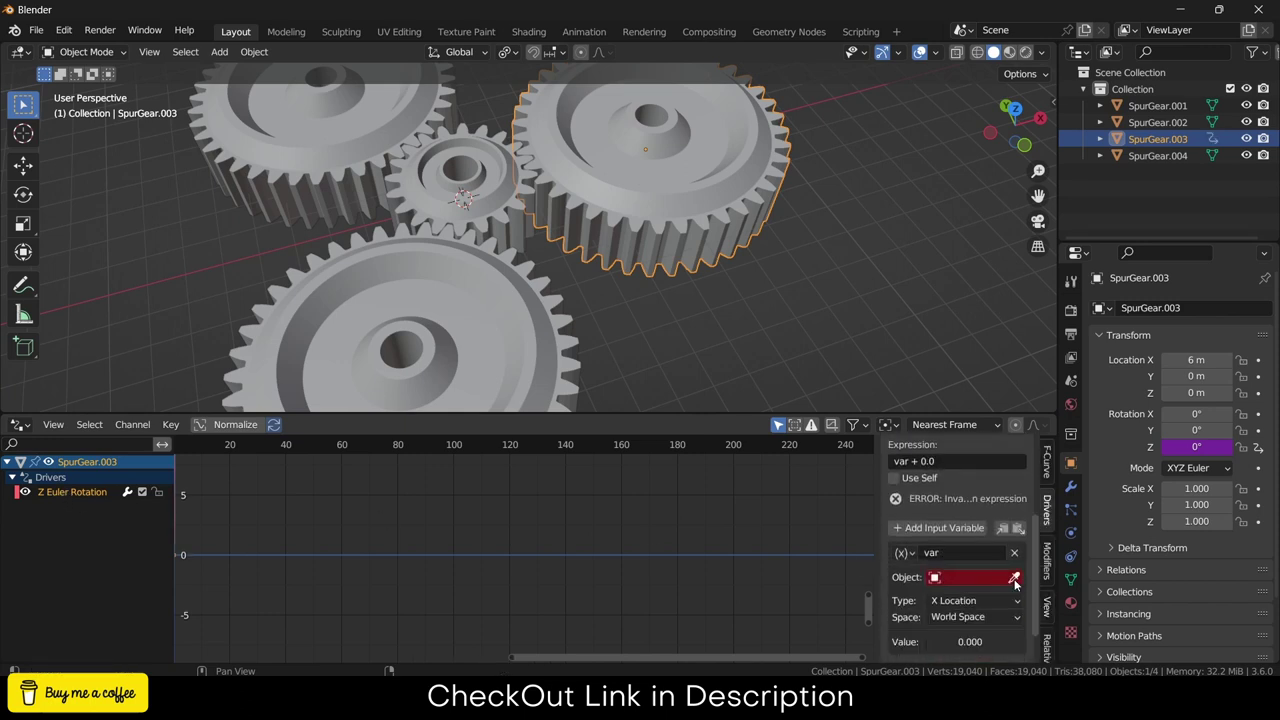
{"action": "left_click", "coordinate": [1013, 576]}
{"action": "left_click", "coordinate": [462, 192]}
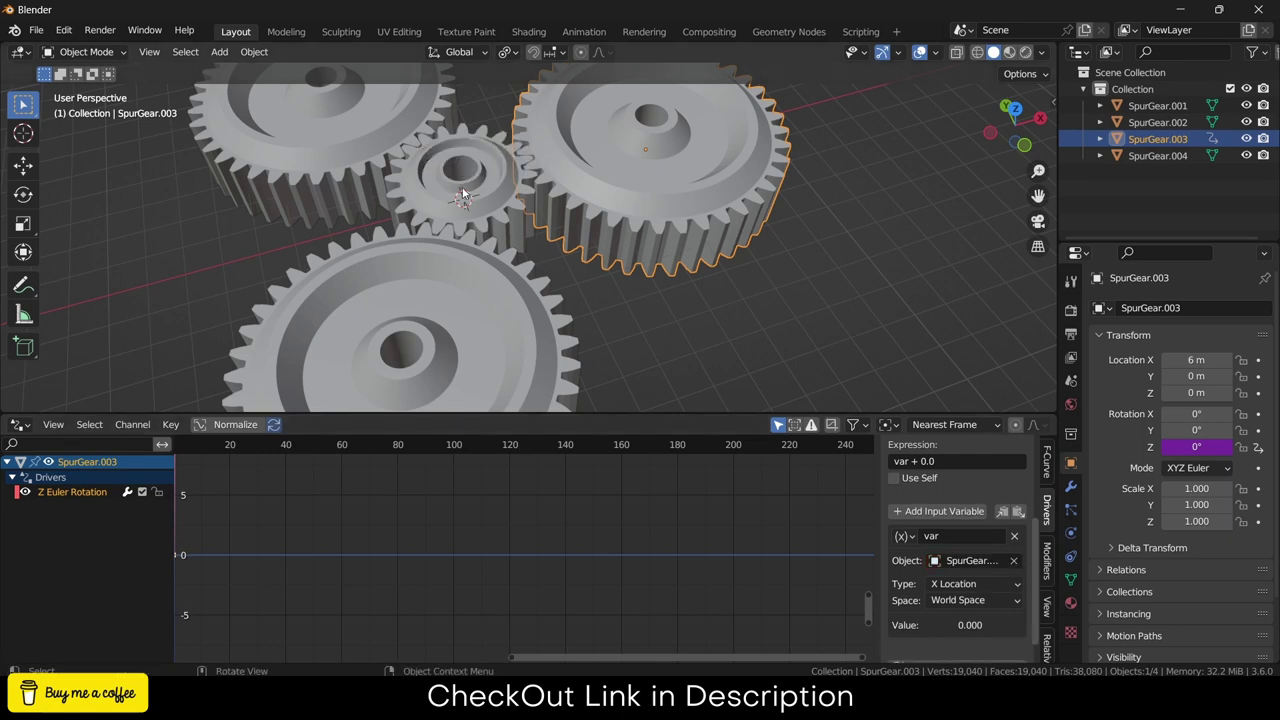
{"action": "left_click", "coordinate": [984, 584]}
{"action": "left_click", "coordinate": [976, 466]}
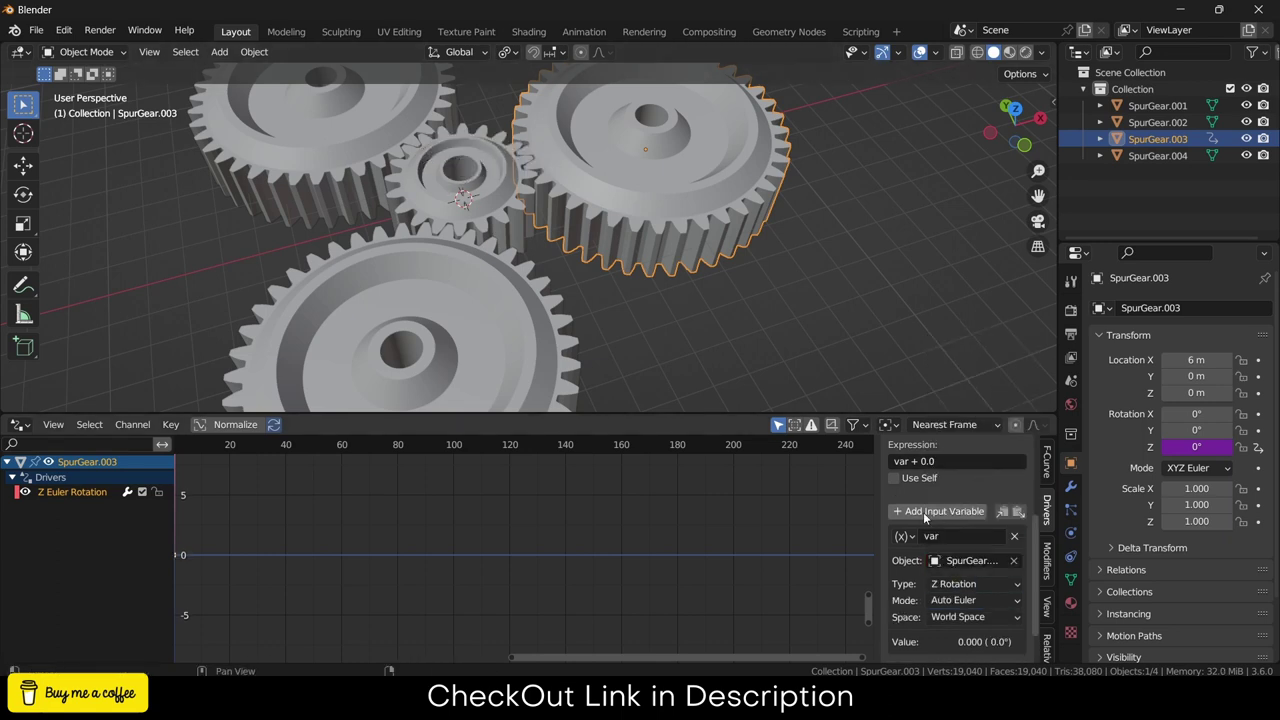
{"action": "scroll", "coordinate": [921, 473], "scroll_direction": "up", "scroll_amount": 1}
{"action": "left_click", "coordinate": [935, 488]}
{"action": "key", "text": "BackSpace"}
{"action": "key", "text": "BackSpace"}
{"action": "key", "text": "BackSpace"}
{"action": "key", "text": "BackSpace"}
{"action": "key", "text": "BackSpace"}
{"action": "key", "text": "BackSpace"}
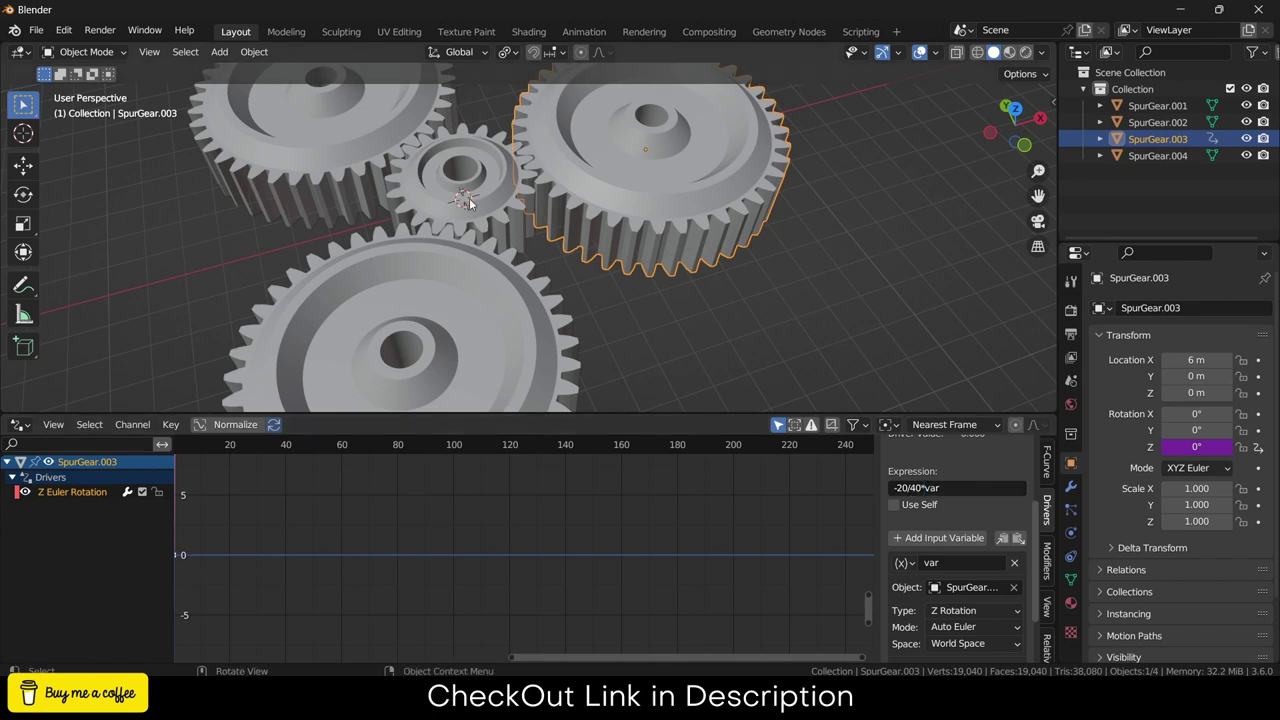
{"action": "left_click", "coordinate": [919, 298]}
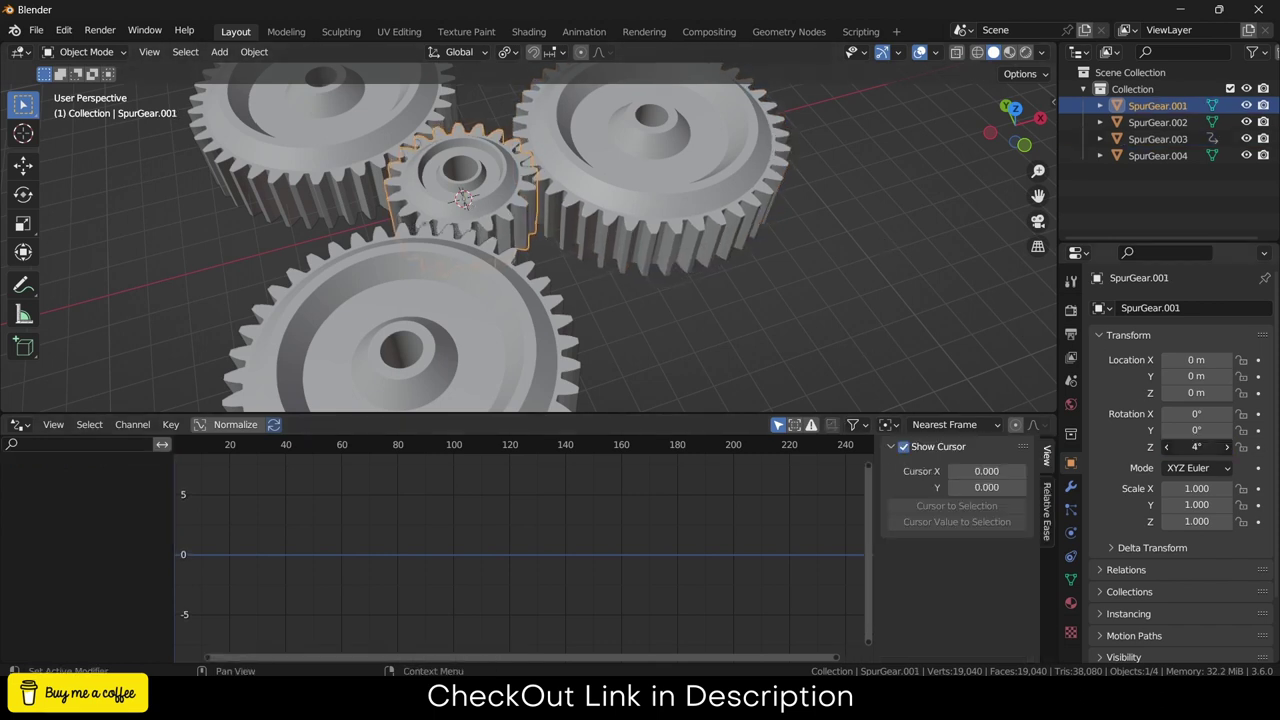
{"action": "left_click_drag", "start_coordinate": [1196, 446], "coordinate": [1250, 446]}
- Reset the small gear's Z rotation to 0° and enlarge the 3D view
{"action": "left_click", "coordinate": [1197, 446]}
{"action": "type", "text": "0"}
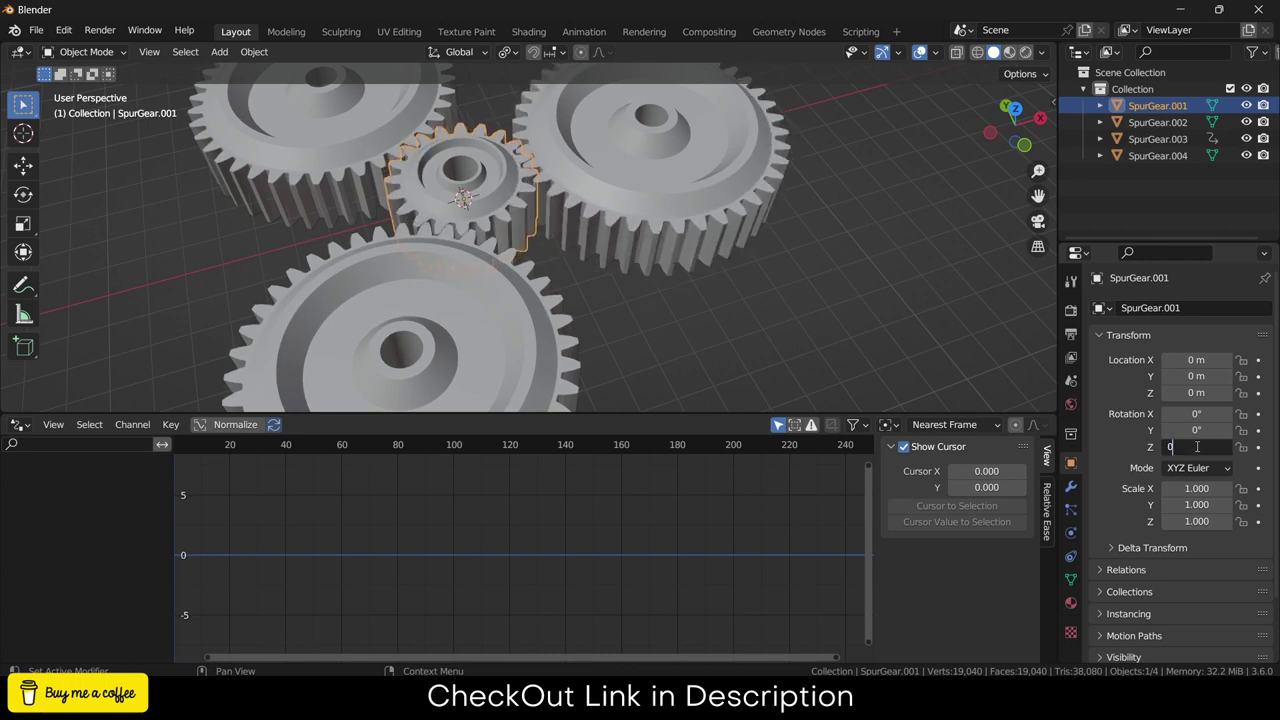
{"action": "key", "text": "Return"}
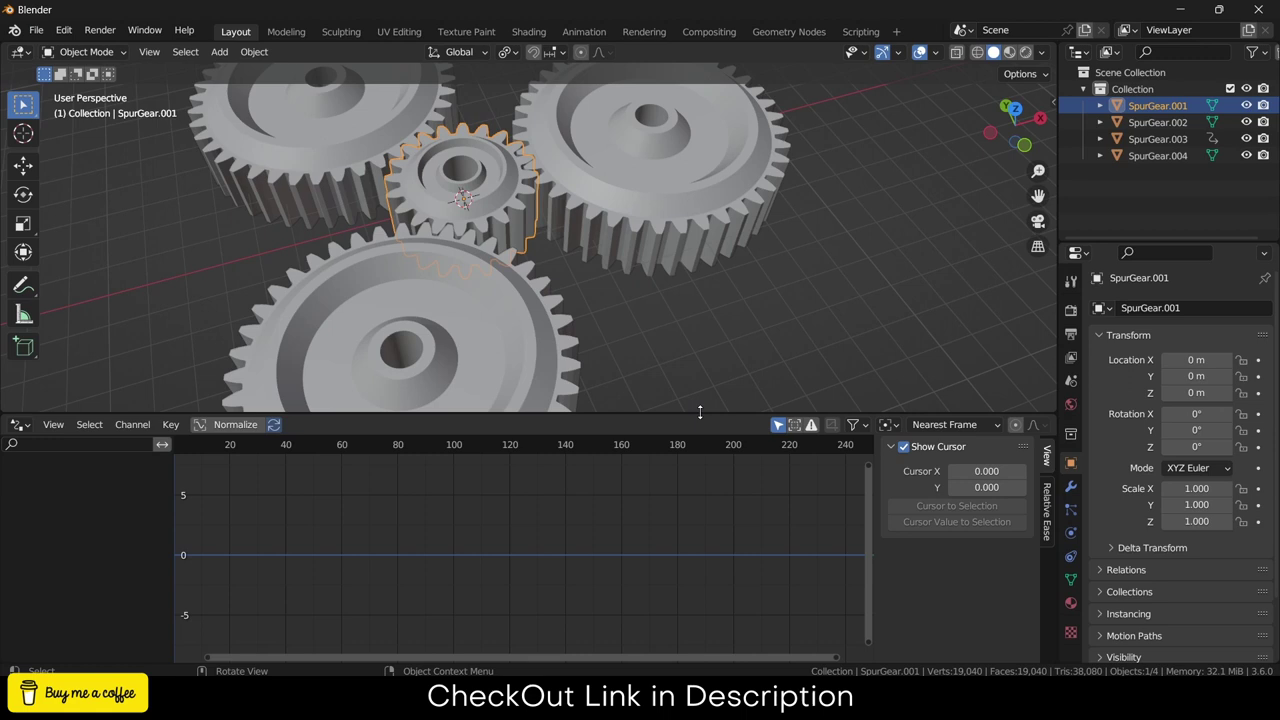
{"action": "left_click_drag", "start_coordinate": [699, 413], "coordinate": [652, 565]}
{"action": "middle_click_drag", "start_coordinate": [646, 467], "coordinate": [700, 340], "text": "shift"}
- Copy SpurGear.003's Z-rotation driver and try pasting it into SpurGear.002's Z rotation field
{"action": "left_click", "coordinate": [681, 190]}
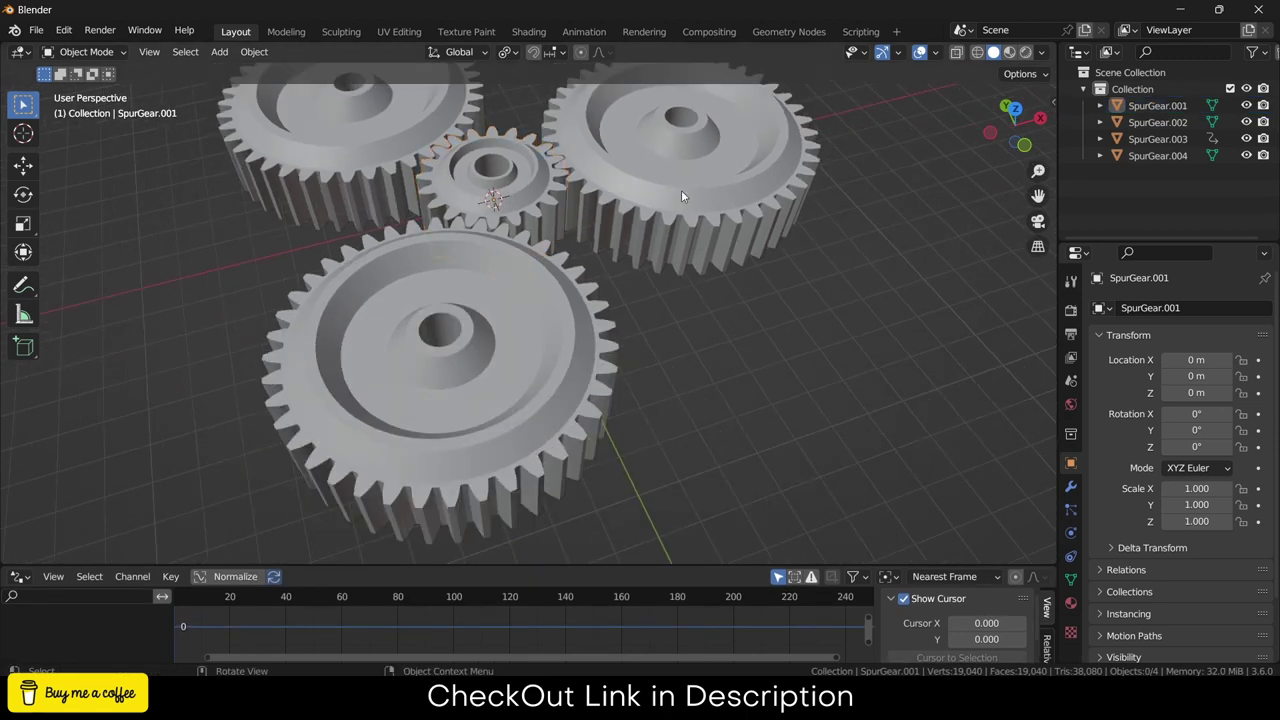
{"action": "right_click", "coordinate": [1196, 446]}
{"action": "left_click", "coordinate": [1155, 405]}
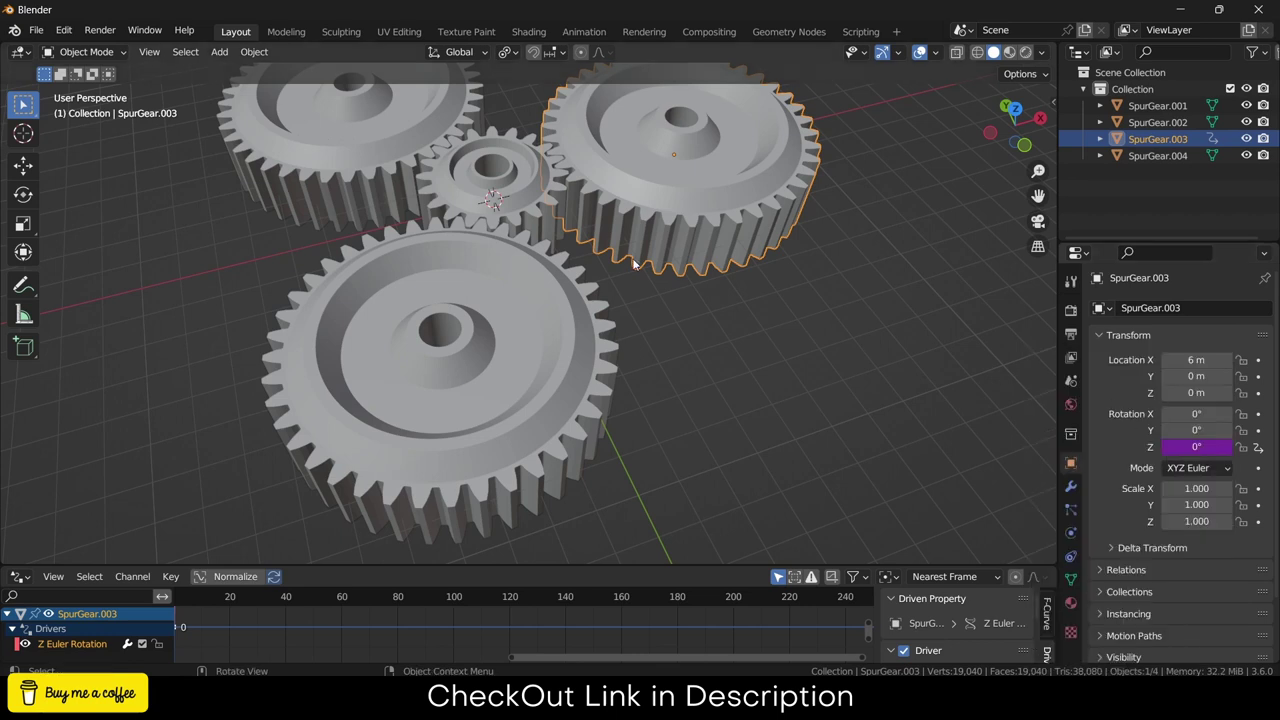
{"action": "left_click", "coordinate": [391, 150]}
{"action": "double_click", "coordinate": [1211, 449]}
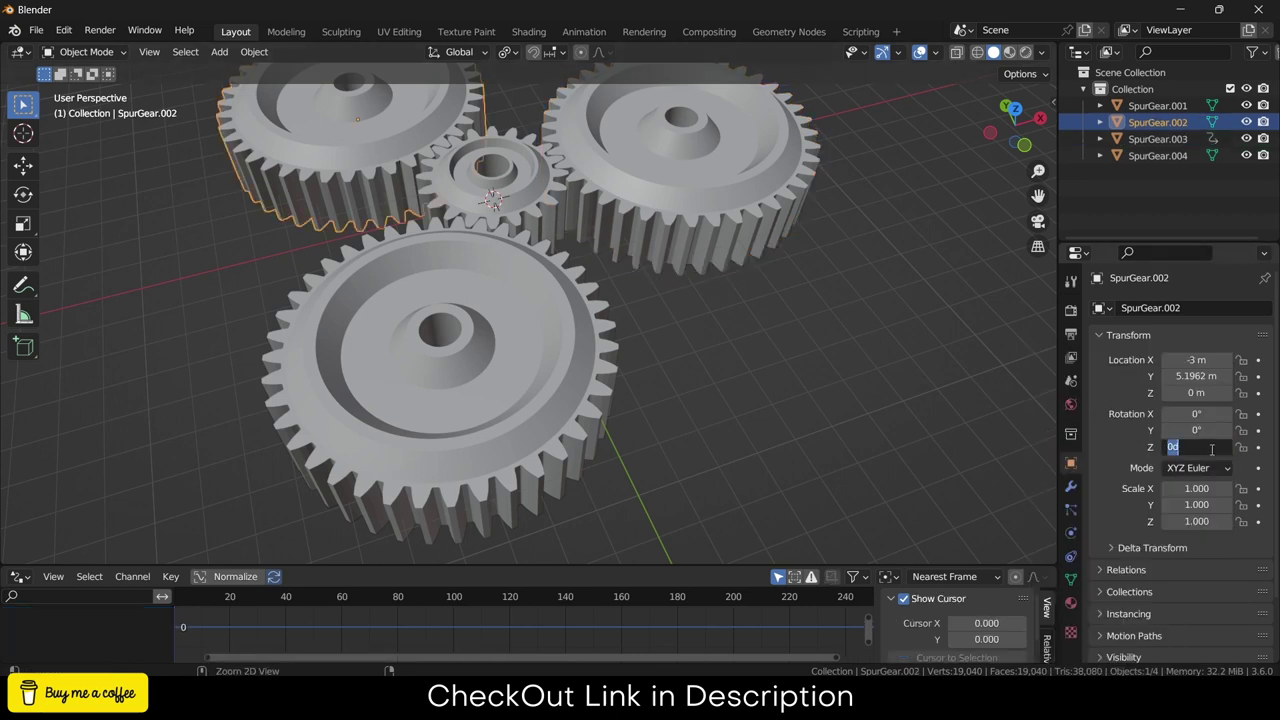
{"action": "key", "text": "ctrl+v"}
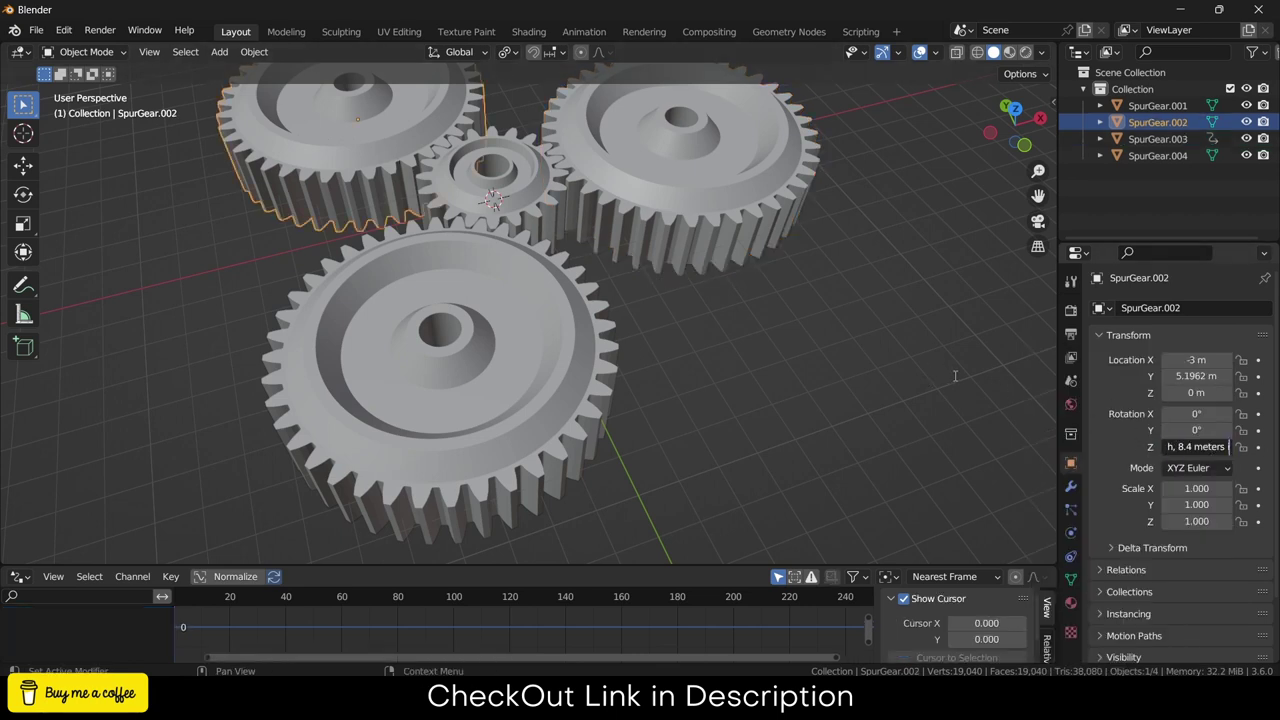
{"action": "key", "text": "Return"}
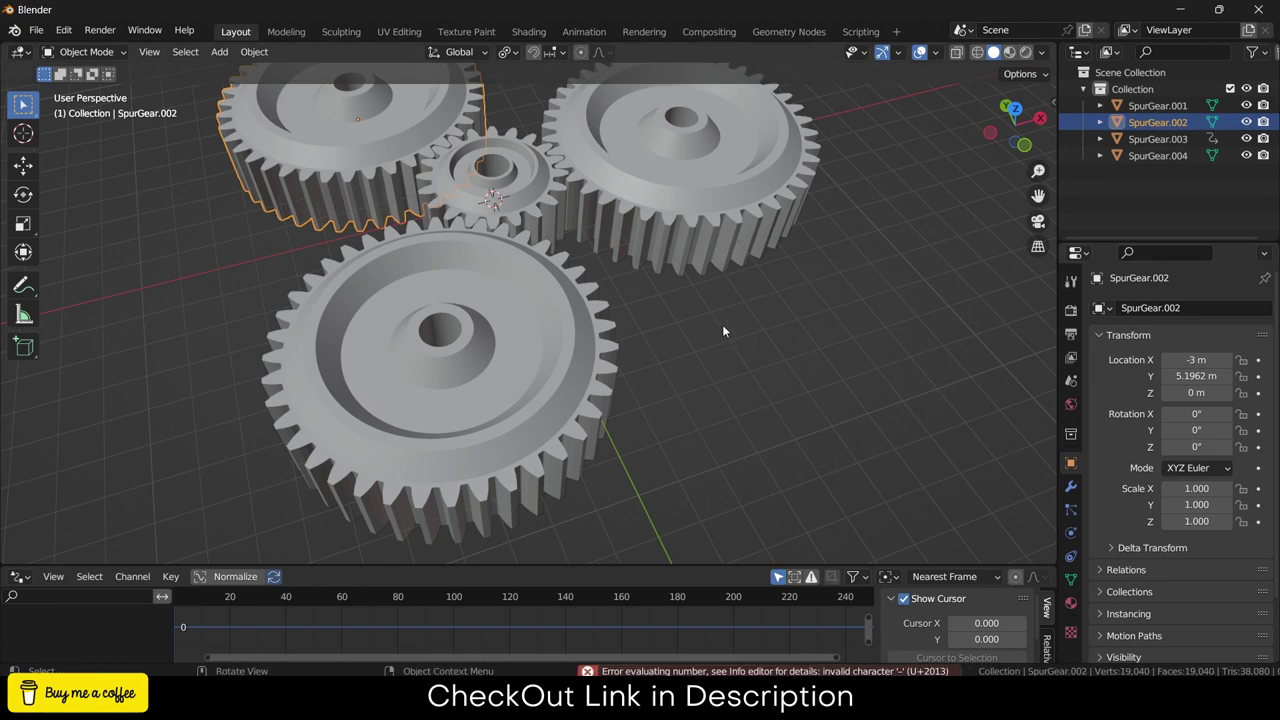
{"action": "left_click", "coordinate": [734, 283]}
- Copy the driver again and paste it onto SpurGear.002's Z rotation
{"action": "left_click", "coordinate": [700, 225]}
{"action": "right_click", "coordinate": [1202, 447]}
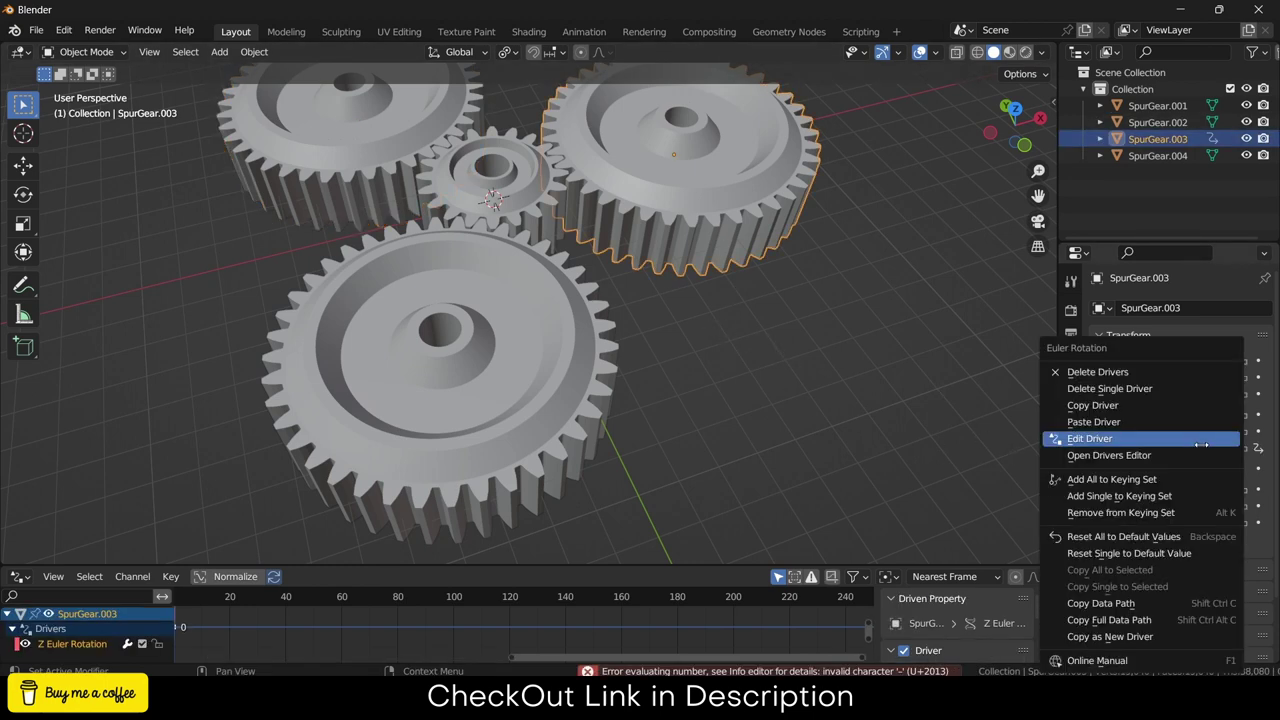
{"action": "left_click", "coordinate": [1175, 405]}
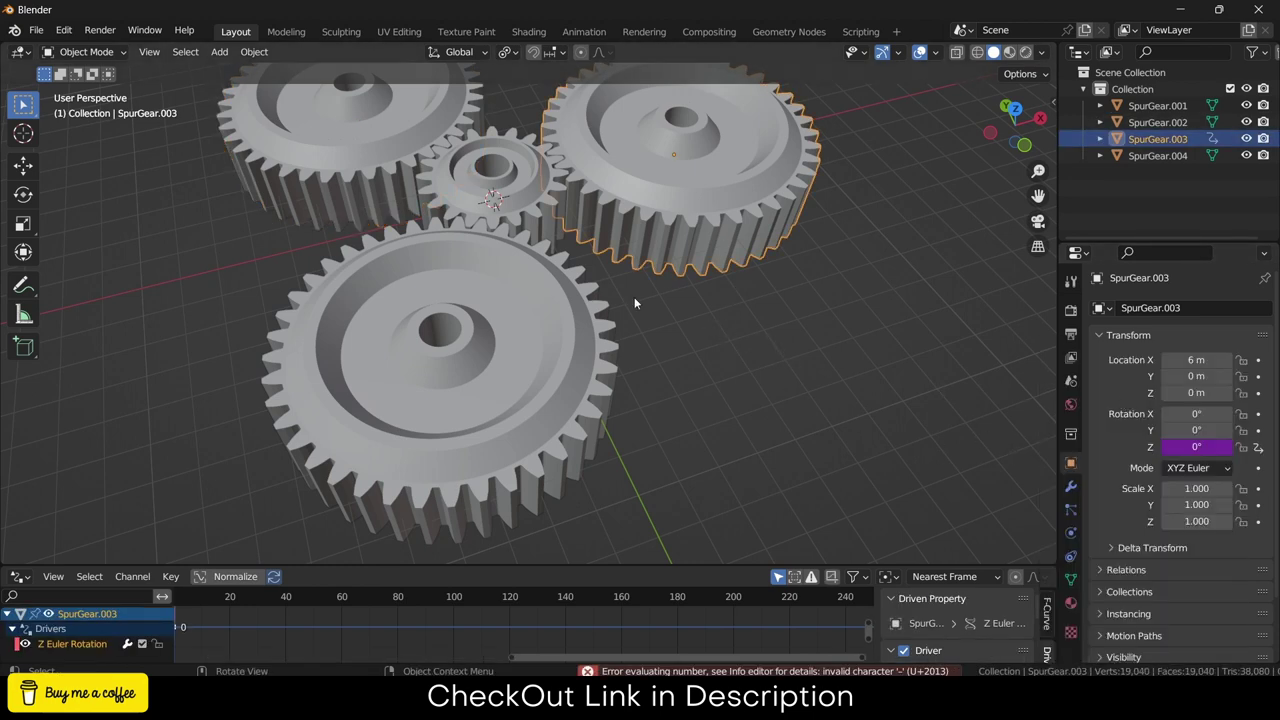
{"action": "left_click", "coordinate": [415, 151]}
{"action": "right_click", "coordinate": [1175, 446]}
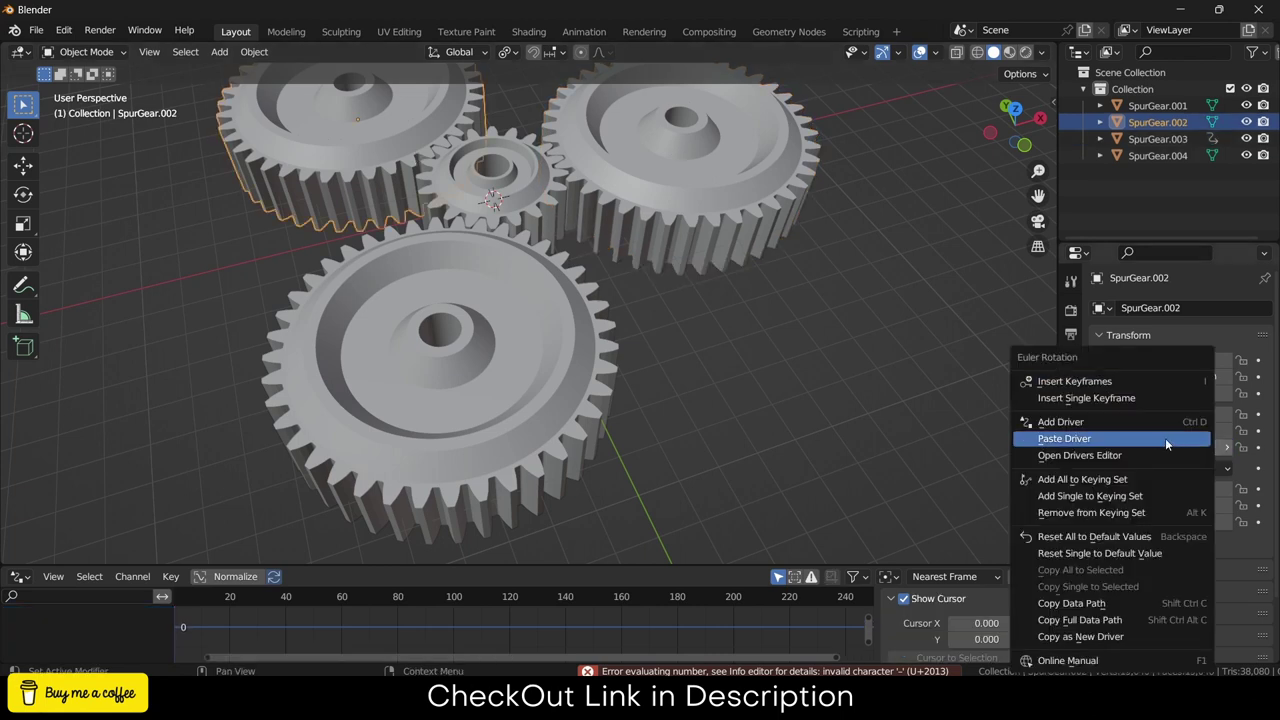
{"action": "left_click", "coordinate": [1166, 440]}
- Paste the driver onto SpurGear.004's Z rotation and turn the small gear to check all follow
{"action": "left_click", "coordinate": [527, 403]}
{"action": "right_click", "coordinate": [1203, 444]}
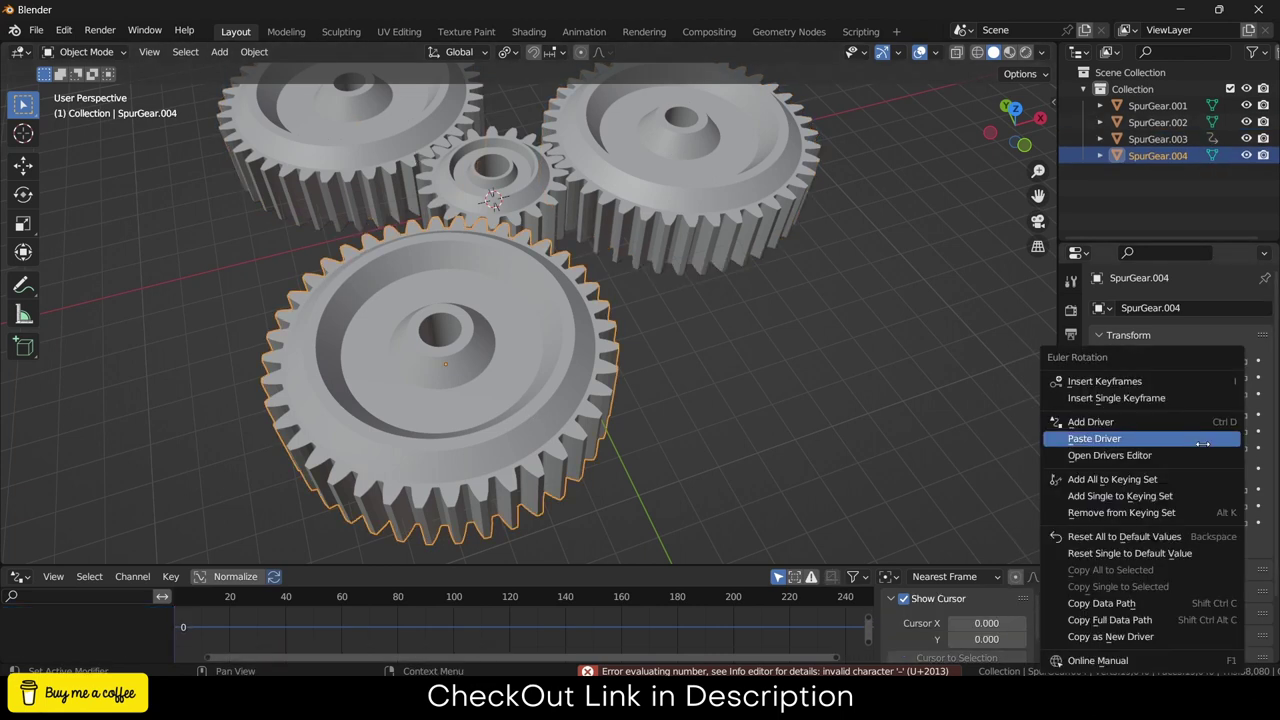
{"action": "left_click", "coordinate": [1200, 442]}
{"action": "left_click", "coordinate": [798, 436]}
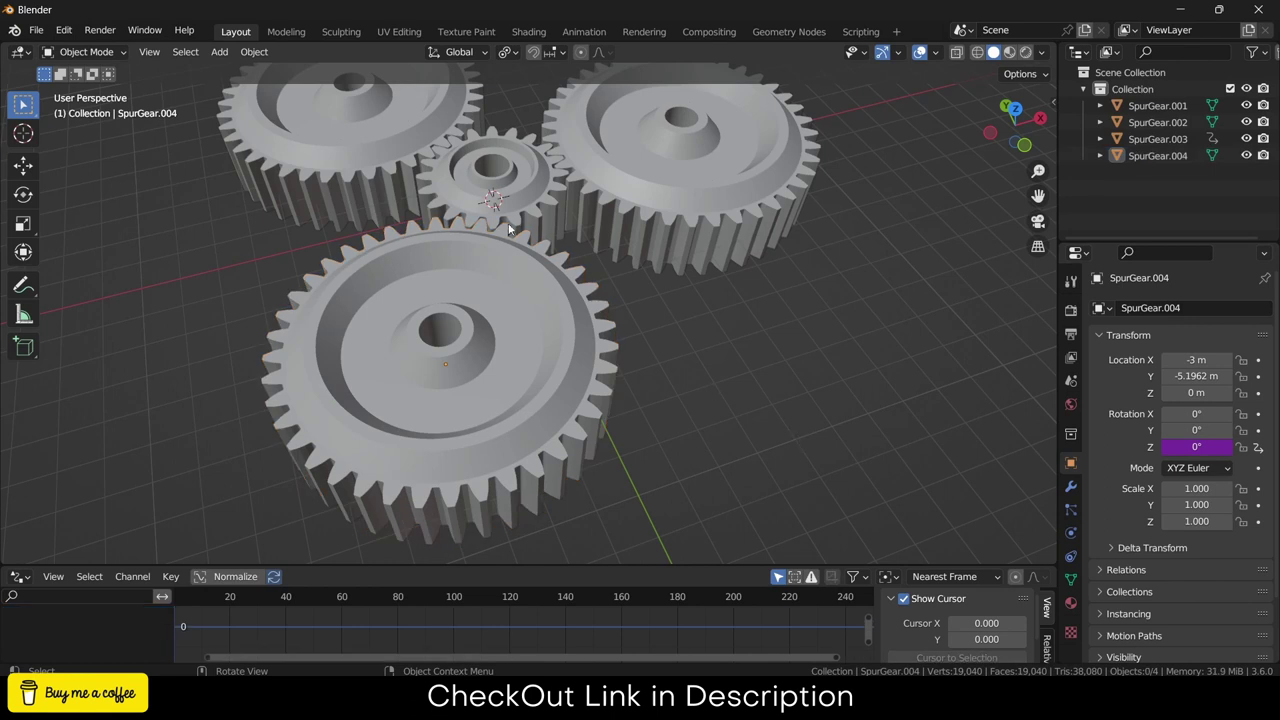
{"action": "left_click", "coordinate": [553, 183]}
{"action": "mouse_move", "coordinate": [1192, 446]}
{"action": "left_mouse_down"}
{"action": "mouse_move", "coordinate": [1240, 446]}
{"action": "mouse_move", "coordinate": [1185, 446]}
{"action": "mouse_move", "coordinate": [1200, 446]}
{"action": "left_mouse_up"}
- Return the lower area to the timeline and give it more room
{"action": "left_click", "coordinate": [20, 577]}
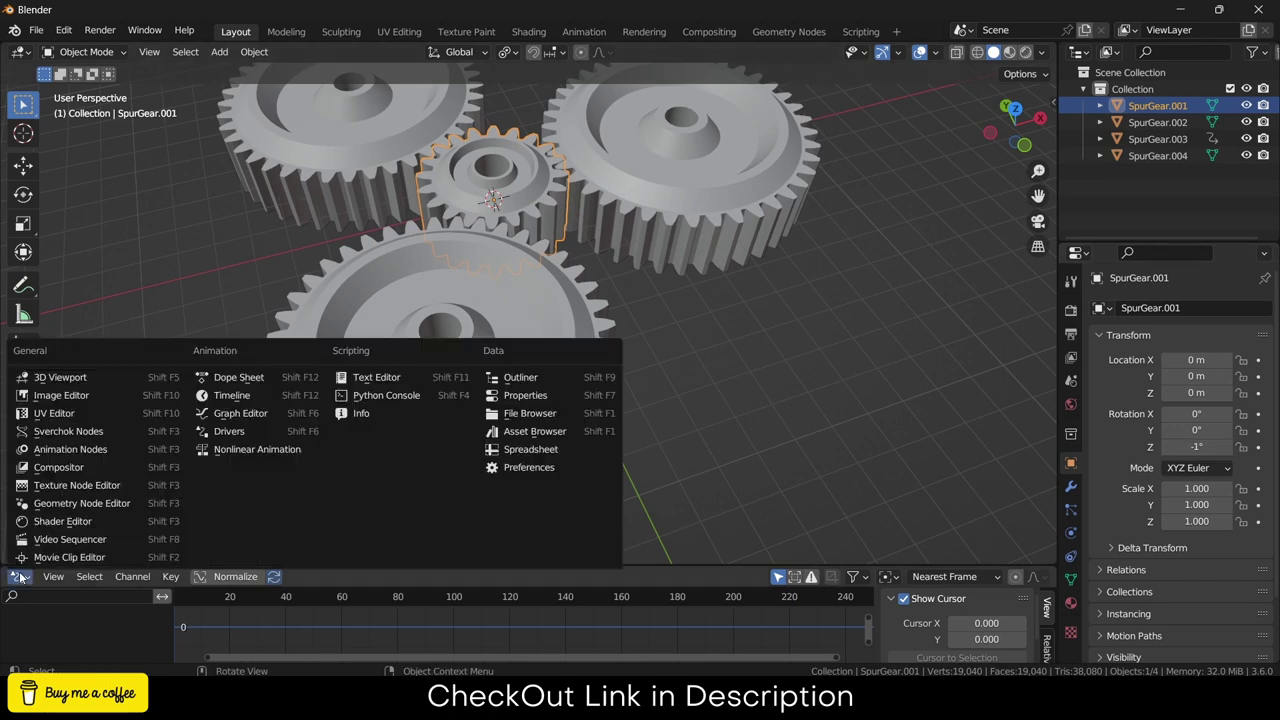
{"action": "left_click", "coordinate": [237, 406]}
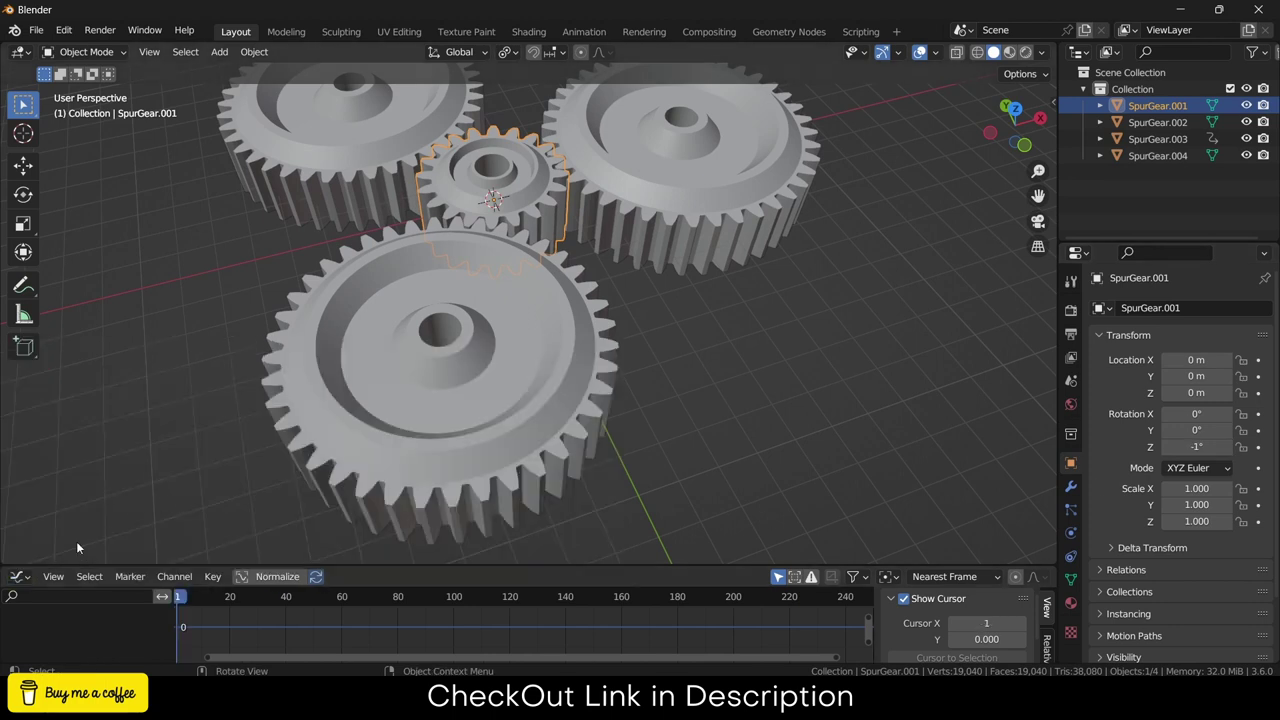
{"action": "left_click", "coordinate": [20, 577]}
{"action": "left_click", "coordinate": [238, 401]}
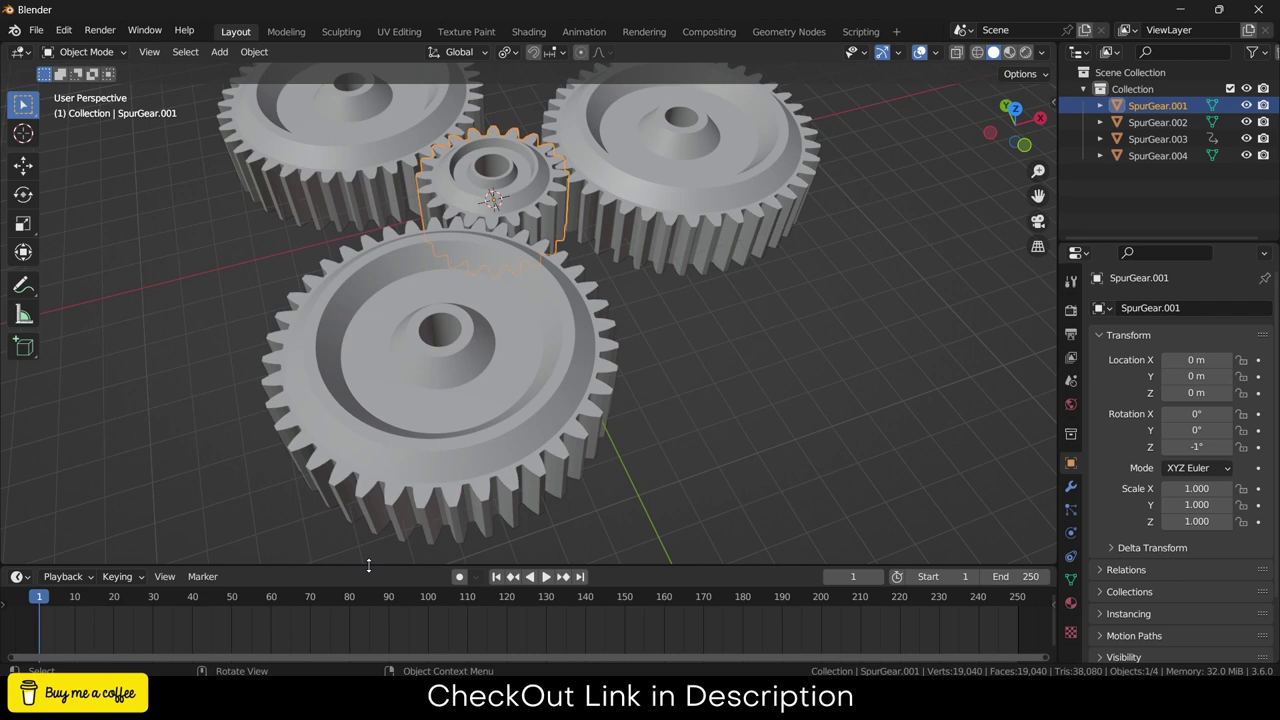
{"action": "left_click_drag", "start_coordinate": [370, 567], "coordinate": [369, 543]}
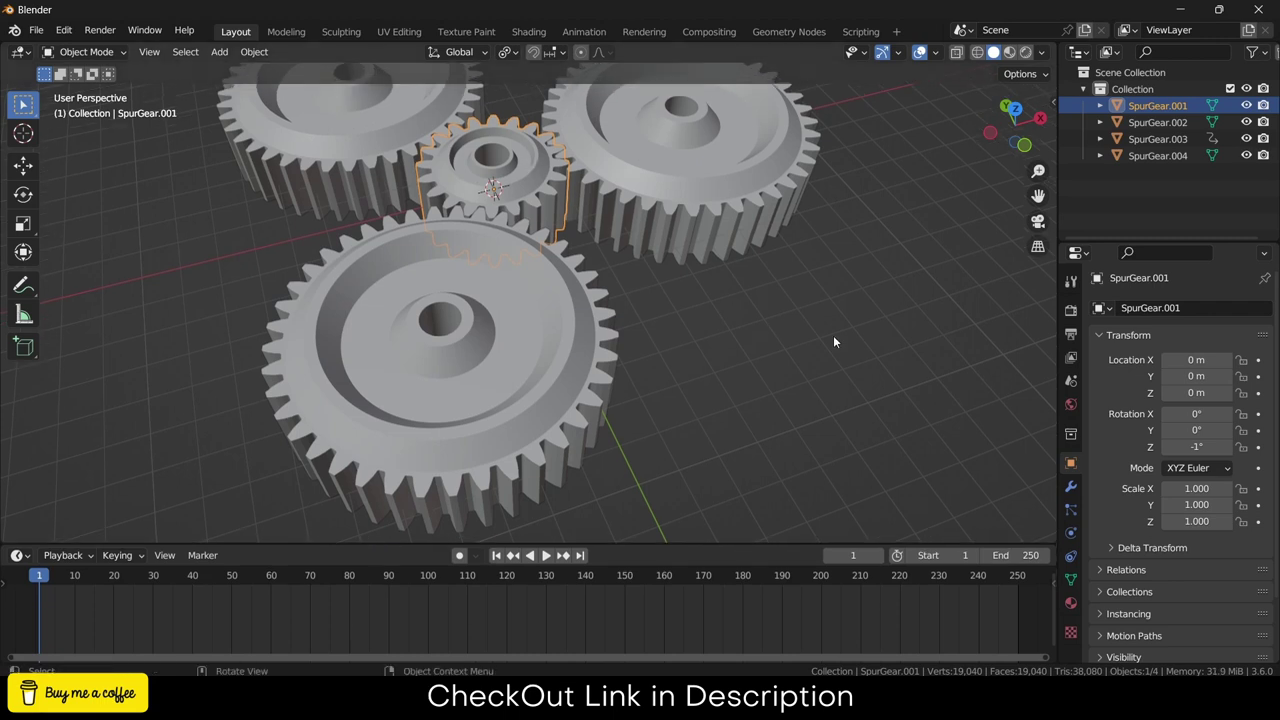
- Keyframe the small gear's rotation at frame 1 with Z at 0°
{"action": "key", "text": "i"}
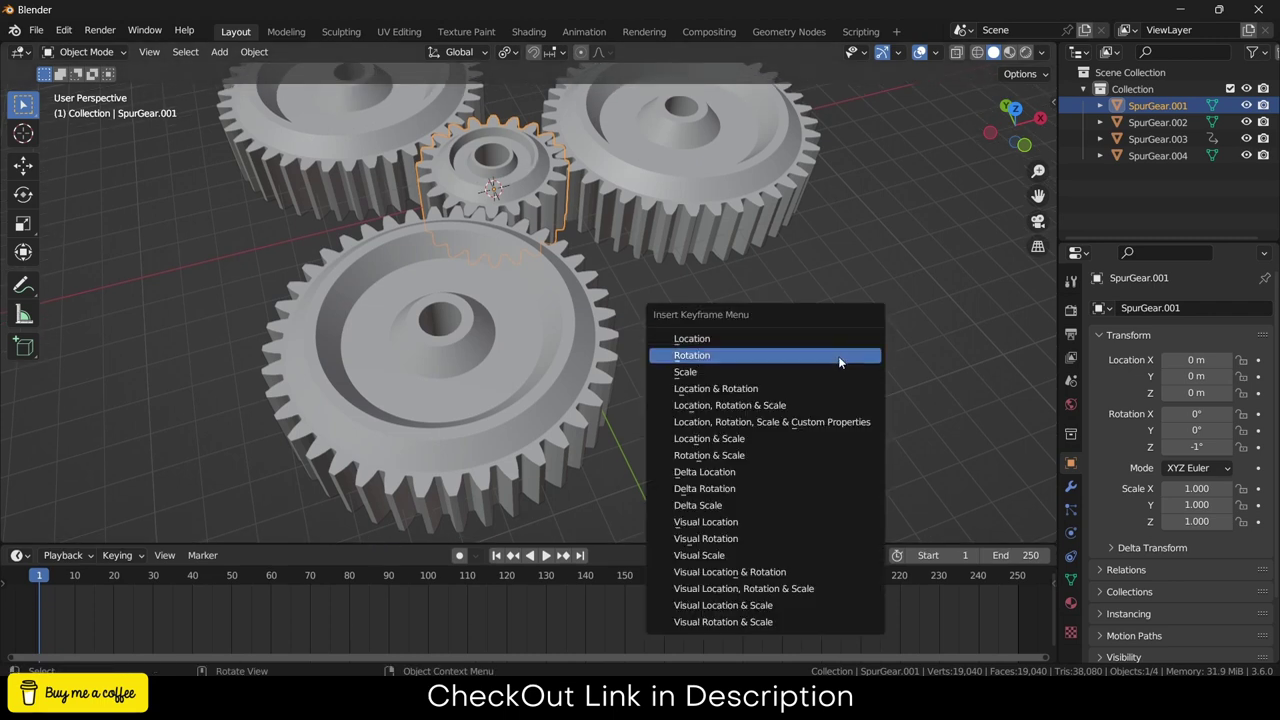
{"action": "left_click", "coordinate": [838, 356]}
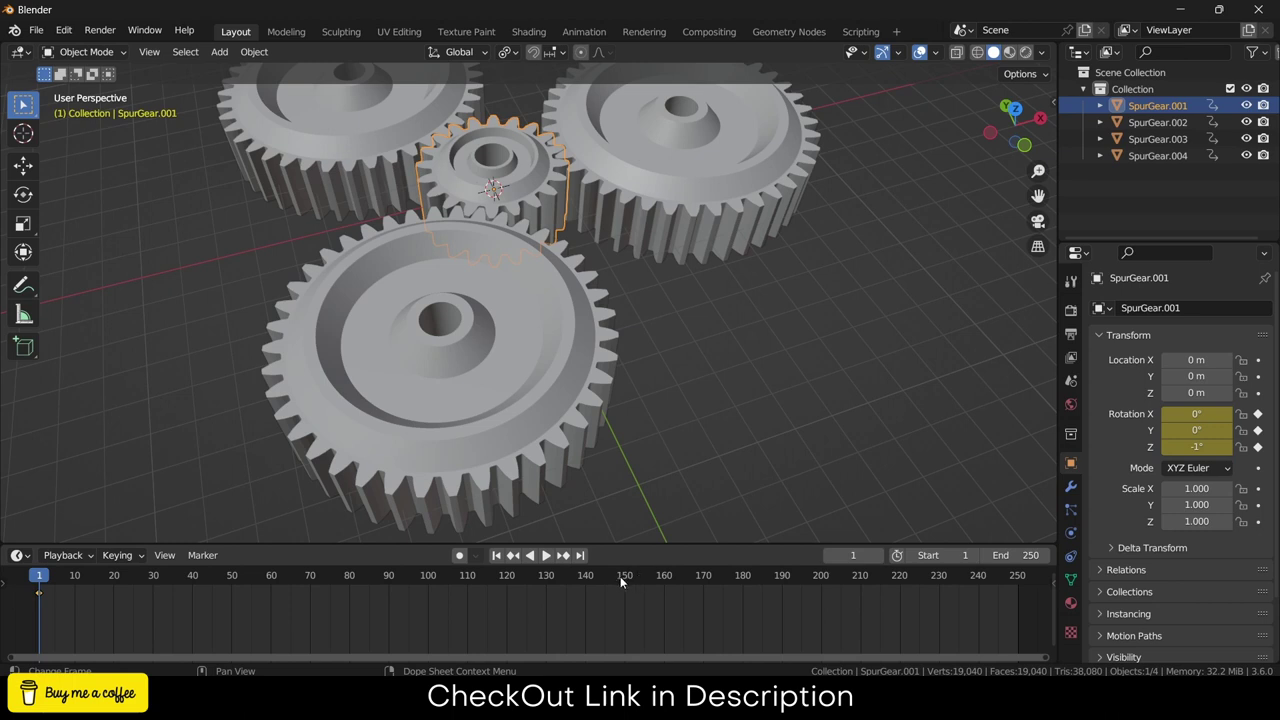
{"action": "left_click_drag", "start_coordinate": [510, 575], "coordinate": [507, 574]}
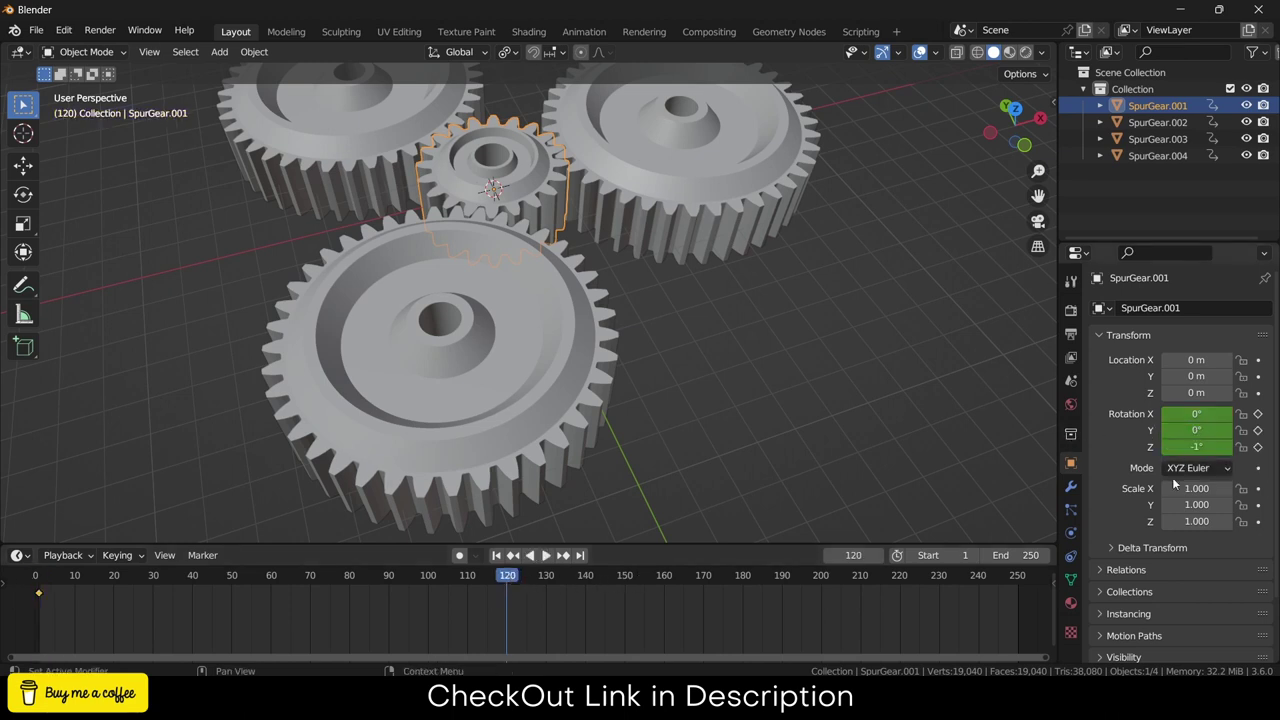
{"action": "left_click", "coordinate": [1199, 447]}
{"action": "key", "text": "Return"}
{"action": "left_click", "coordinate": [496, 555]}
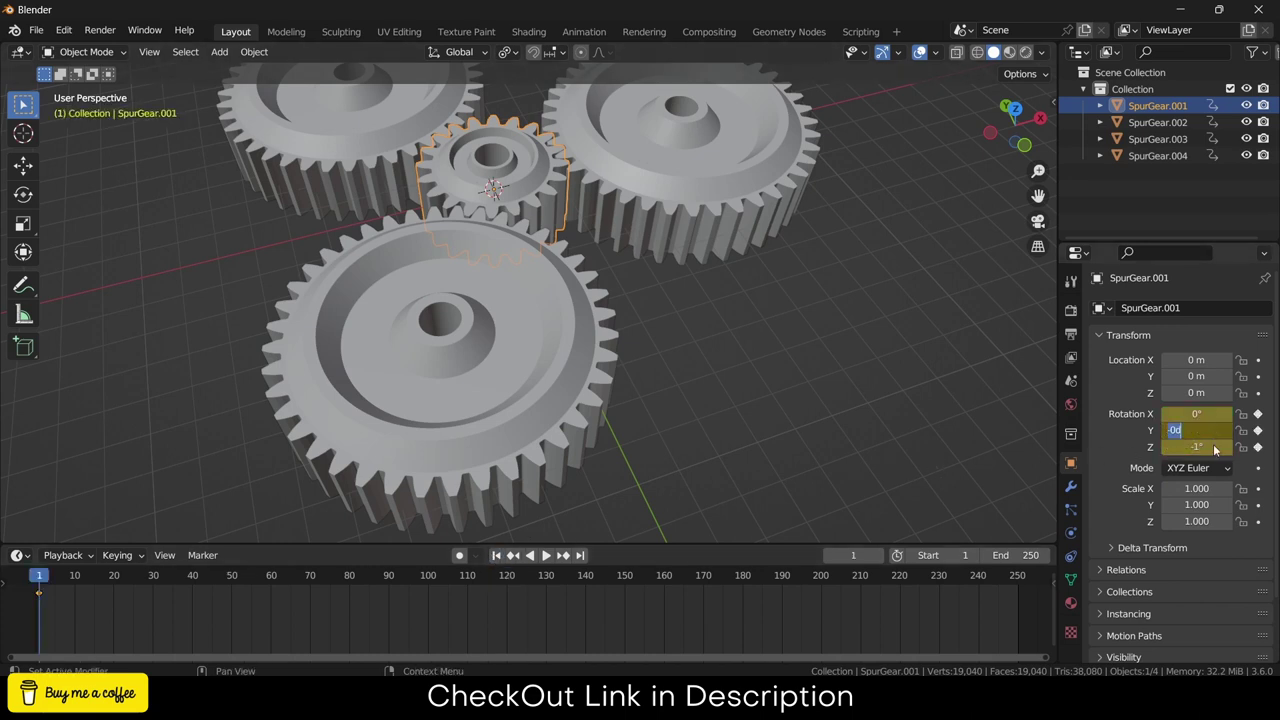
{"action": "key", "text": "BackSpace"}
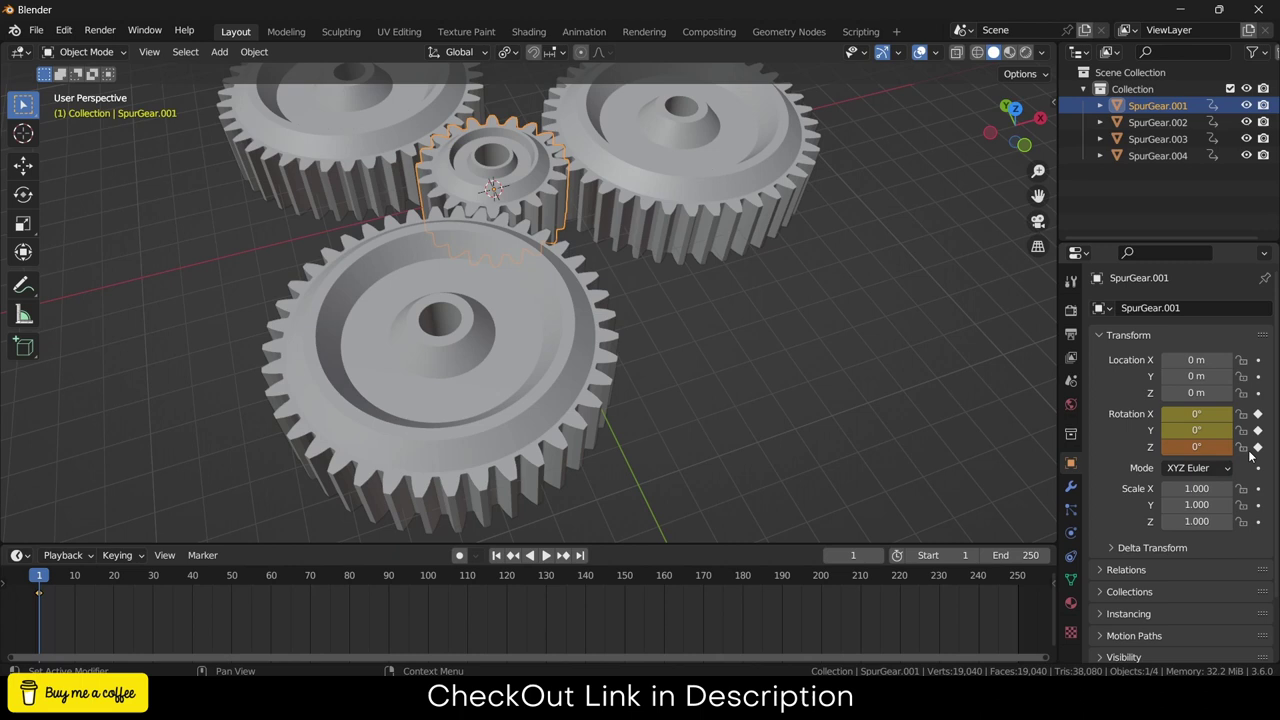
{"action": "left_click", "coordinate": [1258, 447]}
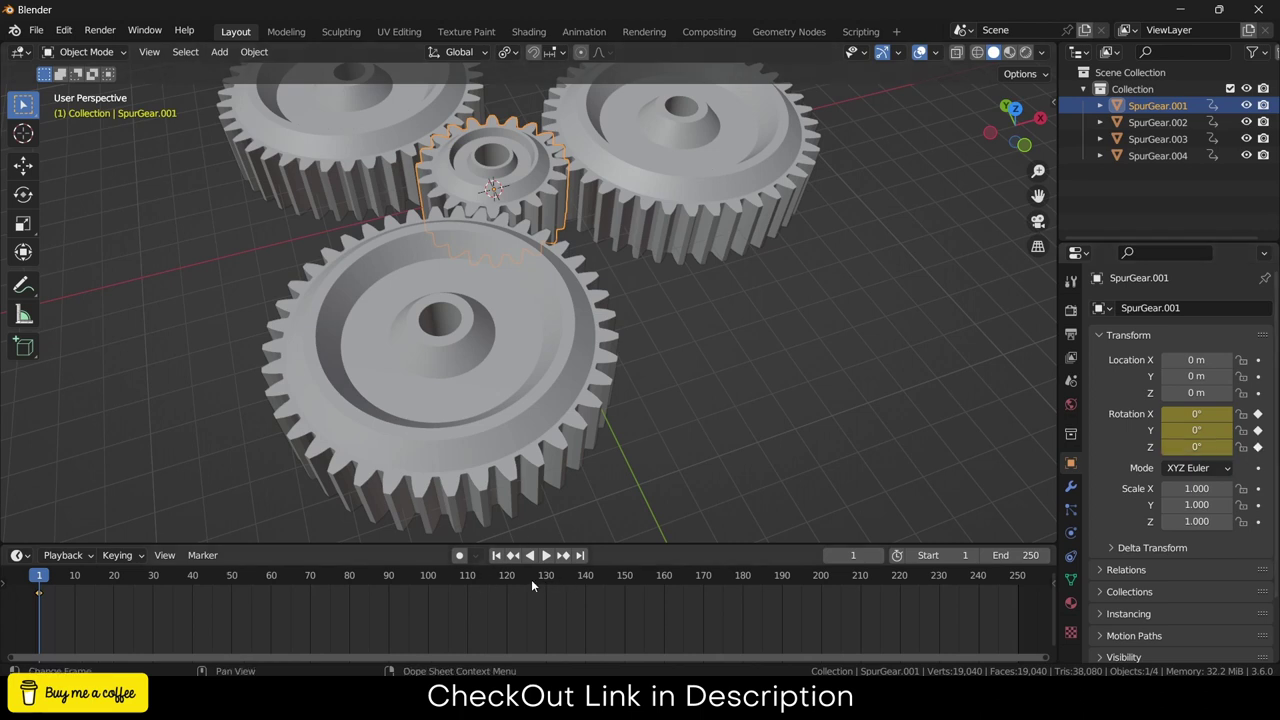
- Keyframe a 360° Z rotation at frame 120 and play the spin from frame 1
{"action": "left_click", "coordinate": [507, 577]}
{"action": "left_click", "coordinate": [1213, 446]}
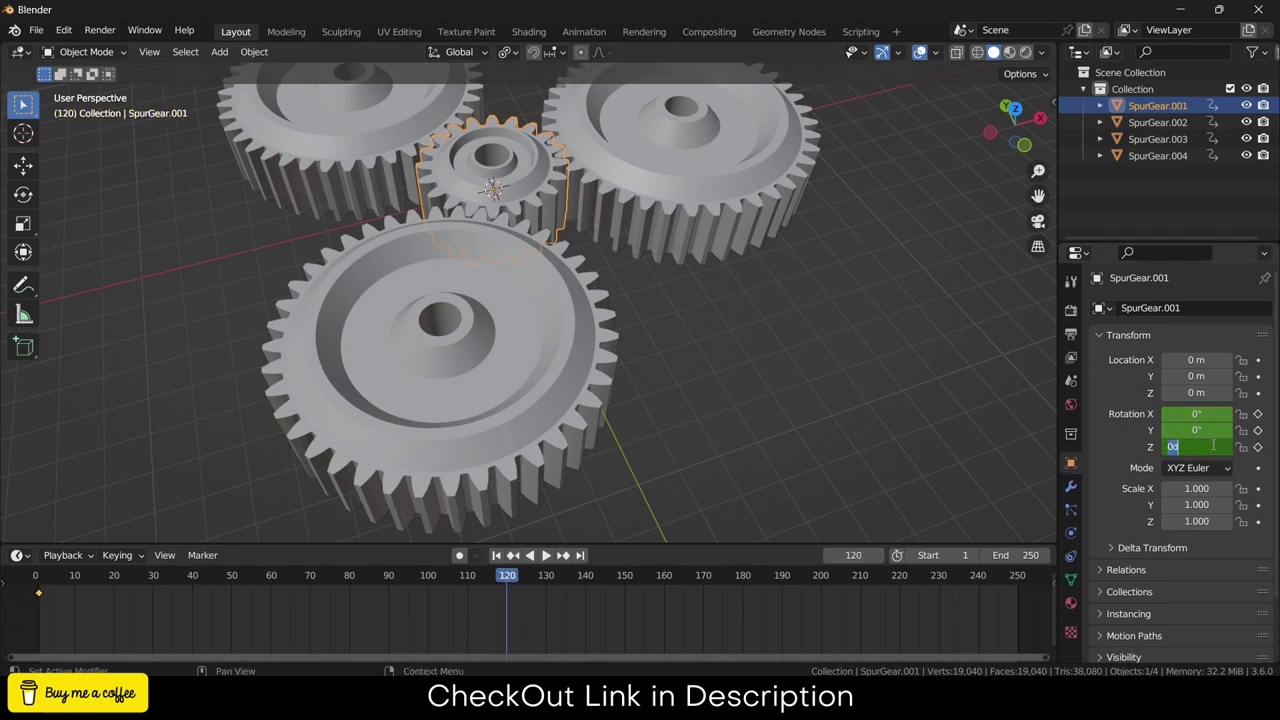
{"action": "key", "text": "Return"}
{"action": "left_click", "coordinate": [1258, 447]}
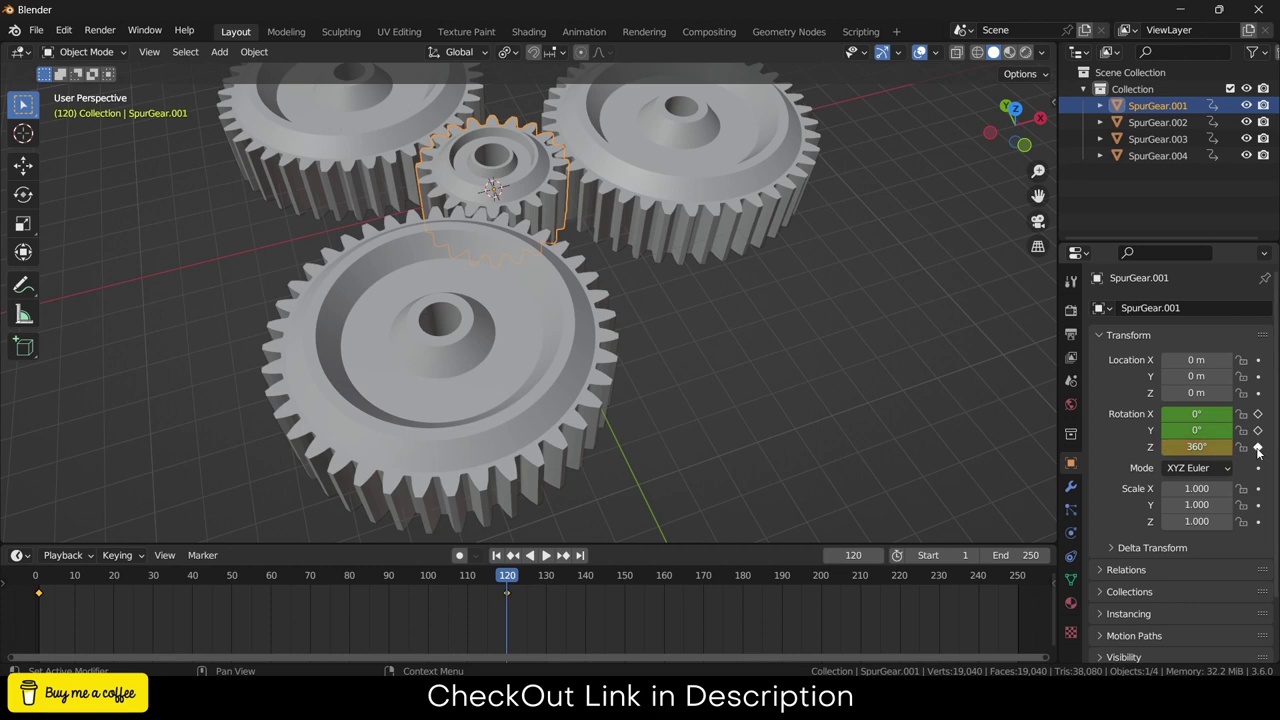
{"action": "left_click", "coordinate": [507, 554]}
{"action": "left_click", "coordinate": [546, 555]}
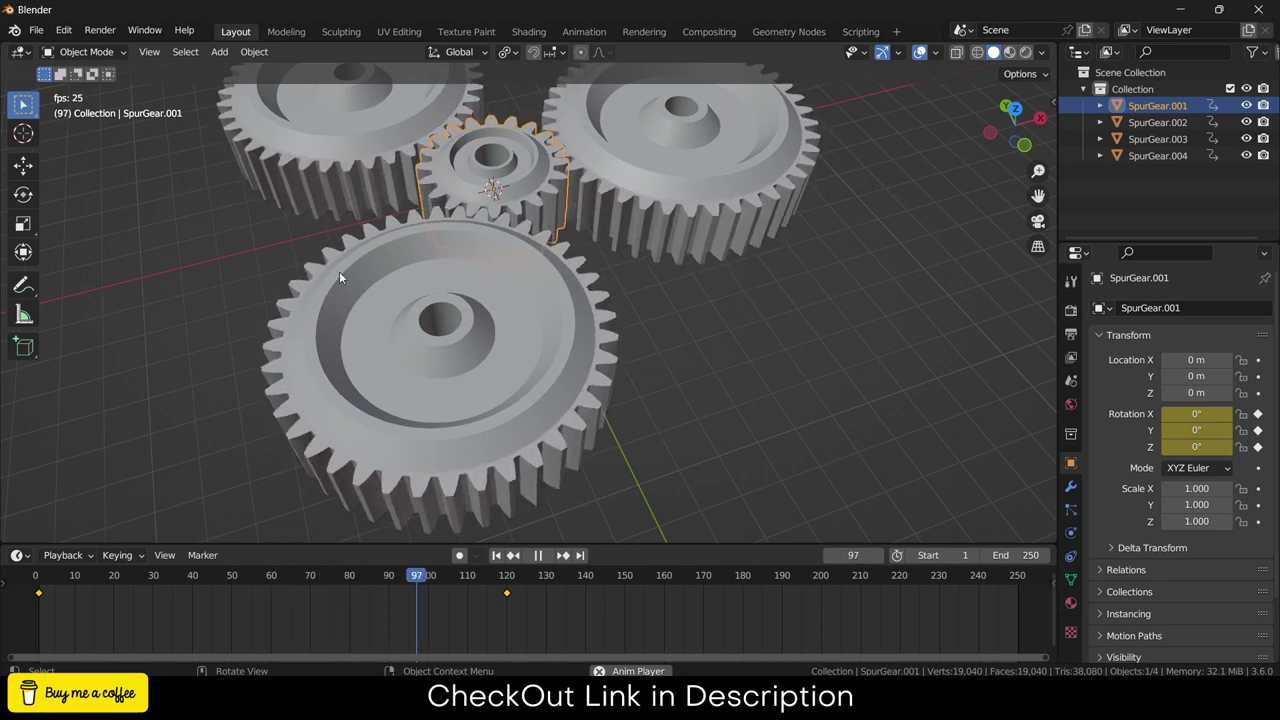
- Set the spin keyframes to Linear interpolation for a constant rate
{"action": "left_click", "coordinate": [537, 555]}
{"action": "left_click_drag", "start_coordinate": [646, 545], "coordinate": [671, 422]}
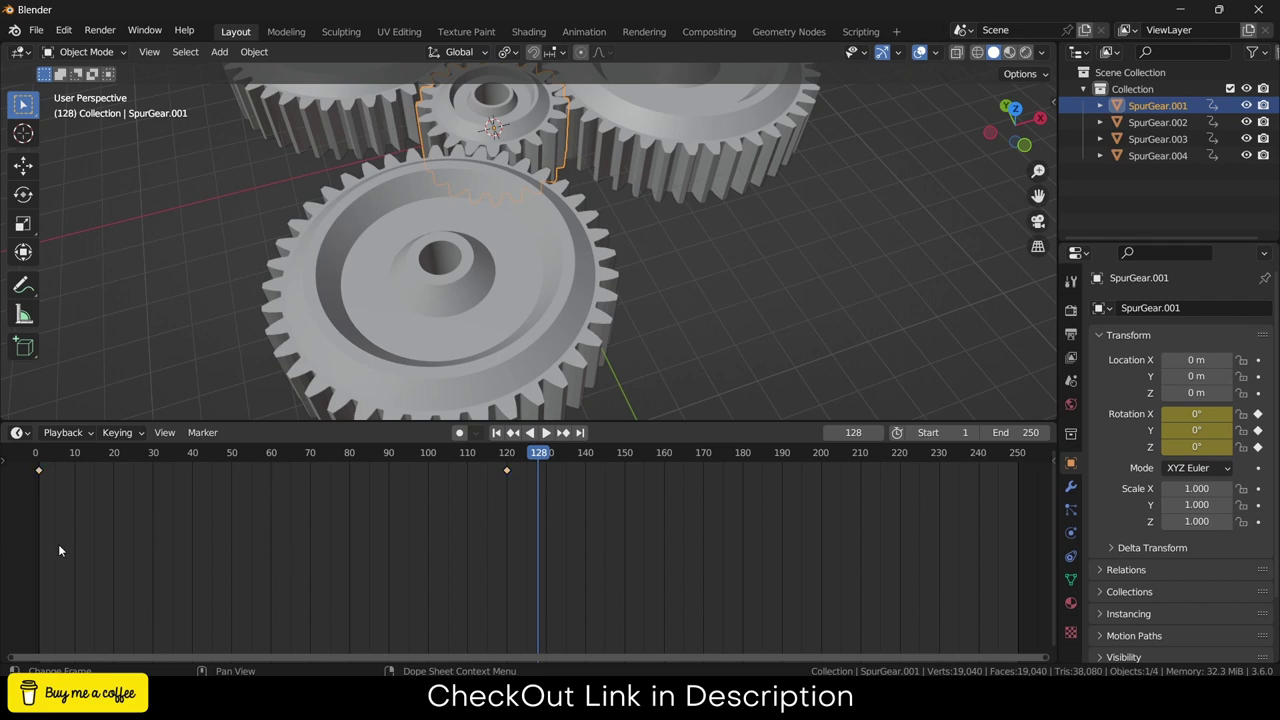
{"action": "key", "text": "t"}
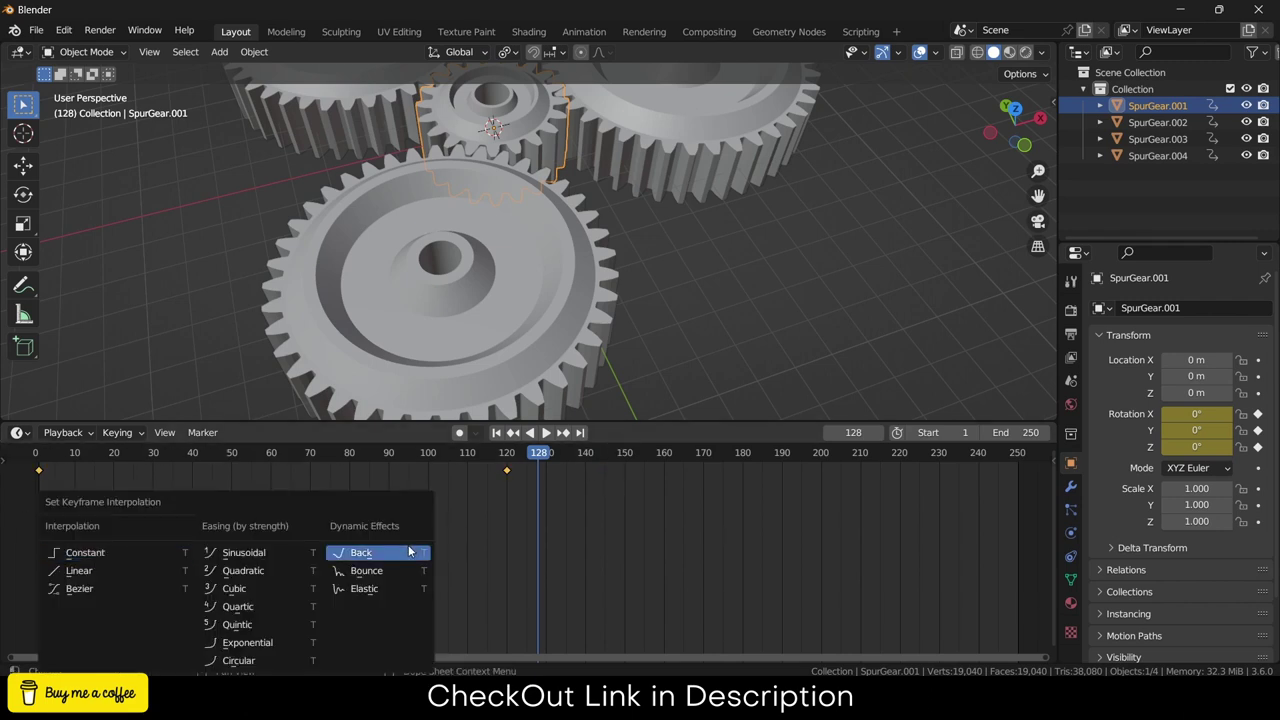
{"action": "left_click", "coordinate": [104, 569]}
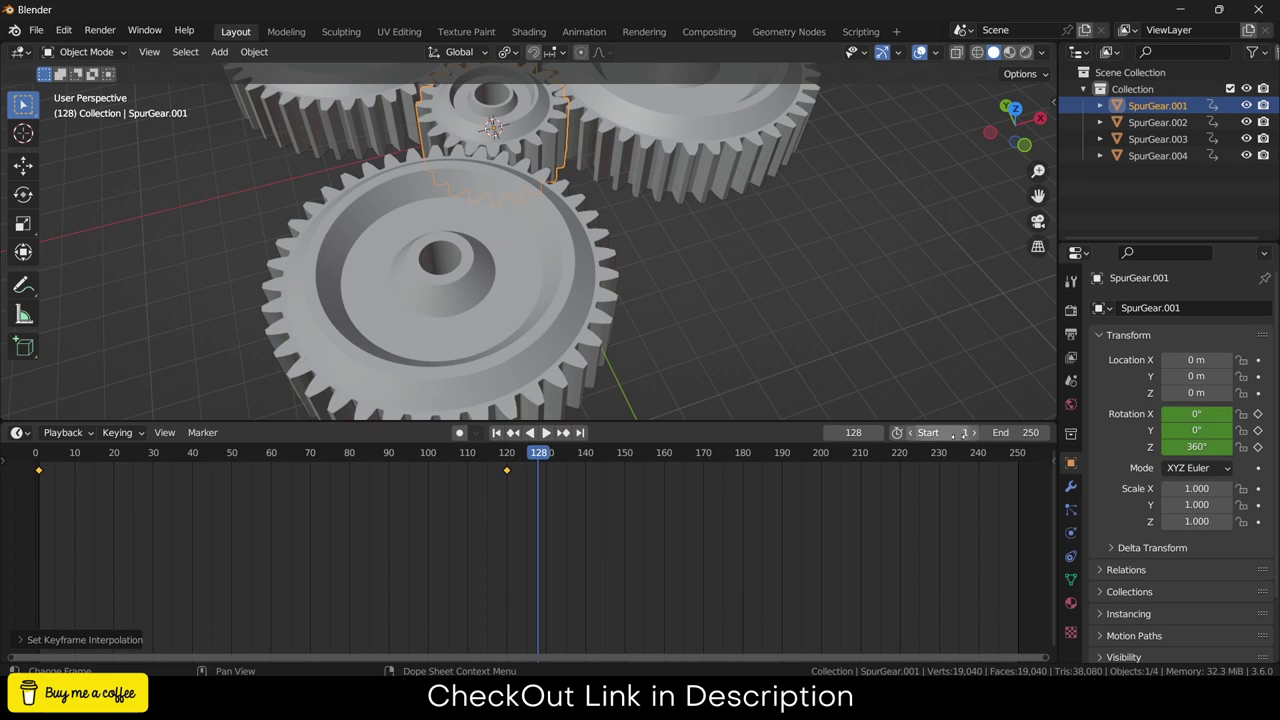
- Set the End frame to 120, frame all four gears and play the animation
{"action": "left_click_drag", "start_coordinate": [1034, 432], "coordinate": [1030, 432]}
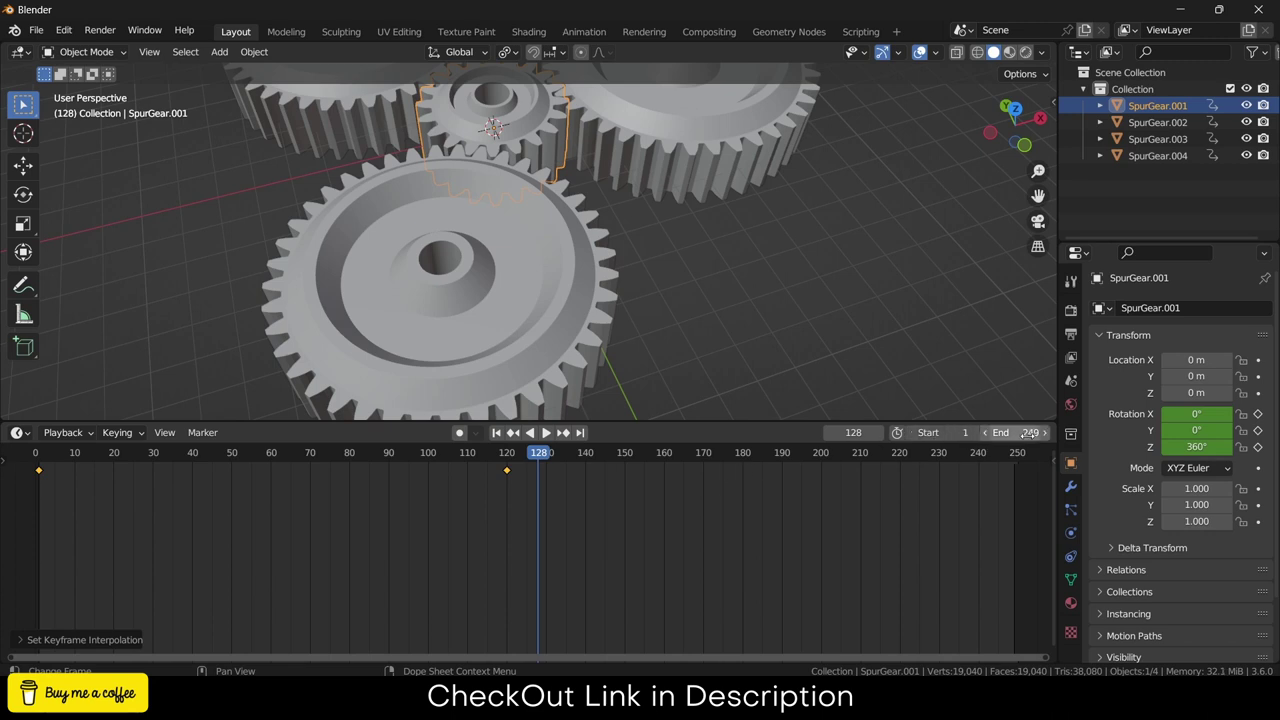
{"action": "left_click", "coordinate": [1030, 432]}
{"action": "type", "text": "12"}
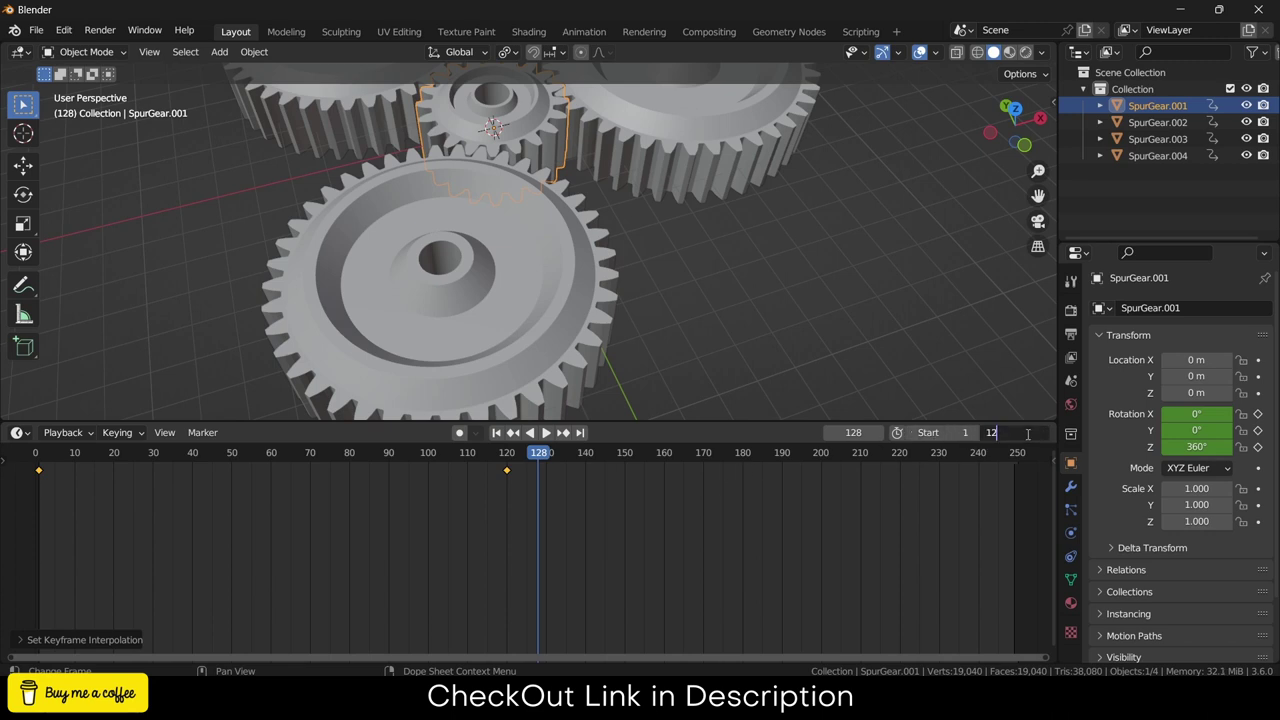
{"action": "type", "text": "0"}
{"action": "key", "text": "Return"}
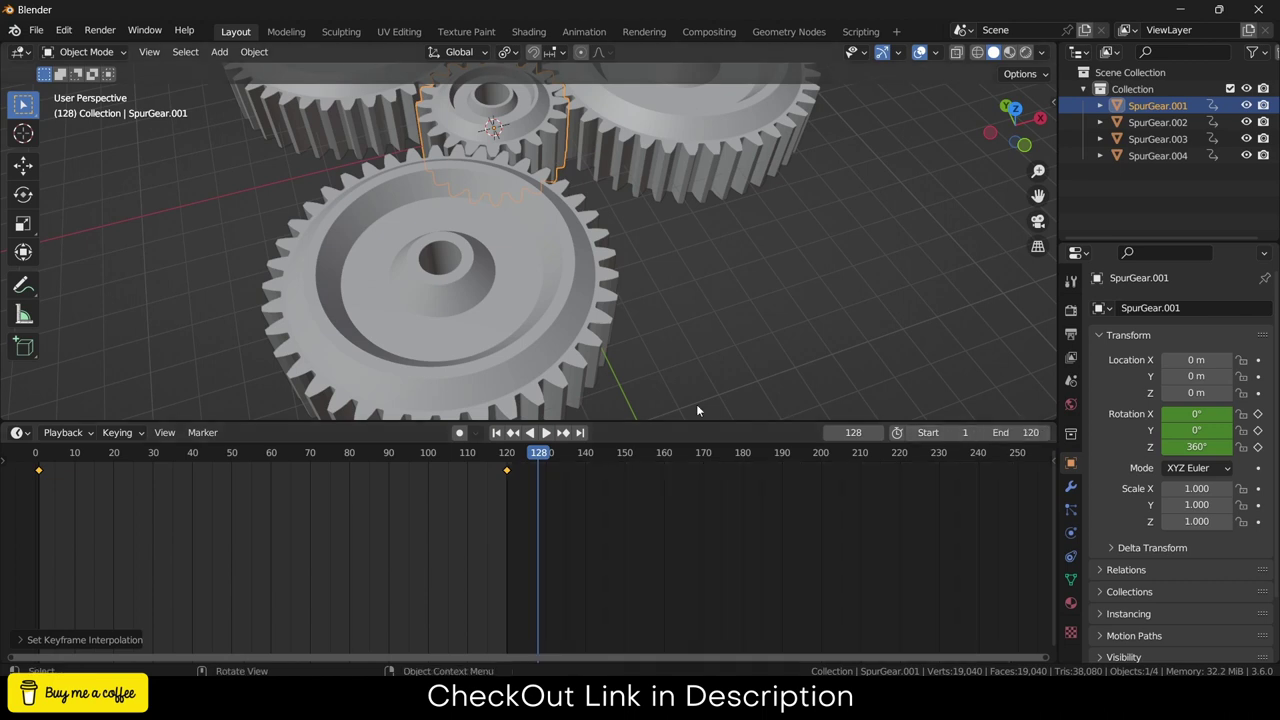
{"action": "left_click_drag", "start_coordinate": [688, 423], "coordinate": [688, 585]}
{"action": "key", "text": "Home"}
{"action": "left_click", "coordinate": [690, 371]}
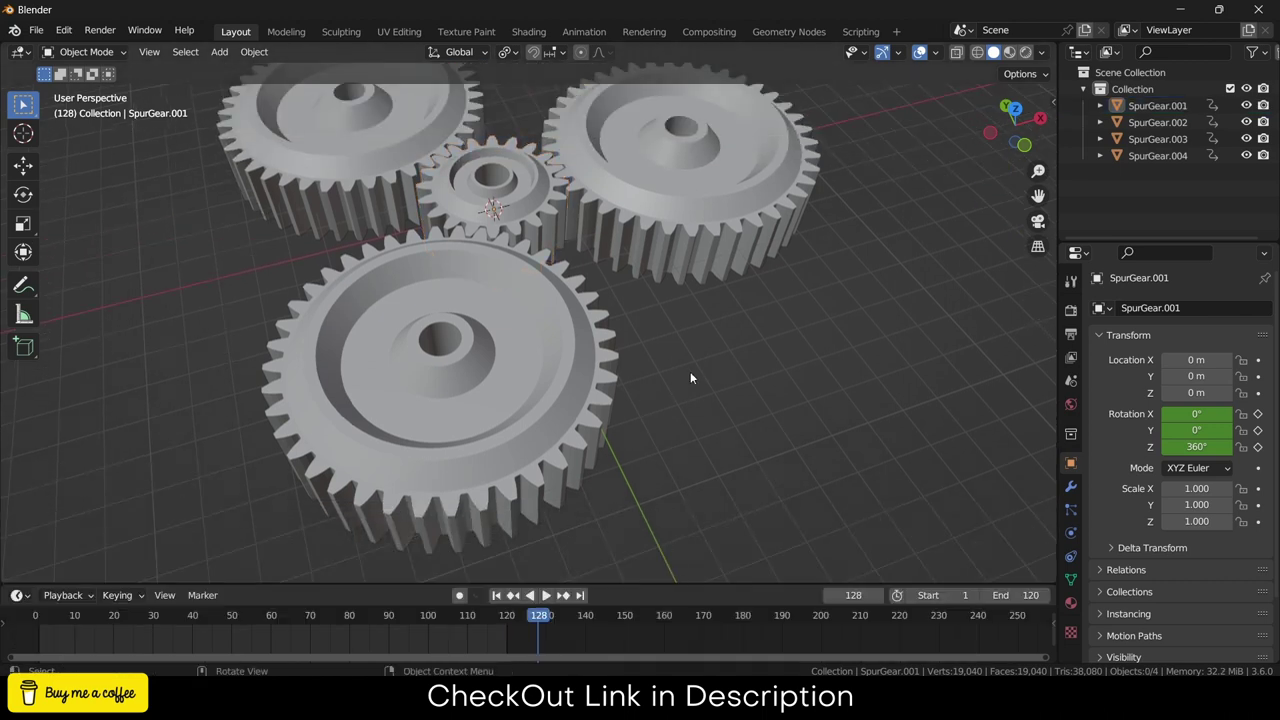
{"action": "scroll", "coordinate": [632, 254], "scroll_direction": "up", "scroll_amount": 3}
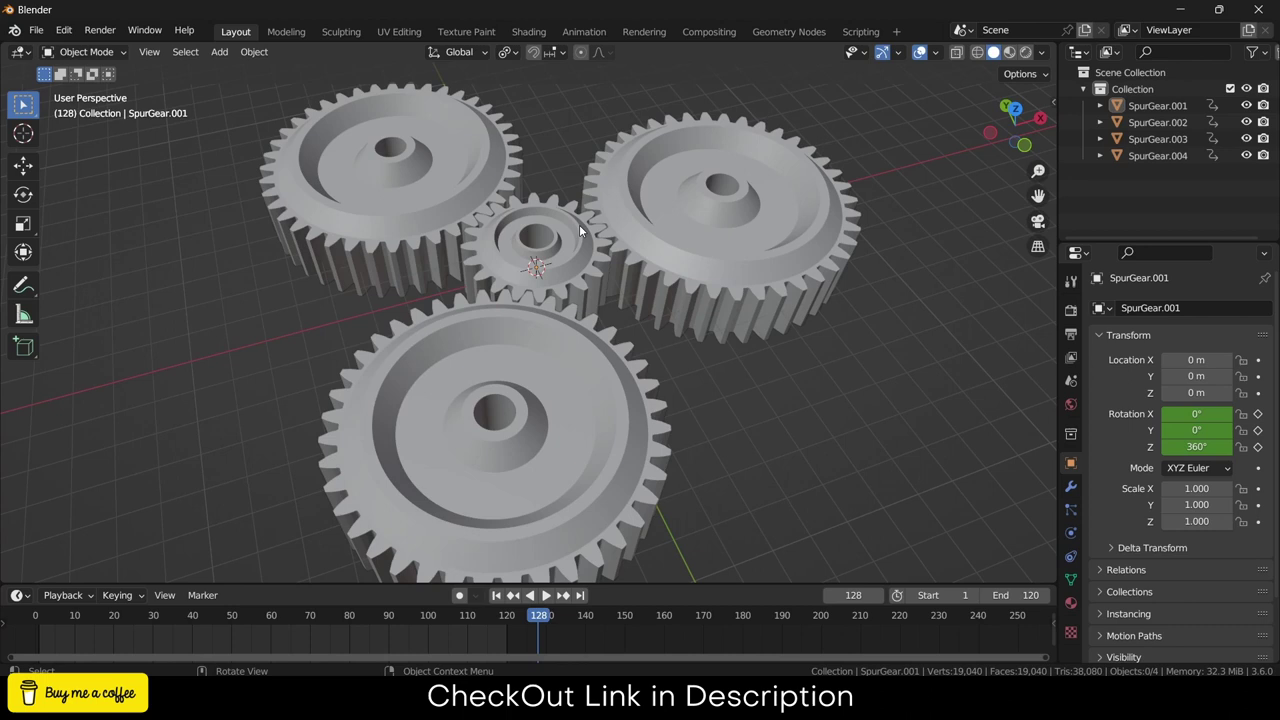
{"action": "scroll", "coordinate": [591, 253], "scroll_direction": "down", "scroll_amount": 1}
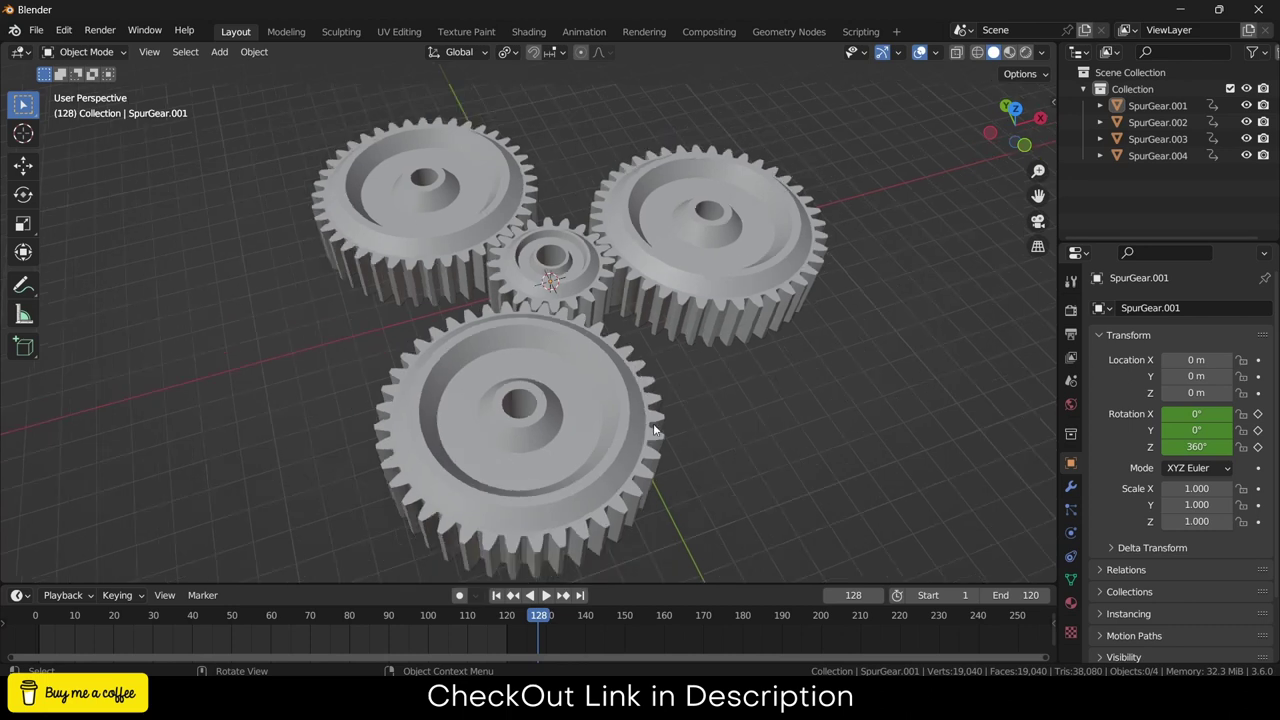
{"action": "left_click", "coordinate": [546, 595]}
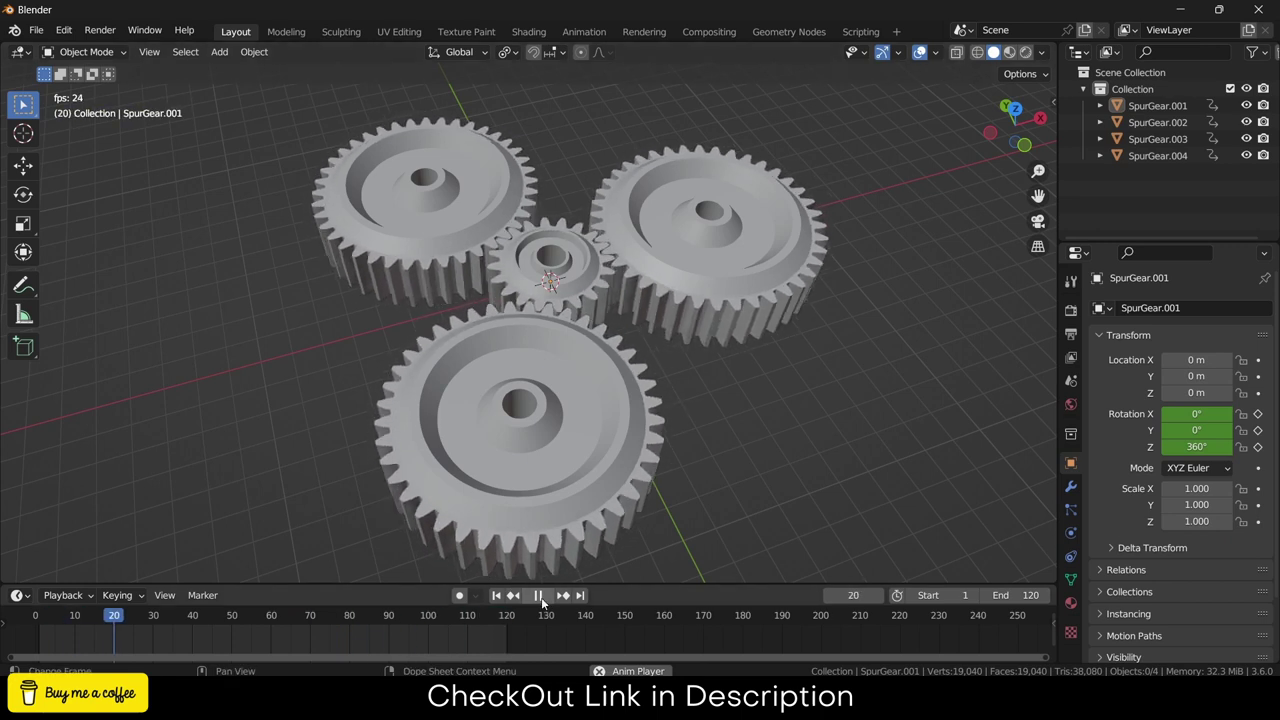
- Give SpurGear.001 new Material.001 with gold base colour, Metallic 1 and Roughness 0.124
{"action": "key", "text": "space"}
{"action": "left_click", "coordinate": [590, 283]}
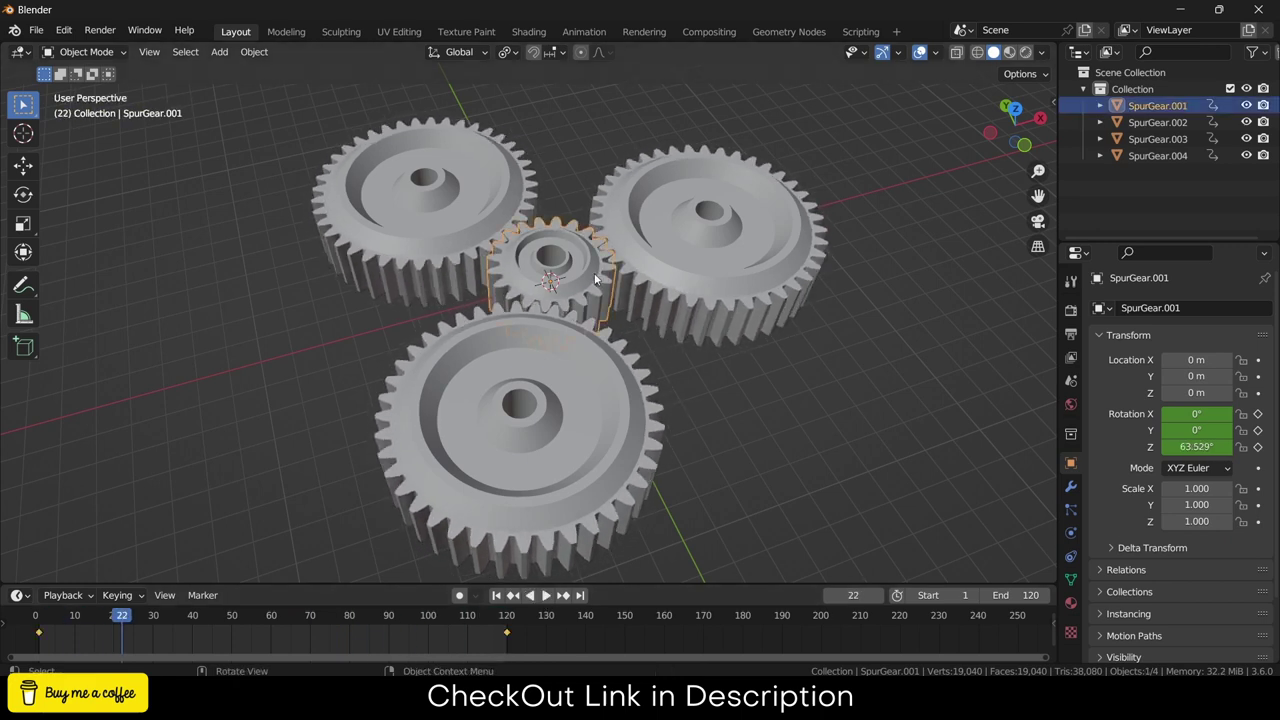
{"action": "left_click", "coordinate": [1070, 602]}
{"action": "left_click", "coordinate": [1010, 54]}
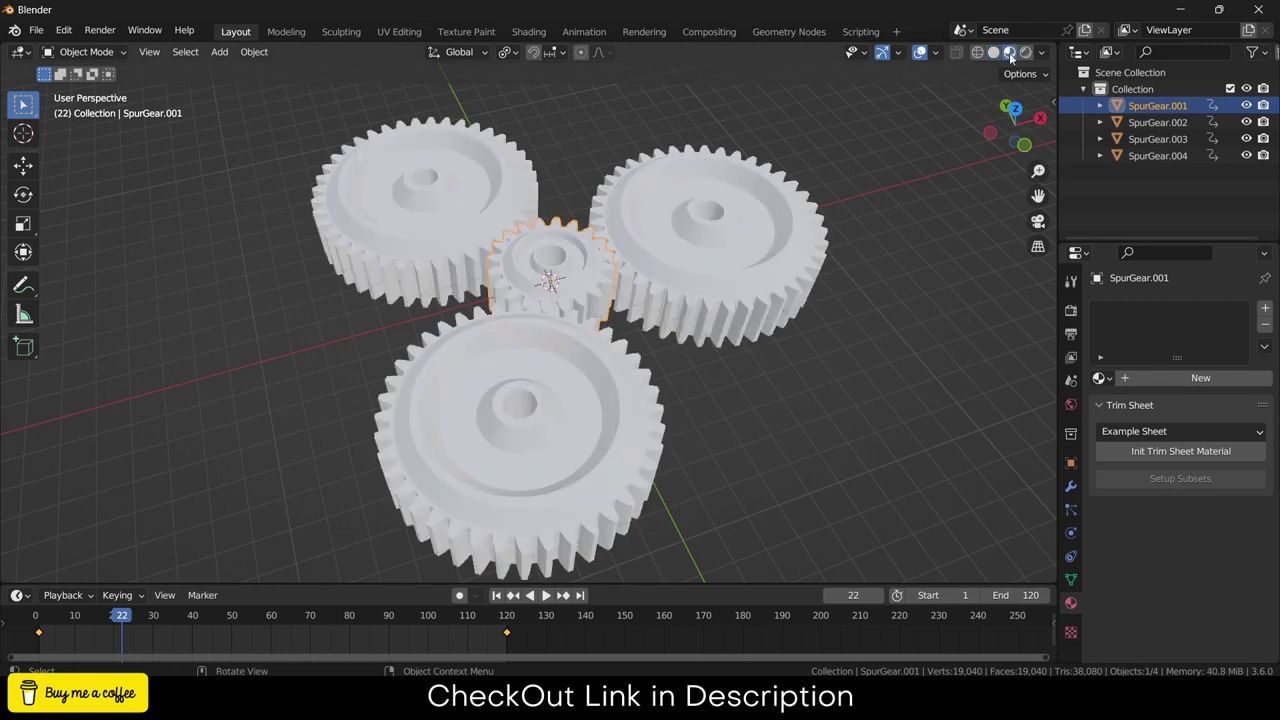
{"action": "left_click", "coordinate": [1172, 385]}
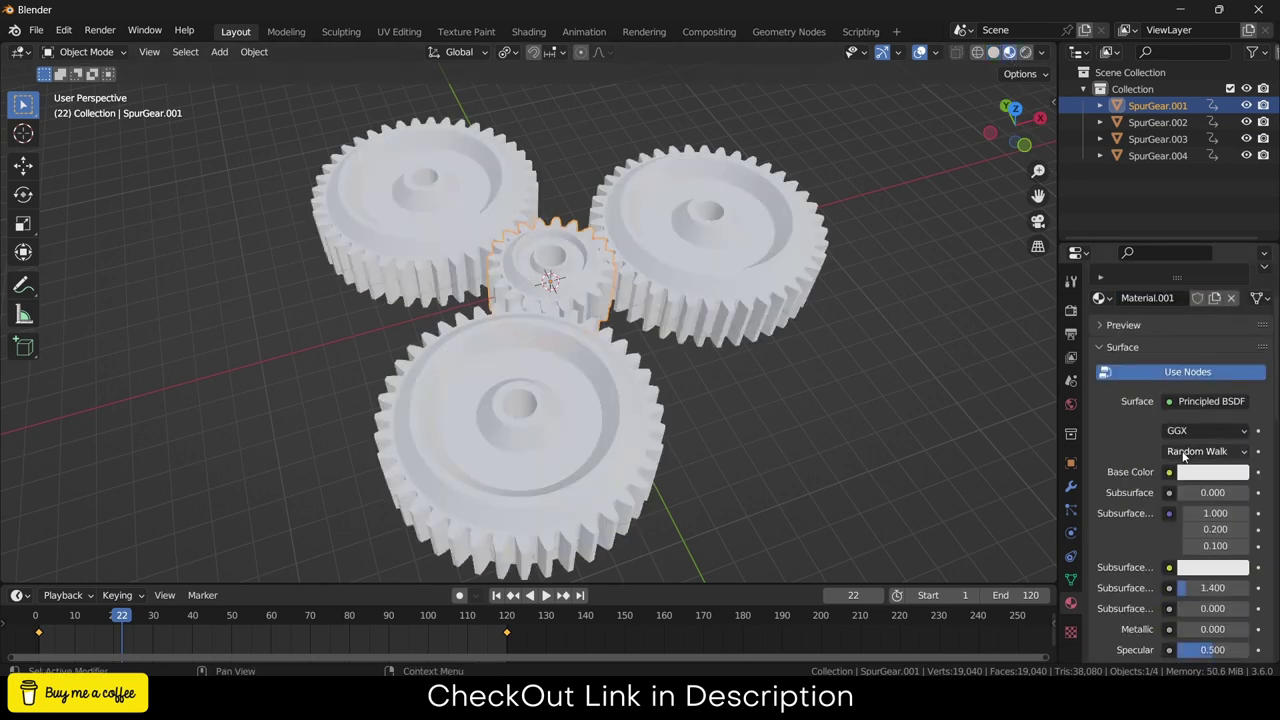
{"action": "left_click", "coordinate": [1212, 471]}
{"action": "left_click", "coordinate": [1121, 340]}
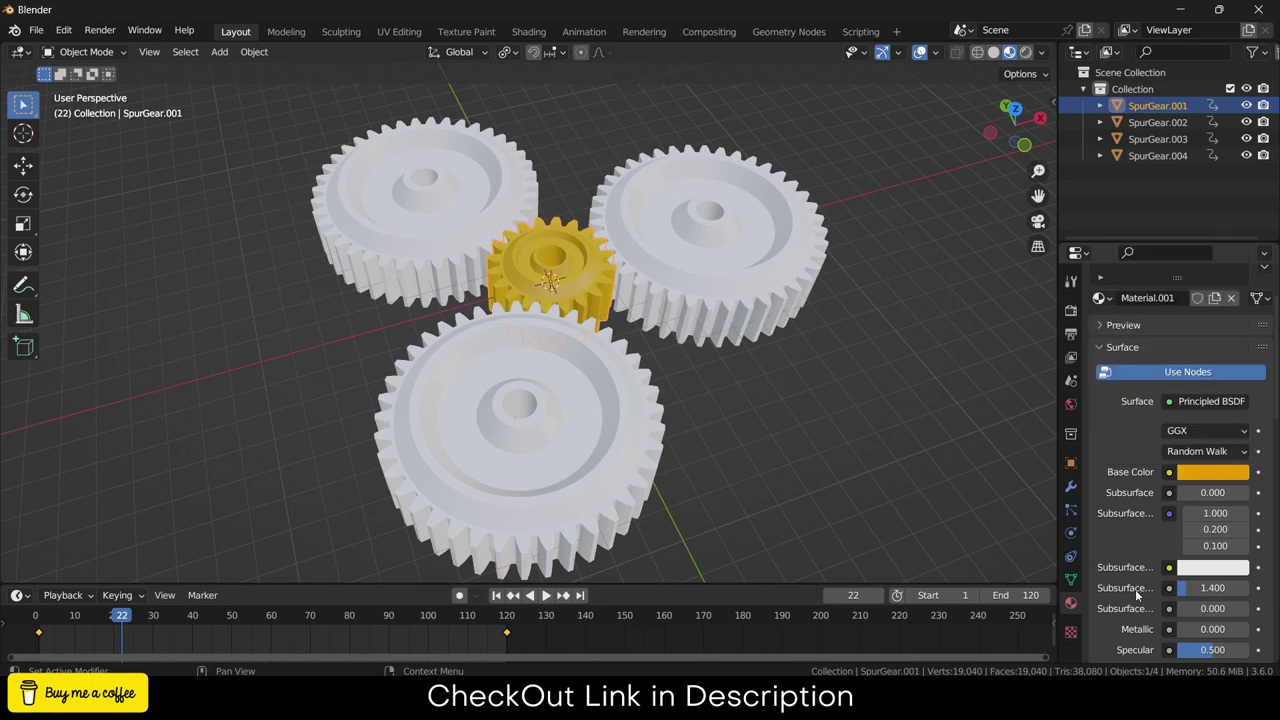
{"action": "scroll", "coordinate": [1150, 450], "scroll_direction": "down", "scroll_amount": 3}
{"action": "left_click_drag", "start_coordinate": [1195, 522], "coordinate": [1248, 522]}
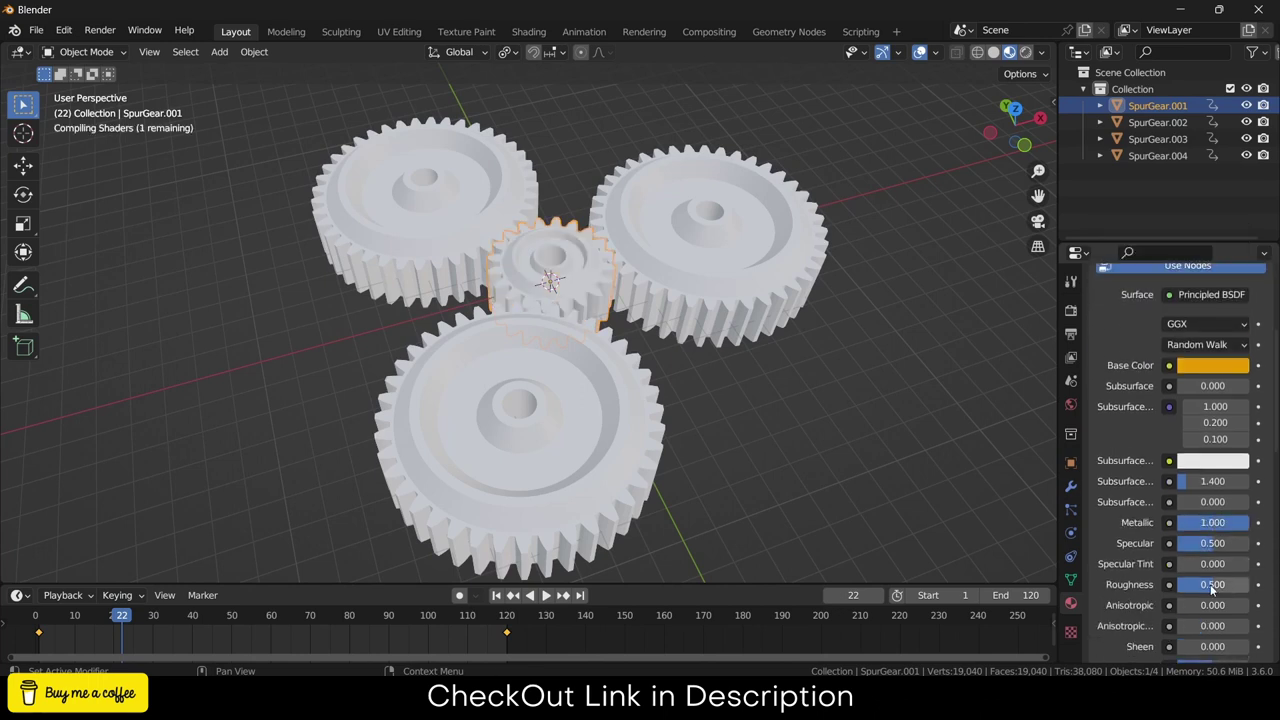
{"action": "left_click_drag", "start_coordinate": [1212, 584], "coordinate": [1186, 584]}
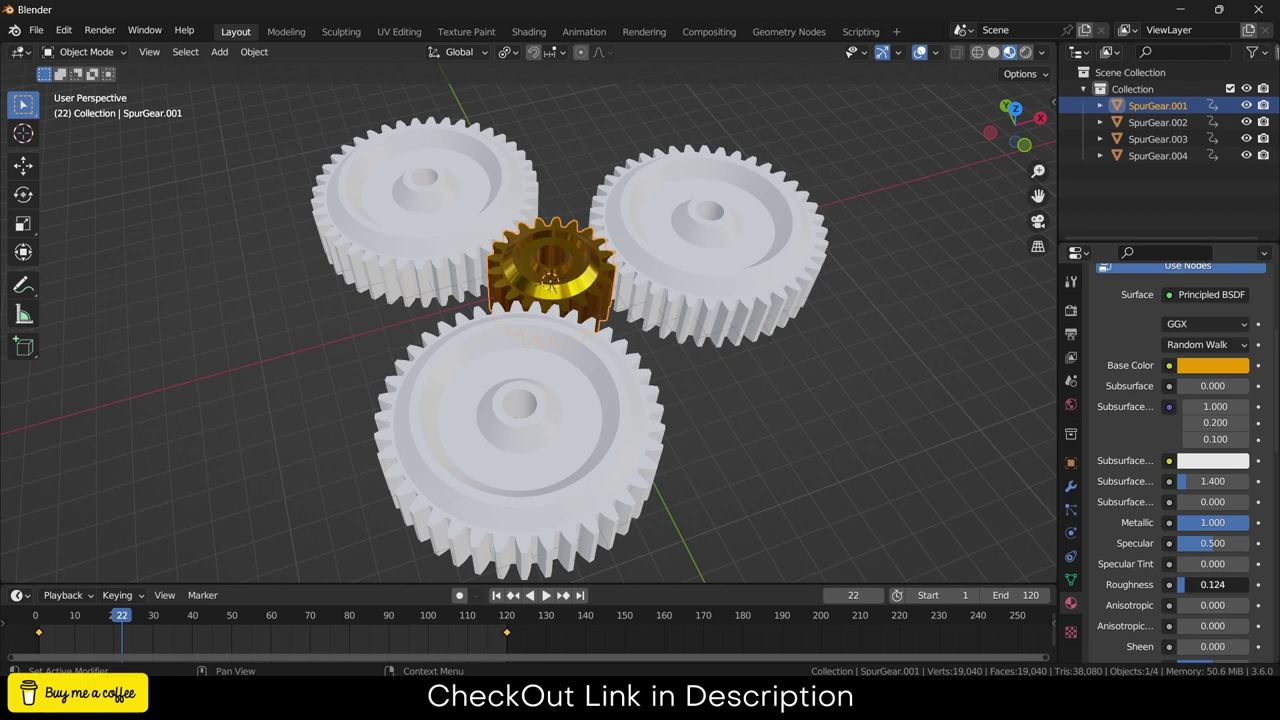
- Create Material.002 on SpurGear.003 with a dark grey base colour, Metallic 1 and Roughness 0.271
{"action": "left_click", "coordinate": [664, 261]}
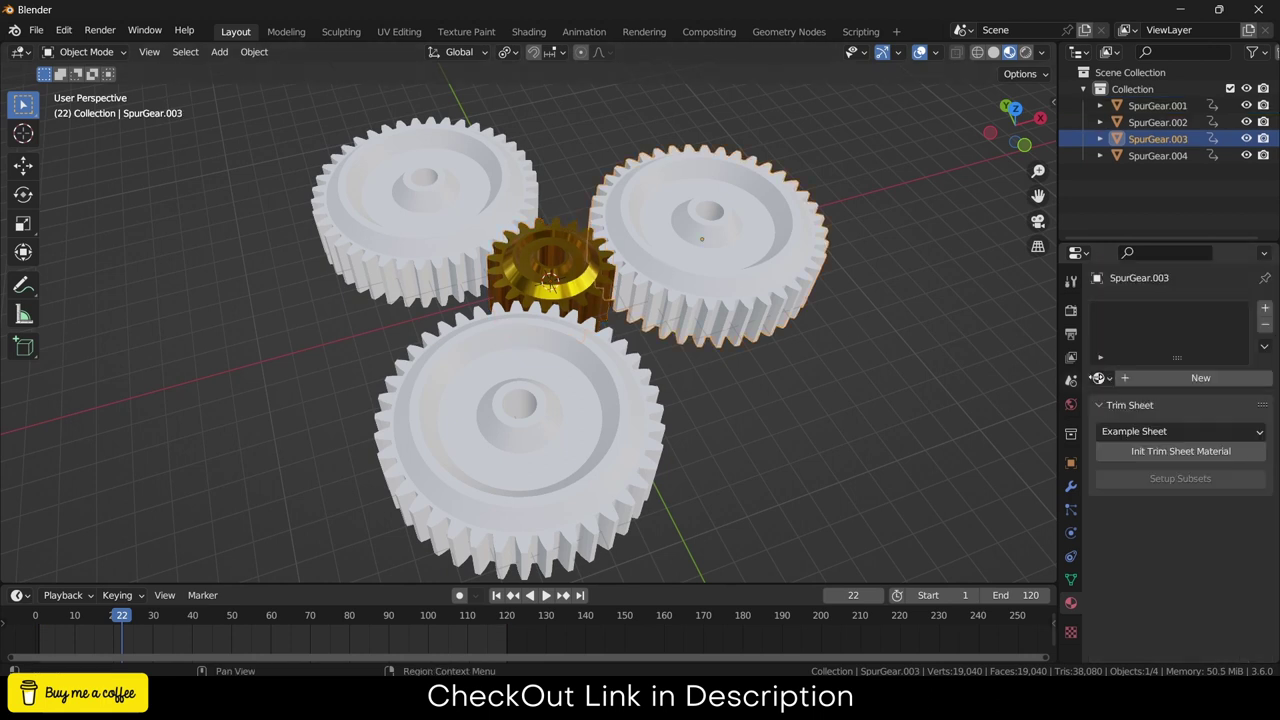
{"action": "left_click", "coordinate": [1173, 378]}
{"action": "left_click", "coordinate": [1238, 552]}
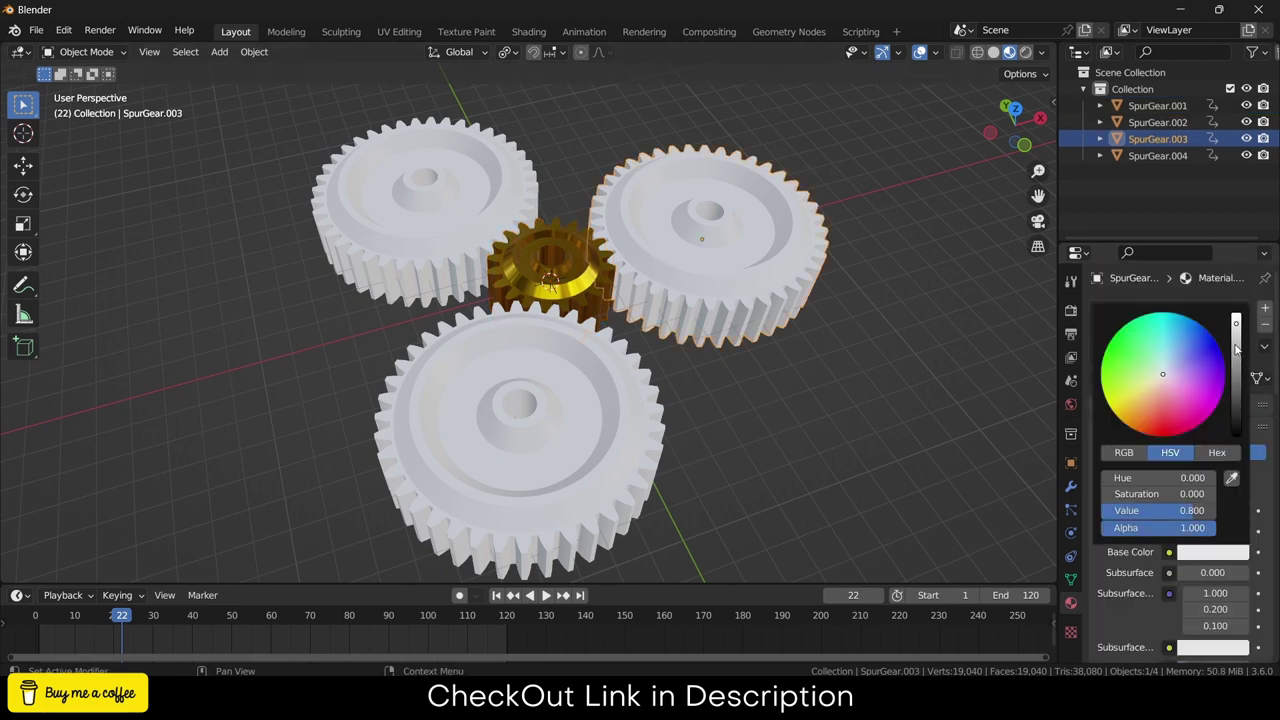
{"action": "left_click_drag", "start_coordinate": [1237, 348], "coordinate": [1236, 362]}
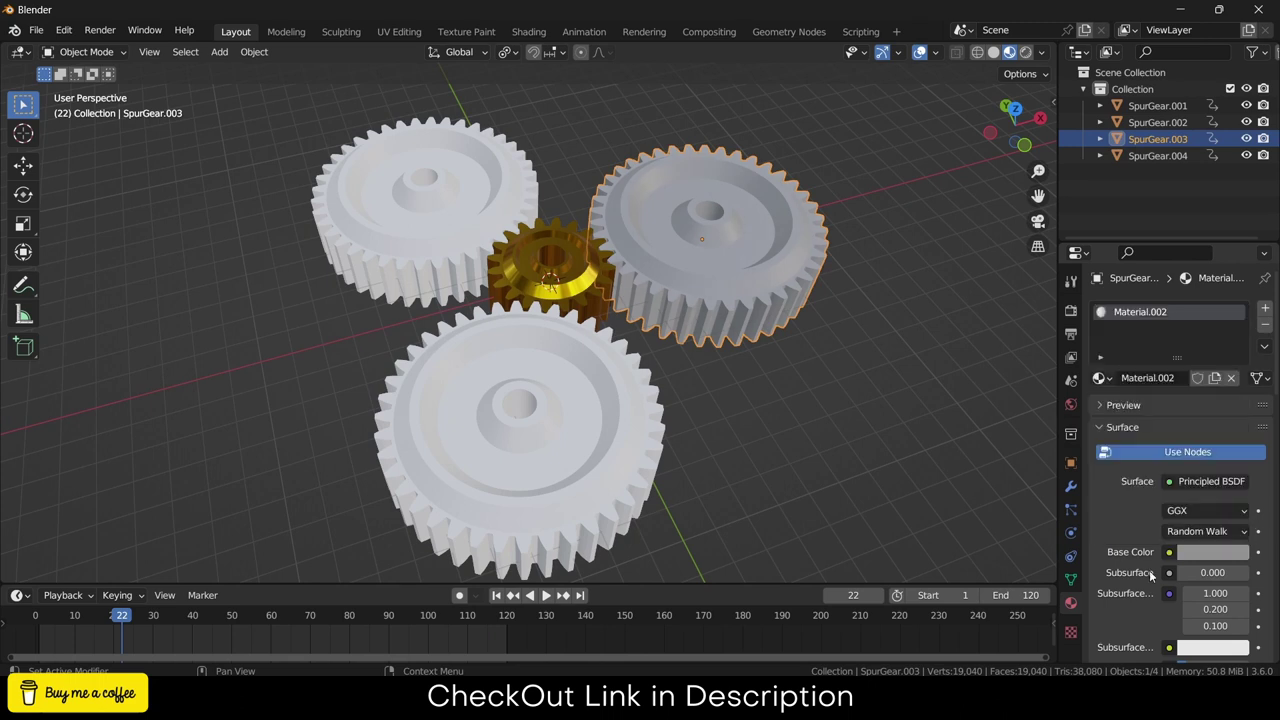
{"action": "scroll", "coordinate": [1140, 589], "scroll_direction": "down", "scroll_amount": 8}
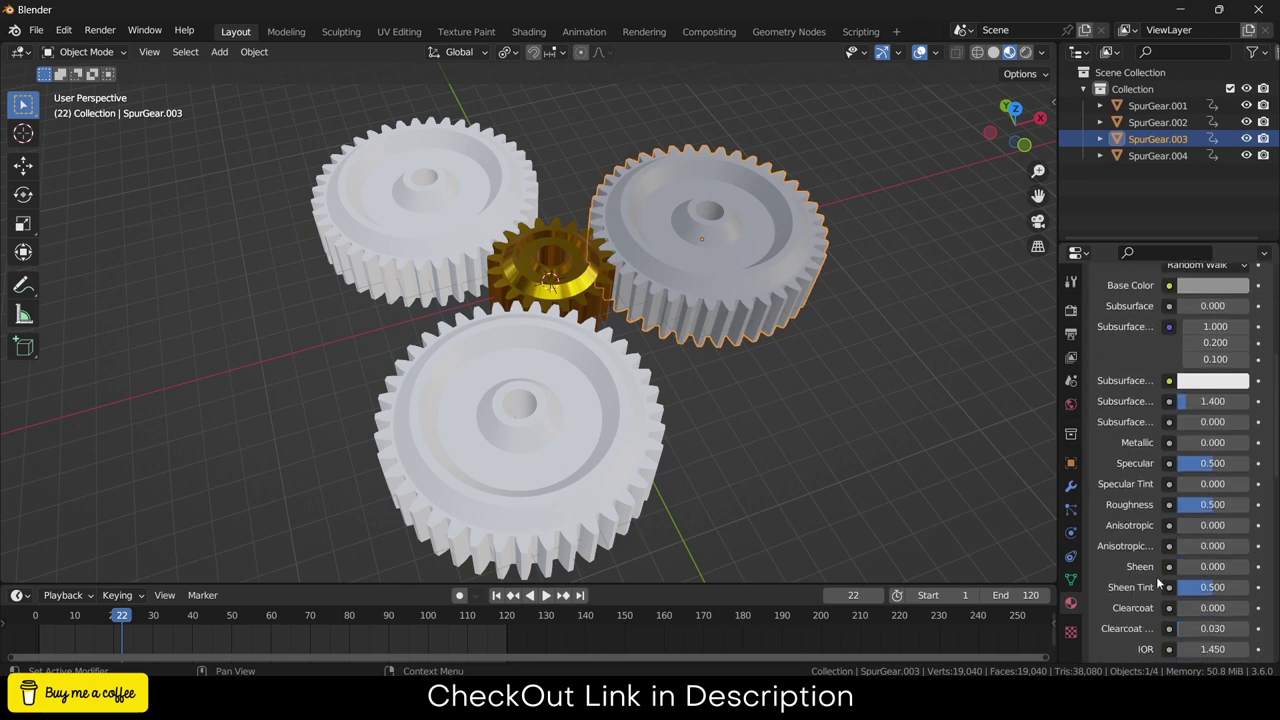
{"action": "left_click_drag", "start_coordinate": [1210, 442], "coordinate": [1190, 505]}
{"action": "left_click", "coordinate": [1208, 505]}
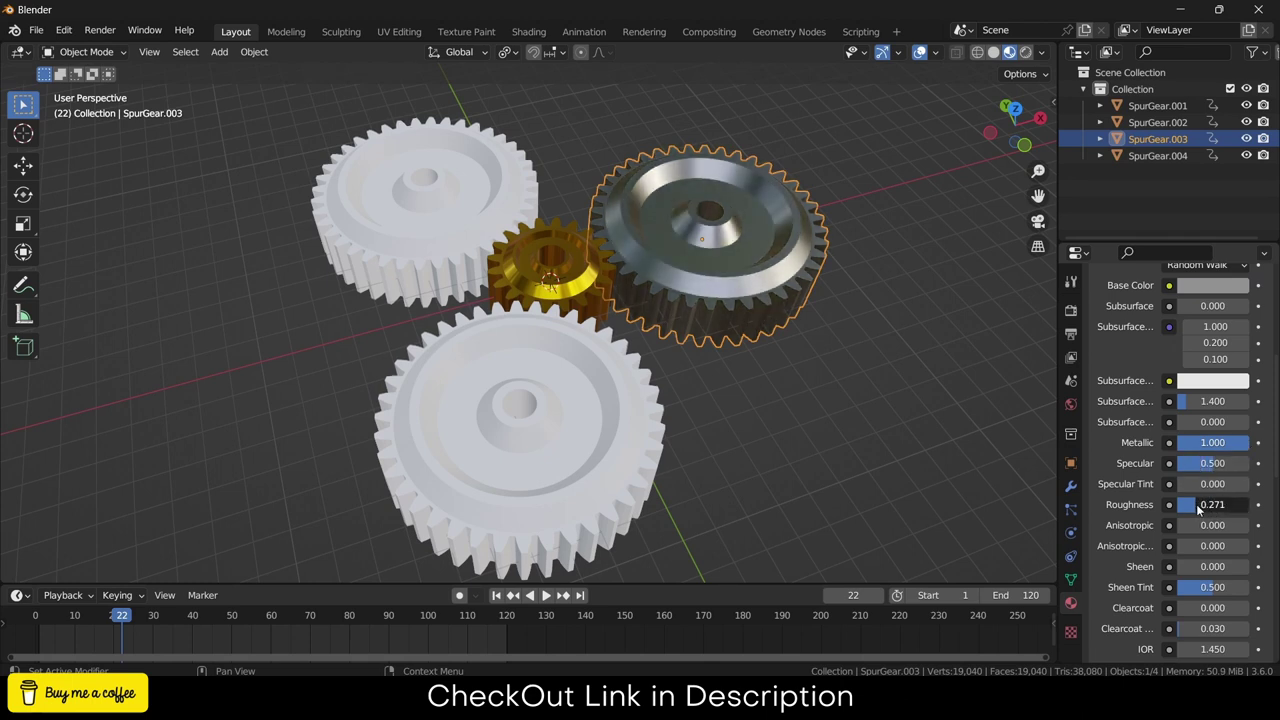
{"action": "left_click", "coordinate": [984, 404]}
{"action": "scroll", "coordinate": [1186, 362], "scroll_direction": "up", "scroll_amount": 6}
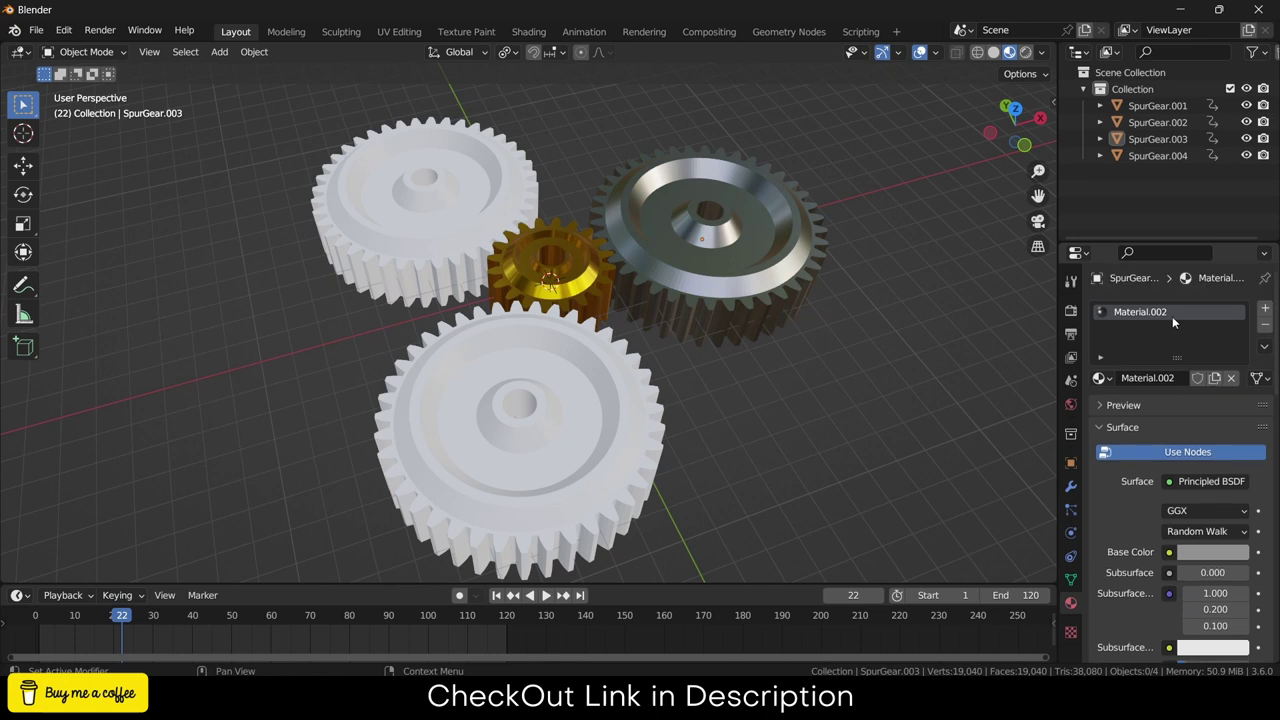
{"action": "type", "text": "metal"}
- Assign the existing 'metal' material to SpurGear.004 and SpurGear.002
{"action": "left_click", "coordinate": [655, 410]}
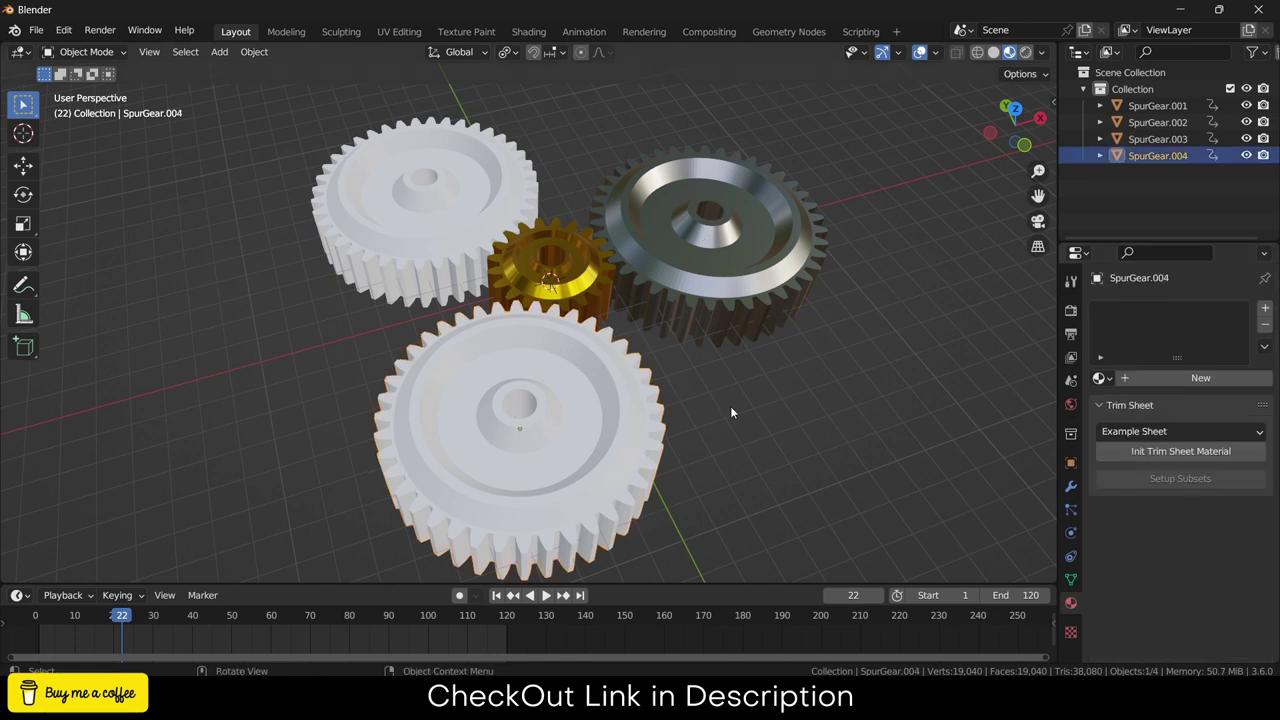
{"action": "left_click", "coordinate": [1101, 378]}
{"action": "left_click", "coordinate": [950, 435]}
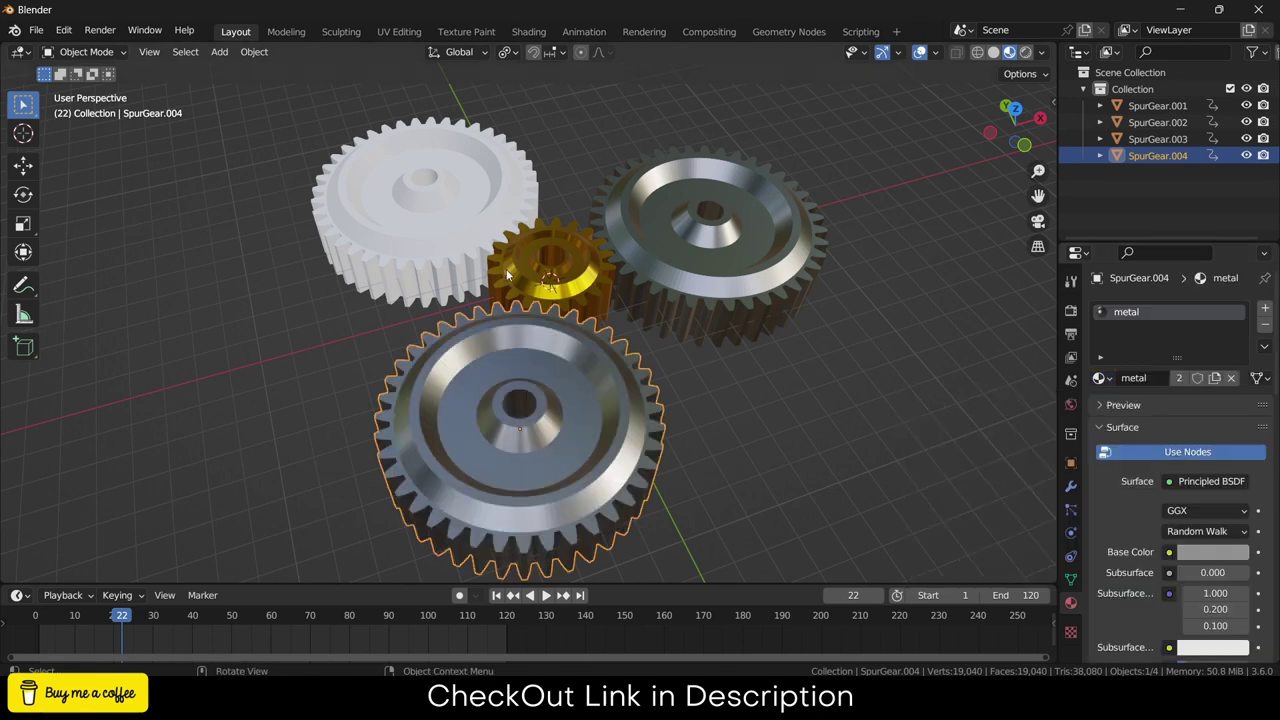
{"action": "left_click", "coordinate": [1157, 122]}
{"action": "left_click", "coordinate": [1101, 378]}
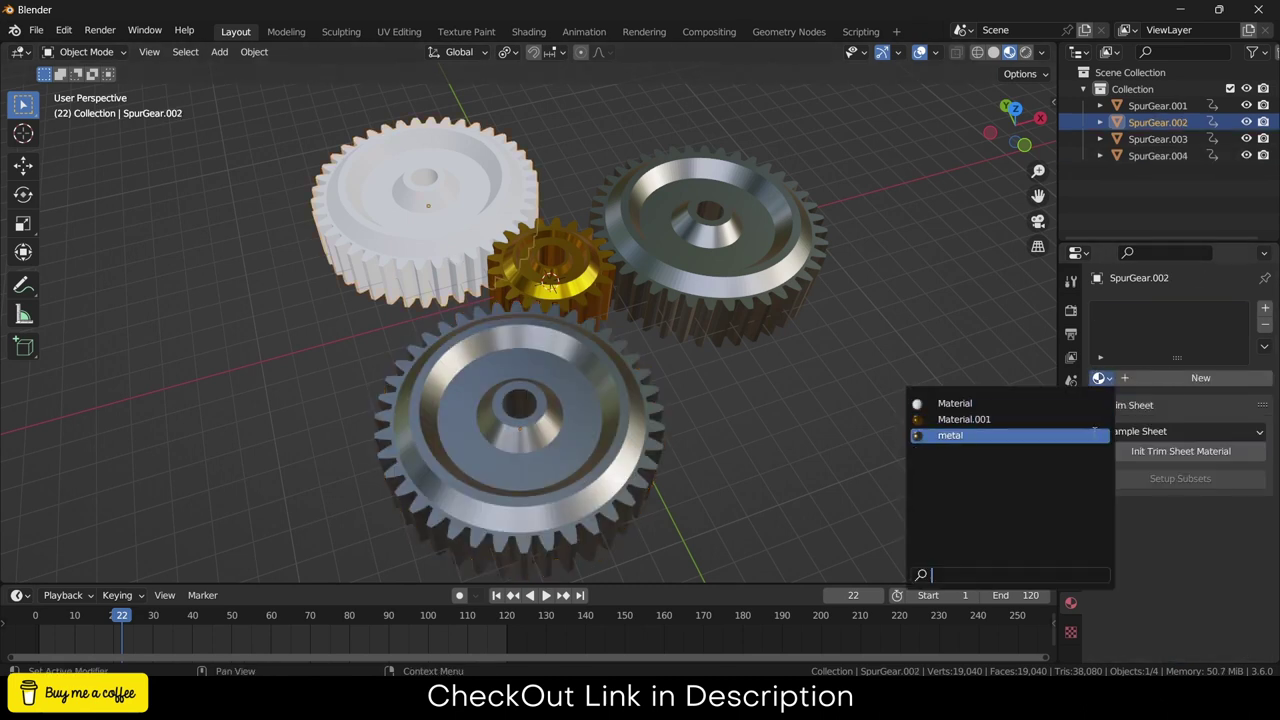
{"action": "left_click", "coordinate": [949, 434]}
- Select the small gold gear and zoom out to see all four gears
{"action": "left_click", "coordinate": [743, 357]}
{"action": "scroll", "coordinate": [527, 285], "scroll_direction": "up", "scroll_amount": 2}
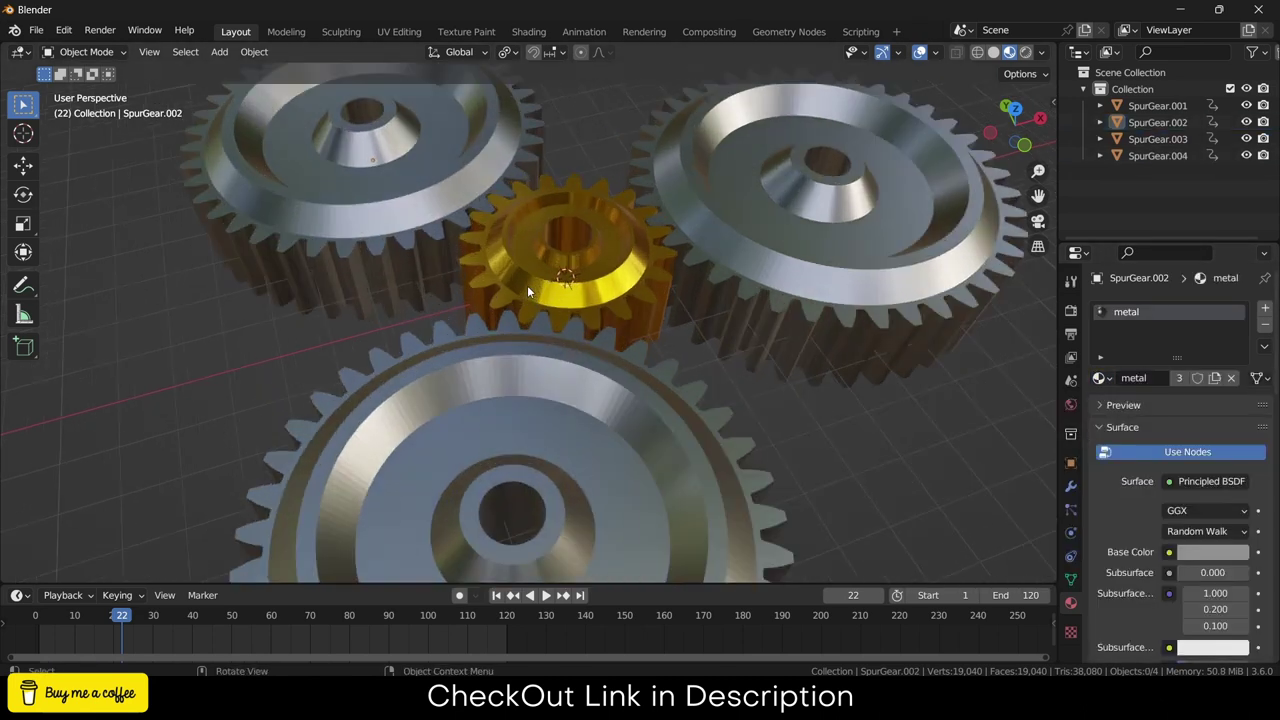
{"action": "left_click", "coordinate": [574, 262]}
{"action": "scroll", "coordinate": [752, 330], "scroll_direction": "down", "scroll_amount": 2}
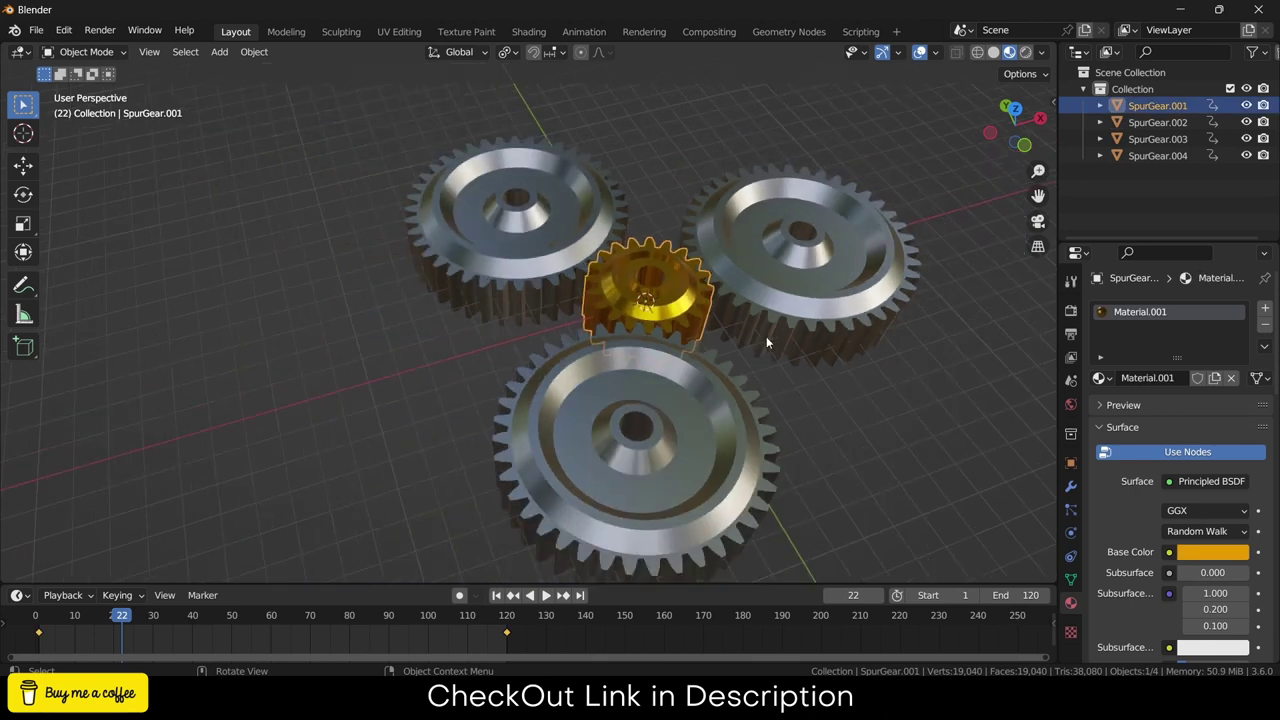
{"action": "middle_click_drag", "start_coordinate": [767, 336], "coordinate": [750, 369], "text": "ctrl"}
{"action": "scroll", "coordinate": [750, 369], "scroll_direction": "up", "scroll_amount": 2}
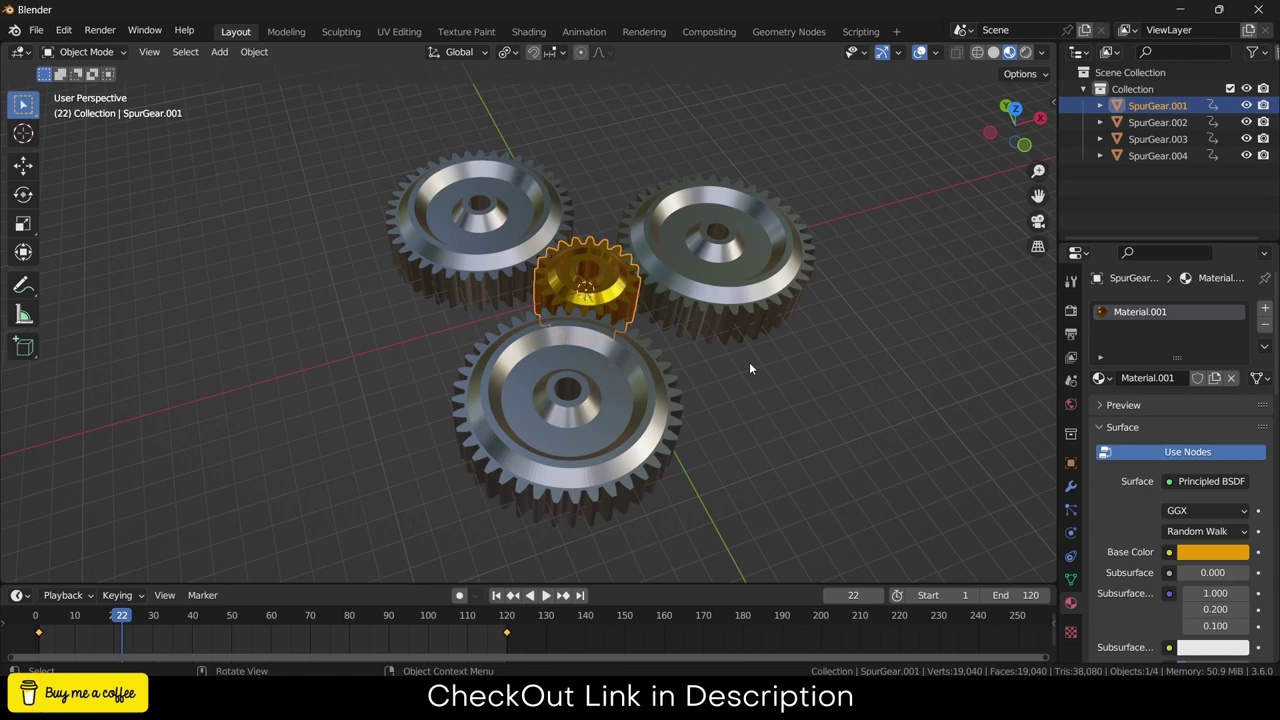
- Set the World colour to an Environment Texture using photo_studio_01_2k.hdr from Downloads
{"action": "left_click", "coordinate": [1070, 405]}
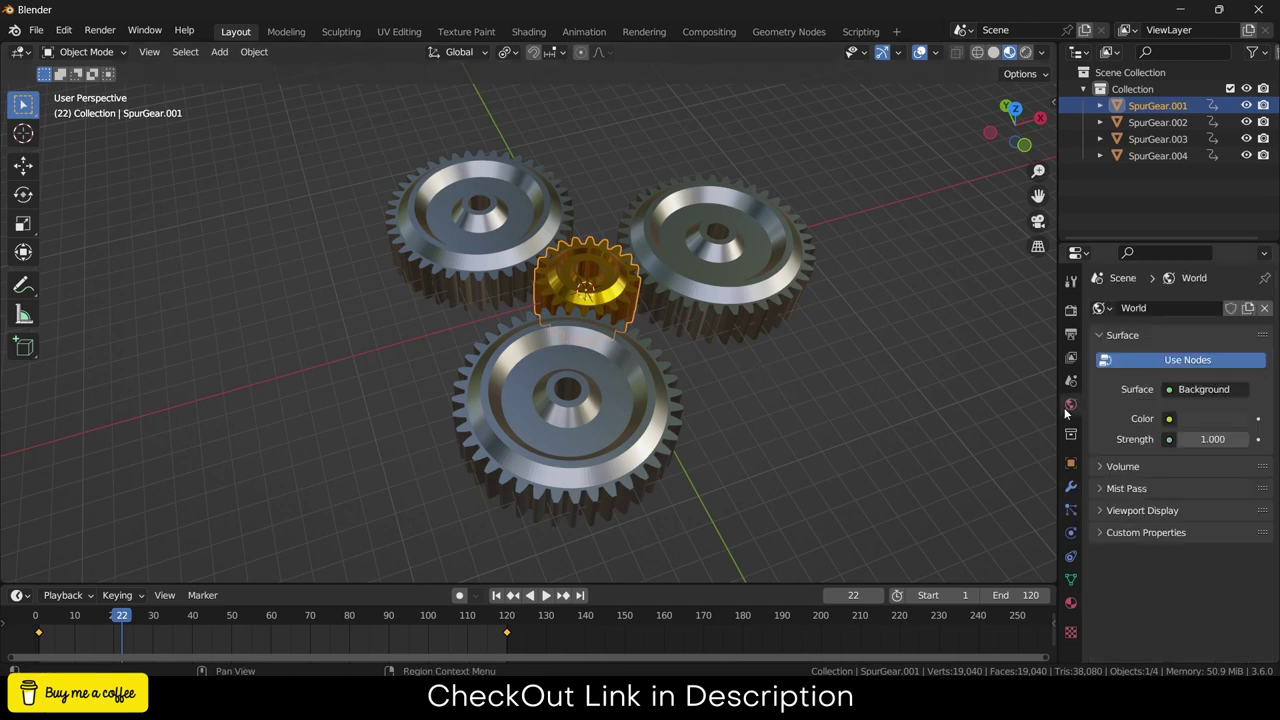
{"action": "left_click", "coordinate": [1169, 420]}
{"action": "left_click", "coordinate": [800, 492]}
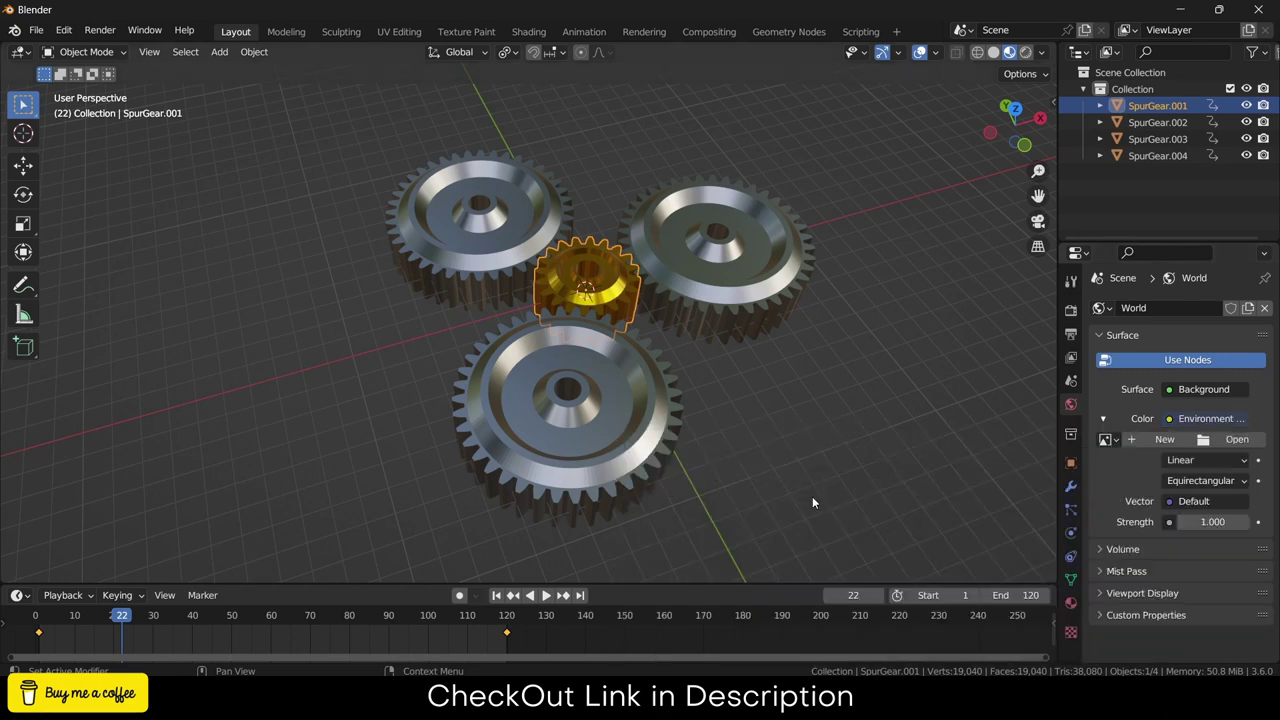
{"action": "left_click", "coordinate": [1252, 445]}
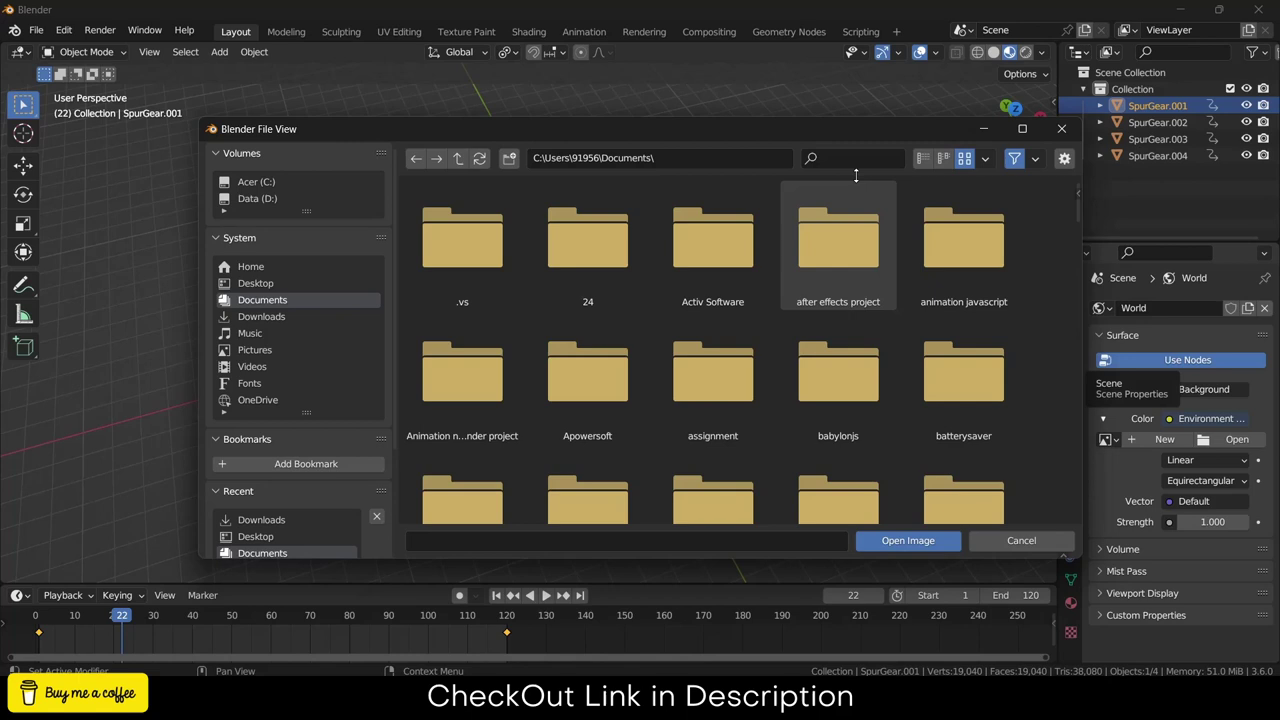
{"action": "left_click", "coordinate": [262, 316]}
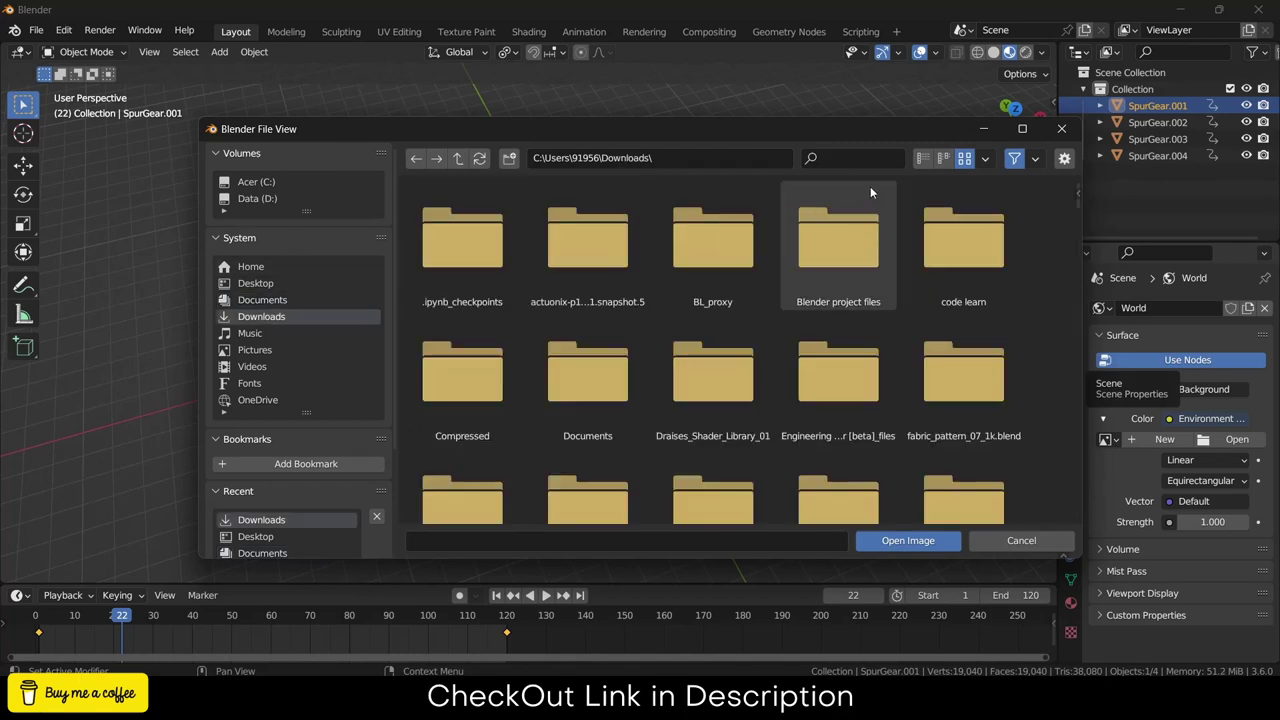
{"action": "left_click", "coordinate": [866, 157]}
{"action": "type", "text": "hdr"}
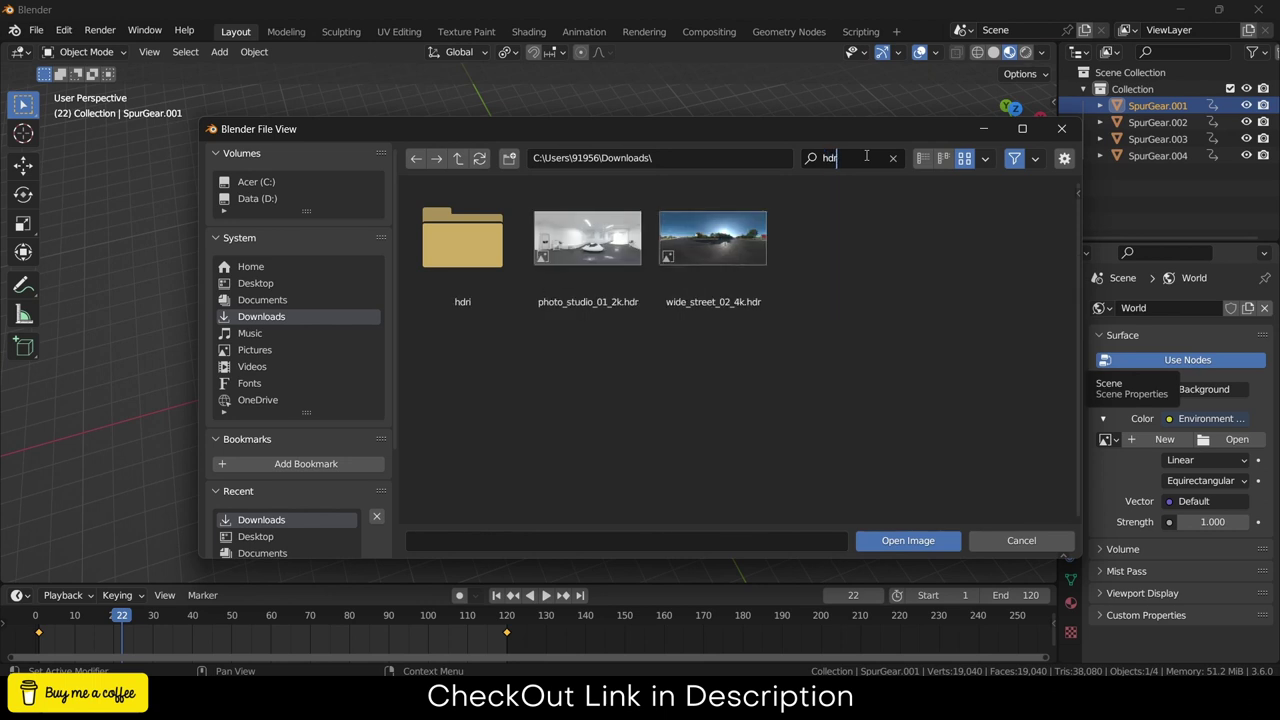
{"action": "left_click", "coordinate": [587, 240]}
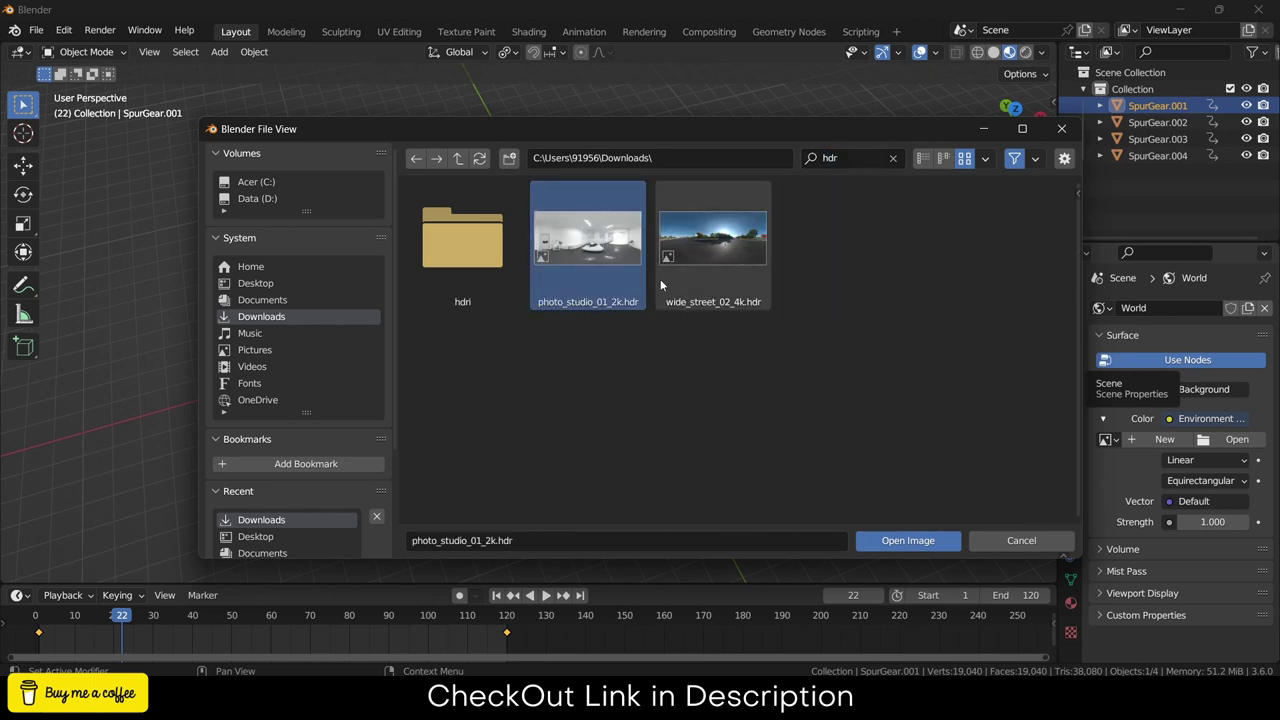
{"action": "left_click", "coordinate": [902, 540]}
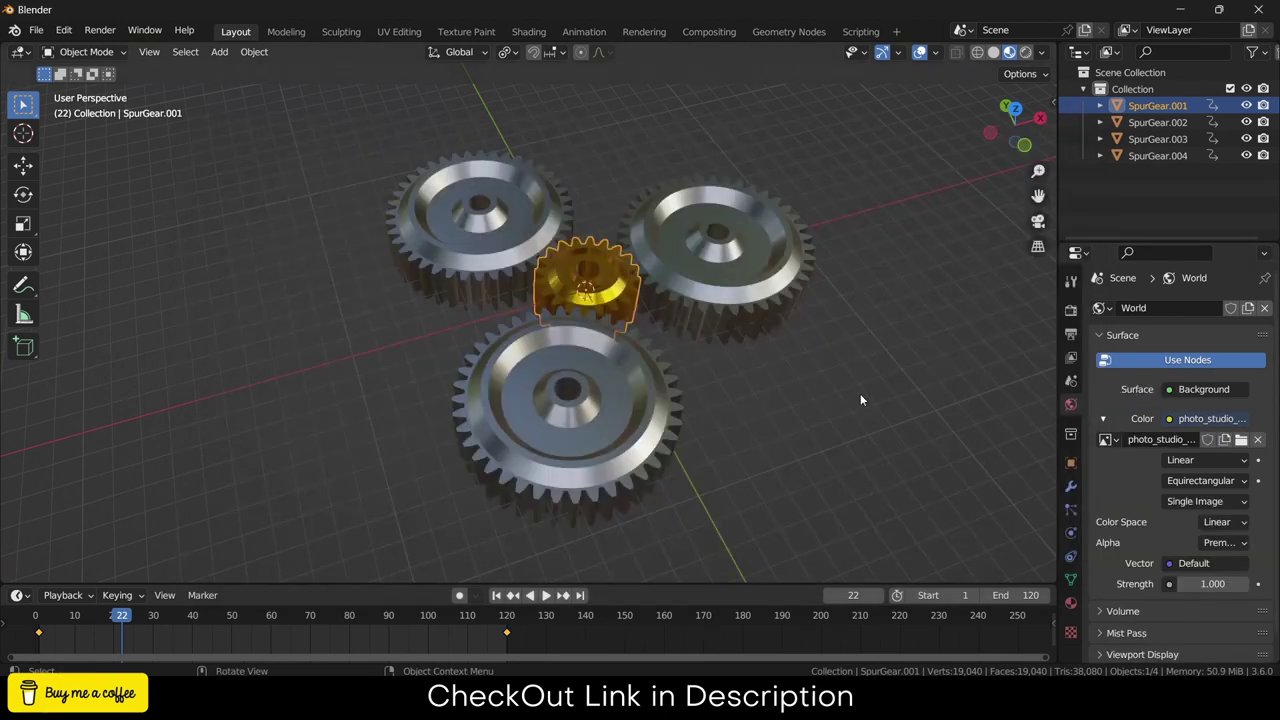
- Set the Color Management view transform to Standard in Render Properties
{"action": "left_click", "coordinate": [1070, 381]}
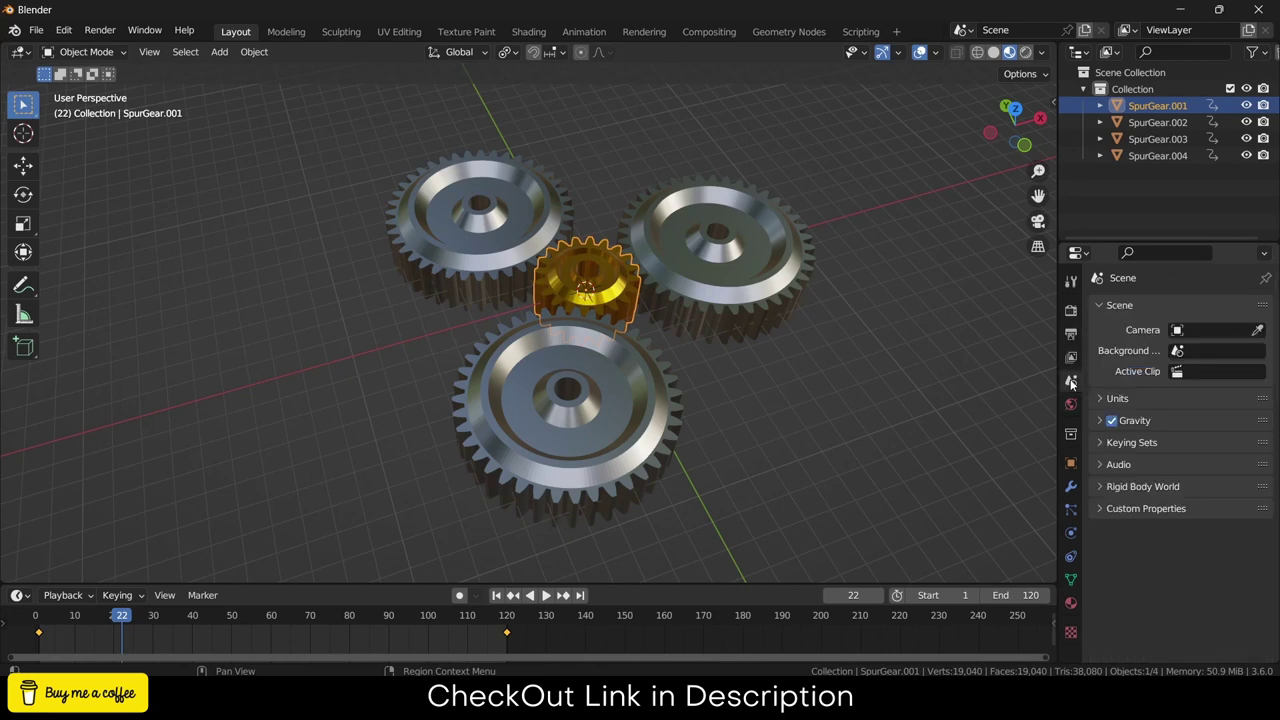
{"action": "left_click", "coordinate": [1070, 333]}
{"action": "scroll", "coordinate": [1092, 337], "scroll_direction": "down", "scroll_amount": 4}
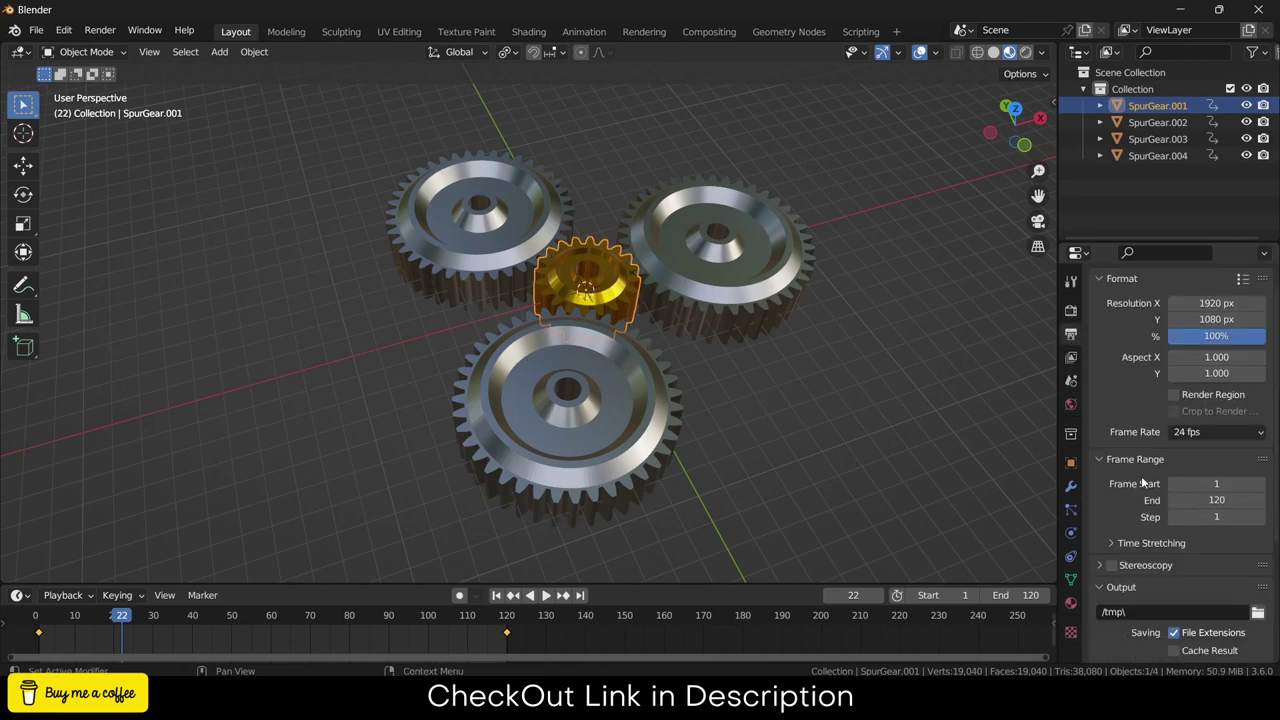
{"action": "left_click", "coordinate": [1071, 311]}
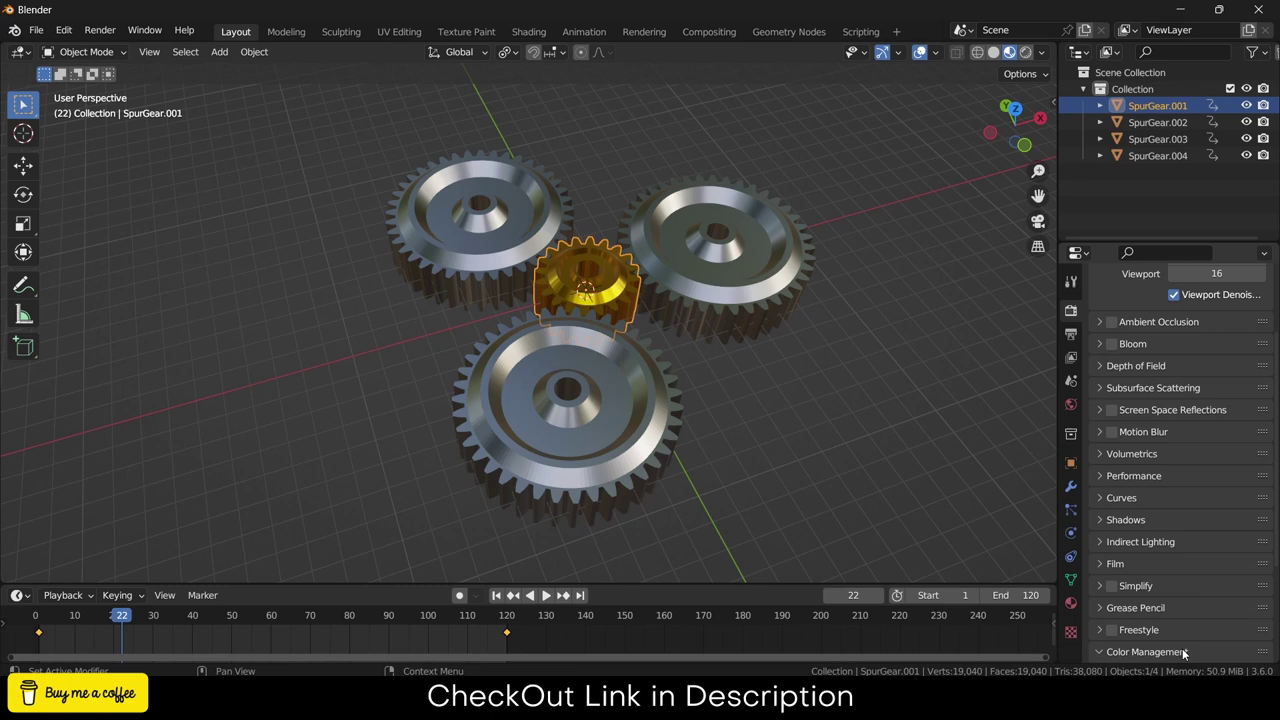
{"action": "scroll", "coordinate": [1184, 640], "scroll_direction": "down", "scroll_amount": 5}
{"action": "left_click", "coordinate": [1230, 548]}
{"action": "left_click", "coordinate": [1228, 568]}
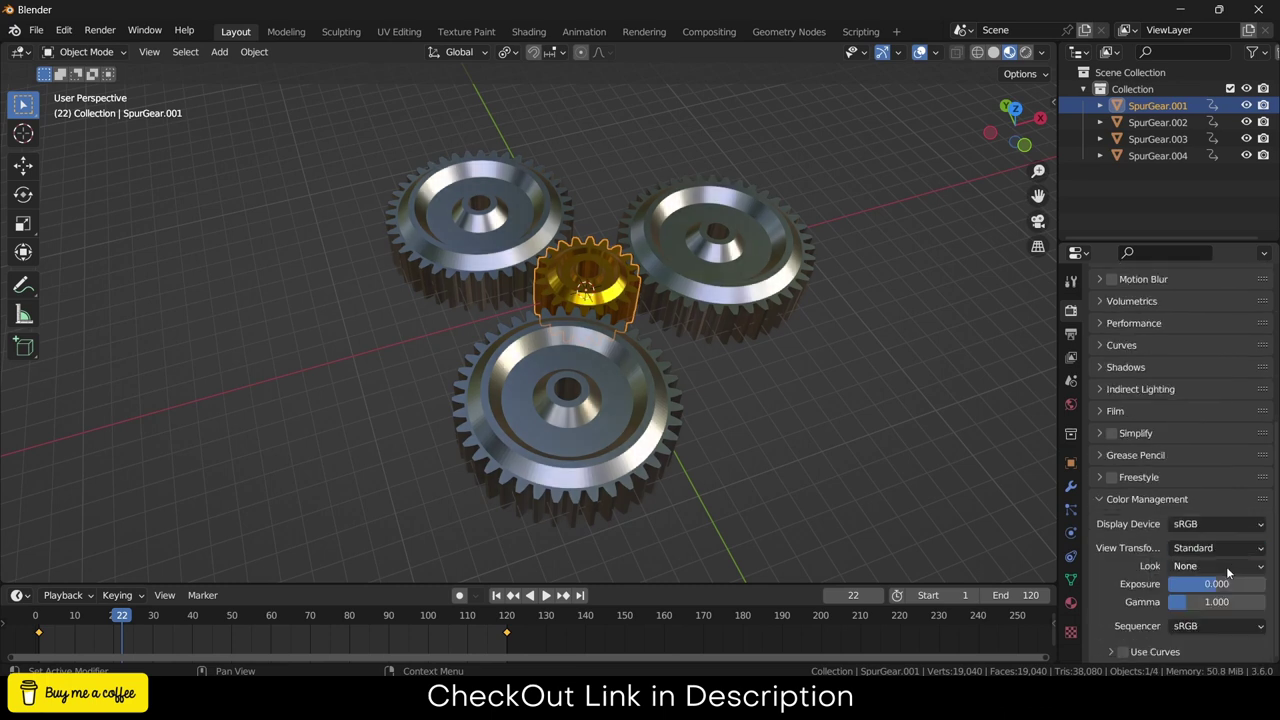
- Preview in Rendered shading, enable Film Transparent, and go to the Compositing workspace
{"action": "left_click", "coordinate": [1025, 52]}
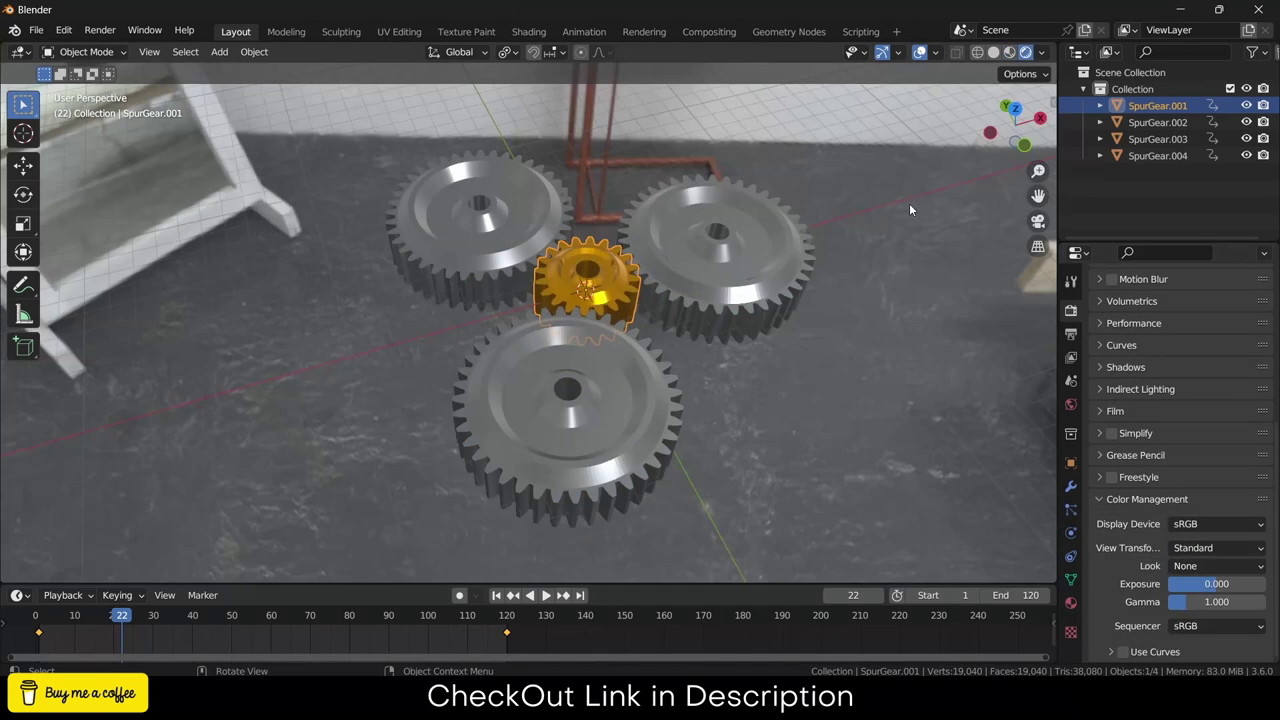
{"action": "left_click", "coordinate": [907, 205]}
{"action": "scroll", "coordinate": [686, 246], "scroll_direction": "up", "scroll_amount": 2}
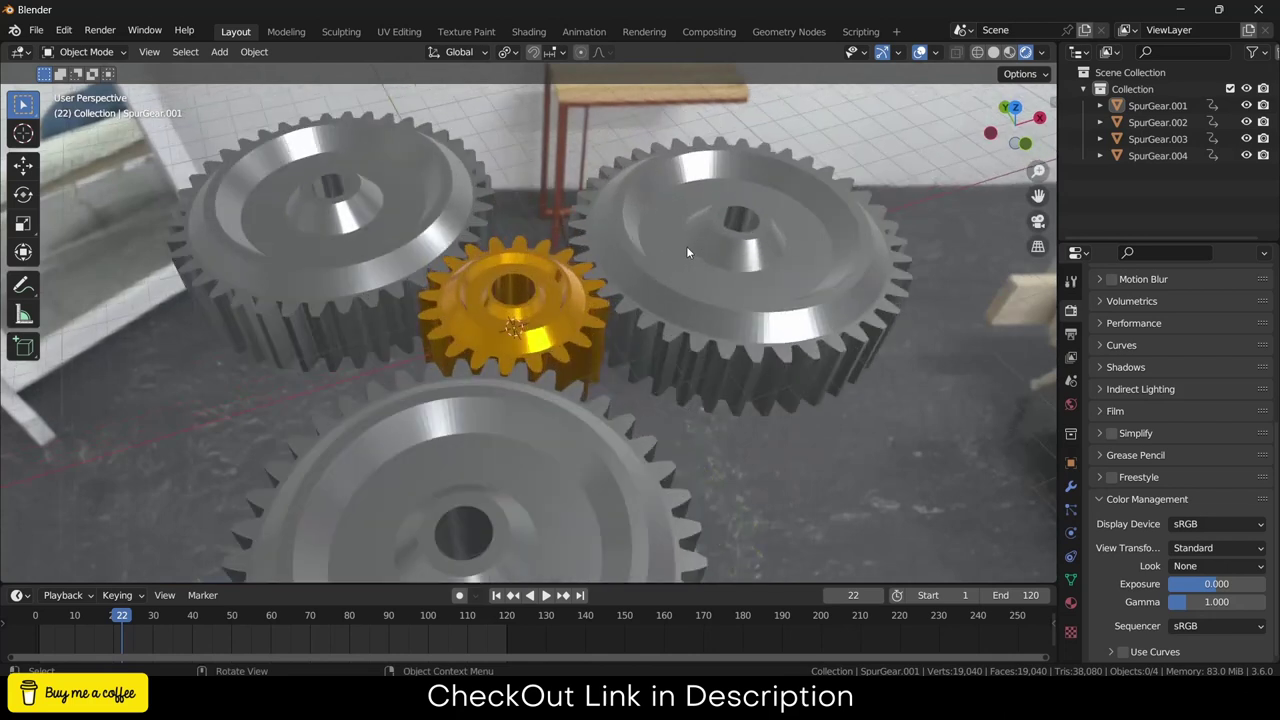
{"action": "scroll", "coordinate": [686, 246], "scroll_direction": "down", "scroll_amount": 2}
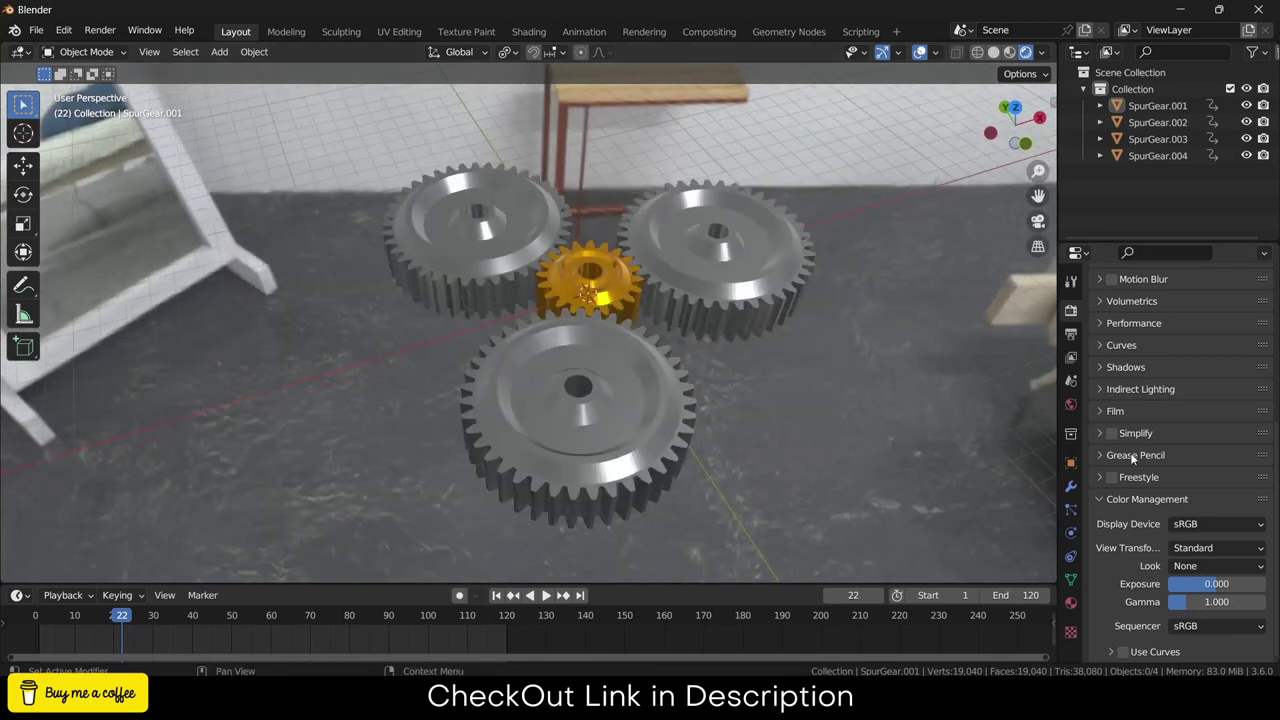
{"action": "left_click", "coordinate": [1134, 411]}
{"action": "left_click", "coordinate": [1166, 454]}
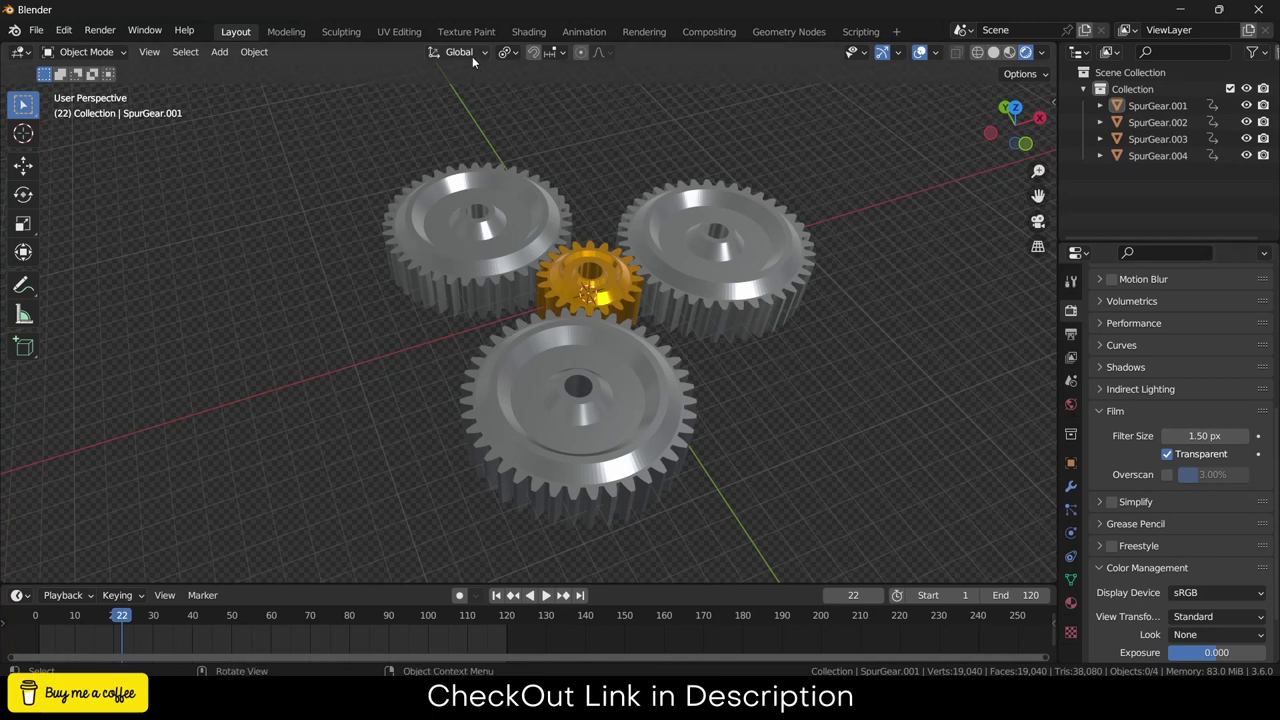
{"action": "left_click", "coordinate": [709, 32]}
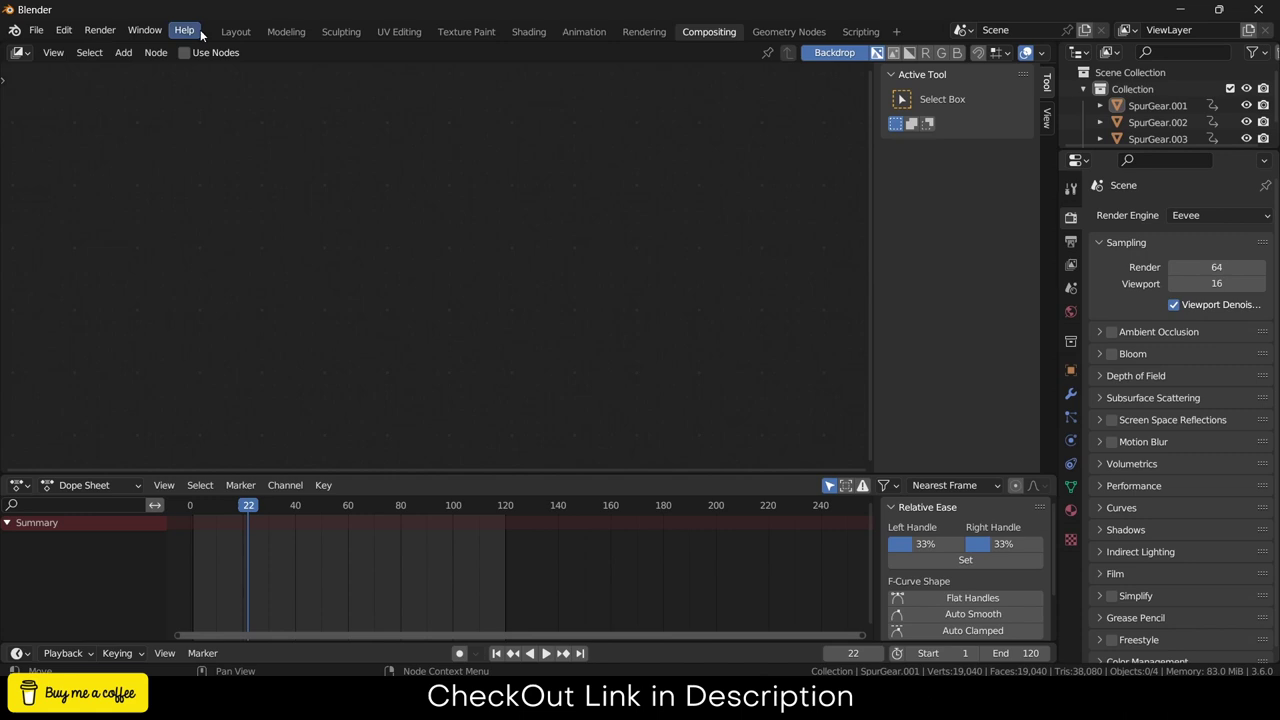
- Back in Layout, add a camera and align it to the current view
{"action": "left_click", "coordinate": [236, 32]}
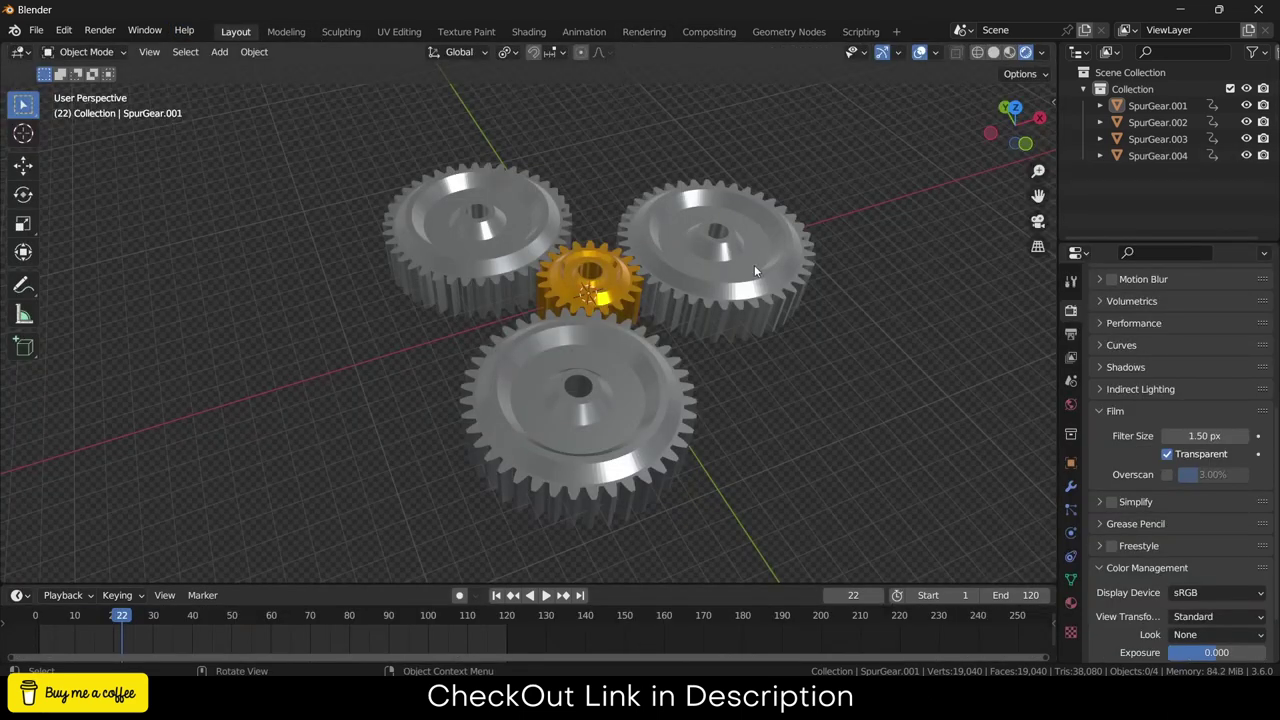
{"action": "left_click", "coordinate": [219, 52]}
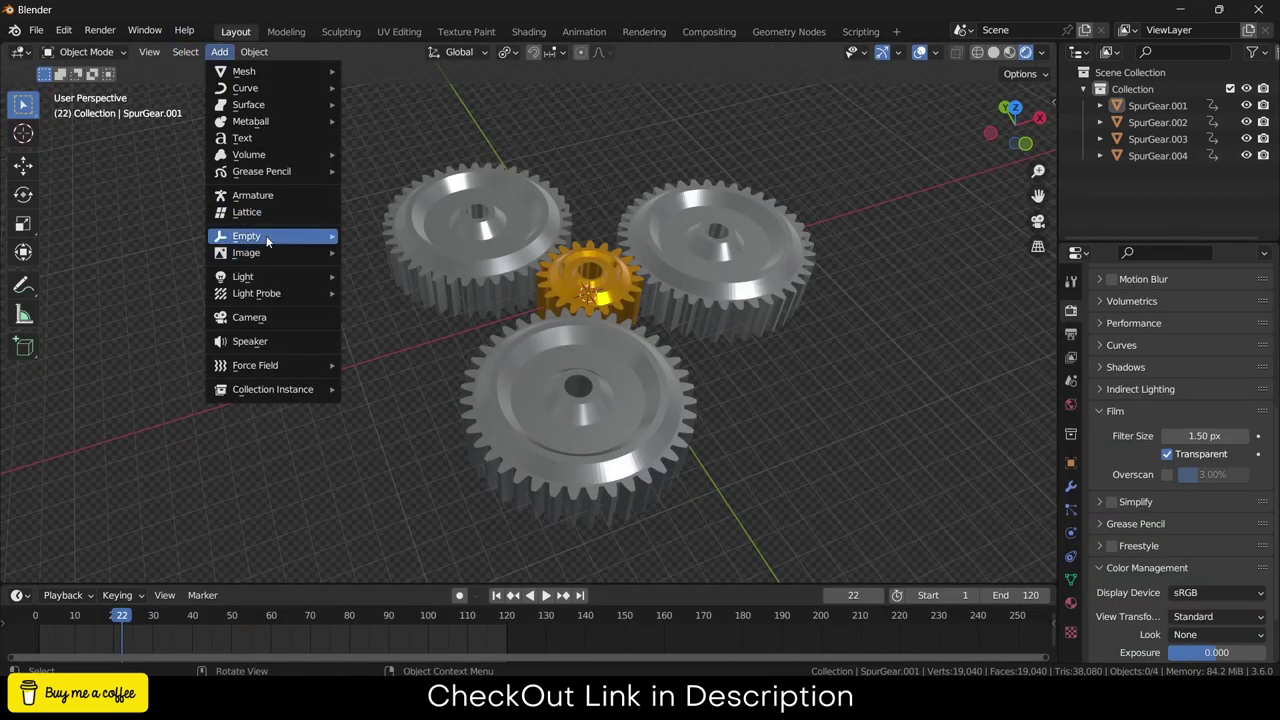
{"action": "left_click", "coordinate": [270, 317]}
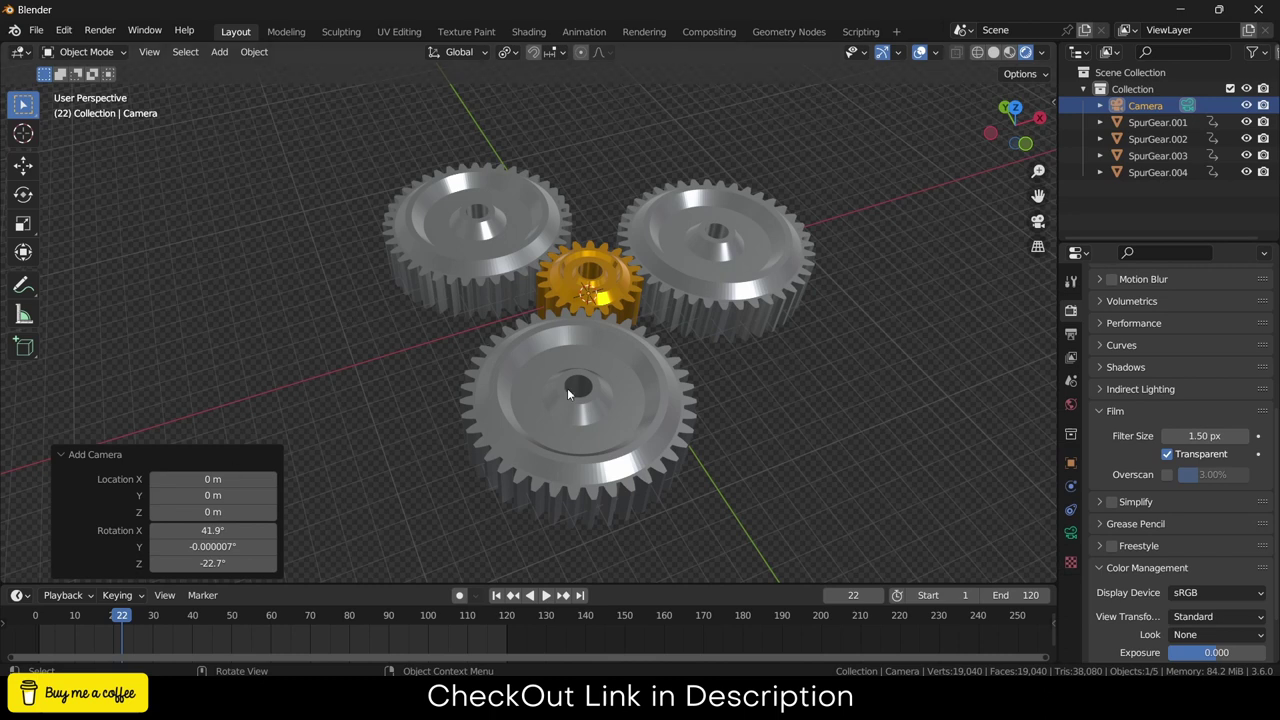
{"action": "left_click", "coordinate": [159, 55]}
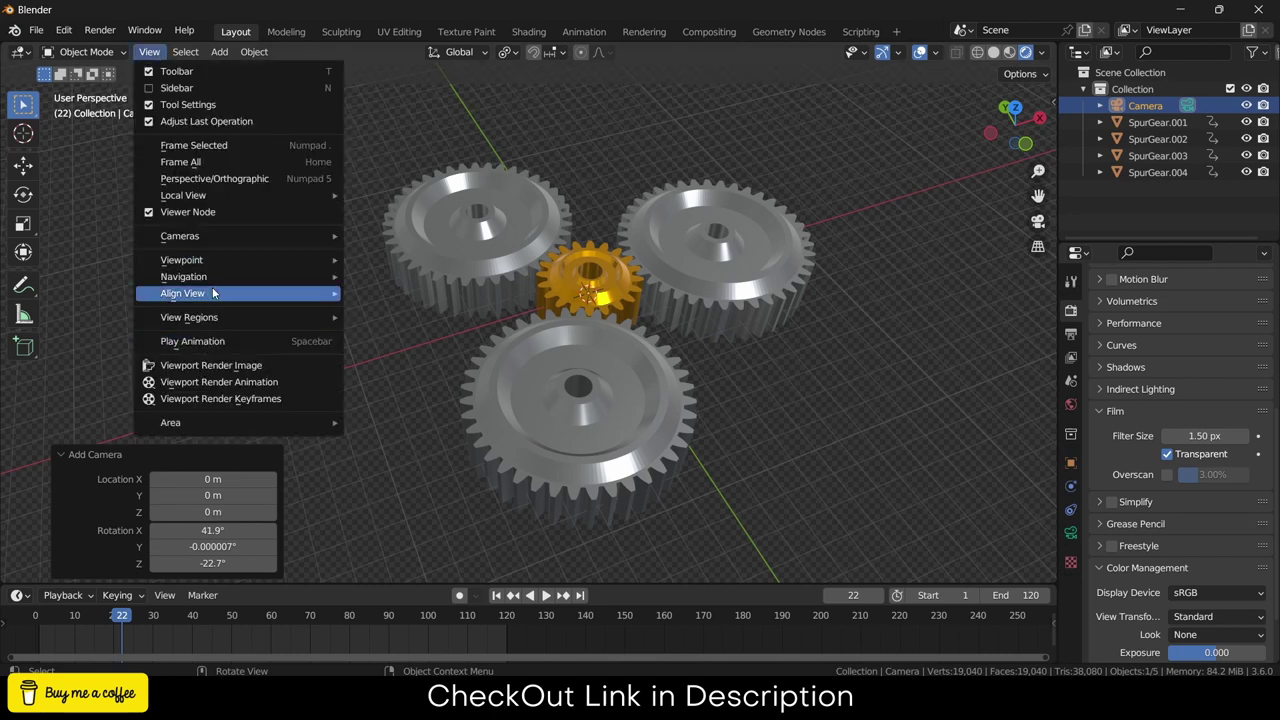
{"action": "mouse_move", "coordinate": [213, 293]}
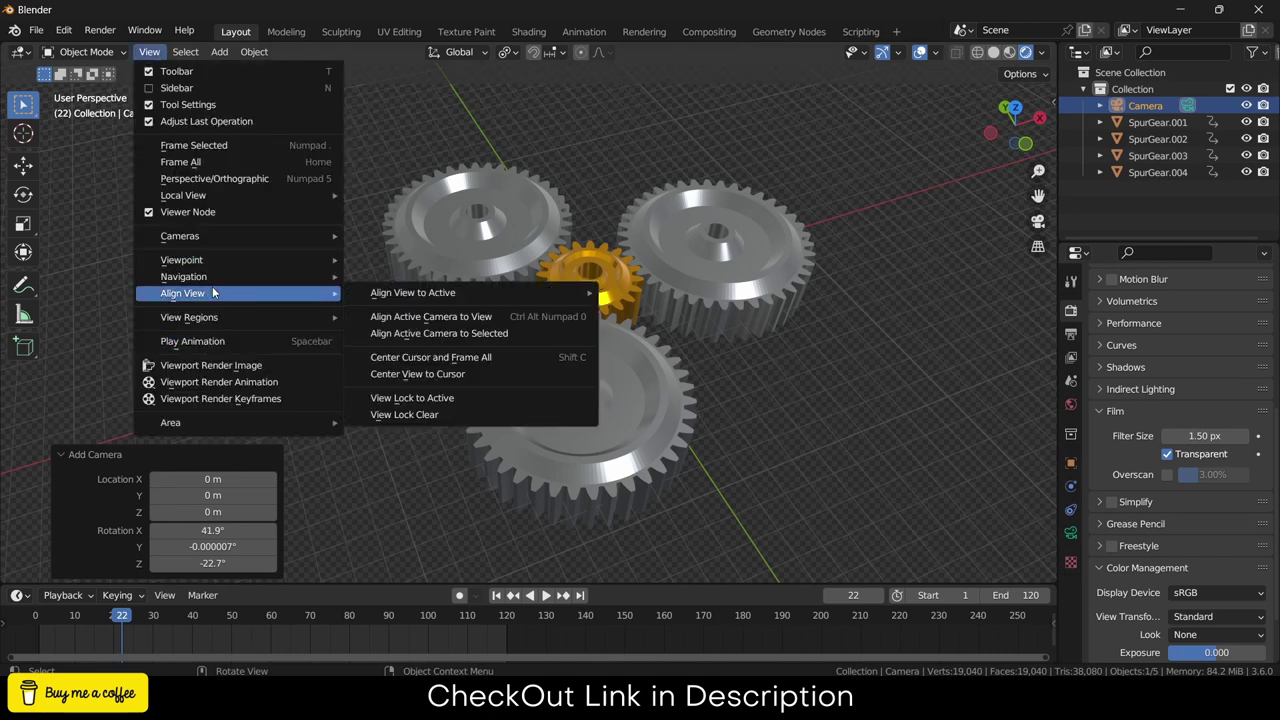
{"action": "left_click", "coordinate": [513, 316]}
- Lock the camera to the view, pull back to frame all four gears, then unlock
{"action": "key", "text": "n"}
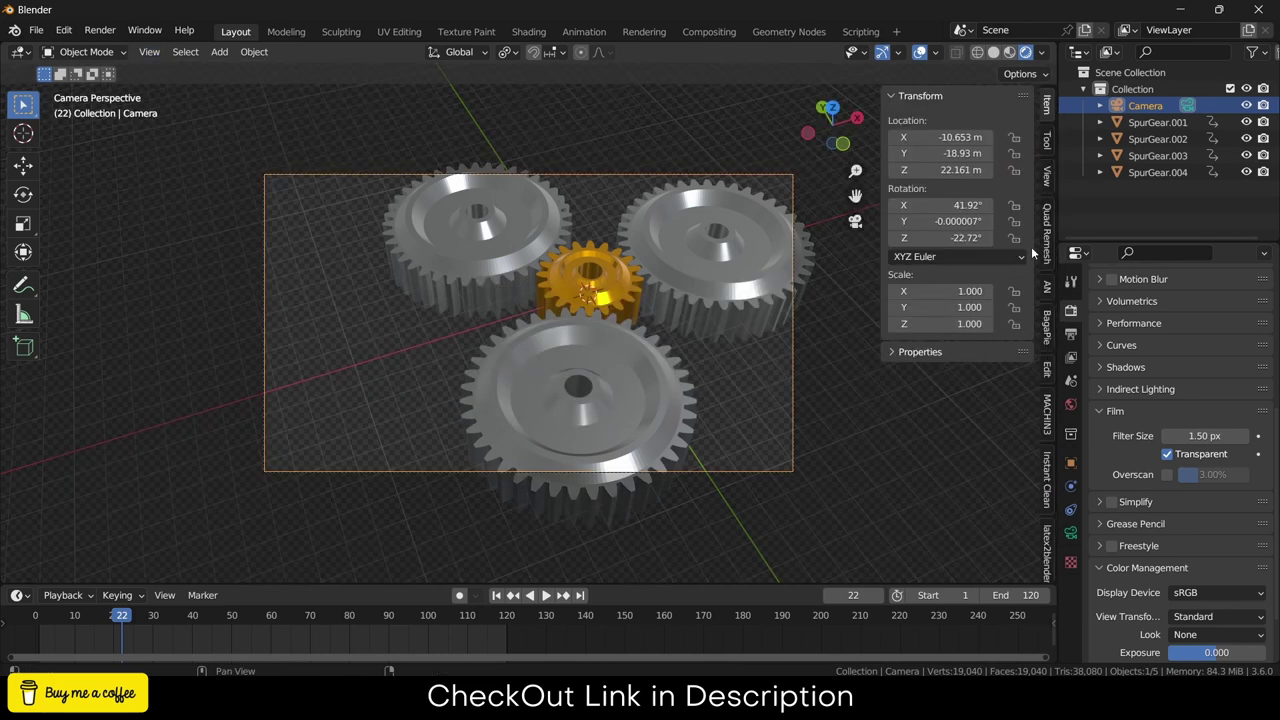
{"action": "left_click", "coordinate": [1048, 180]}
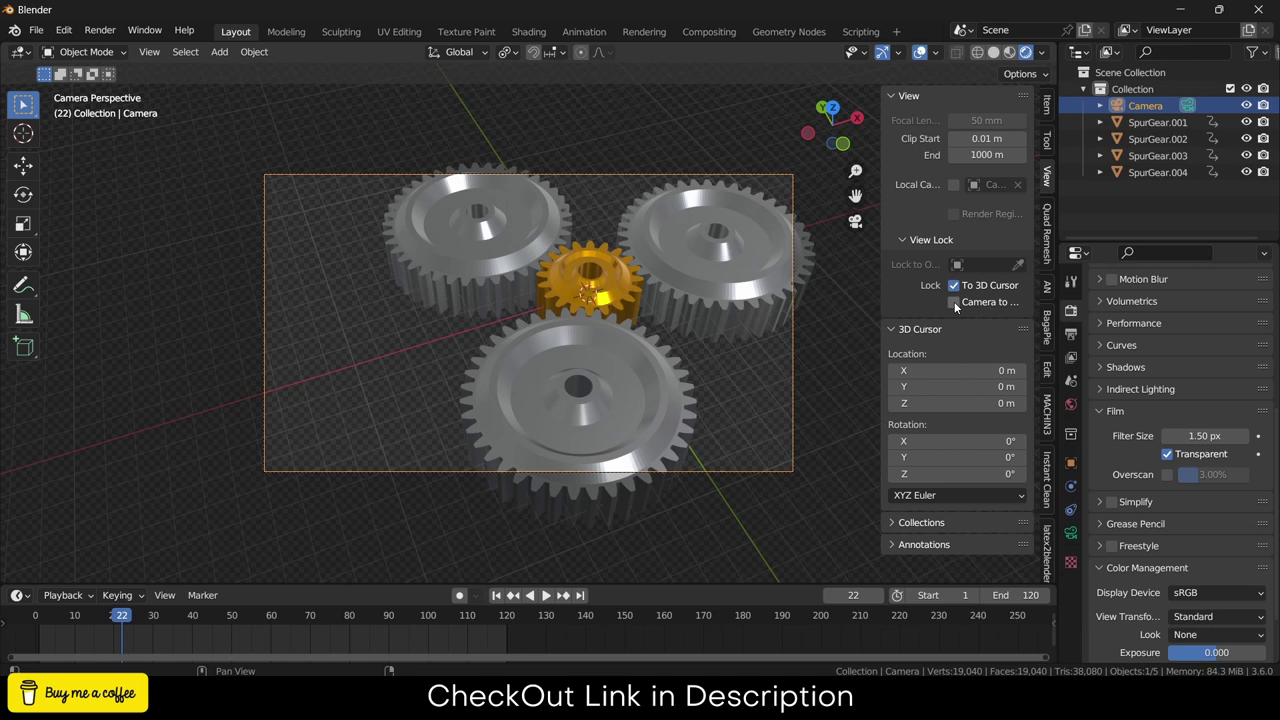
{"action": "left_click", "coordinate": [954, 302]}
{"action": "mouse_move", "coordinate": [512, 310]}
{"action": "middle_mouse_down"}
{"action": "mouse_move", "coordinate": [488, 295]}
{"action": "mouse_move", "coordinate": [512, 302]}
{"action": "middle_mouse_up"}
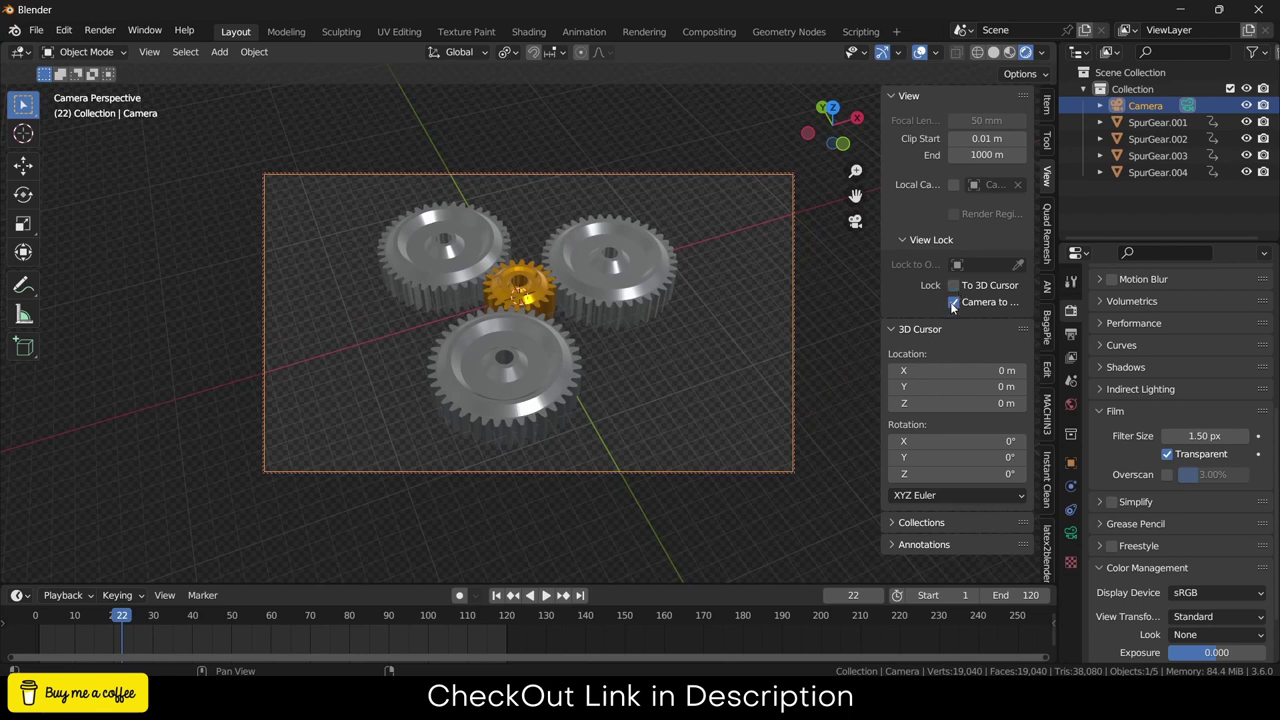
{"action": "left_click", "coordinate": [954, 302]}
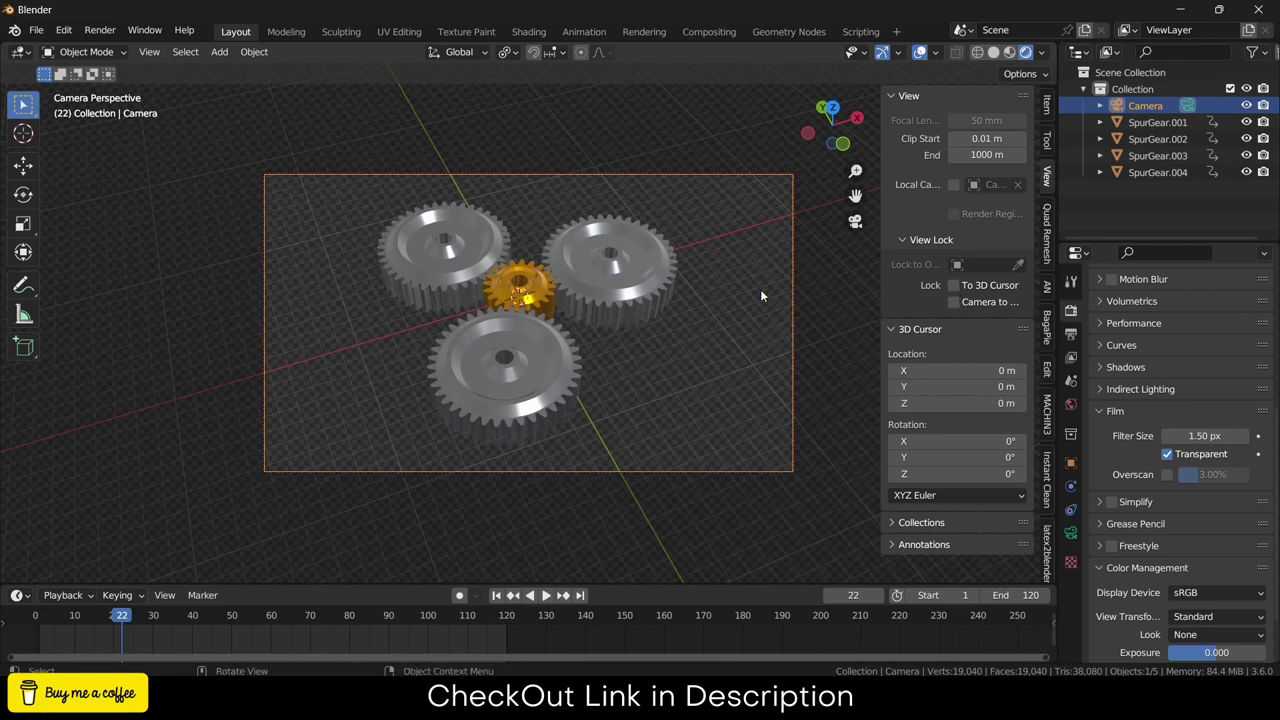
- Hide the side panel and render a test image of the transparent scene
{"action": "key", "text": "n"}
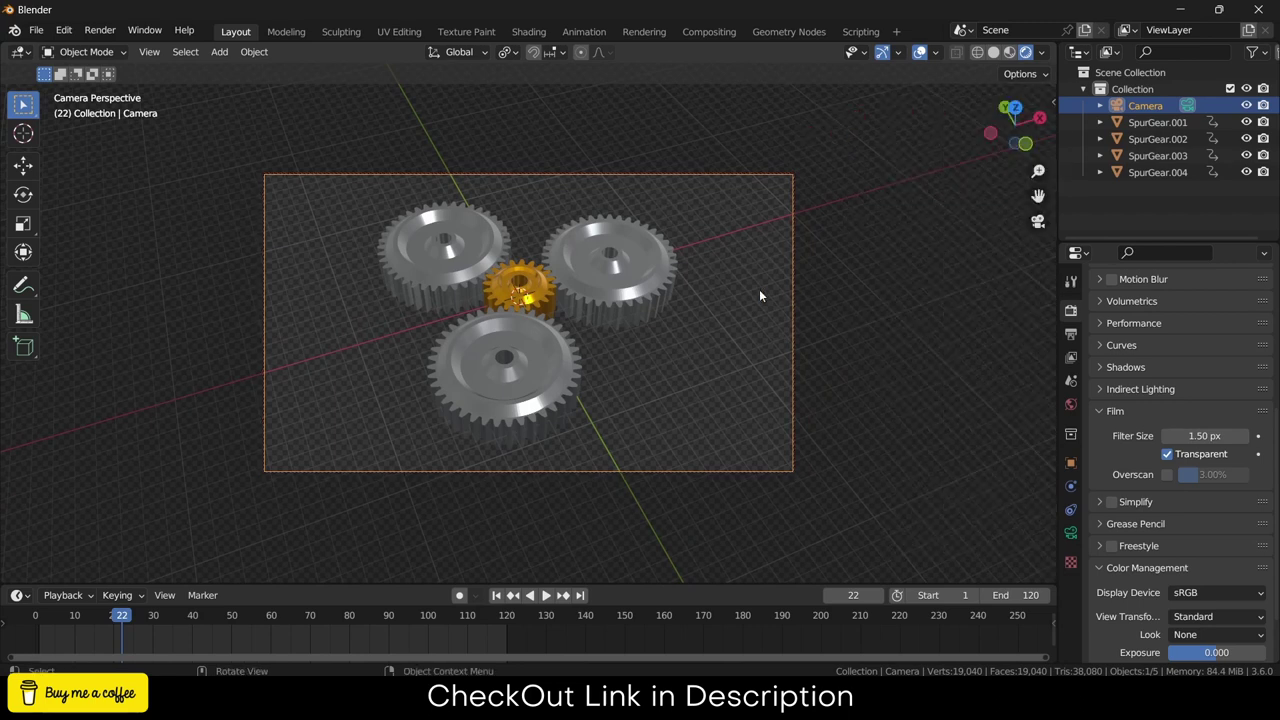
{"action": "left_click", "coordinate": [100, 30]}
{"action": "left_click", "coordinate": [140, 46]}
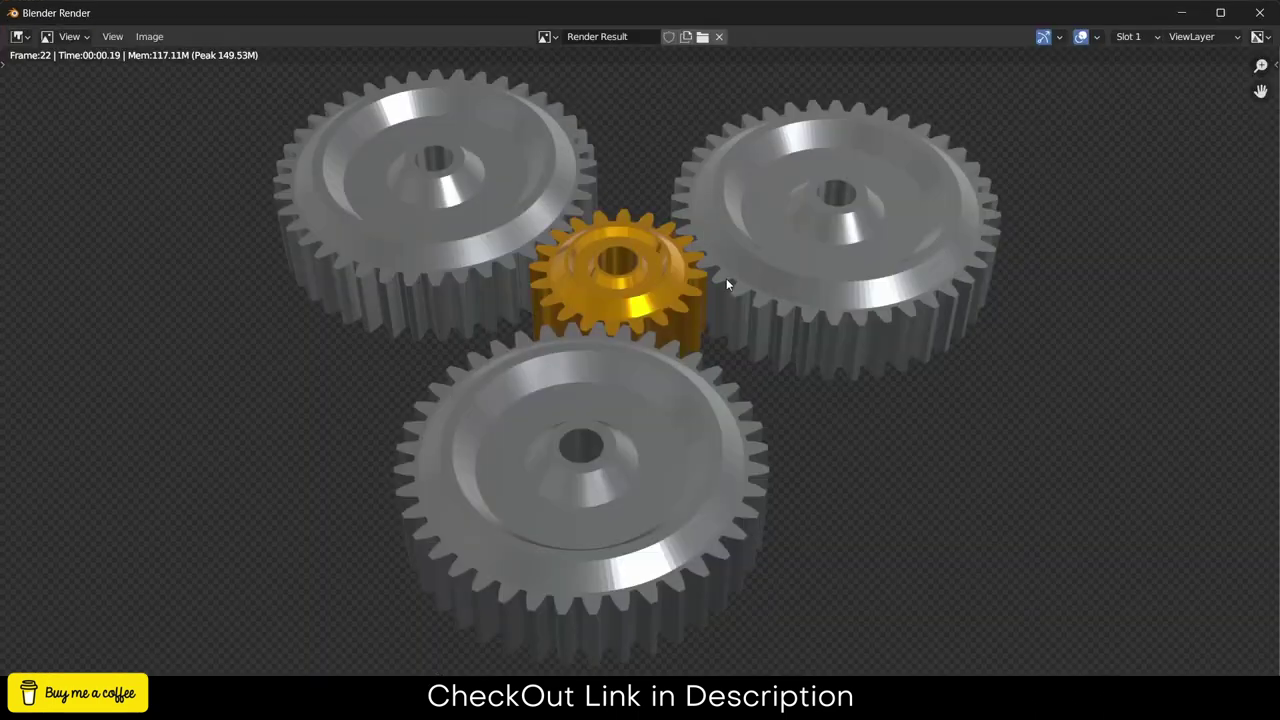
{"action": "left_click", "coordinate": [1259, 13]}
- Enable Use Nodes and insert an Alpha Over node with Premultiply 1 before Composite
{"action": "left_click", "coordinate": [709, 31]}
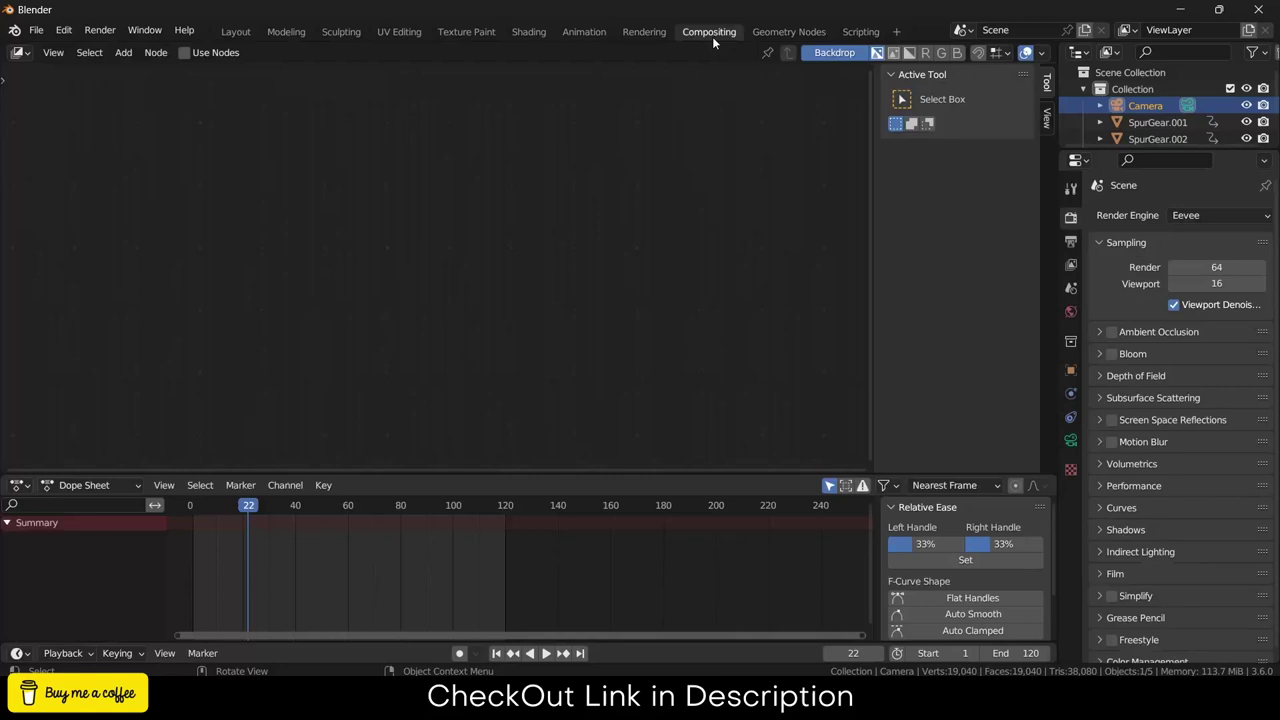
{"action": "left_click", "coordinate": [184, 53]}
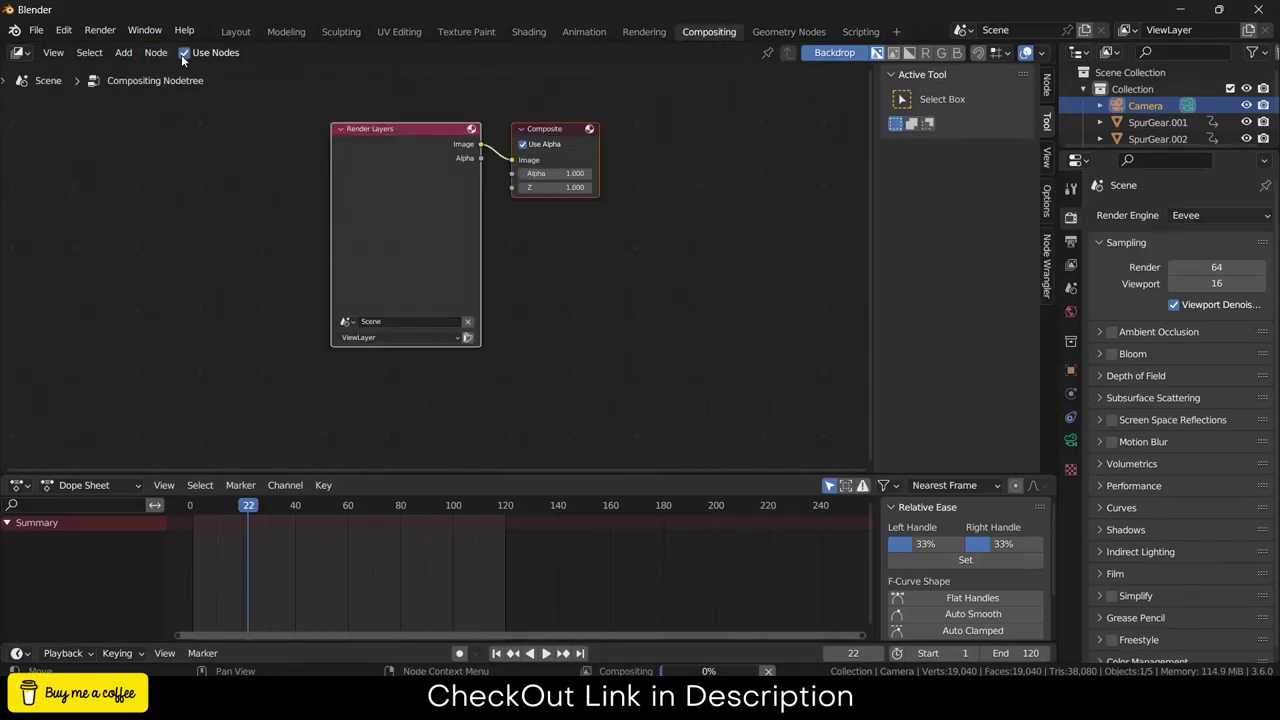
{"action": "left_click_drag", "start_coordinate": [568, 152], "coordinate": [701, 160]}
{"action": "left_click", "coordinate": [123, 52]}
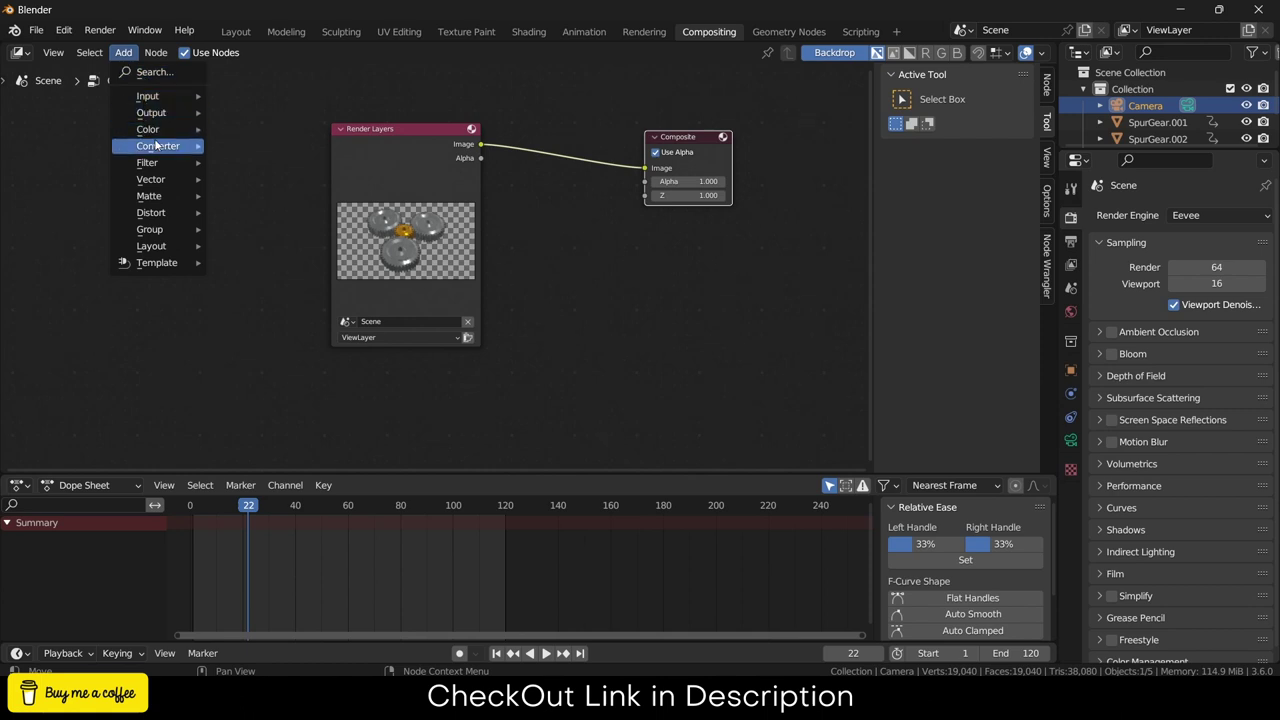
{"action": "mouse_move", "coordinate": [147, 129]}
{"action": "left_click", "coordinate": [260, 129]}
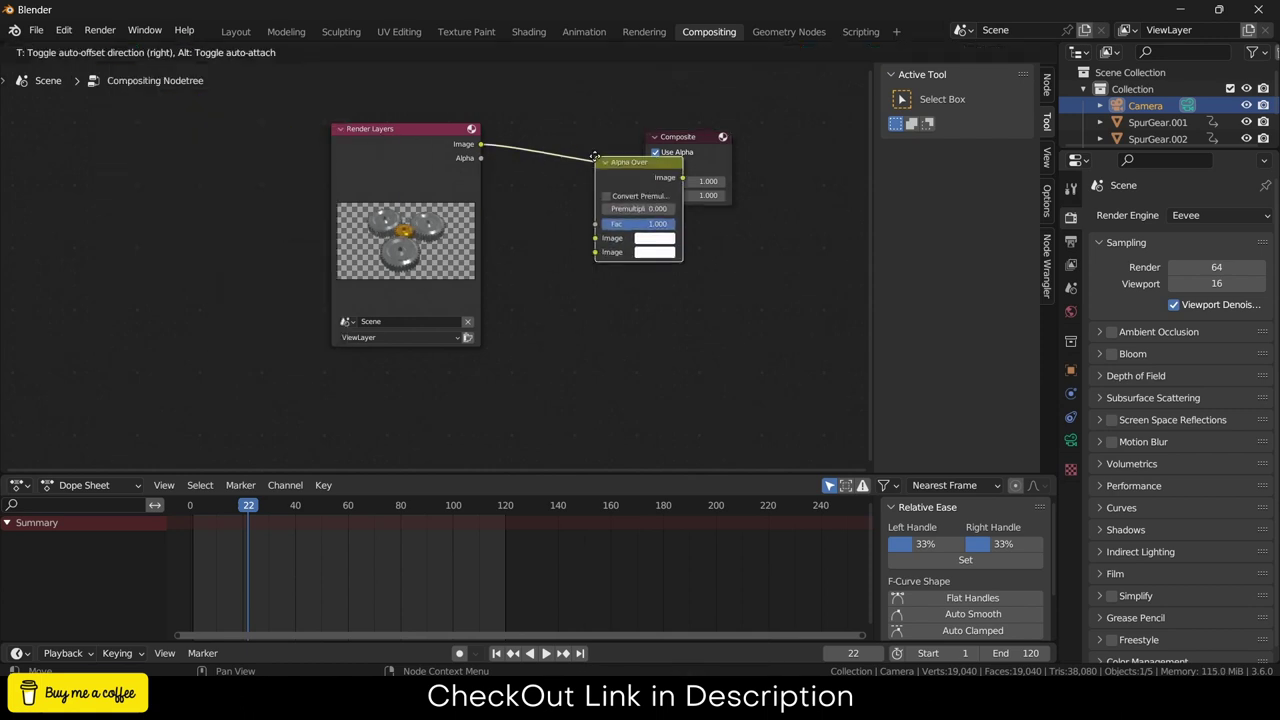
{"action": "left_click", "coordinate": [512, 180]}
{"action": "left_click_drag", "start_coordinate": [525, 197], "coordinate": [528, 212]}
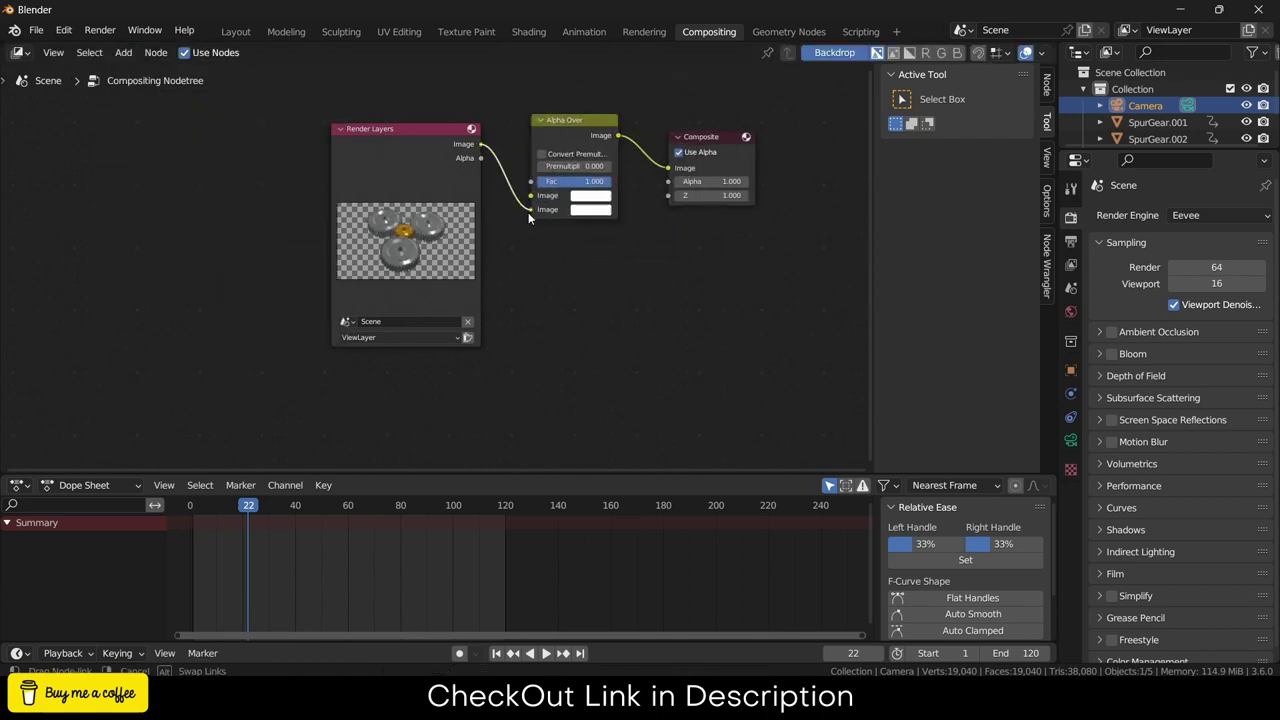
{"action": "left_click_drag", "start_coordinate": [560, 166], "coordinate": [610, 166]}
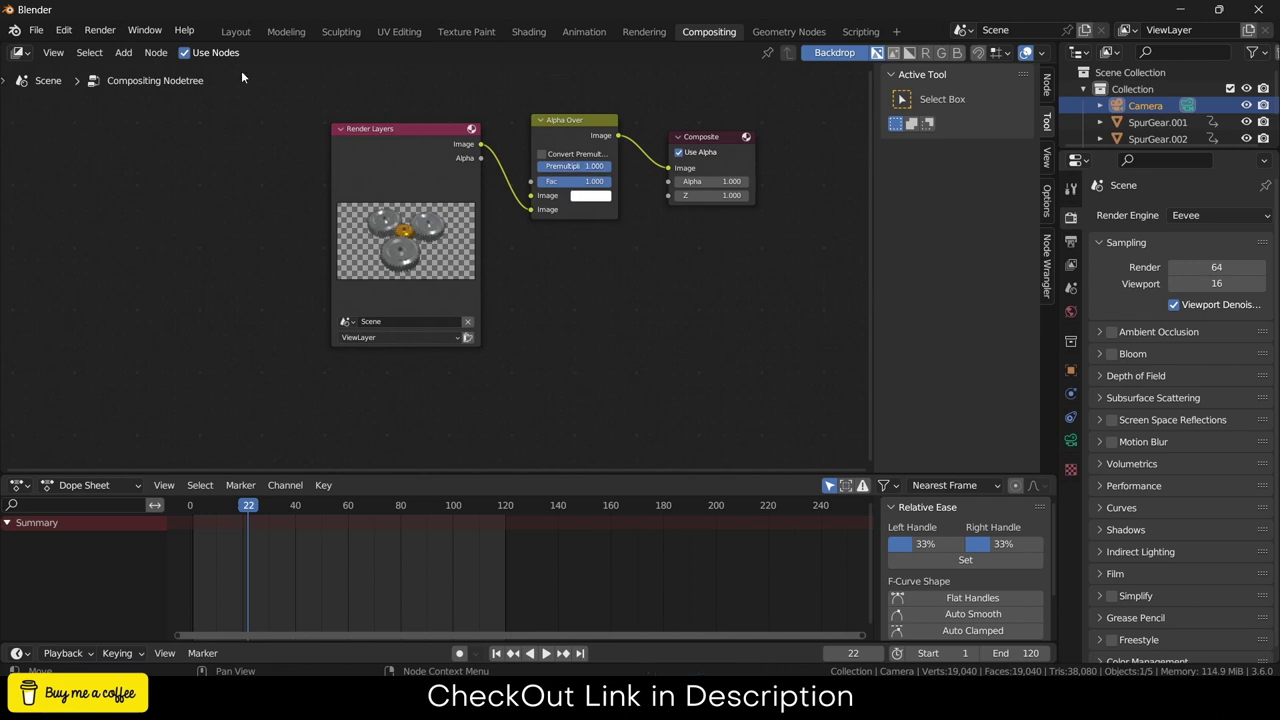
- Render a test image through the new Alpha Over compositing setup
{"action": "left_click", "coordinate": [100, 30]}
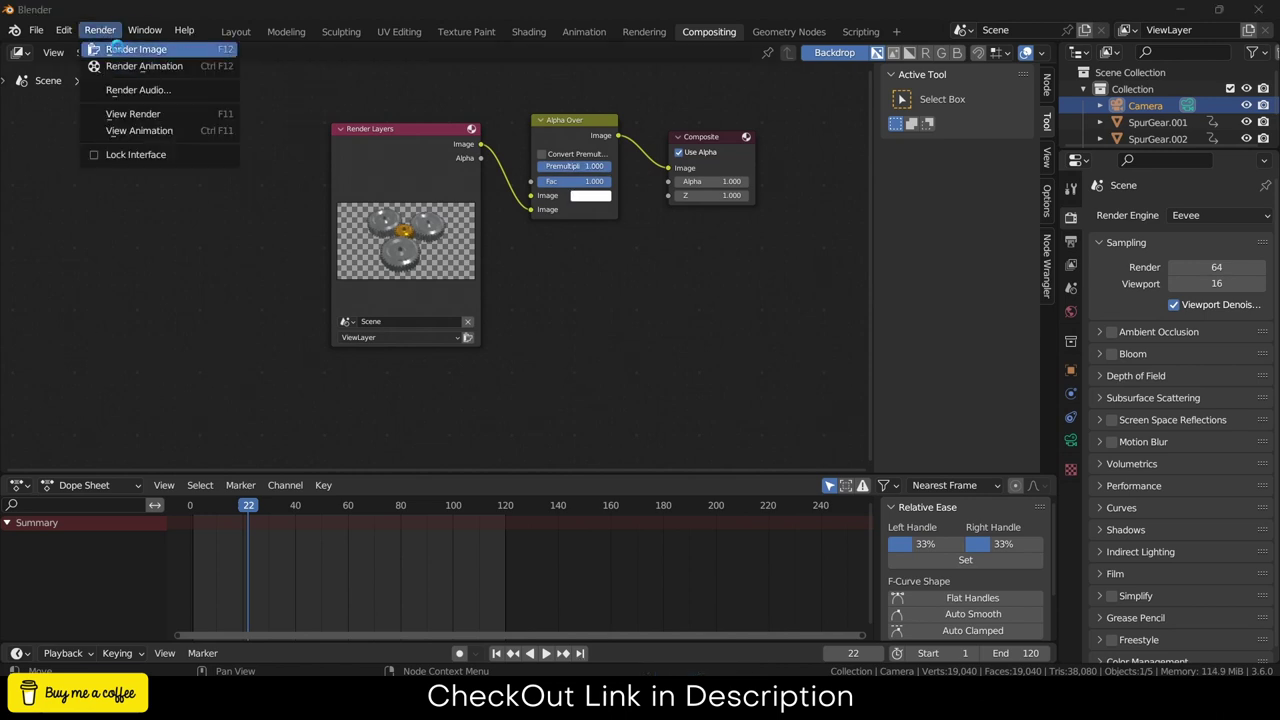
{"action": "left_click", "coordinate": [117, 49]}
{"action": "scroll", "coordinate": [916, 298], "scroll_direction": "down", "scroll_amount": 2}
{"action": "scroll", "coordinate": [897, 291], "scroll_direction": "up", "scroll_amount": 2}
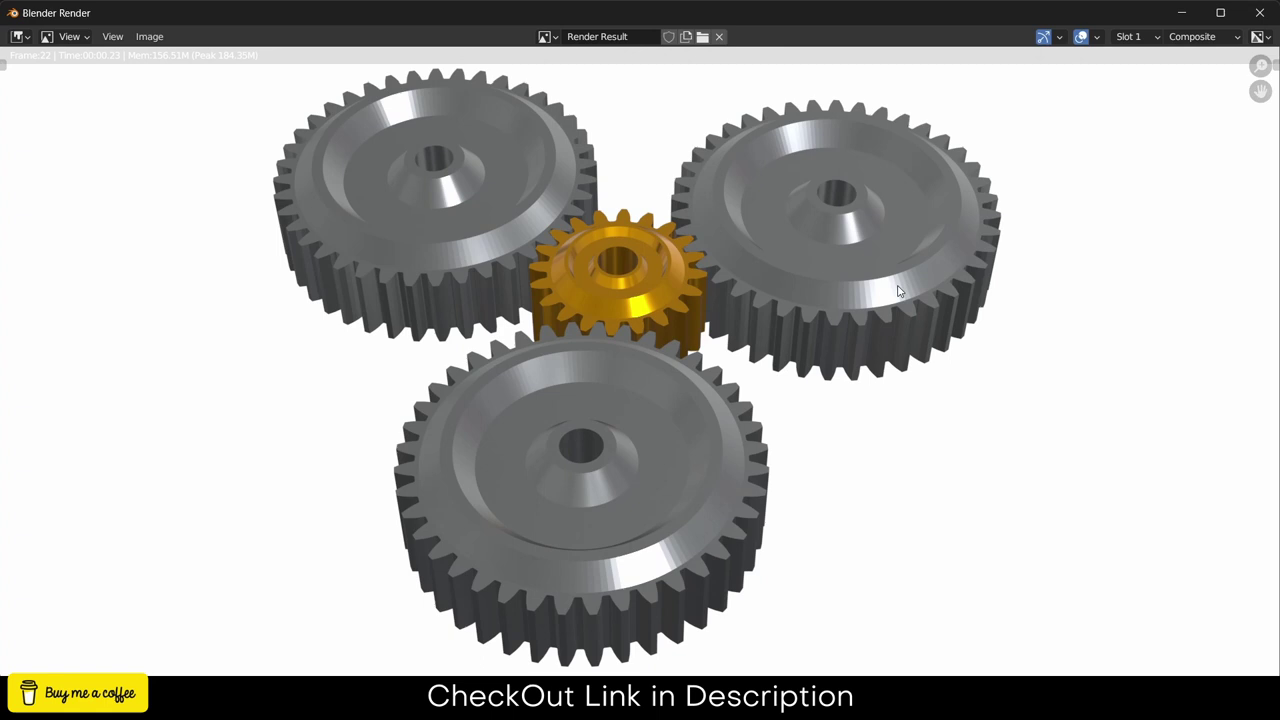
{"action": "left_click", "coordinate": [1259, 12]}
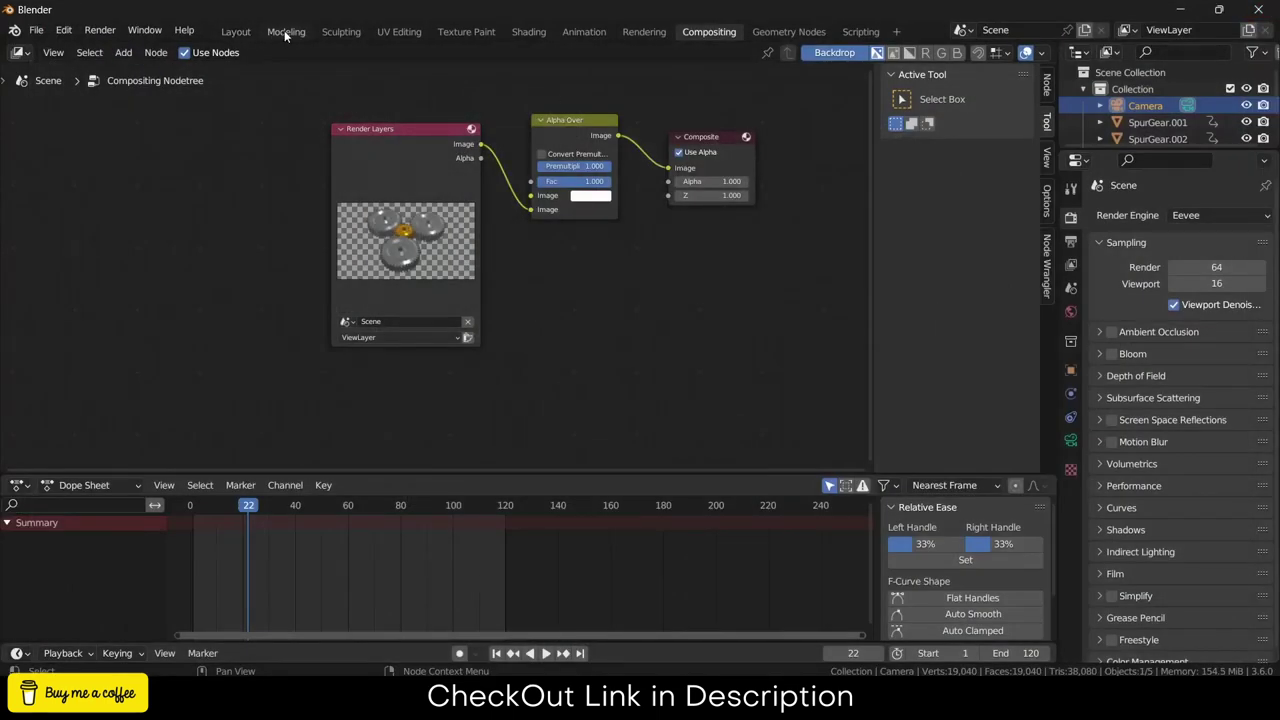
- In Layout, apply smooth shading to SpurGear.003 and auto smooth to SpurGear.004
{"action": "left_click", "coordinate": [240, 32]}
{"action": "scroll", "coordinate": [700, 293], "scroll_direction": "up", "scroll_amount": 6}
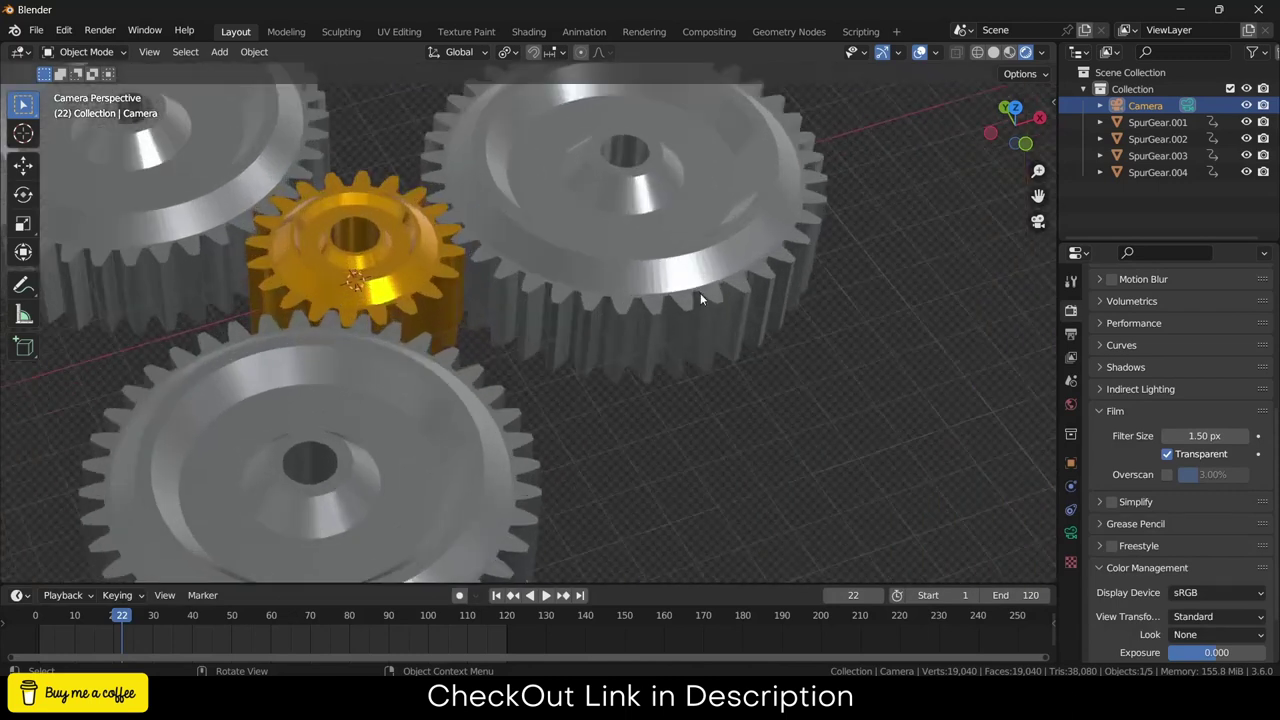
{"action": "scroll", "coordinate": [676, 274], "scroll_direction": "up", "scroll_amount": 2}
{"action": "left_click", "coordinate": [651, 272]}
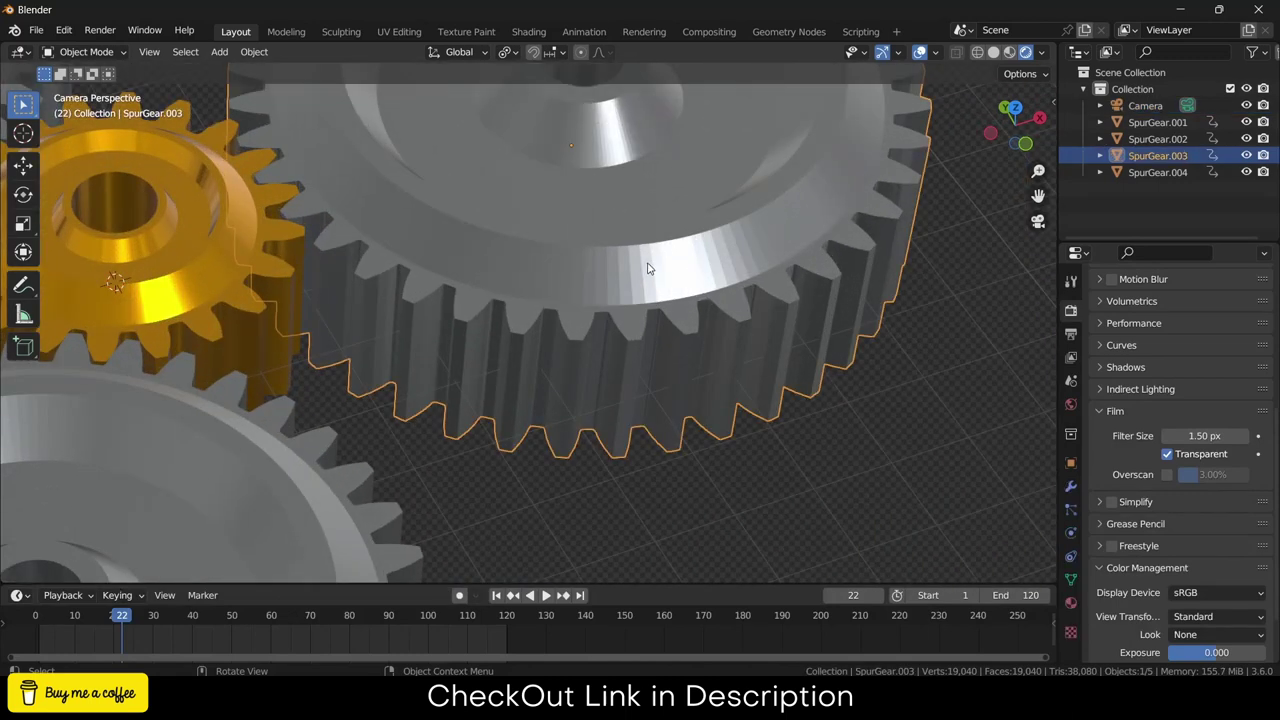
{"action": "right_click", "coordinate": [651, 271]}
{"action": "left_click", "coordinate": [647, 267]}
{"action": "scroll", "coordinate": [423, 366], "scroll_direction": "down", "scroll_amount": 4}
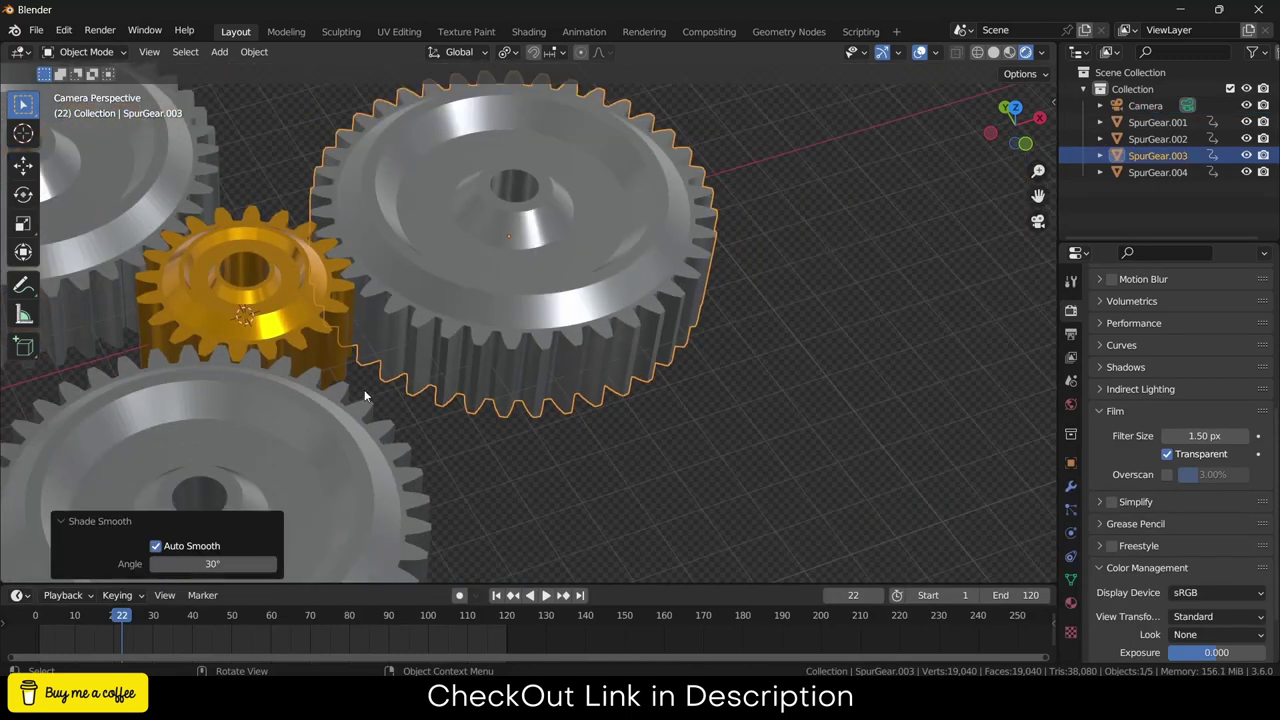
{"action": "left_click", "coordinate": [338, 412]}
{"action": "right_click", "coordinate": [338, 412]}
{"action": "left_click", "coordinate": [326, 376]}
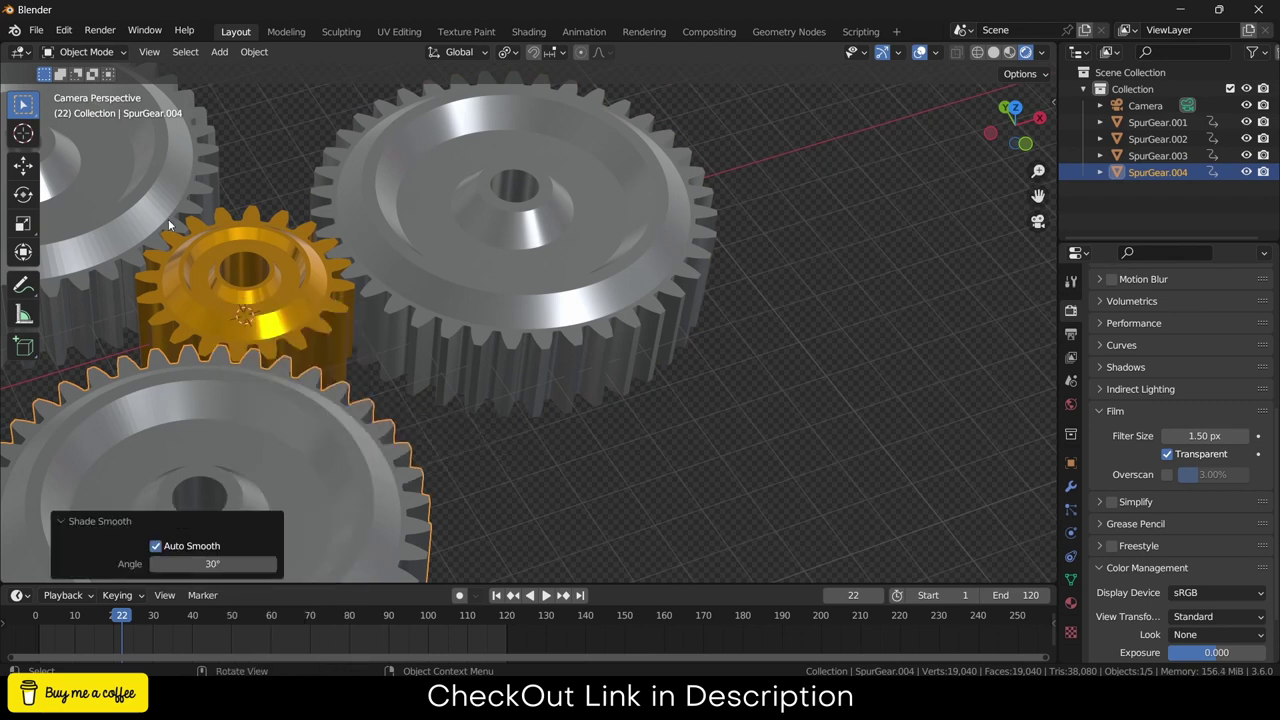
- Apply auto smooth shading to SpurGear.002 and the gold SpurGear.001, then deselect all
{"action": "left_click", "coordinate": [145, 201]}
{"action": "right_click", "coordinate": [145, 201]}
{"action": "left_click", "coordinate": [145, 201]}
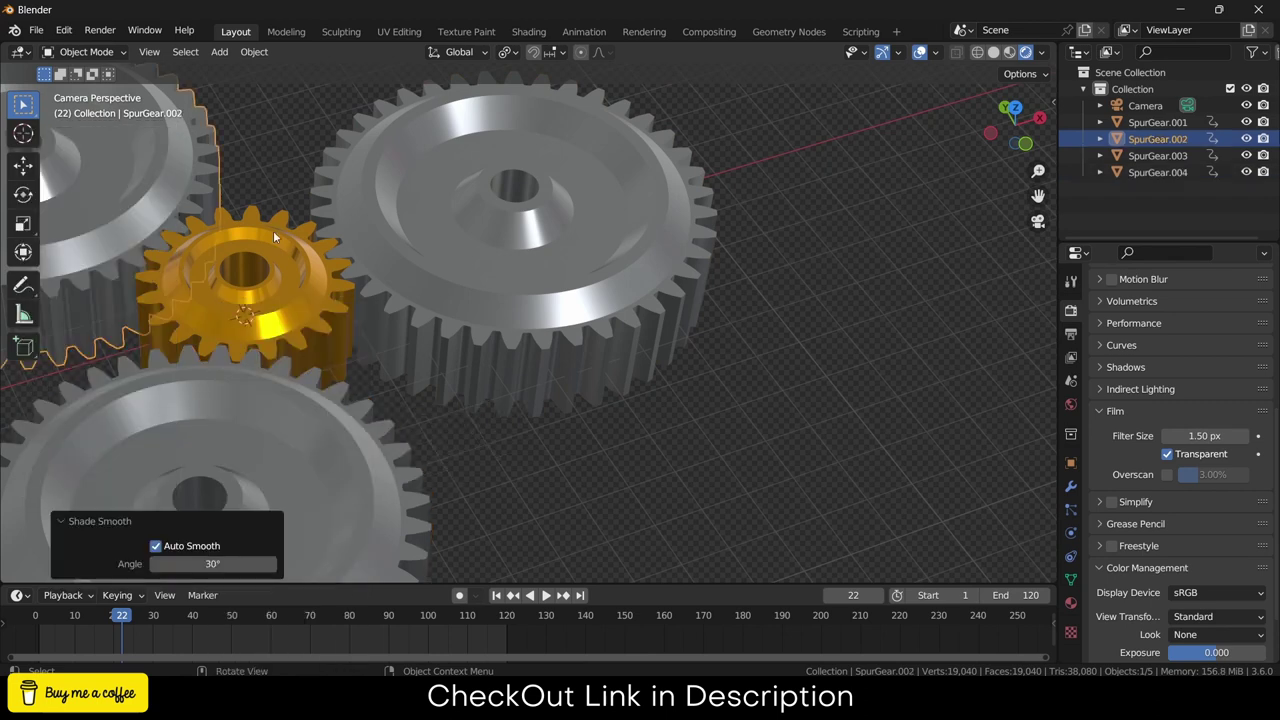
{"action": "left_click", "coordinate": [304, 310]}
{"action": "right_click", "coordinate": [304, 310]}
{"action": "left_click", "coordinate": [304, 310]}
{"action": "left_click", "coordinate": [684, 458]}
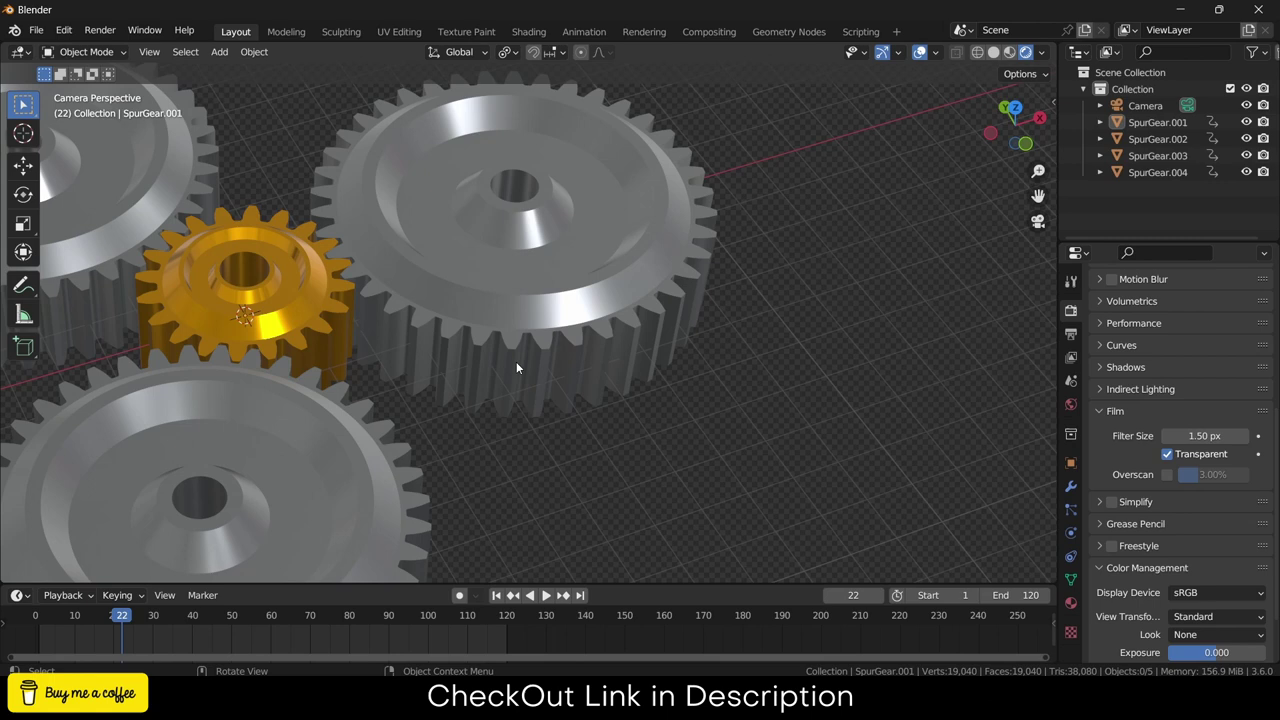
- Render a fresh image of the smoothed gears on white
{"action": "left_click", "coordinate": [100, 30]}
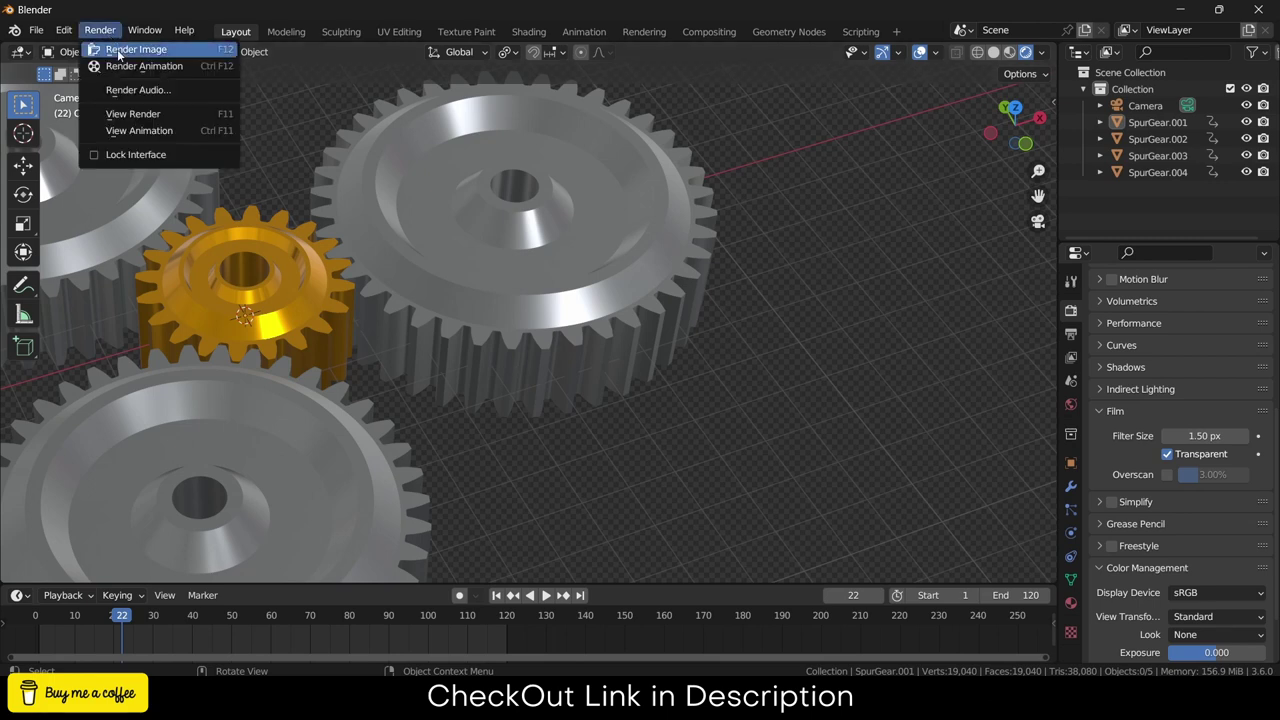
{"action": "left_click", "coordinate": [125, 46]}
{"action": "scroll", "coordinate": [594, 376], "scroll_direction": "up", "scroll_amount": 1}
{"action": "scroll", "coordinate": [594, 376], "scroll_direction": "down", "scroll_amount": 2}
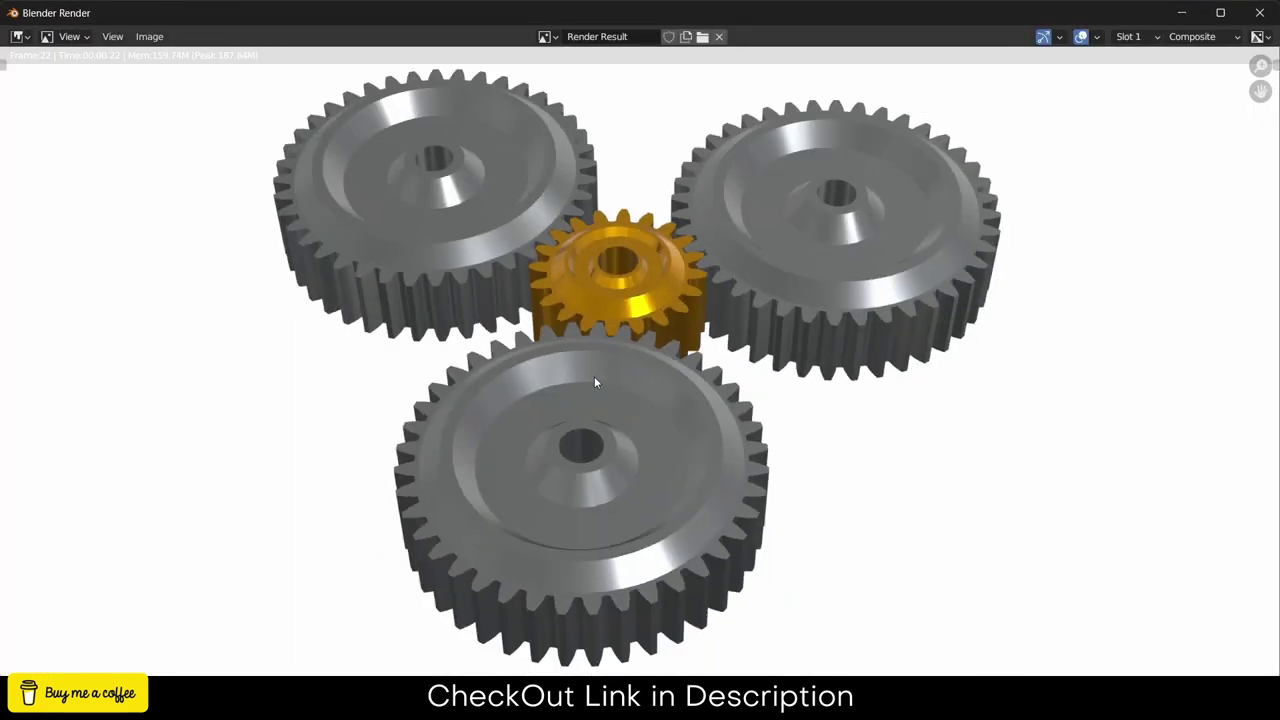
- Set the render engine to Cycles on GPU Compute with render Max Samples 10
{"action": "left_click", "coordinate": [1259, 12]}
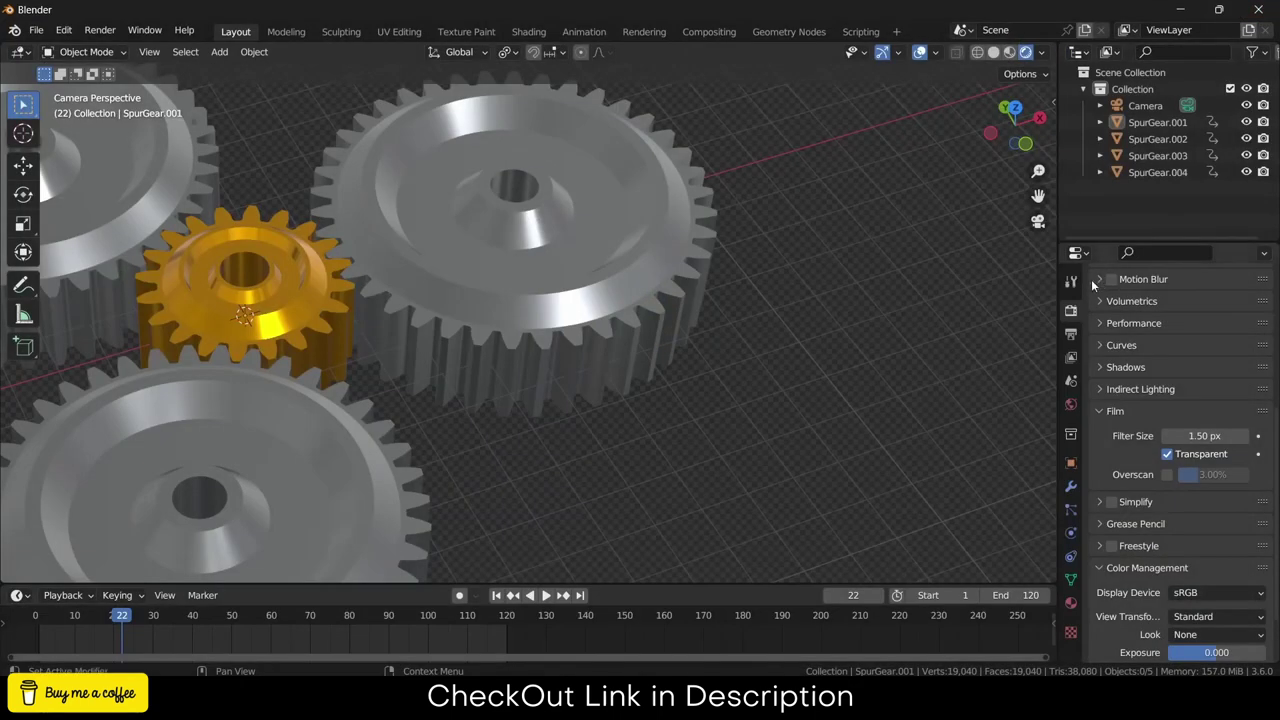
{"action": "scroll", "coordinate": [1137, 349], "scroll_direction": "up", "scroll_amount": 4}
{"action": "scroll", "coordinate": [1137, 349], "scroll_direction": "up", "scroll_amount": 3}
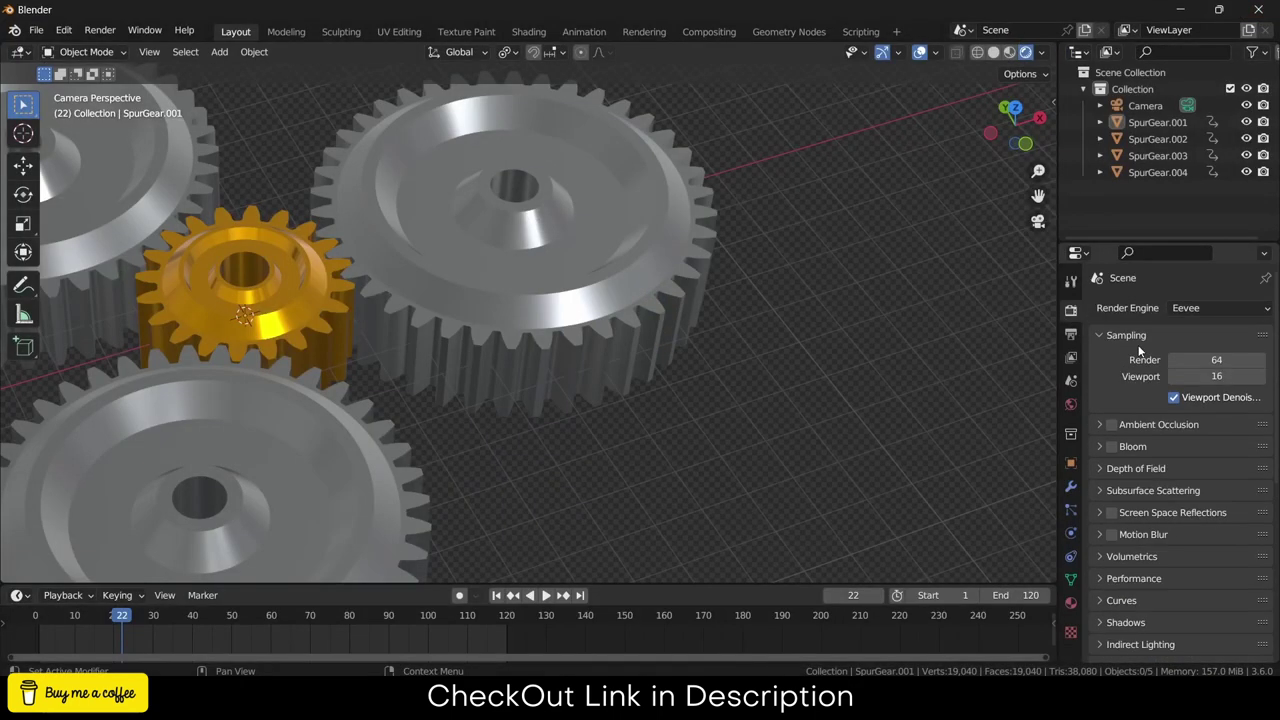
{"action": "left_click", "coordinate": [1257, 309]}
{"action": "left_click", "coordinate": [1010, 52]}
{"action": "left_click", "coordinate": [1222, 308]}
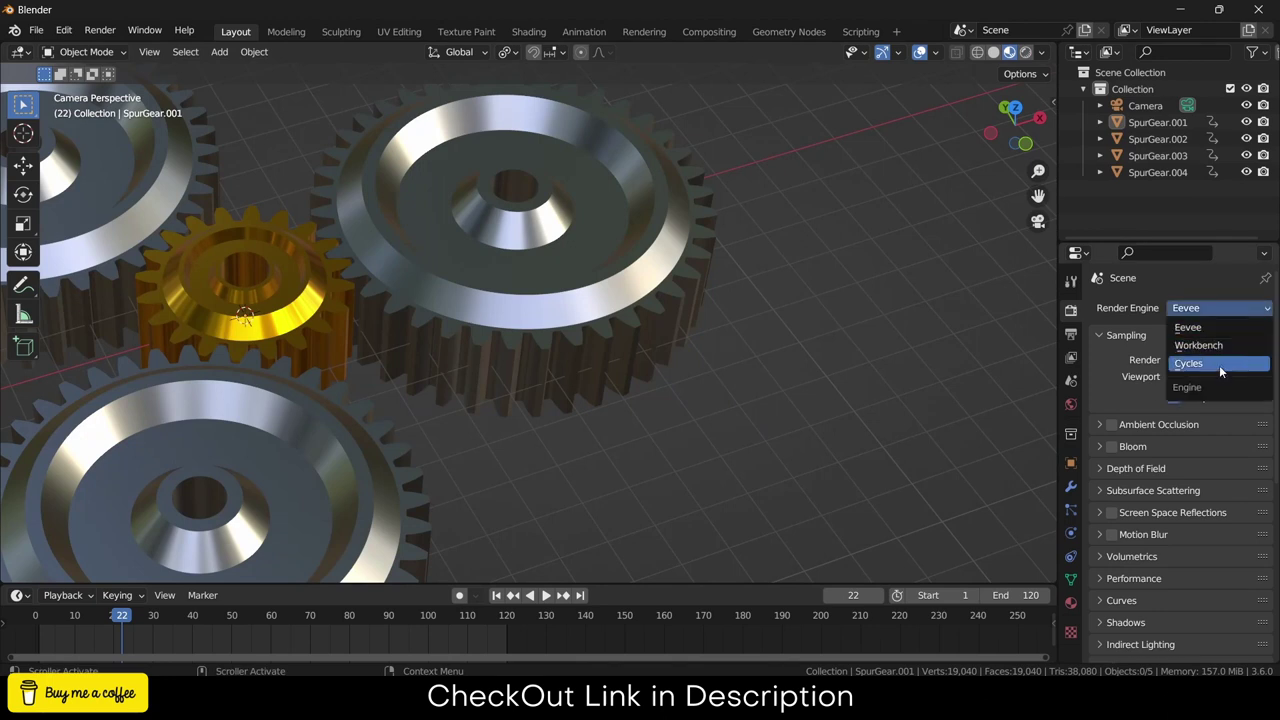
{"action": "left_click", "coordinate": [1226, 366]}
{"action": "left_click", "coordinate": [1215, 345]}
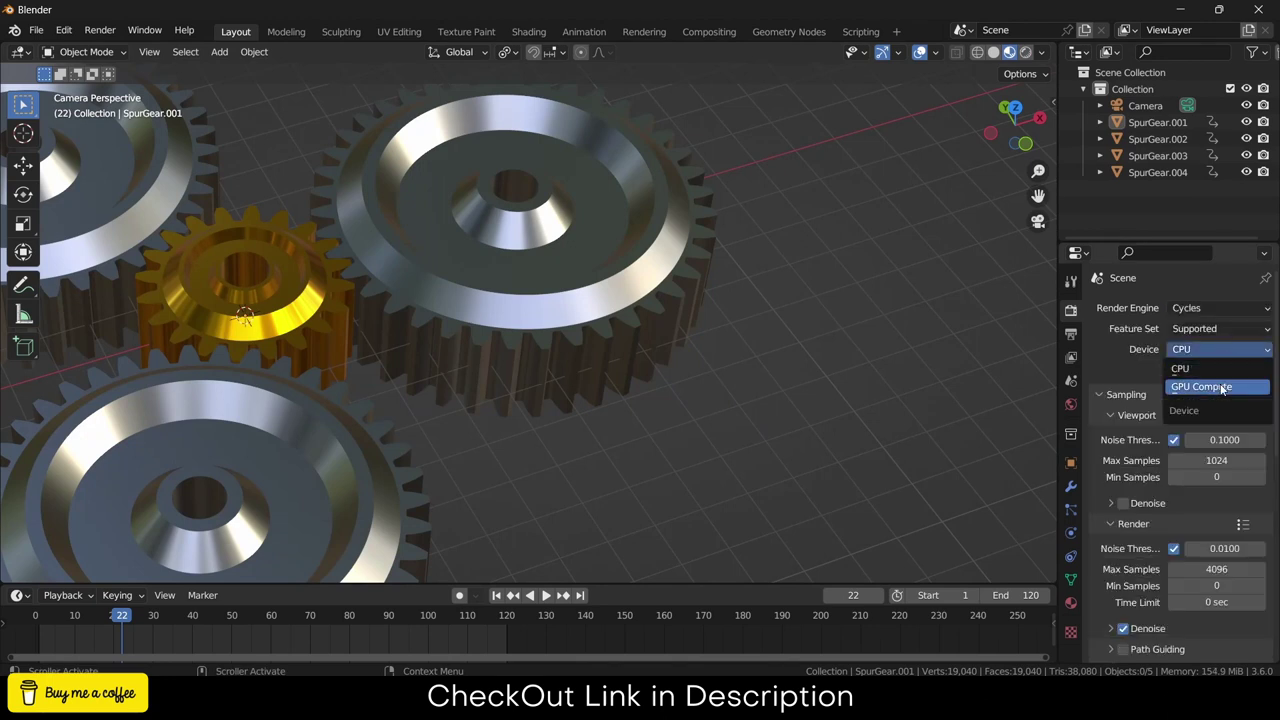
{"action": "left_click", "coordinate": [1222, 389]}
{"action": "left_click", "coordinate": [1232, 568]}
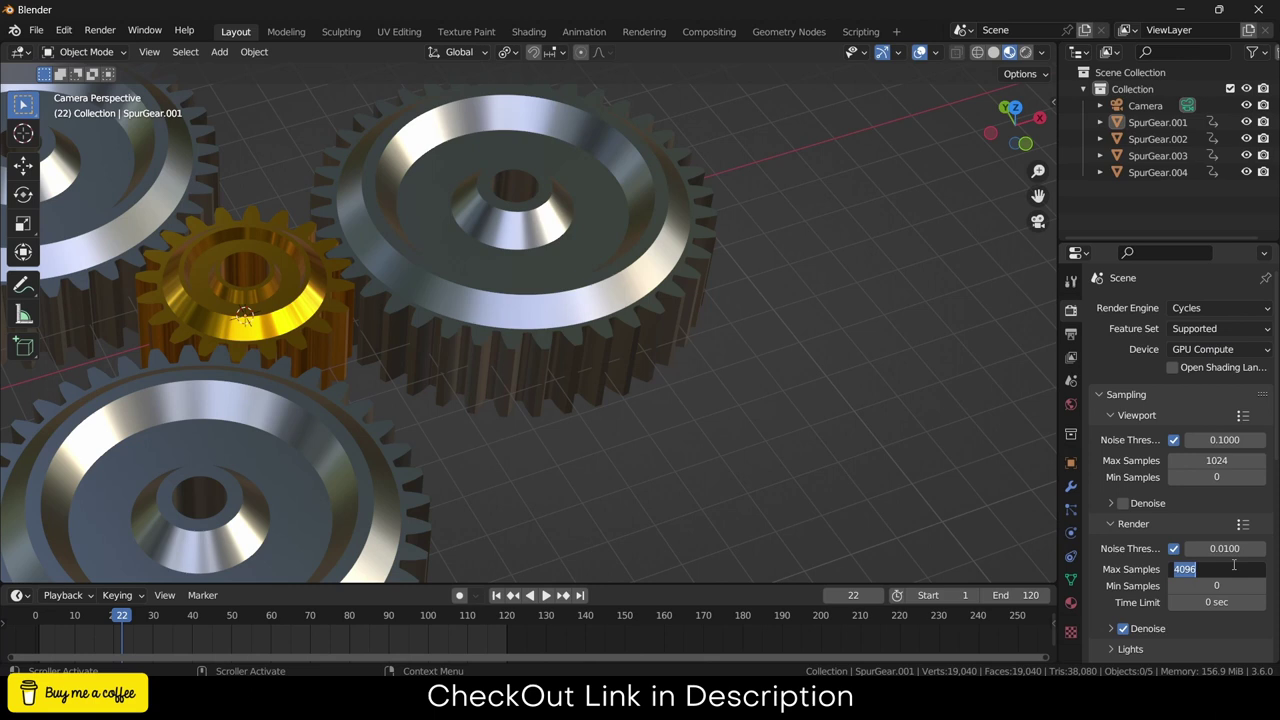
{"action": "key", "text": "Return"}
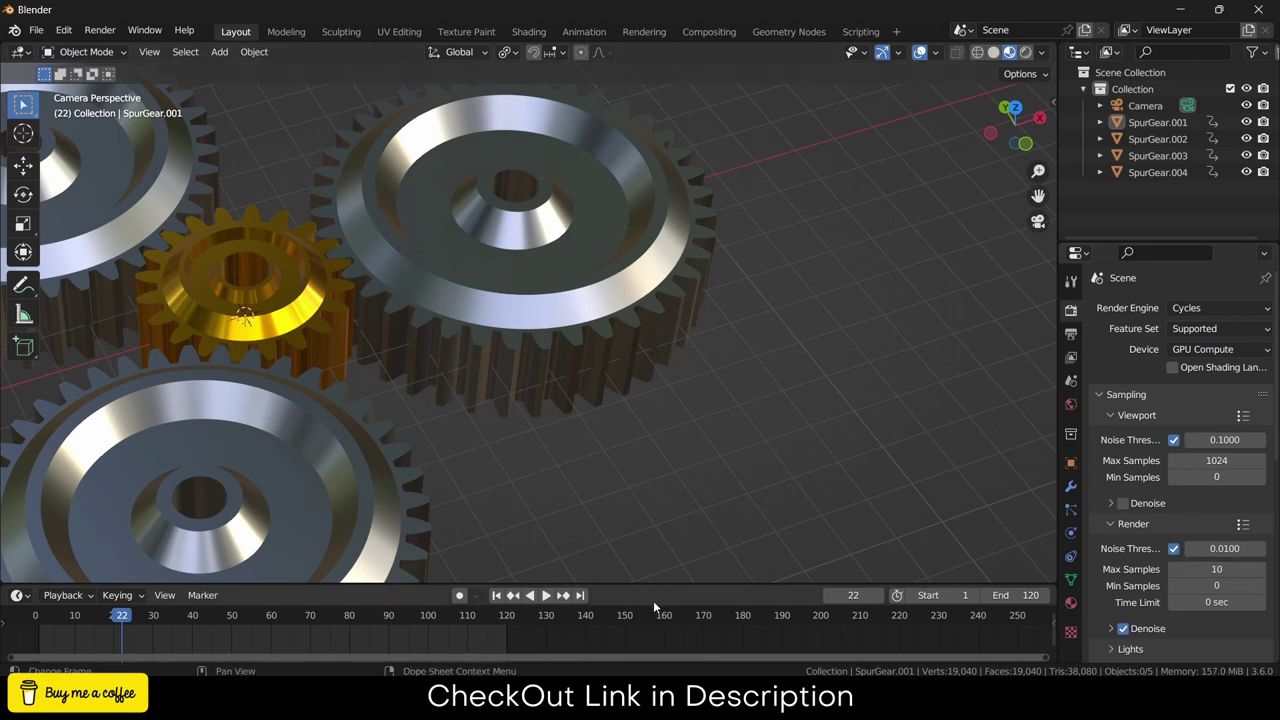
- Enlarge the timeline area and orbit the view to see all gears
{"action": "left_click_drag", "start_coordinate": [658, 581], "coordinate": [683, 530]}
{"action": "scroll", "coordinate": [648, 353], "scroll_direction": "down", "scroll_amount": 4}
{"action": "key", "text": "Caps_Lock"}
{"action": "middle_click_drag", "start_coordinate": [648, 353], "coordinate": [609, 307]}
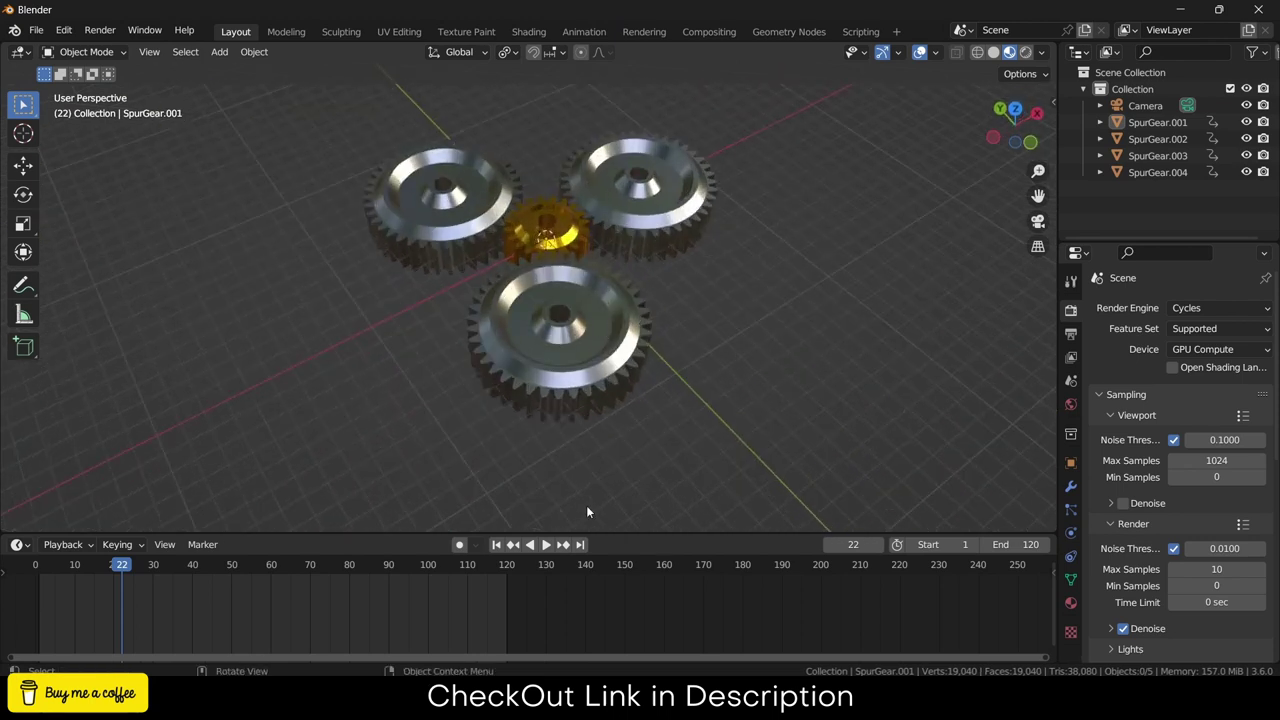
- Play the timeline animation so the four interlocking gears spin together
{"action": "left_click", "coordinate": [552, 546]}
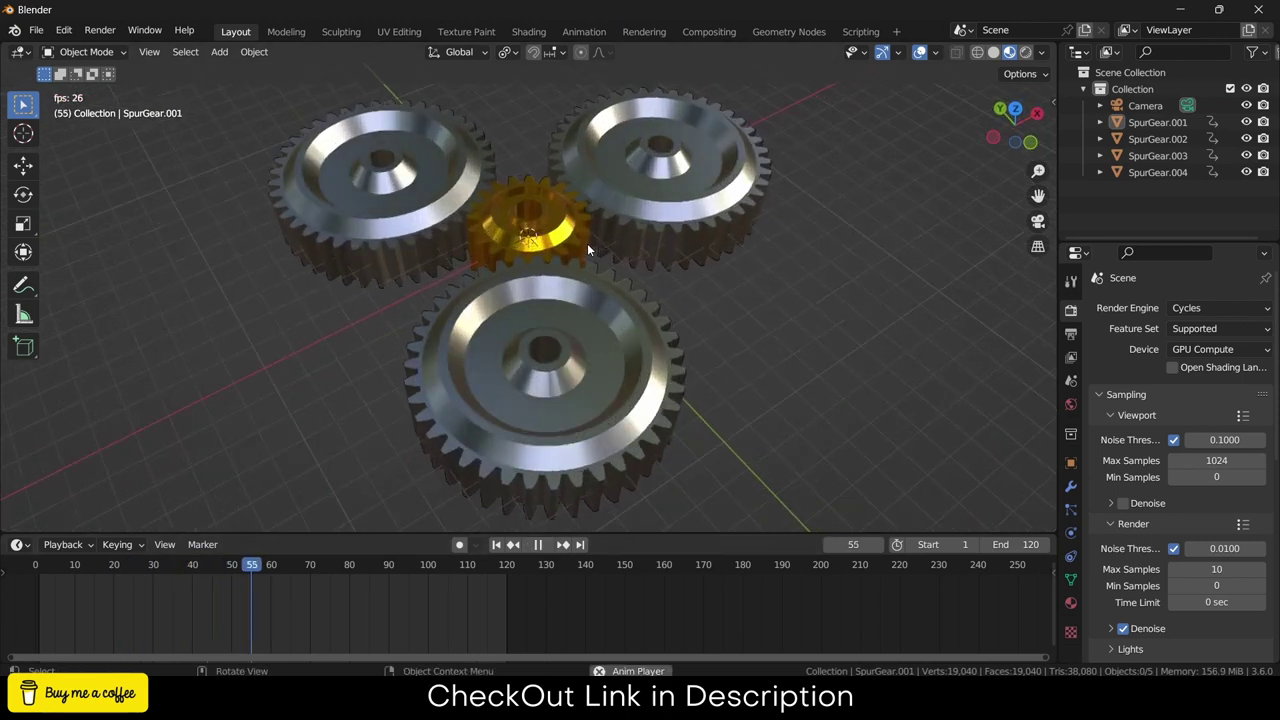